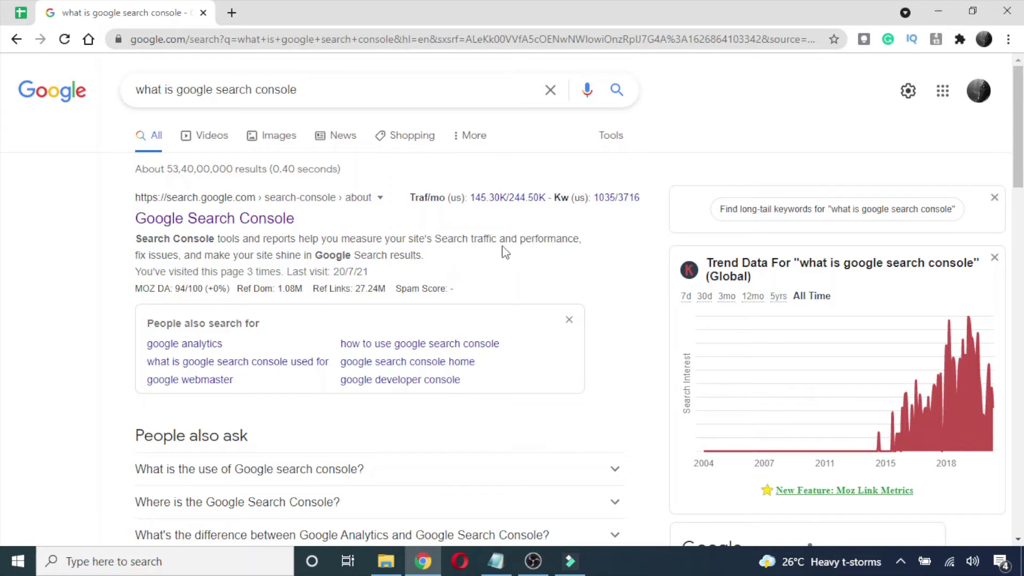
Step: Read the Google Search Console result's description, highlighting its title and the words "performance" and "fix issues"
{"action": "double_click", "coordinate": [526, 238]}
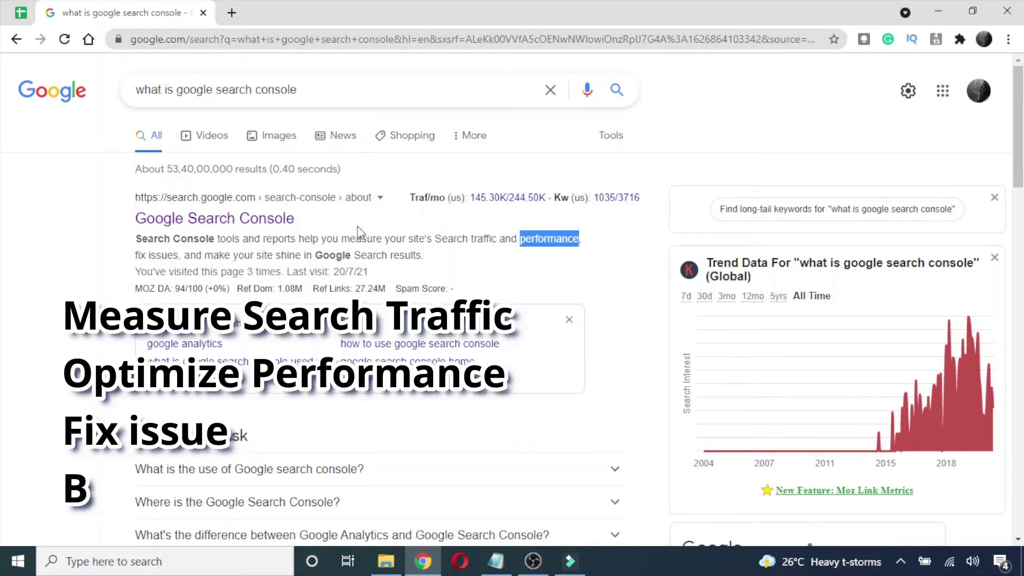
{"action": "left_click_drag", "start_coordinate": [136, 256], "coordinate": [184, 258]}
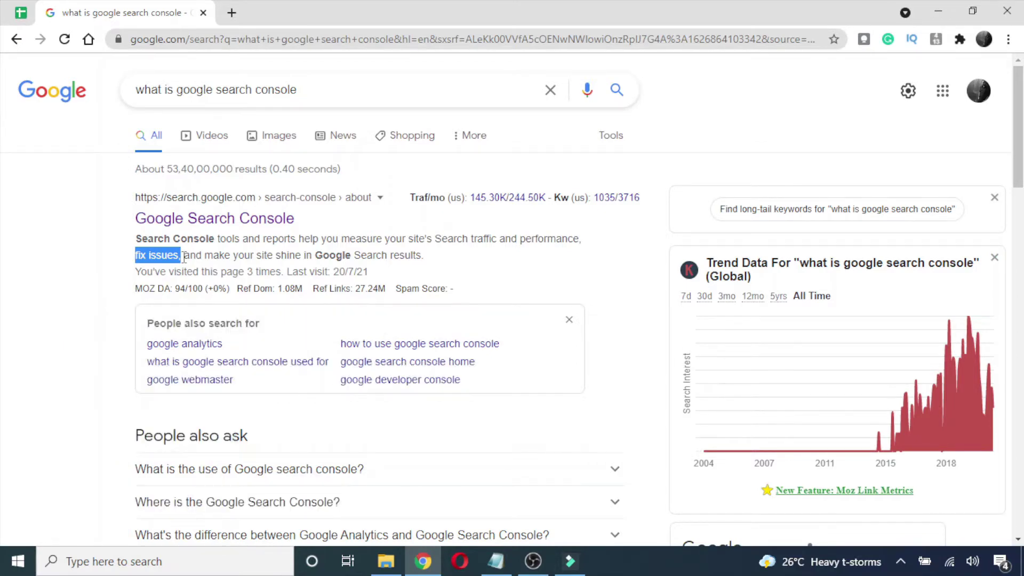
{"action": "left_click", "coordinate": [433, 264]}
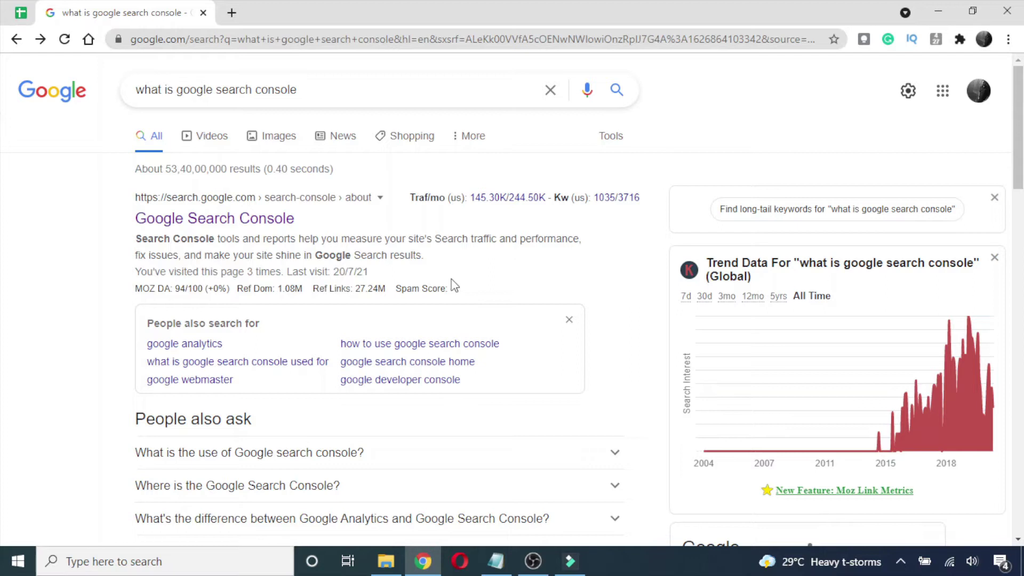
{"action": "left_click_drag", "start_coordinate": [315, 217], "coordinate": [108, 237]}
{"action": "left_click", "coordinate": [94, 233]}
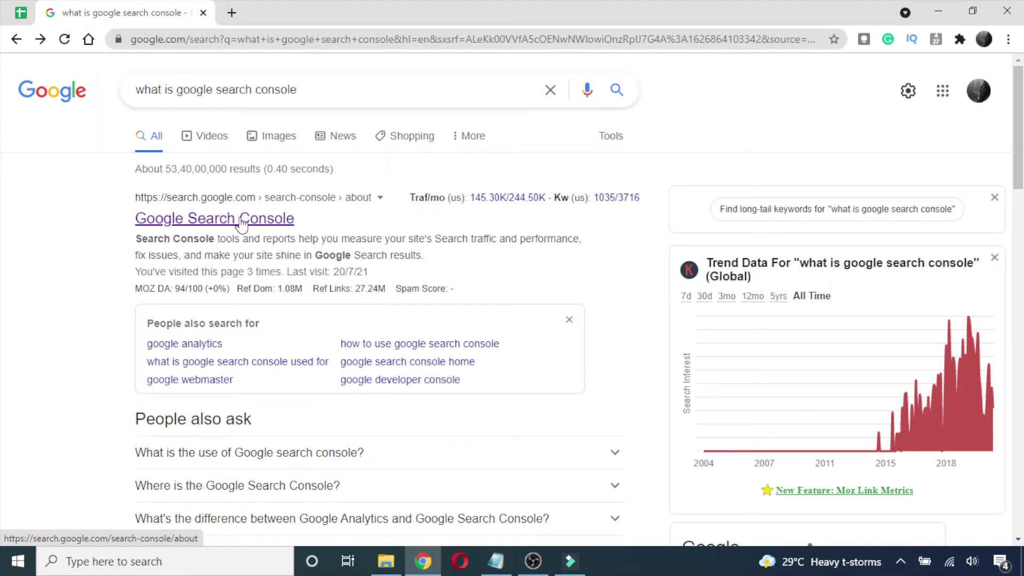
{"action": "left_click", "coordinate": [222, 224]}
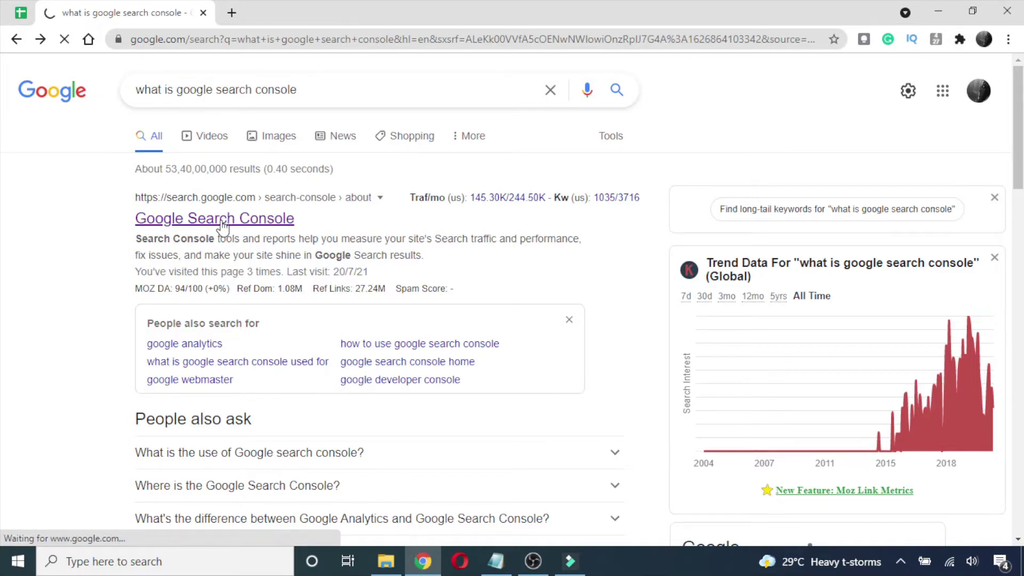
{"action": "left_click", "coordinate": [195, 393]}
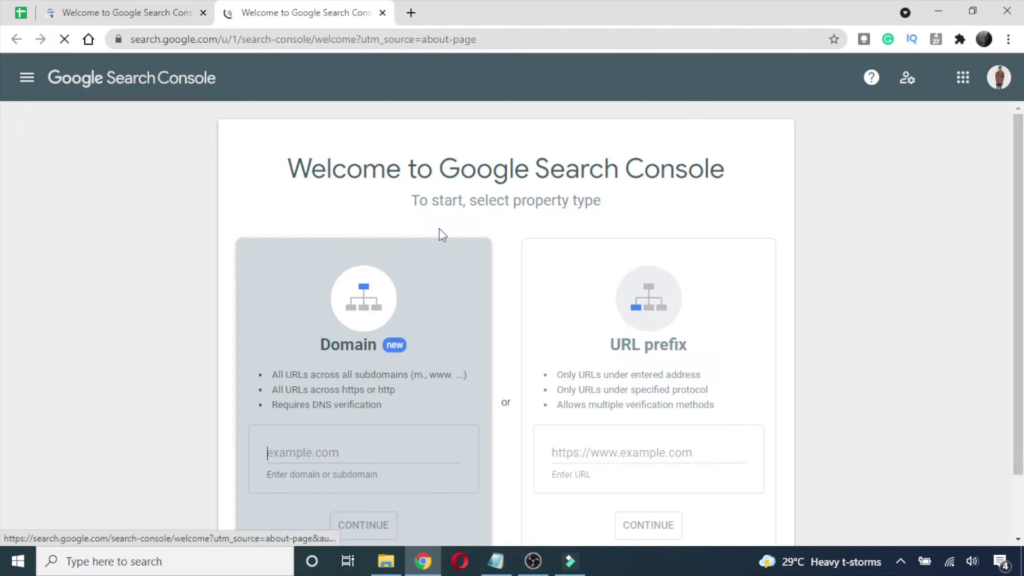
{"action": "left_click", "coordinate": [33, 84]}
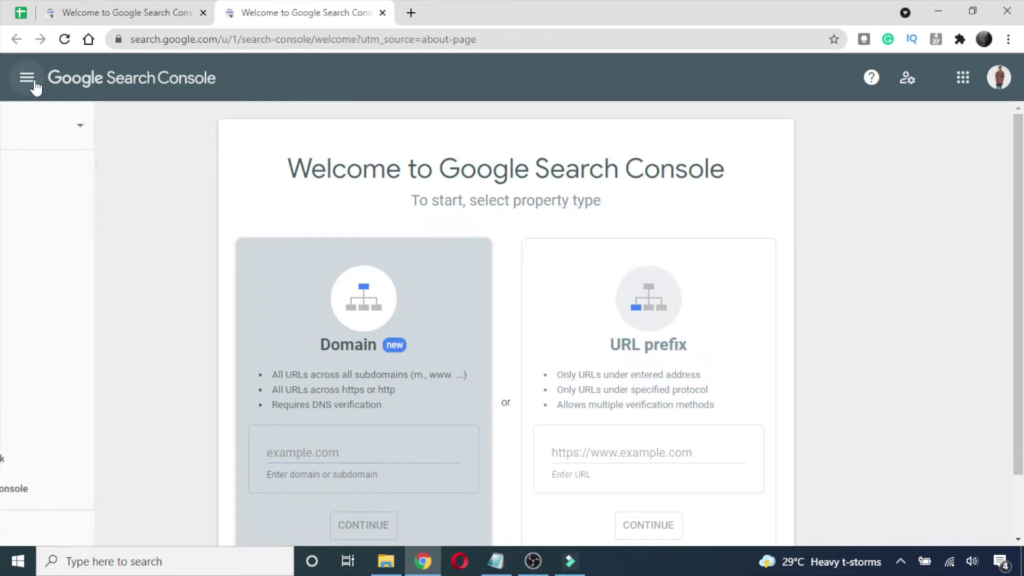
{"action": "left_click", "coordinate": [188, 134]}
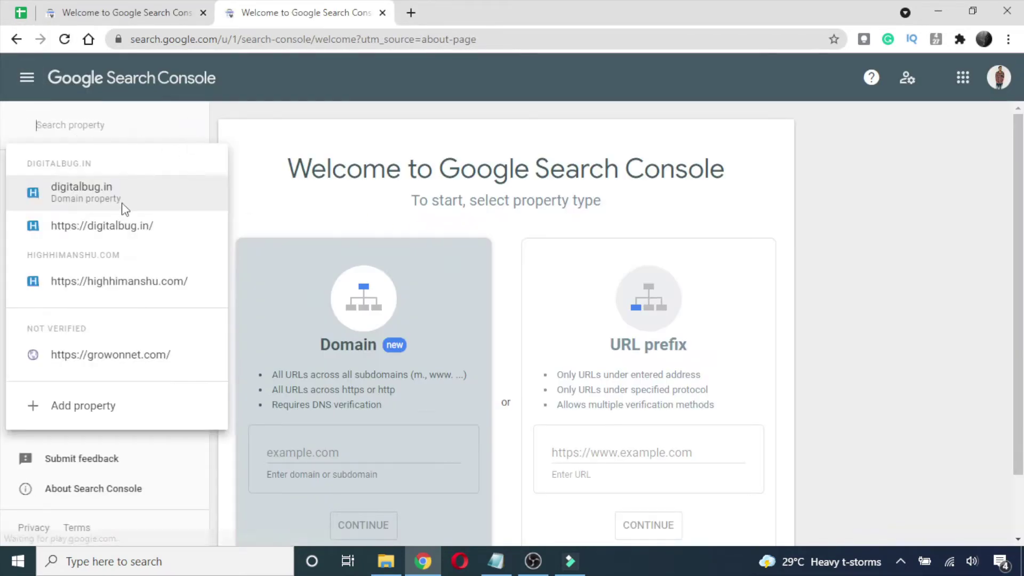
{"action": "left_click", "coordinate": [100, 293]}
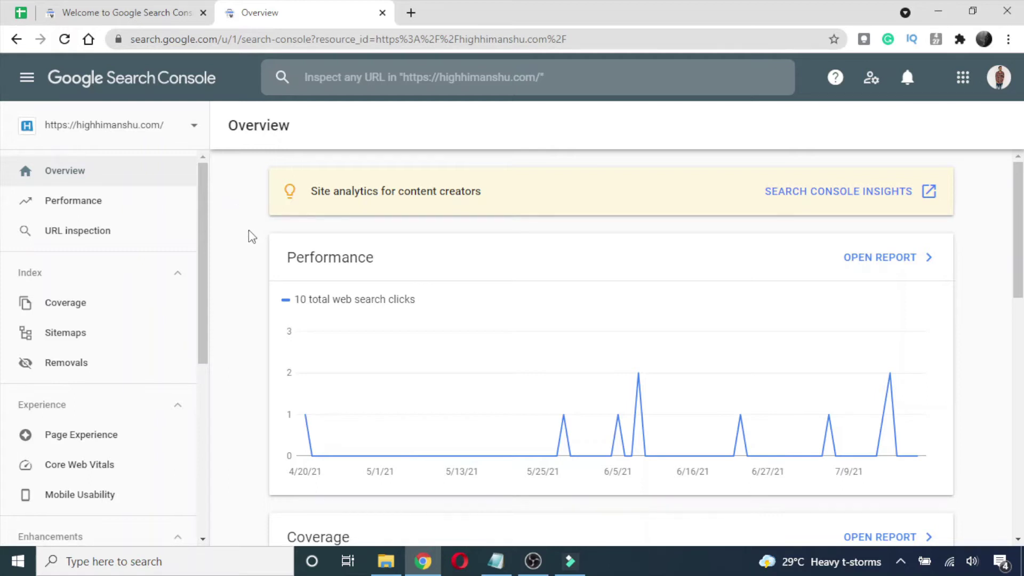
Step: Examine the web search clicks chart and its peaks in the property's overview
{"action": "scroll", "coordinate": [235, 240], "scroll_direction": "down", "scroll_amount": 1}
{"action": "scroll", "coordinate": [235, 238], "scroll_direction": "up", "scroll_amount": 1}
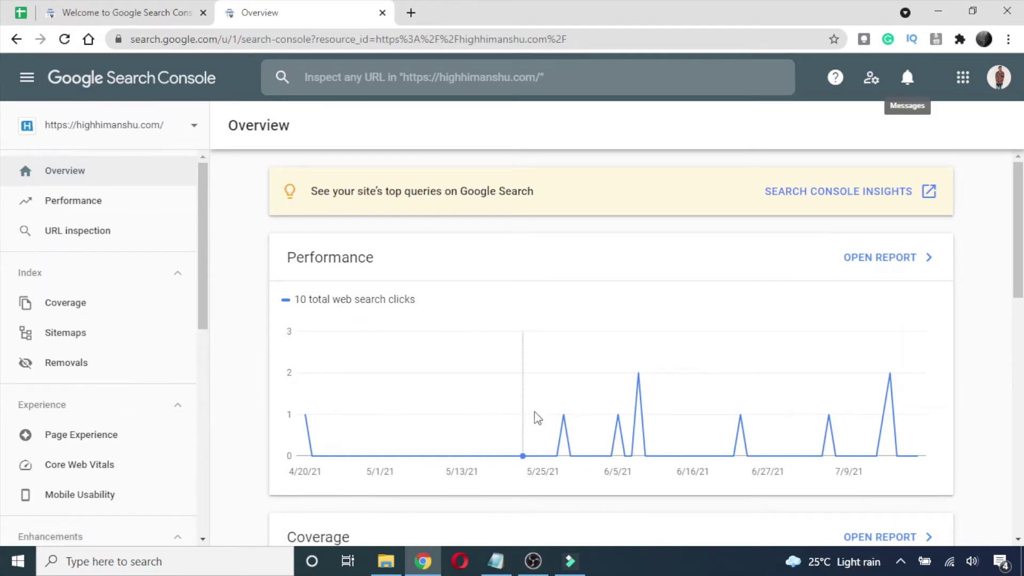
{"action": "scroll", "coordinate": [562, 405], "scroll_direction": "down", "scroll_amount": 1}
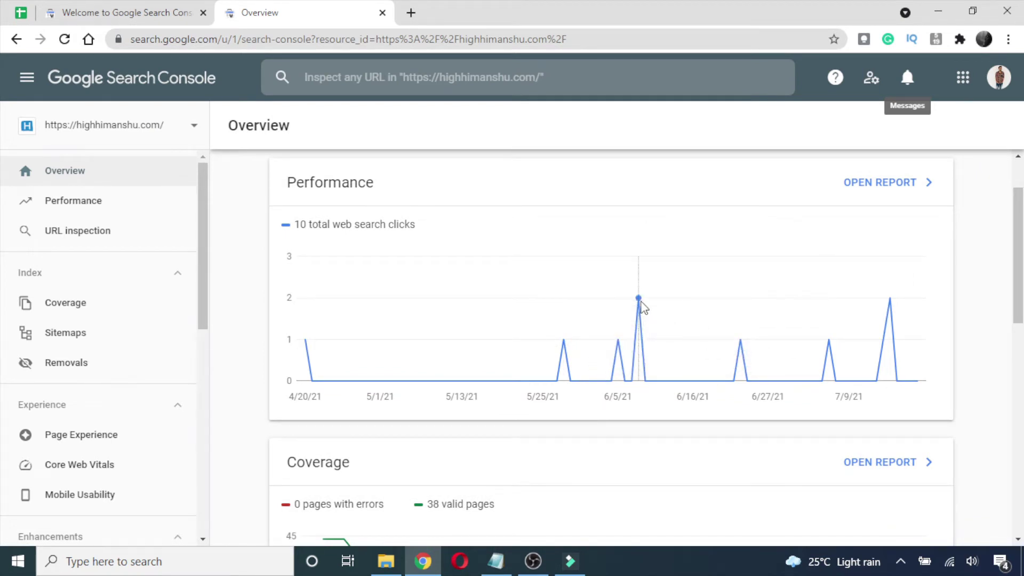
{"action": "mouse_move", "coordinate": [891, 302]}
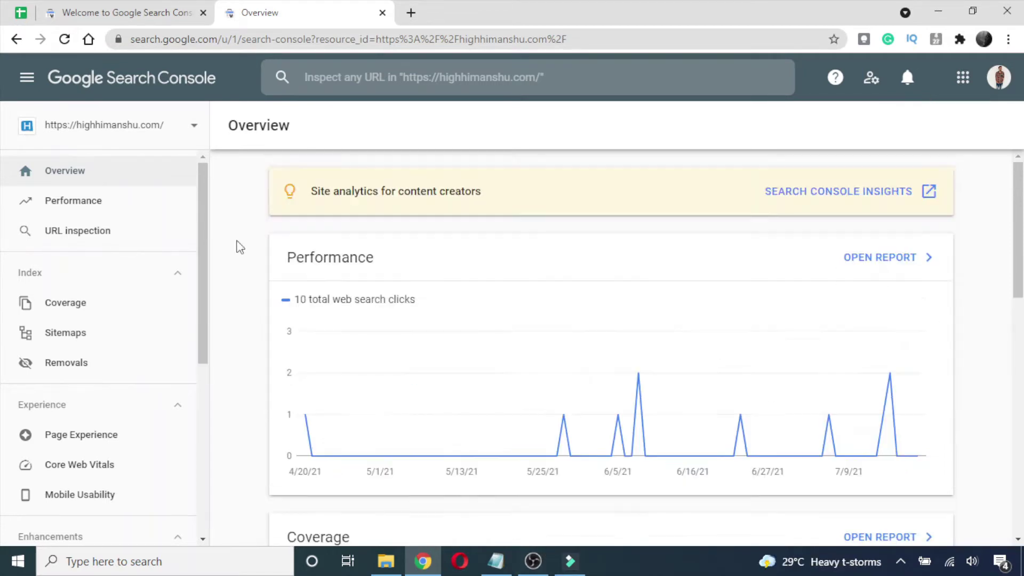
Step: Open the Performance report and review the clicks and impressions chart and the list of top queries
{"action": "left_click", "coordinate": [84, 206]}
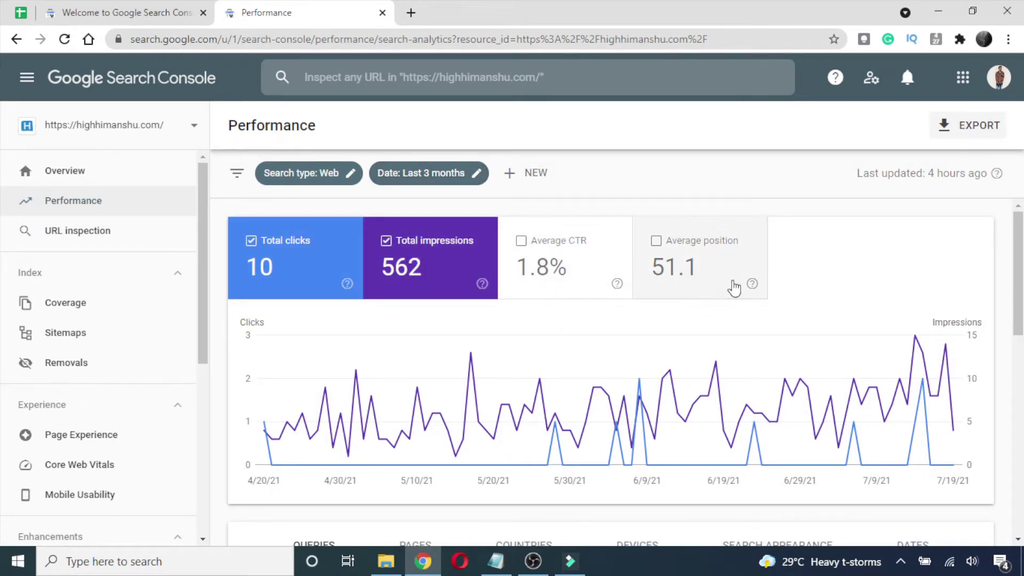
{"action": "scroll", "coordinate": [735, 288], "scroll_direction": "down", "scroll_amount": 7}
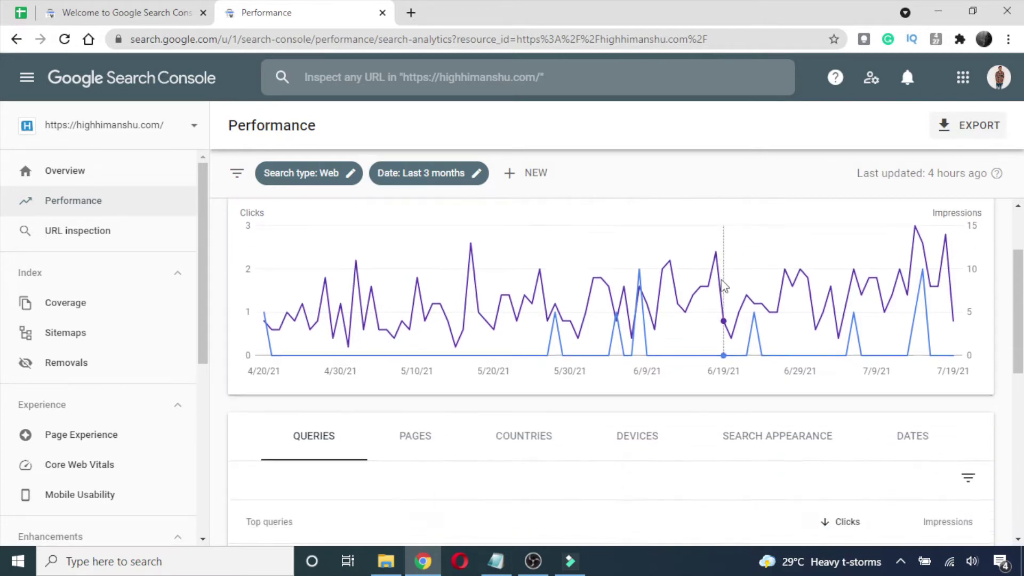
{"action": "scroll", "coordinate": [667, 304], "scroll_direction": "down", "scroll_amount": 2}
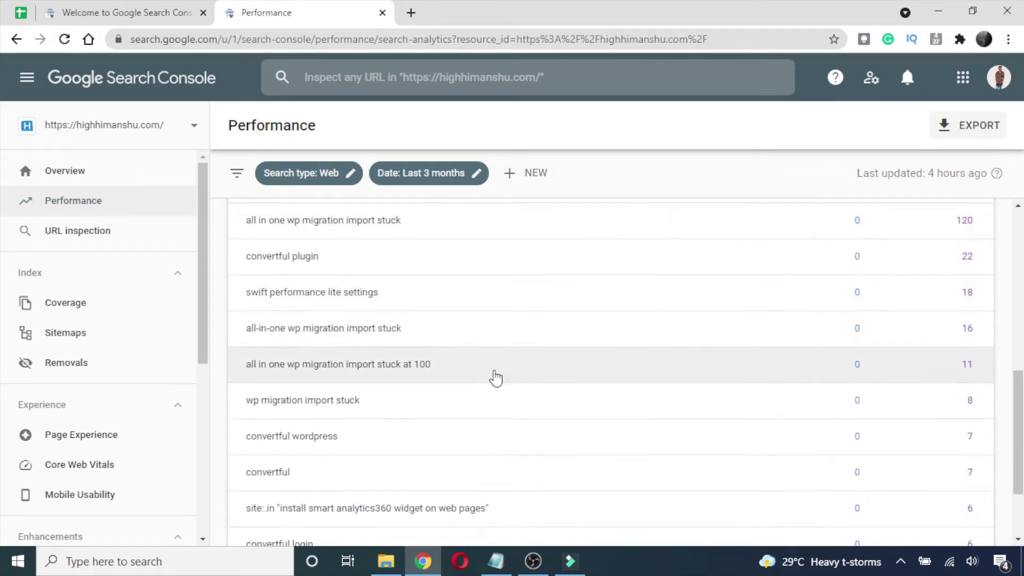
{"action": "scroll", "coordinate": [494, 377], "scroll_direction": "up", "scroll_amount": 3}
{"action": "scroll", "coordinate": [375, 341], "scroll_direction": "down", "scroll_amount": 1}
{"action": "scroll", "coordinate": [382, 338], "scroll_direction": "down", "scroll_amount": 3}
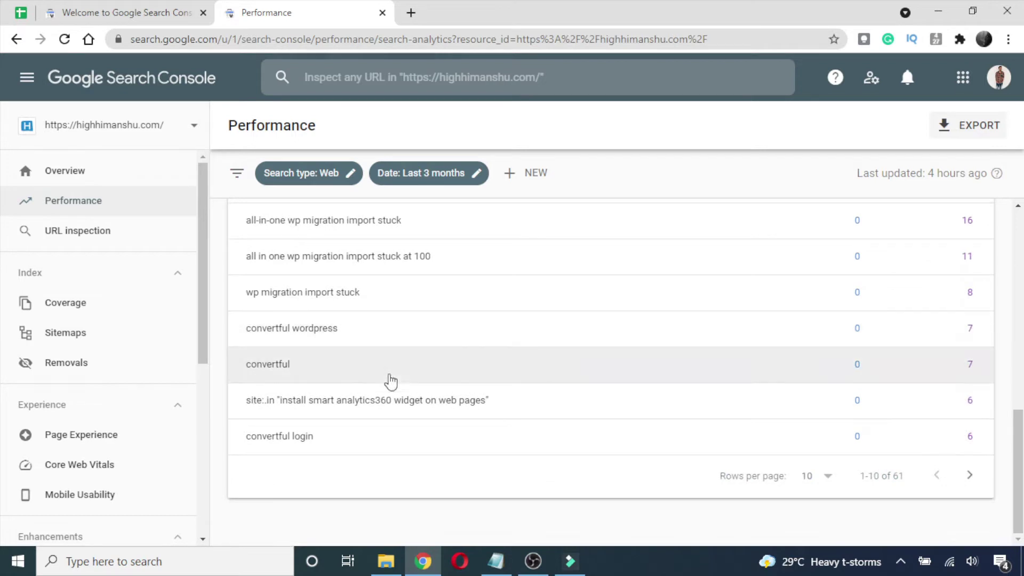
{"action": "scroll", "coordinate": [367, 412], "scroll_direction": "up", "scroll_amount": 3}
{"action": "scroll", "coordinate": [367, 412], "scroll_direction": "up", "scroll_amount": 4}
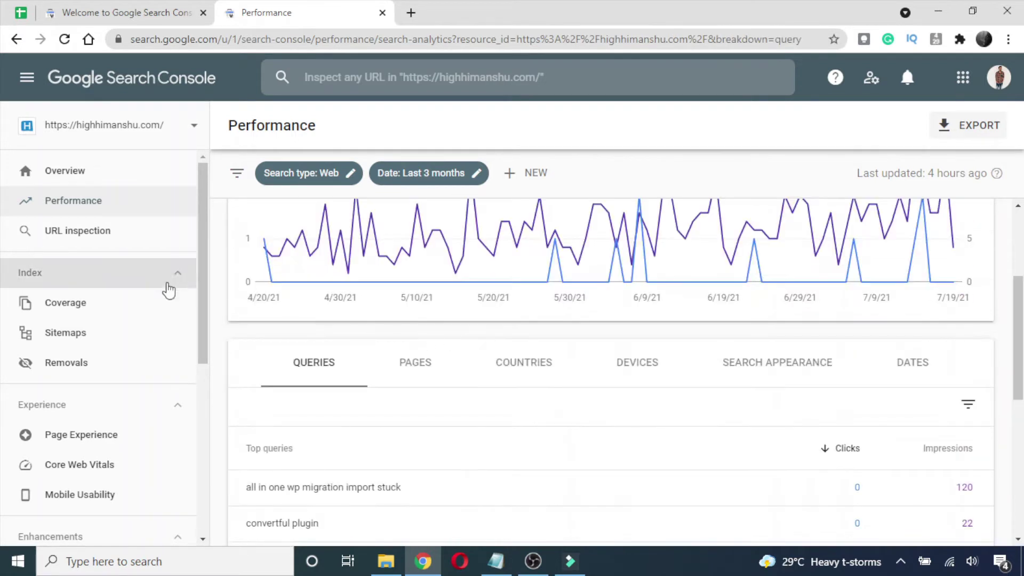
Step: Open the Mobile Usability report and review the error types listed in its details, highlighting "Text too small to read"
{"action": "scroll", "coordinate": [150, 298], "scroll_direction": "down", "scroll_amount": 3}
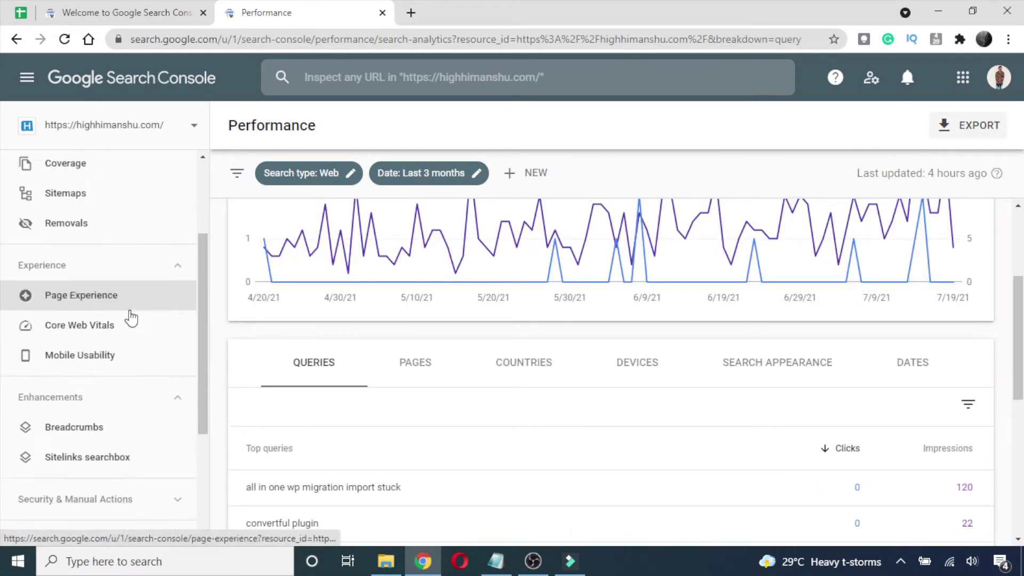
{"action": "left_click", "coordinate": [97, 353]}
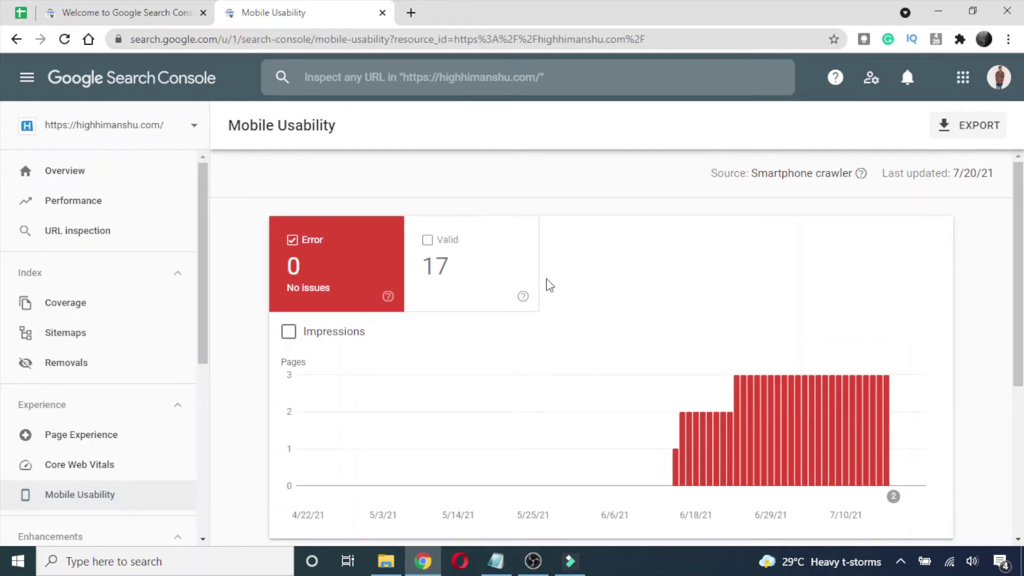
{"action": "scroll", "coordinate": [551, 283], "scroll_direction": "down", "scroll_amount": 5}
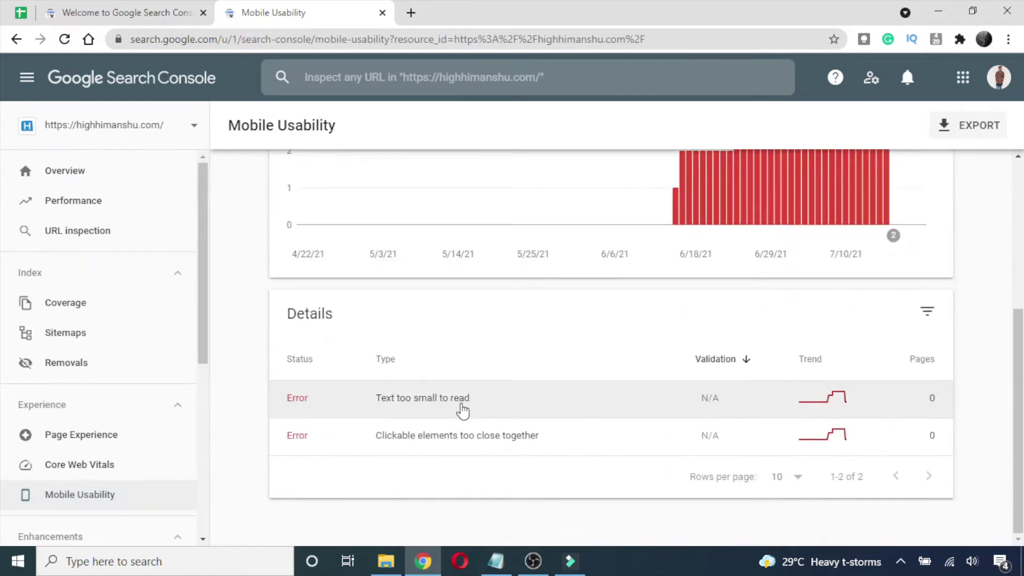
{"action": "left_click_drag", "start_coordinate": [483, 407], "coordinate": [381, 401]}
{"action": "scroll", "coordinate": [536, 381], "scroll_direction": "up", "scroll_amount": 3}
{"action": "scroll", "coordinate": [535, 382], "scroll_direction": "up", "scroll_amount": 2}
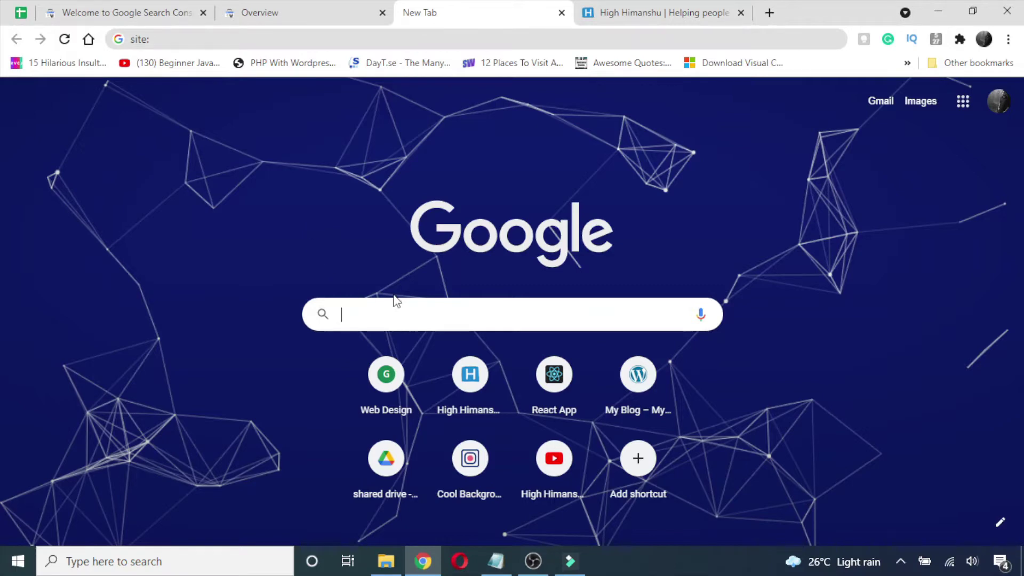
{"action": "type", "text": "site"}
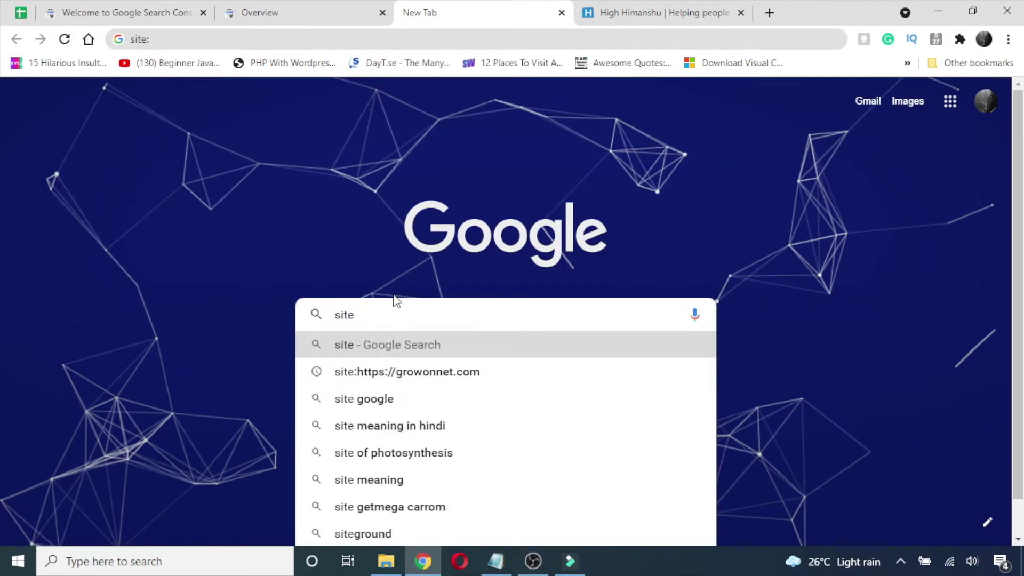
{"action": "type", "text": ":"}
{"action": "left_click", "coordinate": [659, 12]}
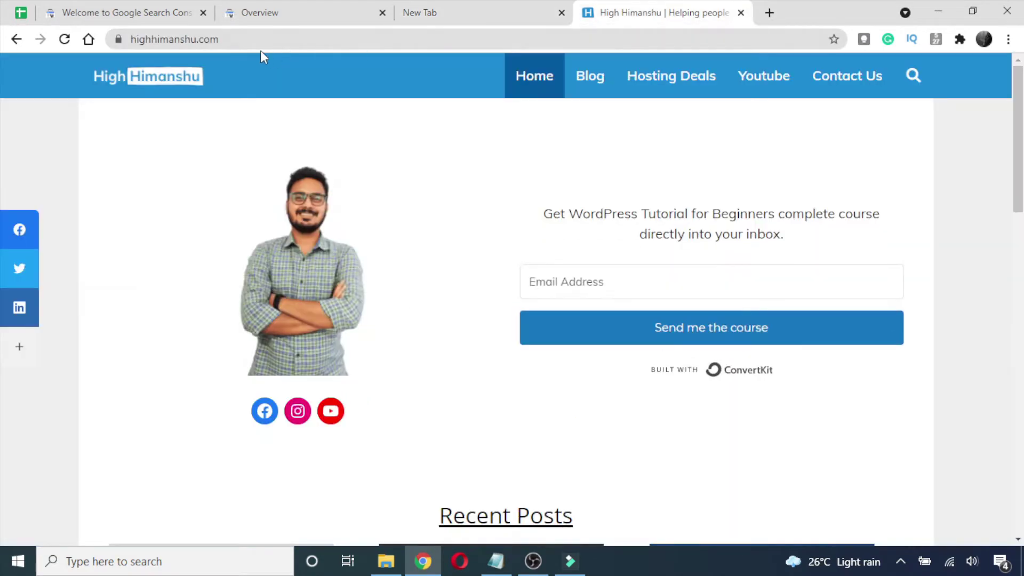
{"action": "left_click", "coordinate": [256, 42]}
{"action": "key", "text": "ctrl+c"}
{"action": "left_click", "coordinate": [446, 12]}
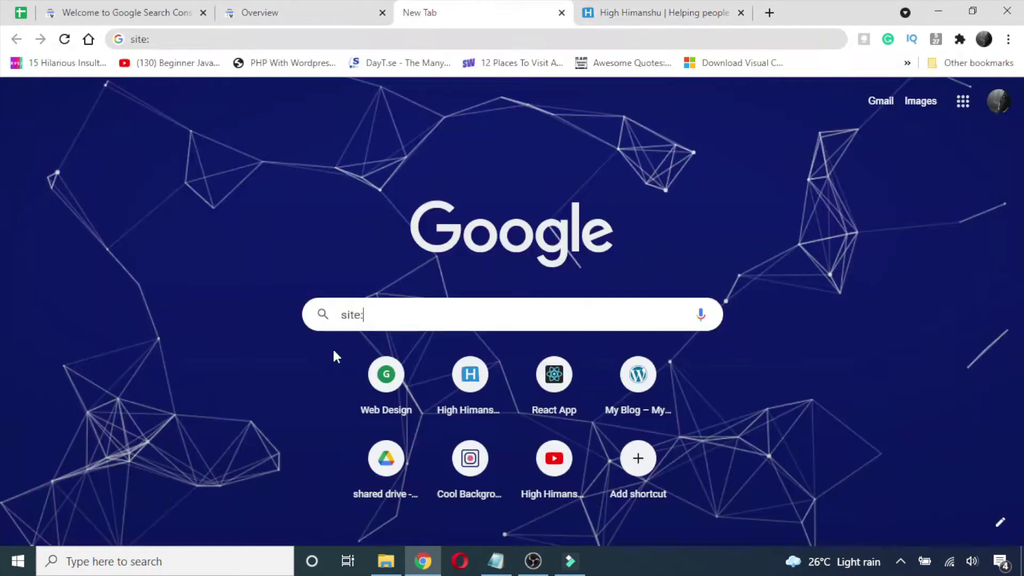
{"action": "key", "text": "ctrl+v"}
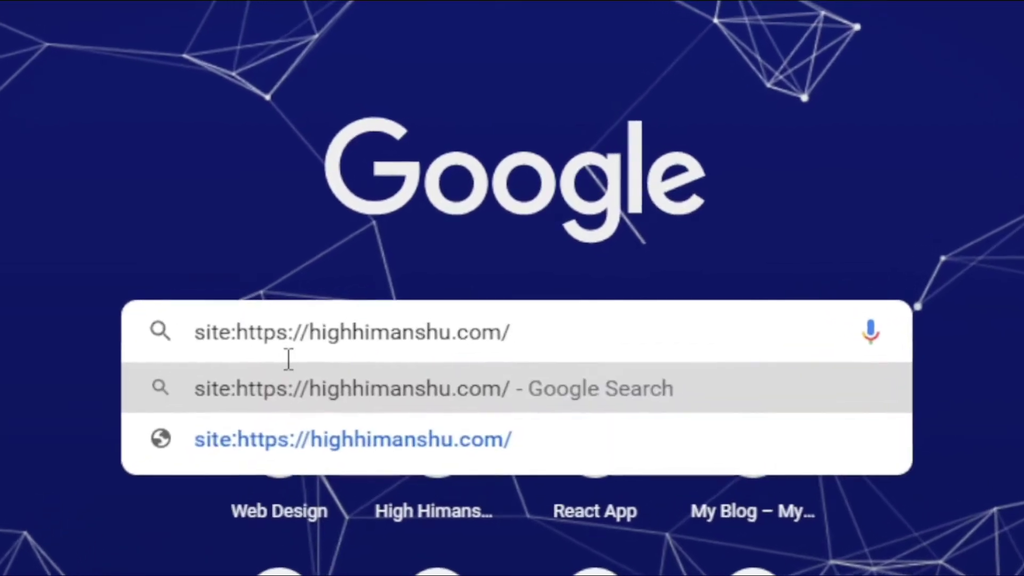
{"action": "key", "text": "Return"}
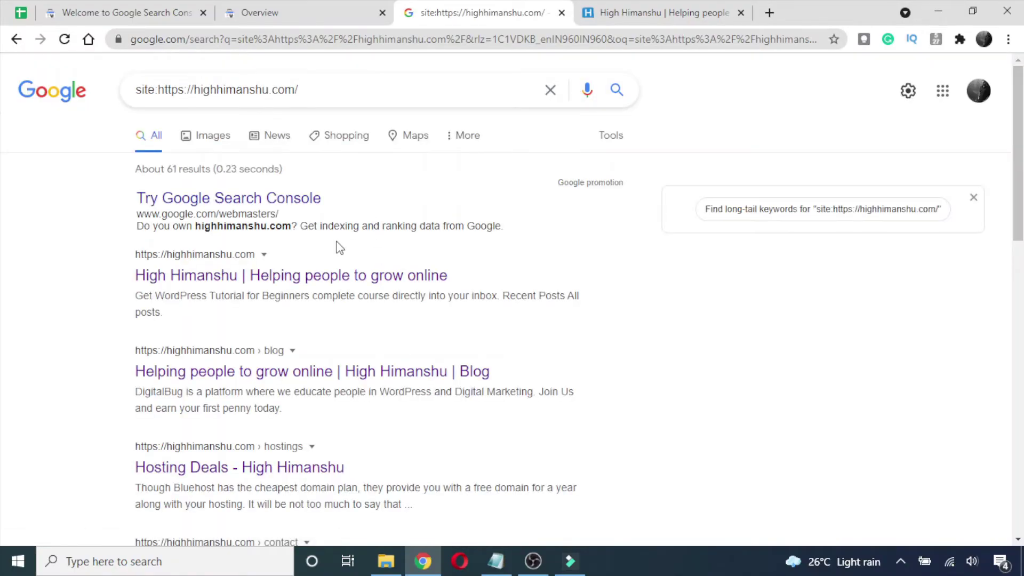
Step: Look through the first three pages of results to examine which pages of the site are indexed
{"action": "scroll", "coordinate": [282, 241], "scroll_direction": "down", "scroll_amount": 7}
{"action": "scroll", "coordinate": [283, 241], "scroll_direction": "down", "scroll_amount": 7}
{"action": "scroll", "coordinate": [285, 235], "scroll_direction": "down", "scroll_amount": 3}
{"action": "scroll", "coordinate": [283, 234], "scroll_direction": "up", "scroll_amount": 8}
{"action": "scroll", "coordinate": [281, 235], "scroll_direction": "up", "scroll_amount": 5}
{"action": "scroll", "coordinate": [281, 234], "scroll_direction": "down", "scroll_amount": 12}
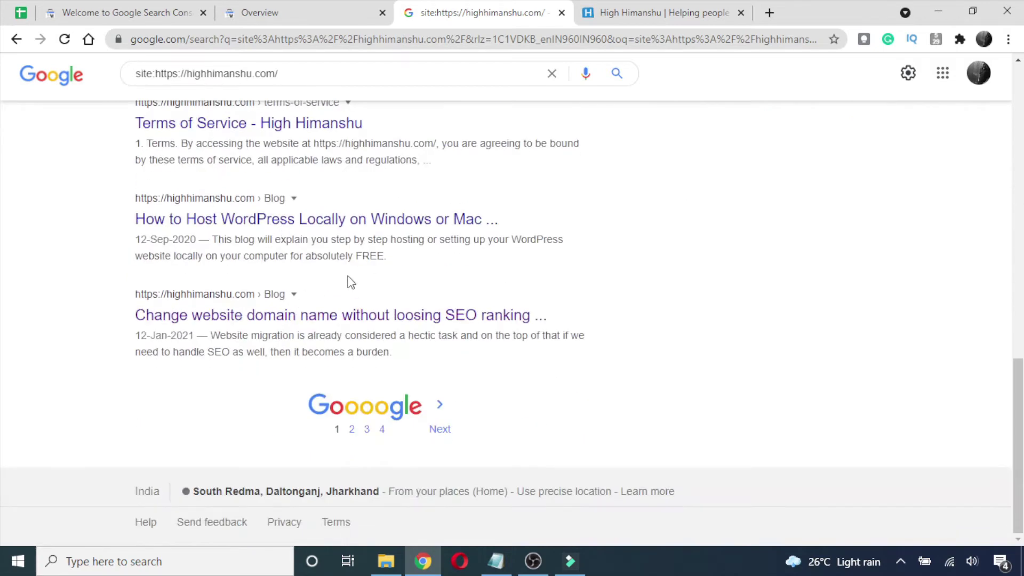
{"action": "left_click", "coordinate": [351, 430]}
{"action": "scroll", "coordinate": [267, 271], "scroll_direction": "down", "scroll_amount": 15}
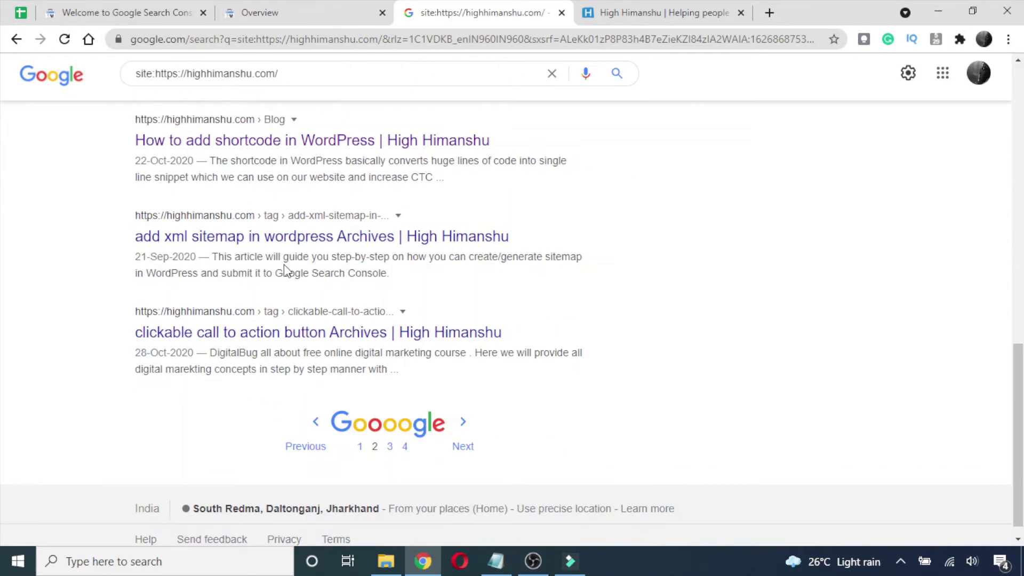
{"action": "left_click", "coordinate": [390, 447]}
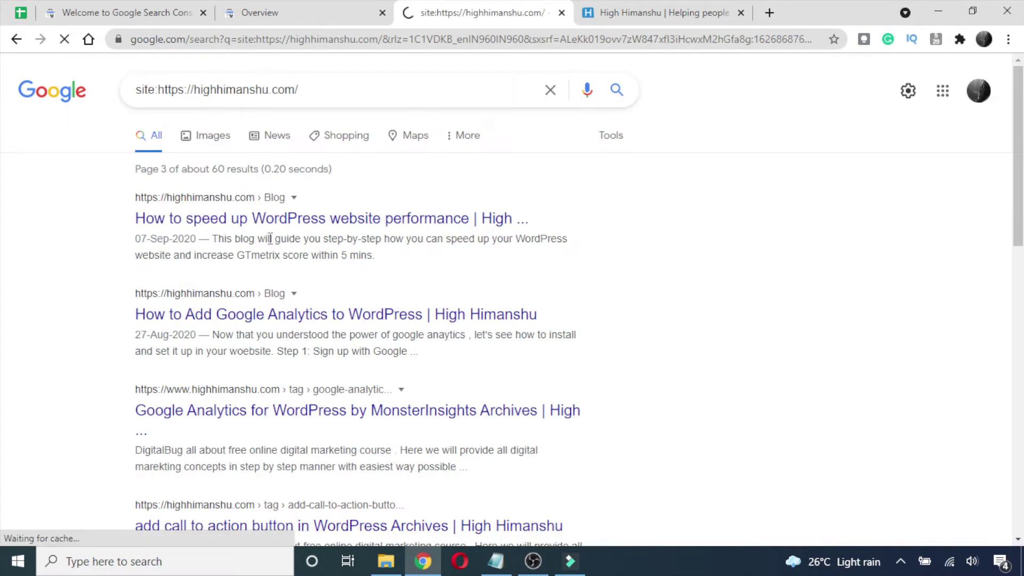
{"action": "scroll", "coordinate": [274, 243], "scroll_direction": "down", "scroll_amount": 12}
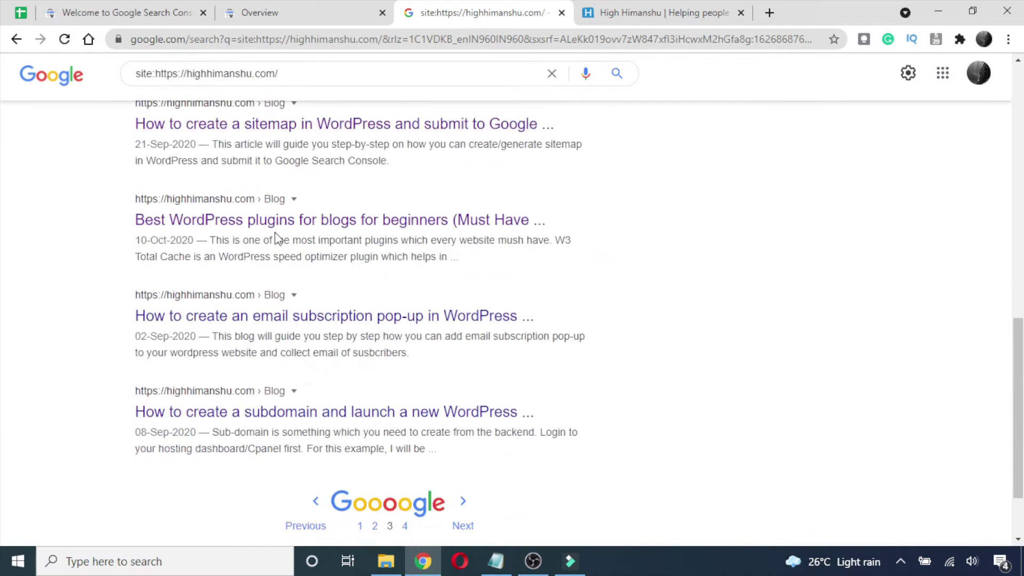
{"action": "scroll", "coordinate": [275, 233], "scroll_direction": "down", "scroll_amount": 2}
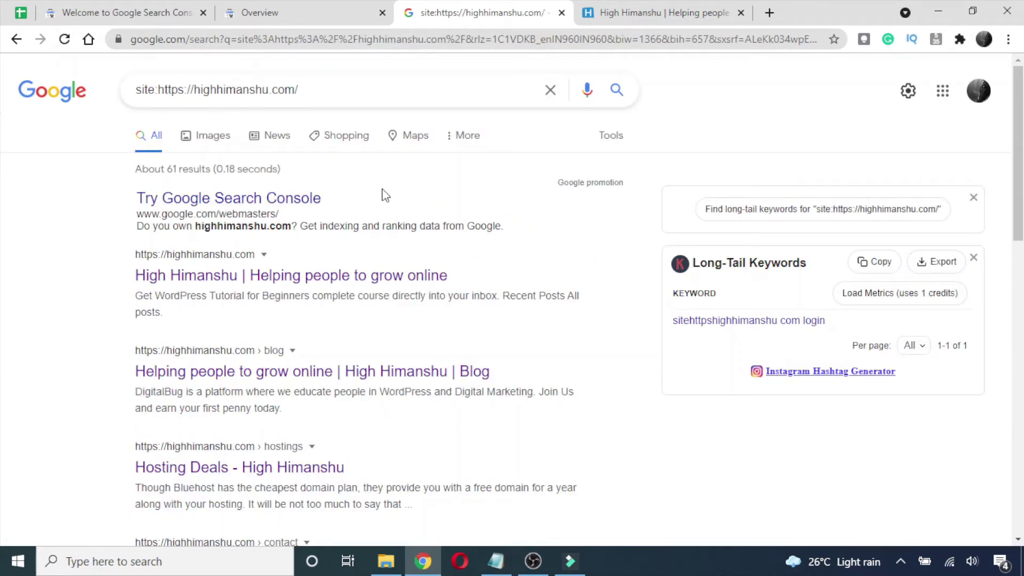
{"action": "left_click", "coordinate": [265, 90]}
{"action": "left_click_drag", "start_coordinate": [270, 89], "coordinate": [203, 96]}
{"action": "type", "text": "hgjdfkg"}
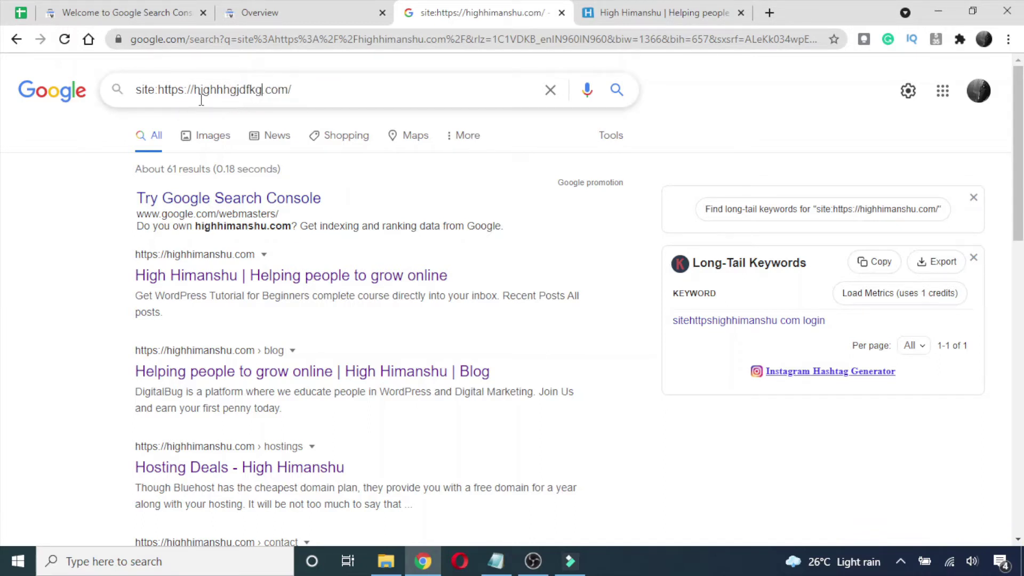
{"action": "key", "text": "Return"}
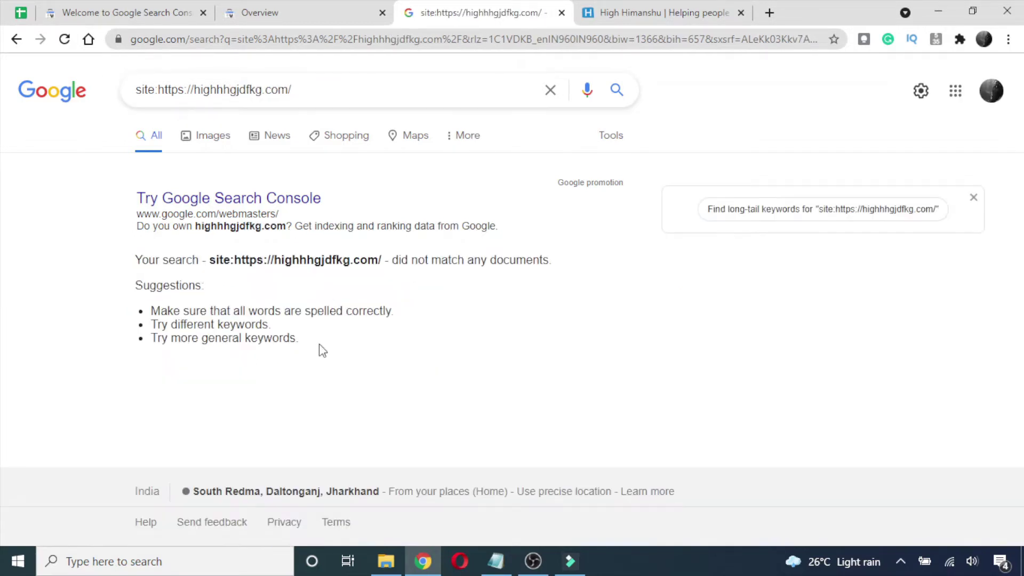
{"action": "left_click_drag", "start_coordinate": [327, 351], "coordinate": [379, 205]}
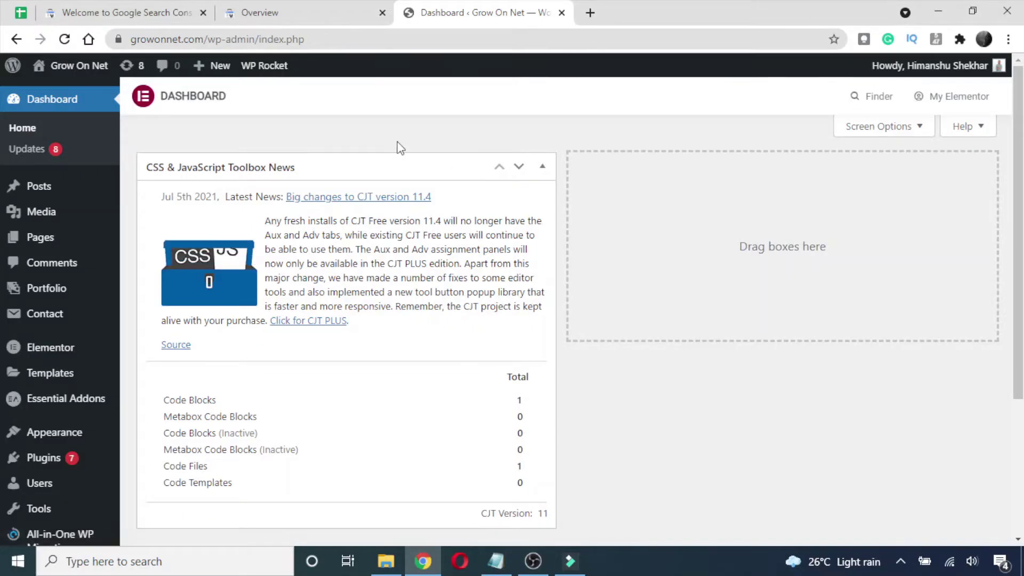
Step: Search the WordPress plugin directory for "seo", and install and activate the Yoast SEO plugin
{"action": "scroll", "coordinate": [22, 256], "scroll_direction": "down", "scroll_amount": 3}
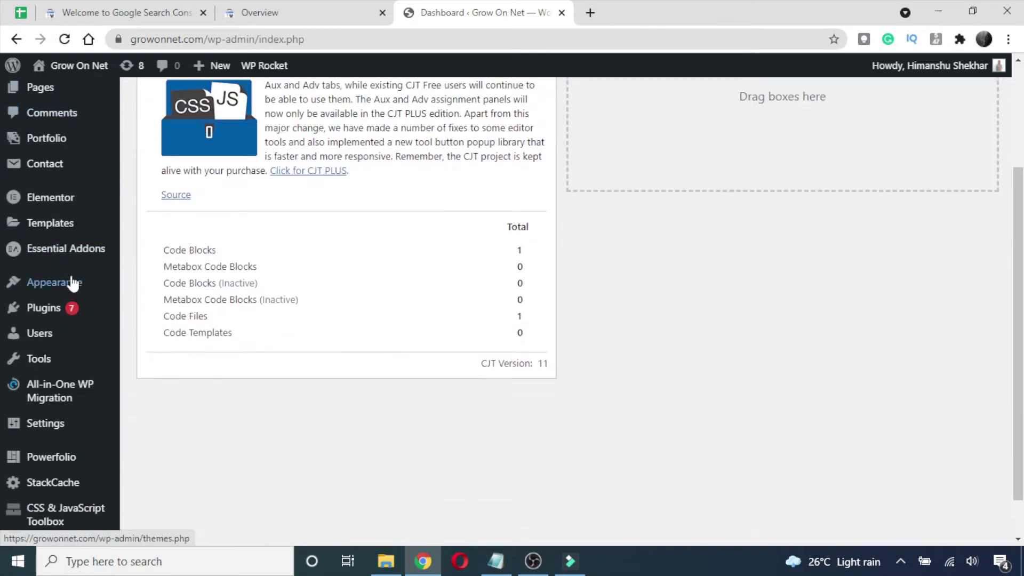
{"action": "mouse_move", "coordinate": [42, 314]}
{"action": "left_click", "coordinate": [144, 336]}
{"action": "left_click", "coordinate": [840, 152]}
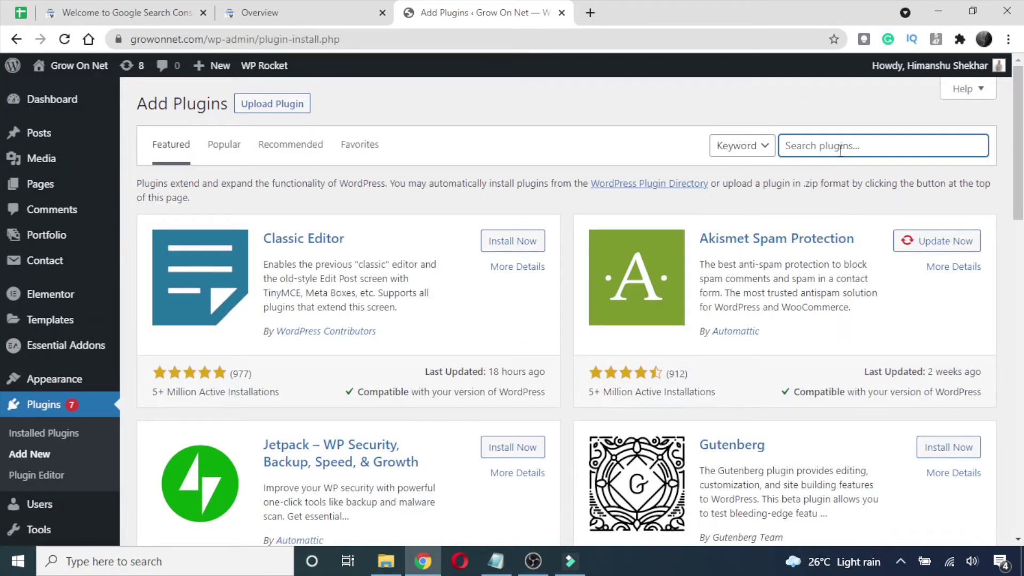
{"action": "type", "text": "seo"}
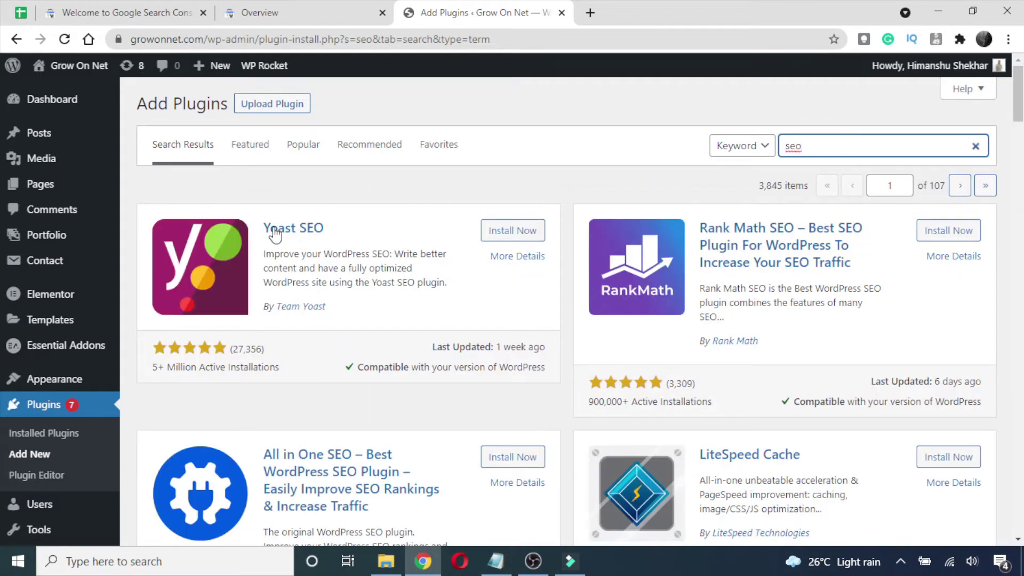
{"action": "left_click", "coordinate": [516, 232]}
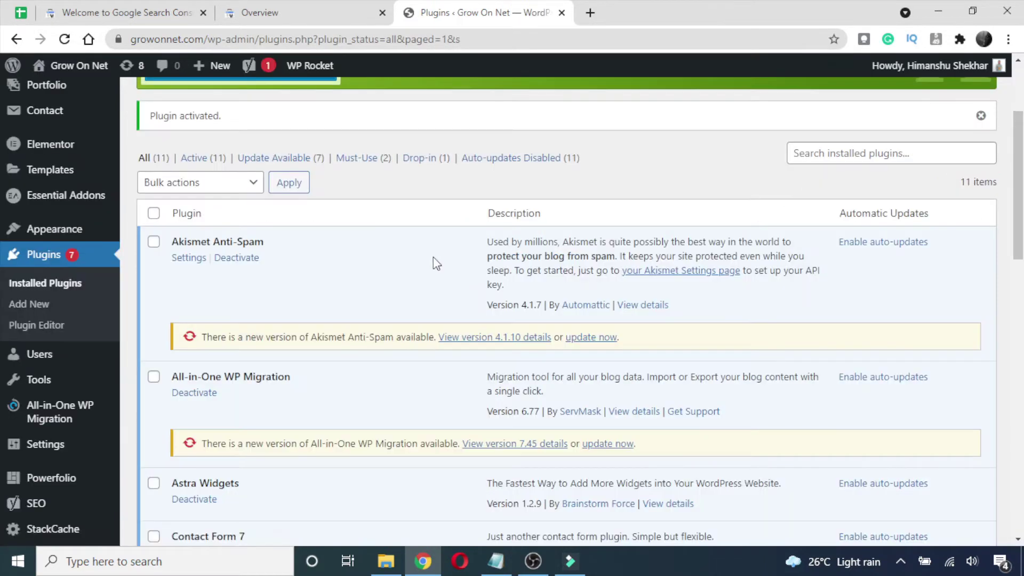
Step: Open the general settings of Yoast SEO and show its Webmaster Tools verification section
{"action": "scroll", "coordinate": [62, 288], "scroll_direction": "down", "scroll_amount": 4}
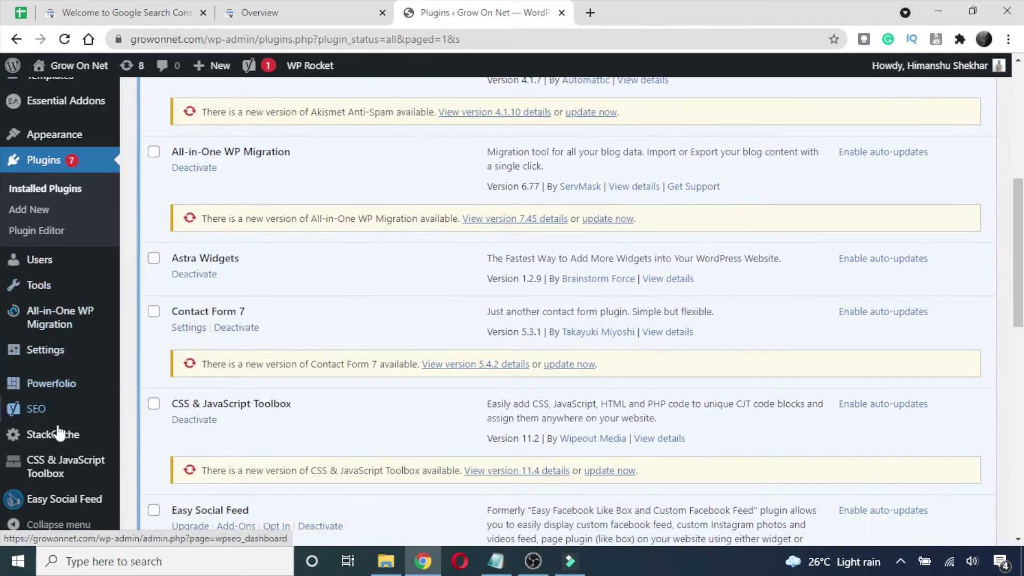
{"action": "scroll", "coordinate": [49, 459], "scroll_direction": "down", "scroll_amount": 3}
{"action": "mouse_move", "coordinate": [38, 417]}
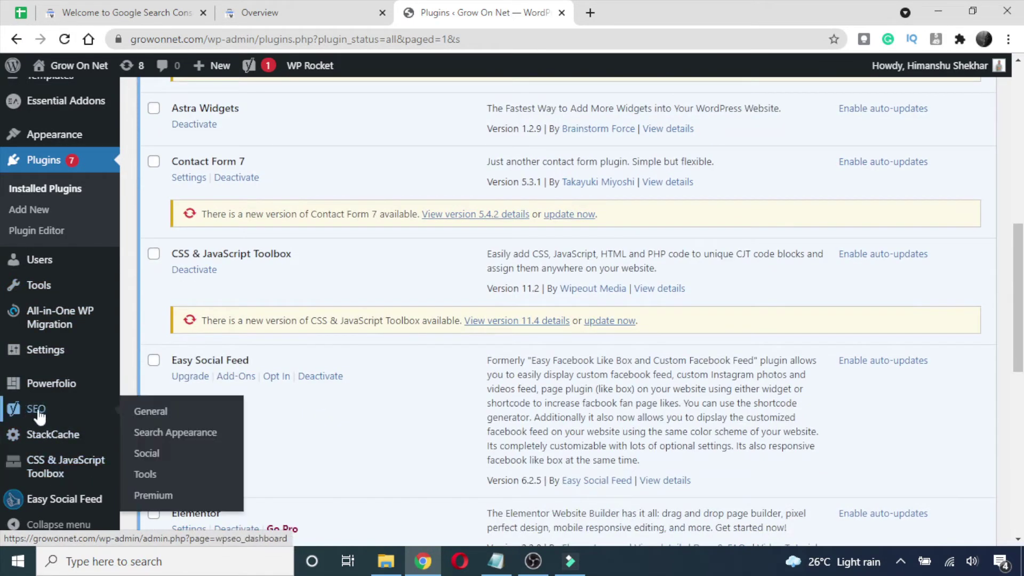
{"action": "left_click", "coordinate": [156, 413]}
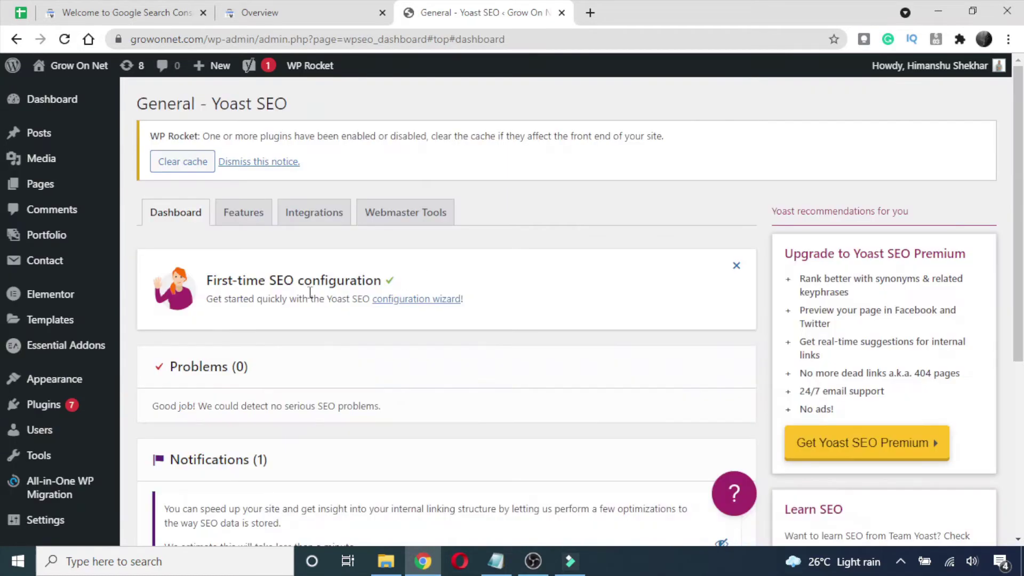
{"action": "left_click_drag", "start_coordinate": [271, 283], "coordinate": [383, 281]}
{"action": "left_click", "coordinate": [430, 277]}
{"action": "left_click", "coordinate": [413, 221]}
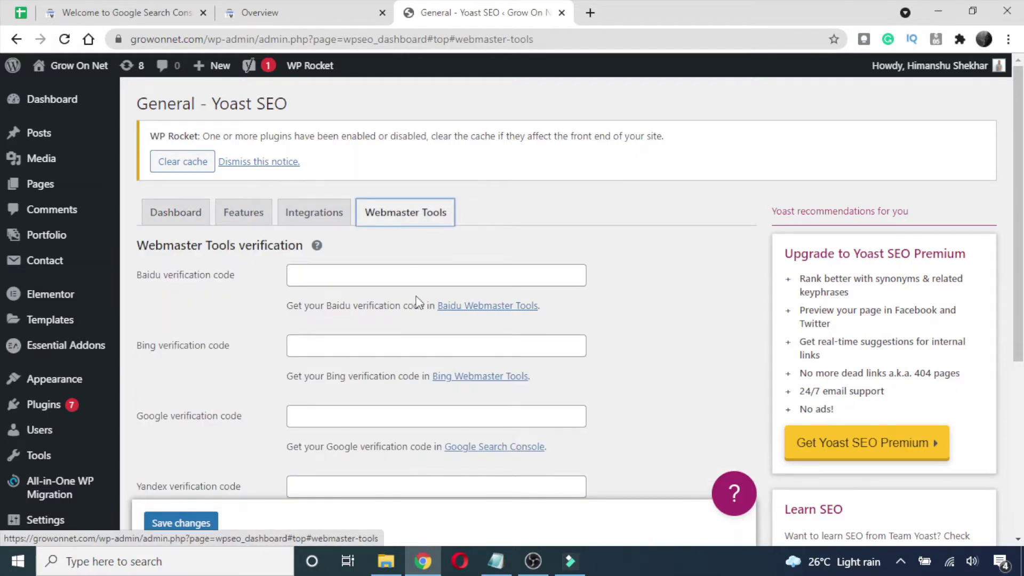
Step: Review the Baidu, Bing, Google and Yandex verification code fields, highlighting the Google verification code label
{"action": "scroll", "coordinate": [417, 291], "scroll_direction": "down", "scroll_amount": 1}
{"action": "left_click_drag", "start_coordinate": [254, 345], "coordinate": [137, 343]}
{"action": "left_click", "coordinate": [272, 208]}
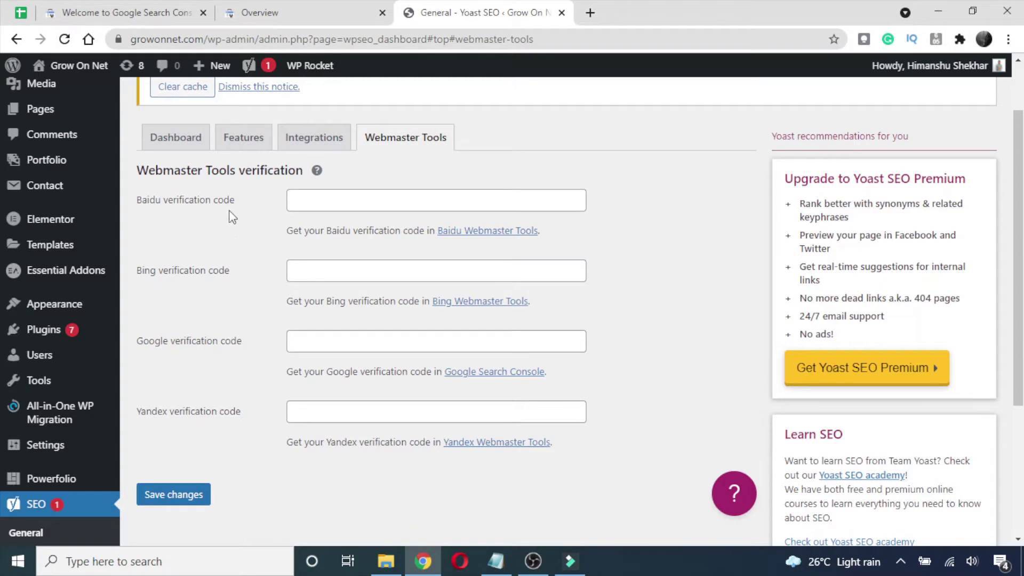
{"action": "left_click_drag", "start_coordinate": [234, 201], "coordinate": [136, 215]}
{"action": "left_click_drag", "start_coordinate": [238, 276], "coordinate": [156, 275]}
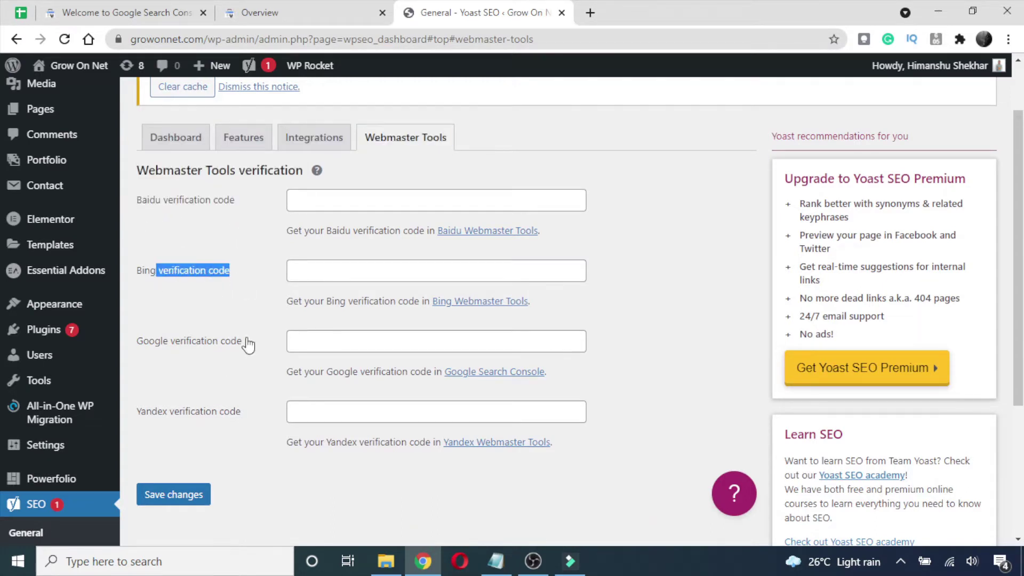
{"action": "left_click_drag", "start_coordinate": [248, 344], "coordinate": [164, 344]}
{"action": "left_click_drag", "start_coordinate": [245, 423], "coordinate": [167, 420]}
{"action": "left_click", "coordinate": [200, 327]}
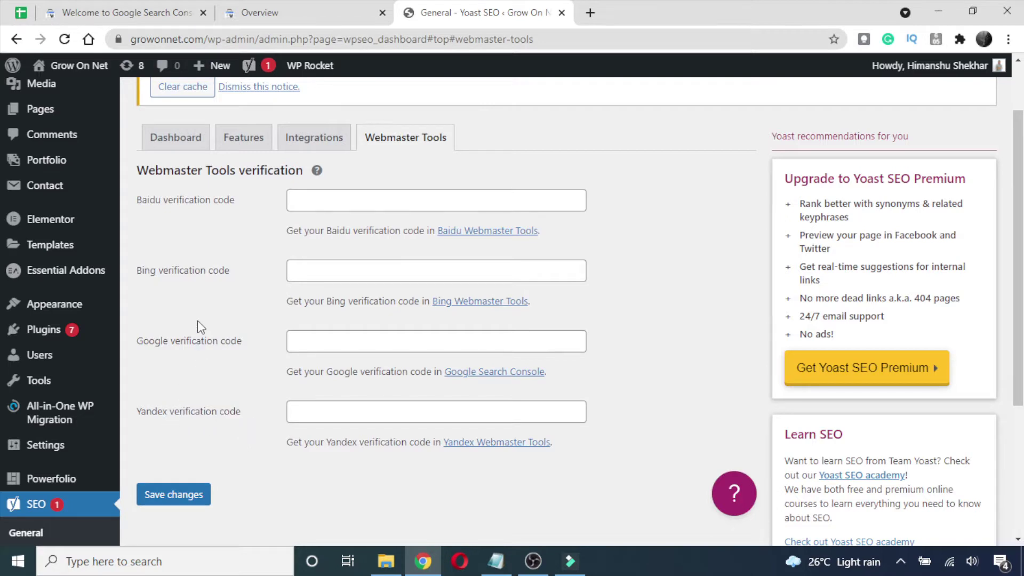
{"action": "left_click_drag", "start_coordinate": [250, 350], "coordinate": [190, 329]}
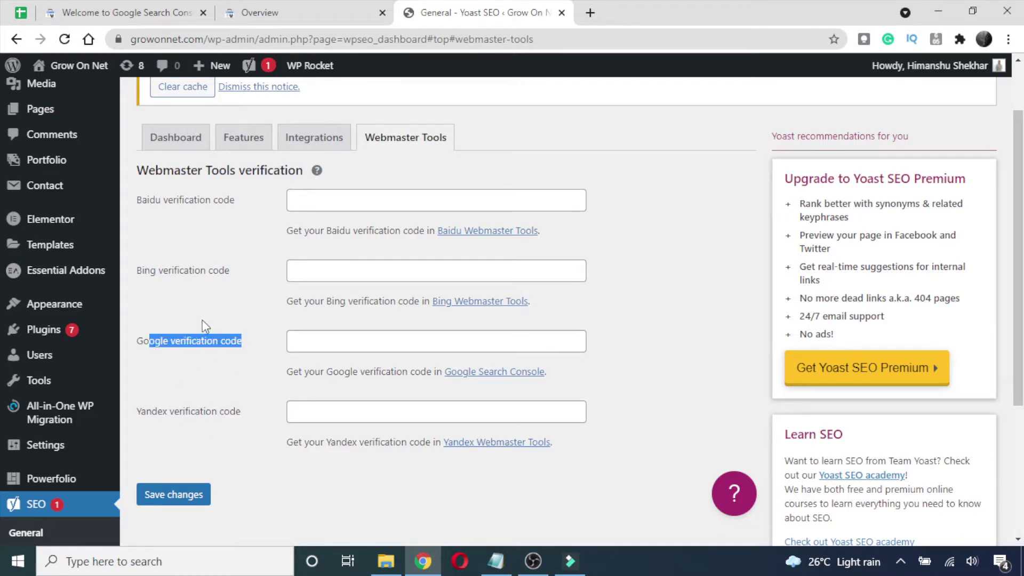
{"action": "left_click", "coordinate": [325, 342]}
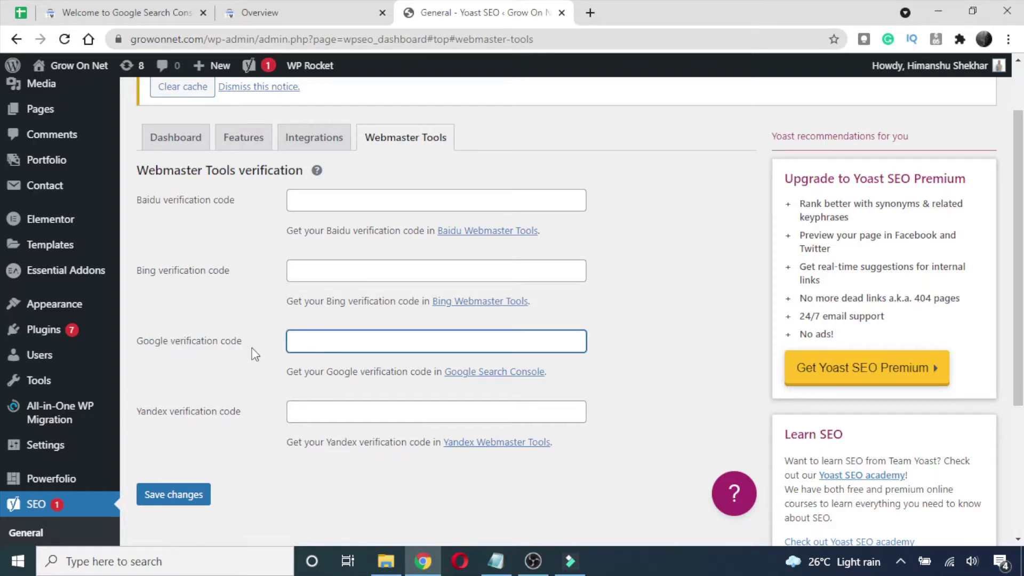
{"action": "left_click_drag", "start_coordinate": [247, 350], "coordinate": [300, 337]}
{"action": "left_click", "coordinate": [300, 336]}
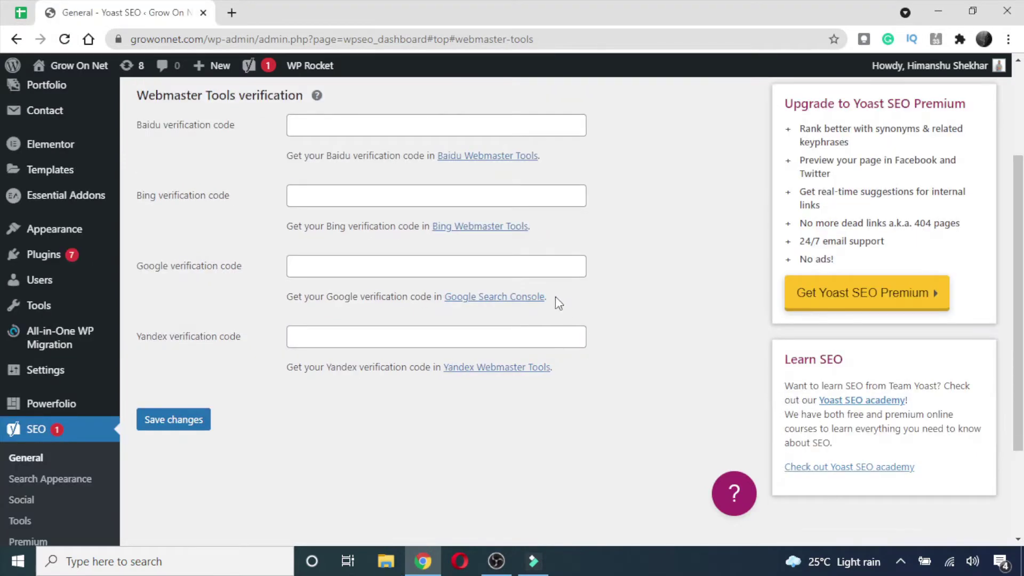
{"action": "left_click_drag", "start_coordinate": [555, 298], "coordinate": [446, 296]}
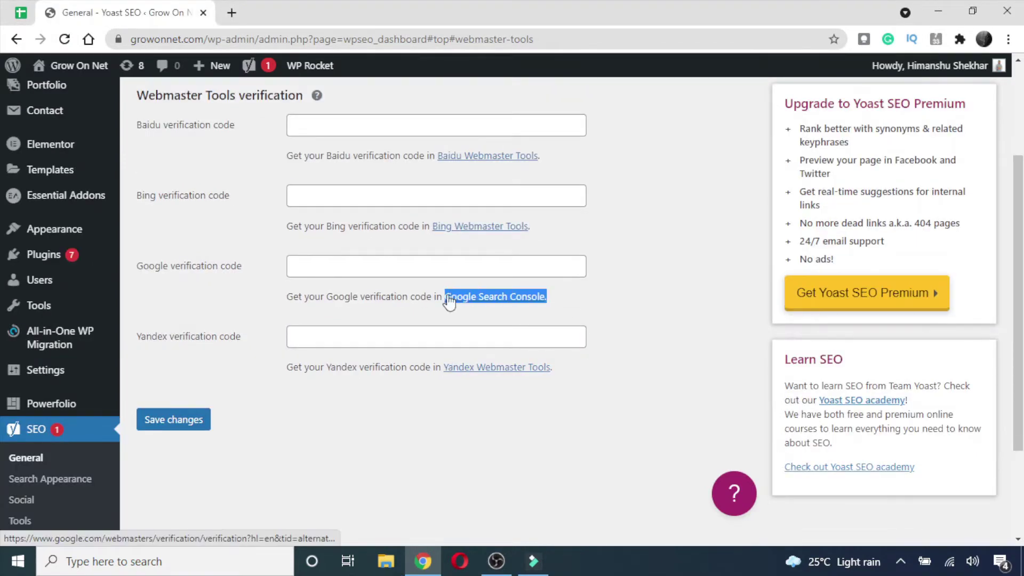
{"action": "left_click", "coordinate": [480, 297]}
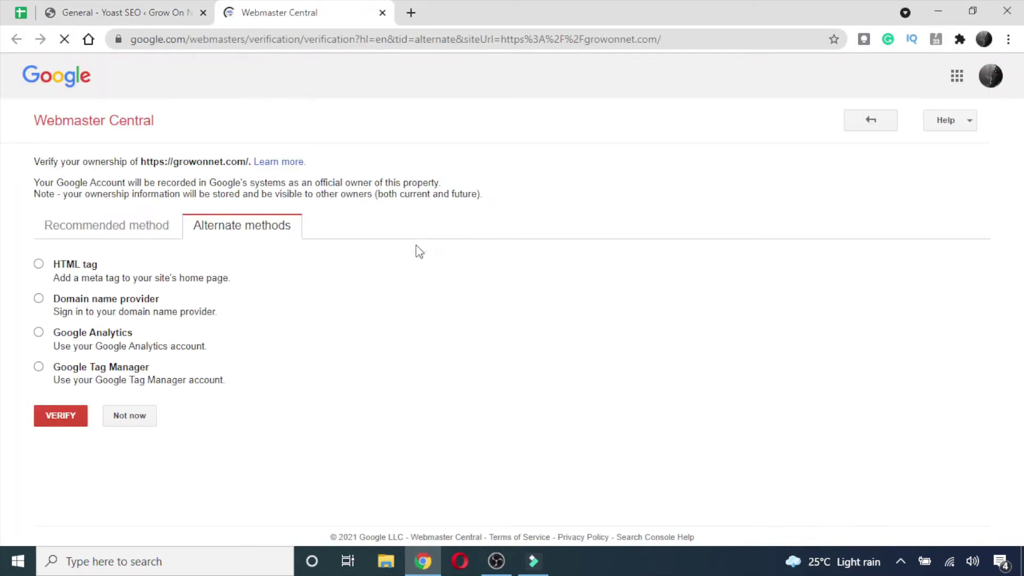
{"action": "left_click", "coordinate": [38, 264]}
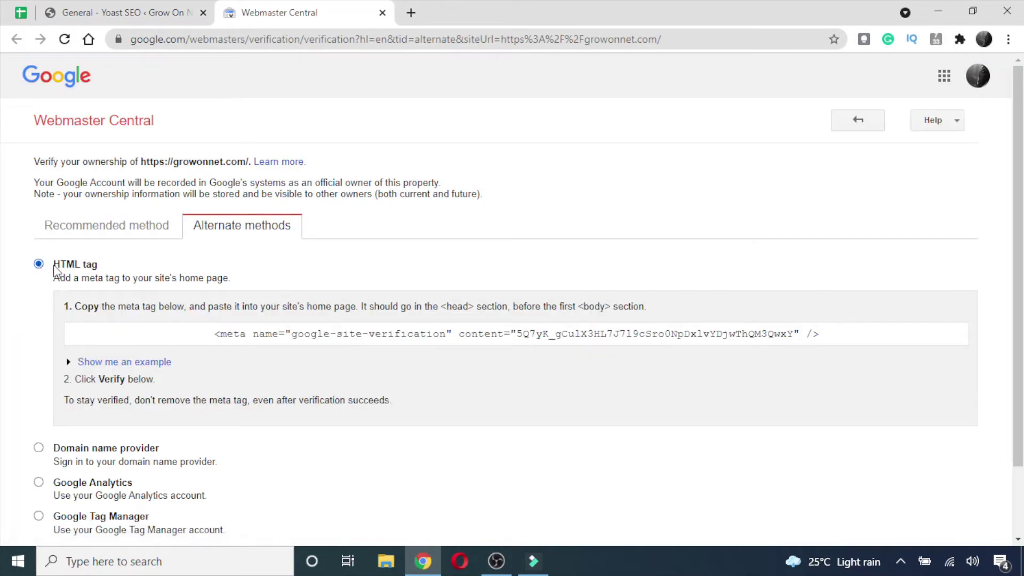
{"action": "scroll", "coordinate": [252, 301], "scroll_direction": "down", "scroll_amount": 2}
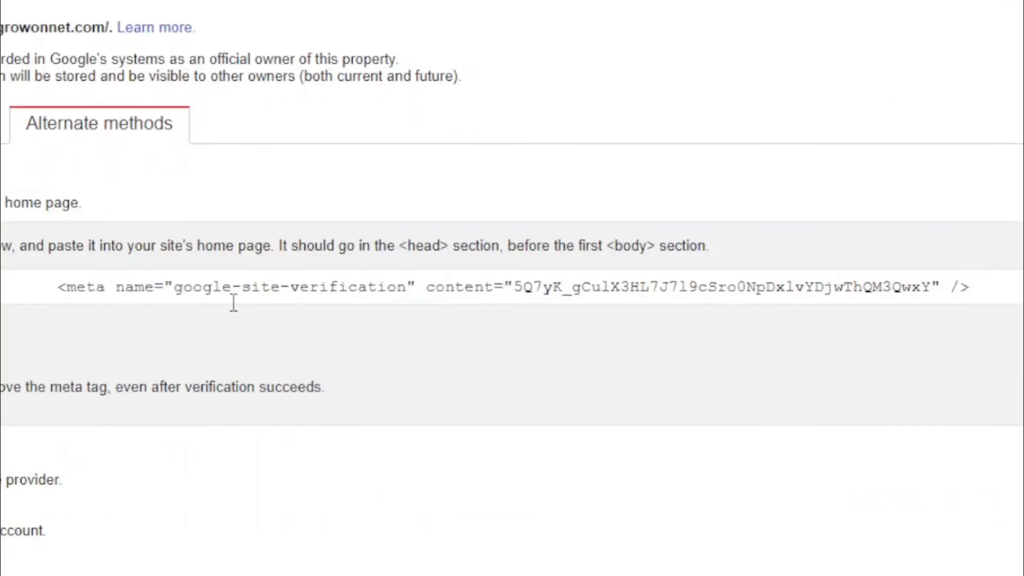
Step: Copy only the verification code inside the content attribute of the google-site-verification meta tag
{"action": "left_click_drag", "start_coordinate": [518, 288], "coordinate": [891, 283]}
{"action": "left_click_drag", "start_coordinate": [520, 287], "coordinate": [934, 287]}
{"action": "left_click", "coordinate": [538, 285]}
{"action": "left_click", "coordinate": [520, 288]}
{"action": "left_click", "coordinate": [934, 287]}
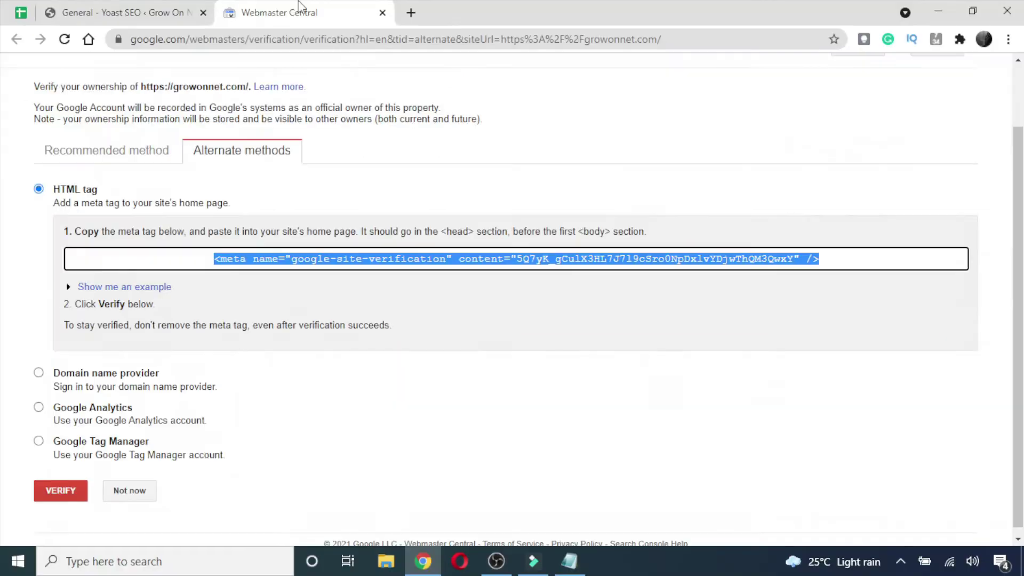
Step: Paste the copied code as the Google verification code in Yoast SEO and save the changes
{"action": "left_click", "coordinate": [211, 9]}
{"action": "left_click", "coordinate": [388, 271]}
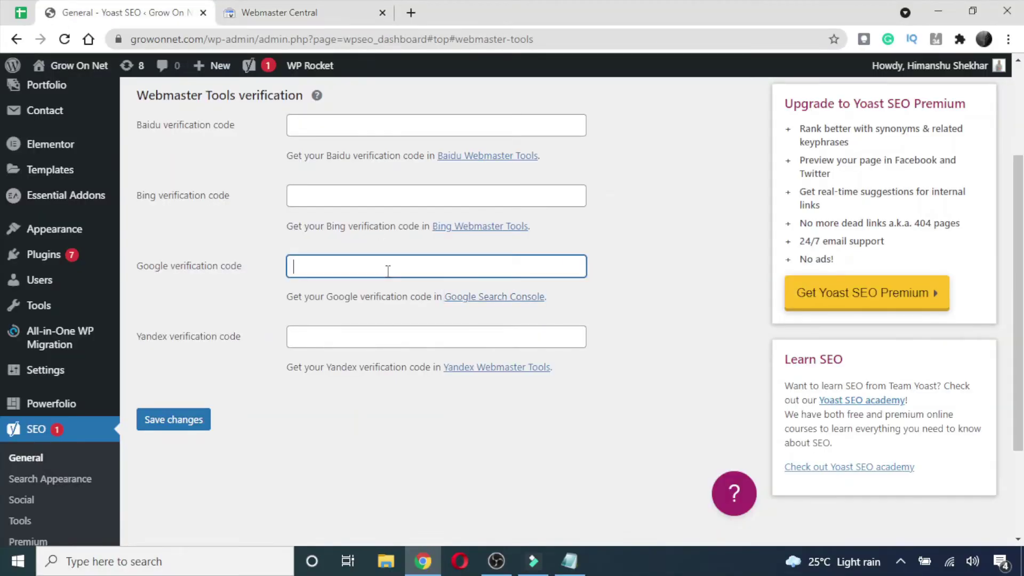
{"action": "key", "text": "ctrl+v"}
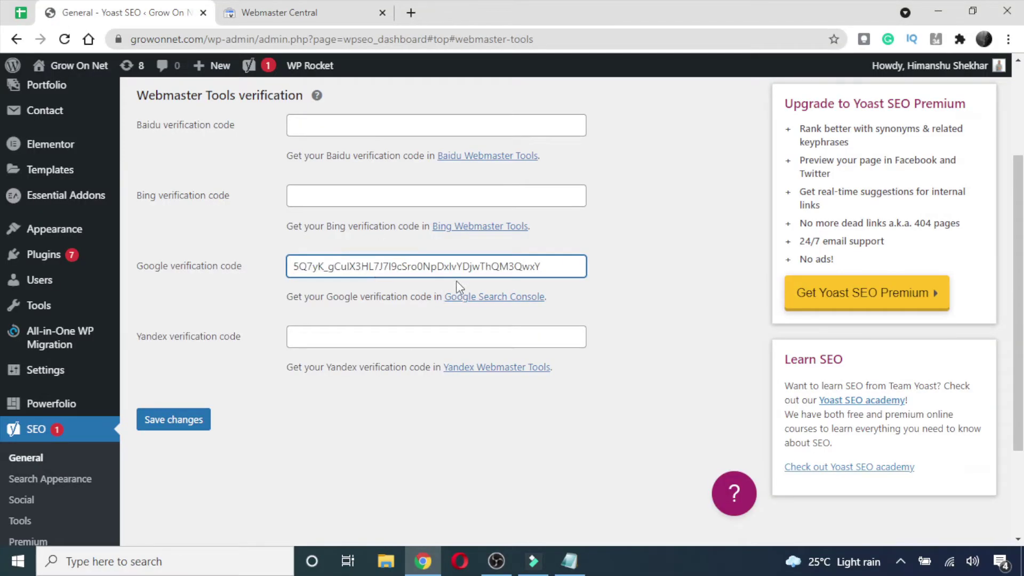
{"action": "left_click", "coordinate": [178, 421]}
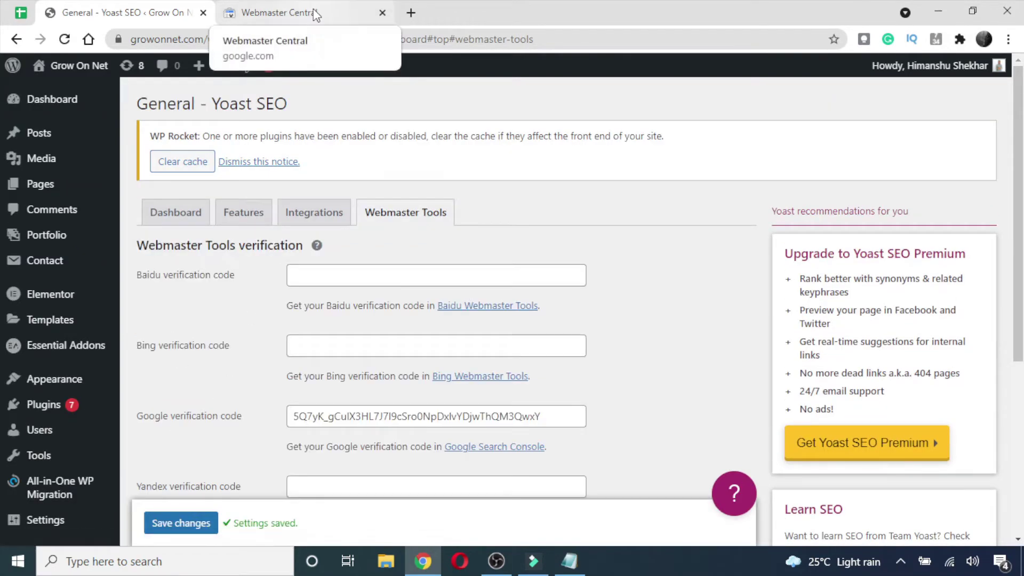
{"action": "left_click", "coordinate": [314, 13]}
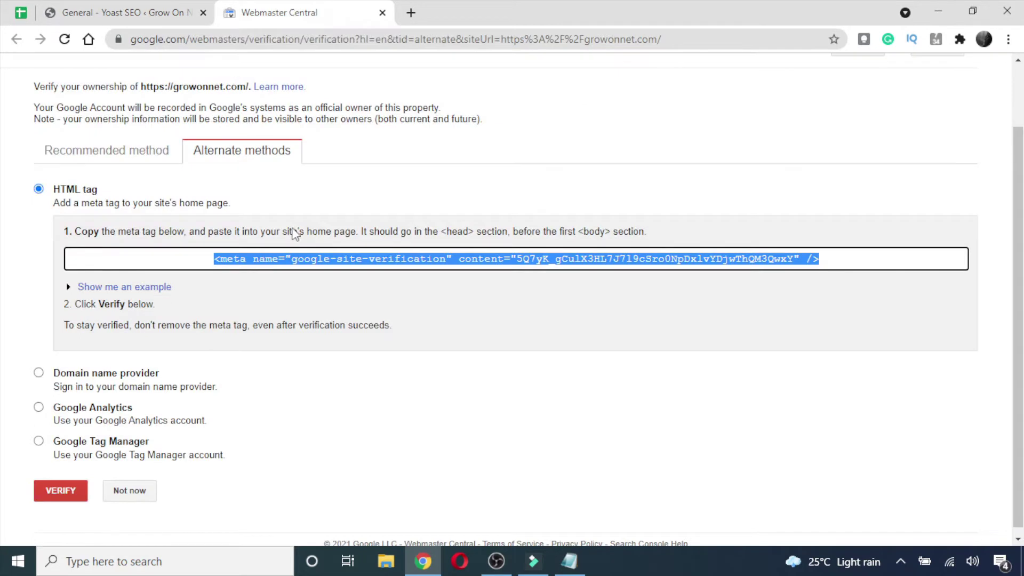
{"action": "left_click", "coordinate": [60, 491]}
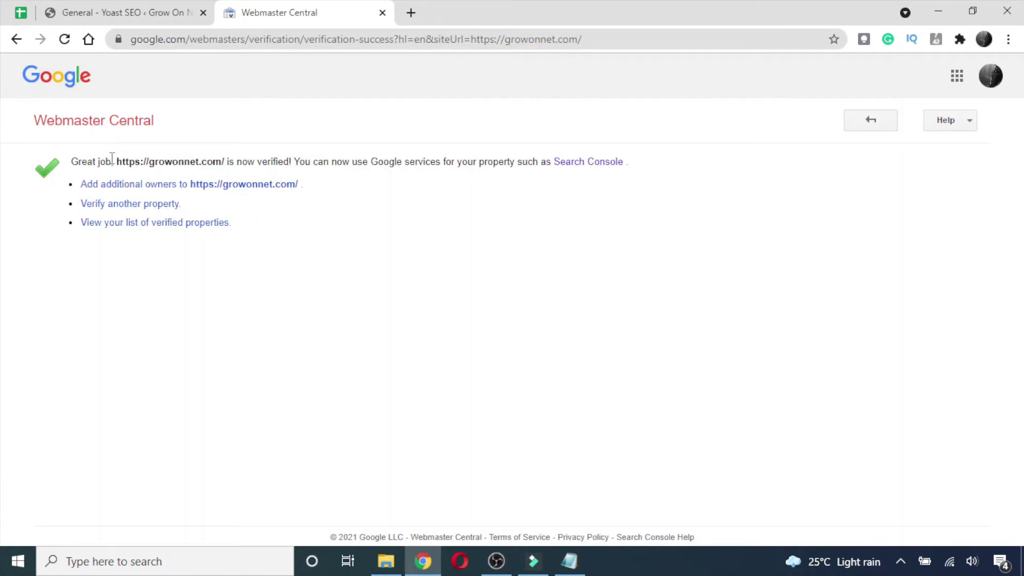
{"action": "left_click_drag", "start_coordinate": [112, 160], "coordinate": [261, 166]}
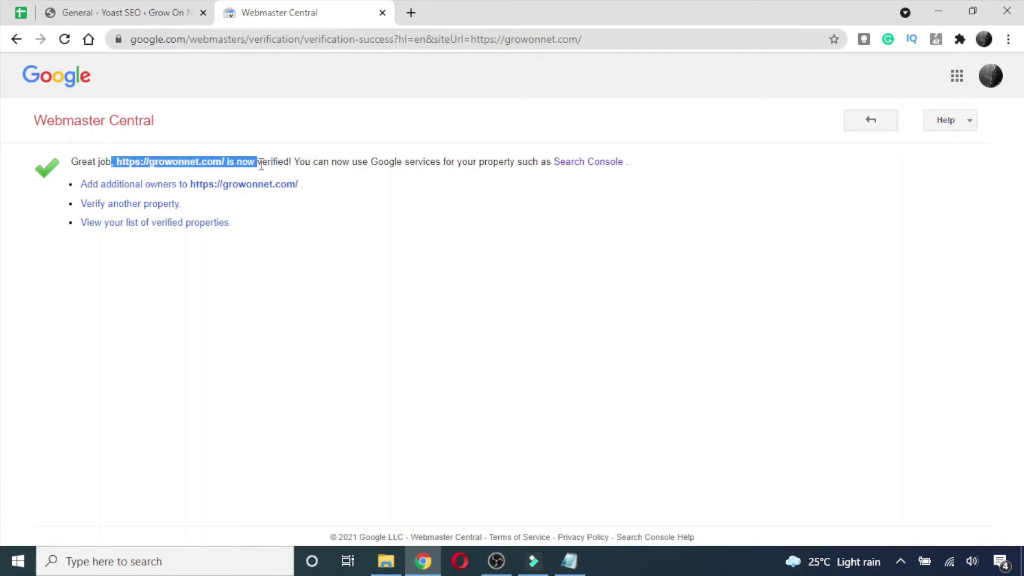
{"action": "left_click", "coordinate": [348, 233]}
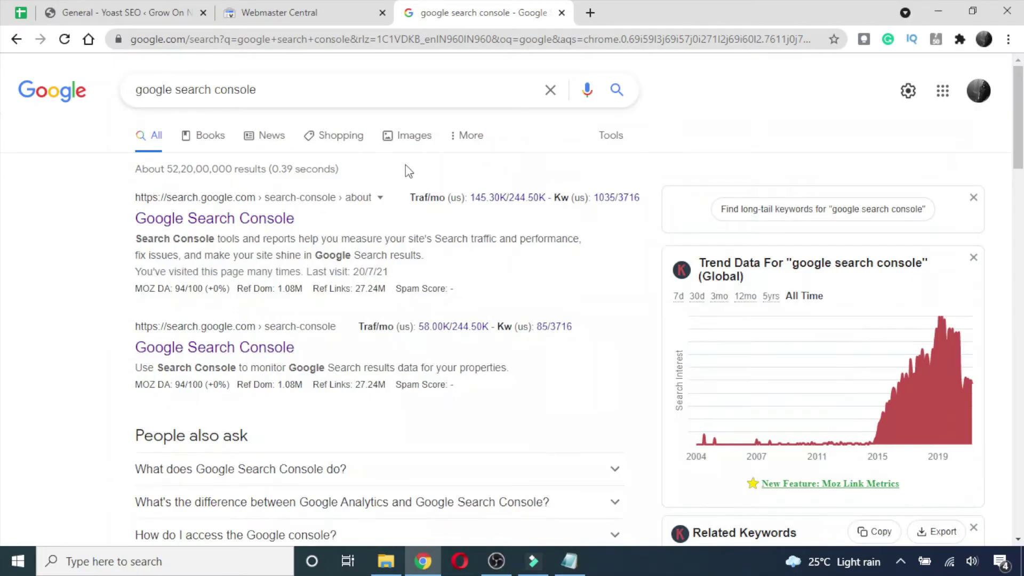
Step: Open Google Search Console from the Google results for "google search console" and start it to reach the property type selection
{"action": "left_click", "coordinate": [257, 220]}
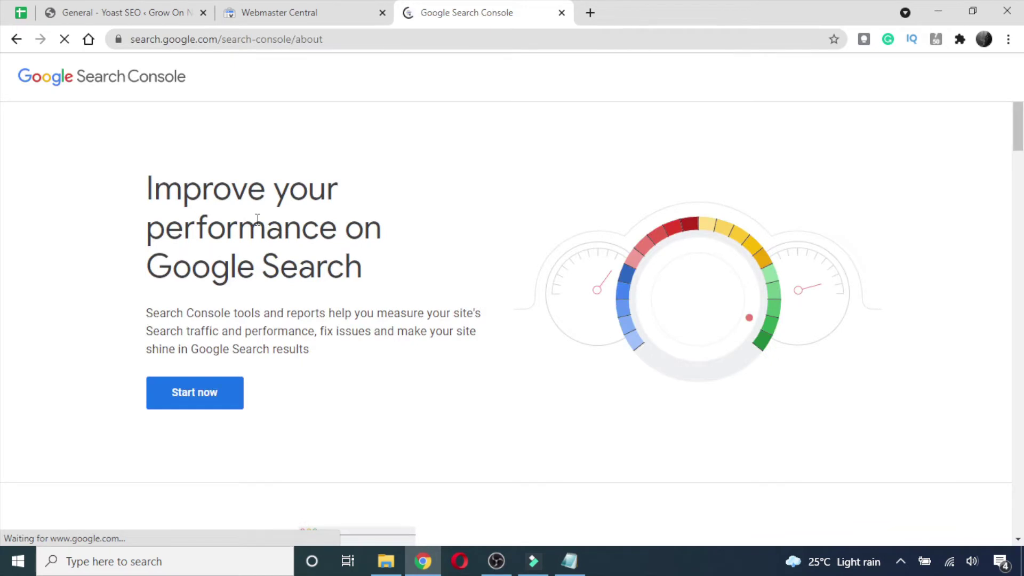
{"action": "left_click", "coordinate": [197, 394]}
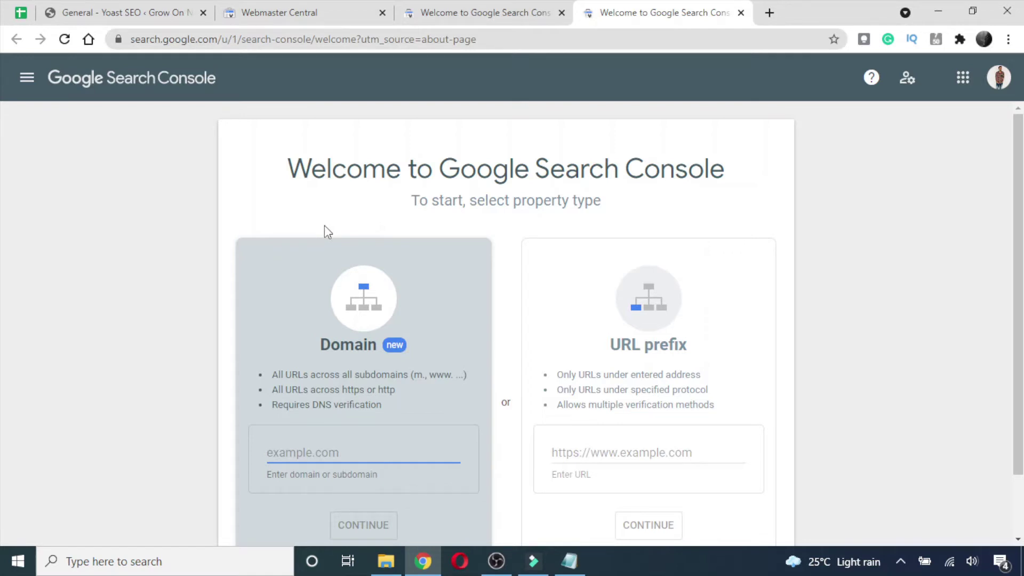
{"action": "scroll", "coordinate": [324, 224], "scroll_direction": "down", "scroll_amount": 2}
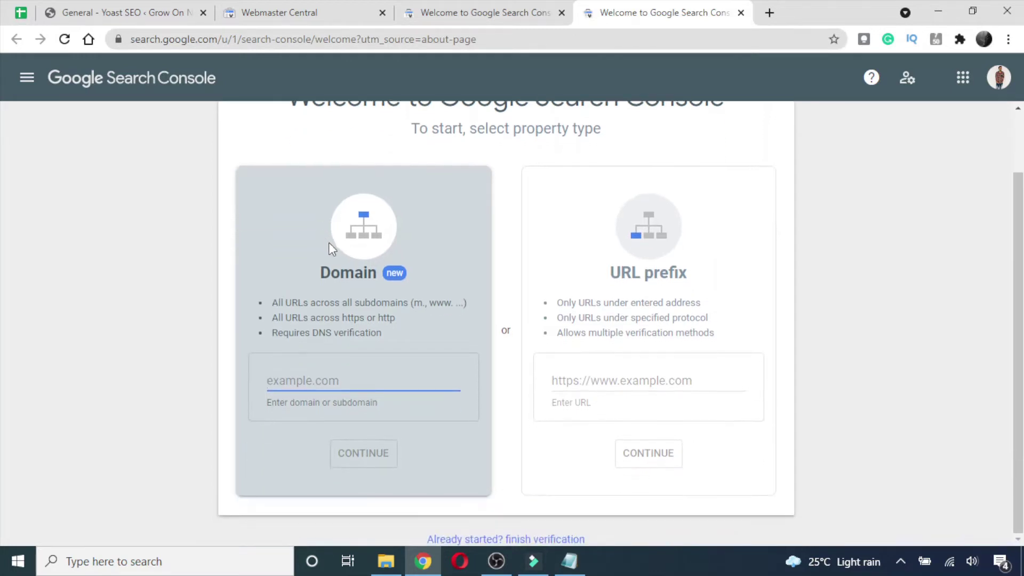
Step: Compare the Domain and URL prefix property types and their requirements on the Search Console welcome page
{"action": "left_click_drag", "start_coordinate": [324, 277], "coordinate": [340, 272]}
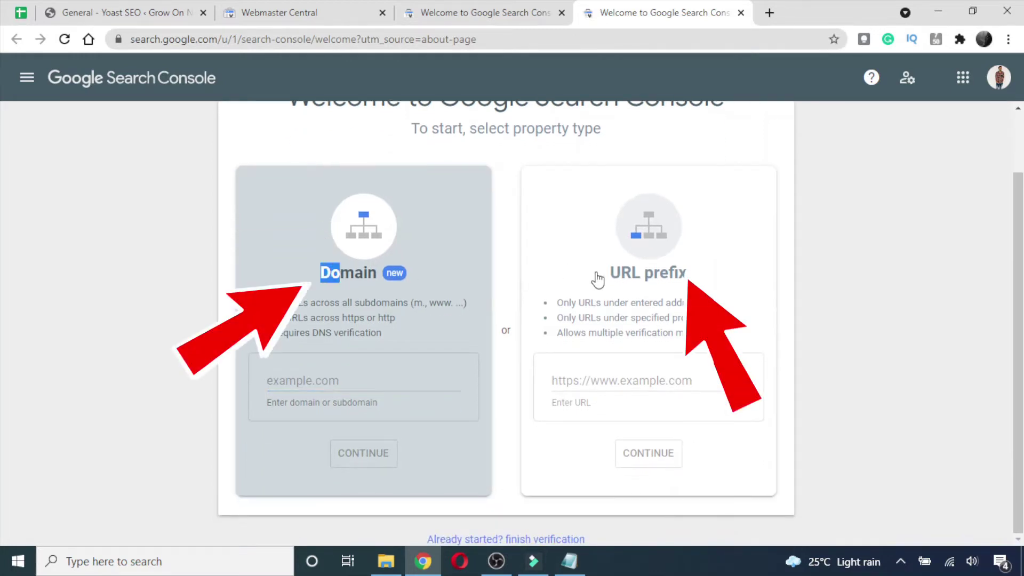
{"action": "left_click", "coordinate": [850, 267]}
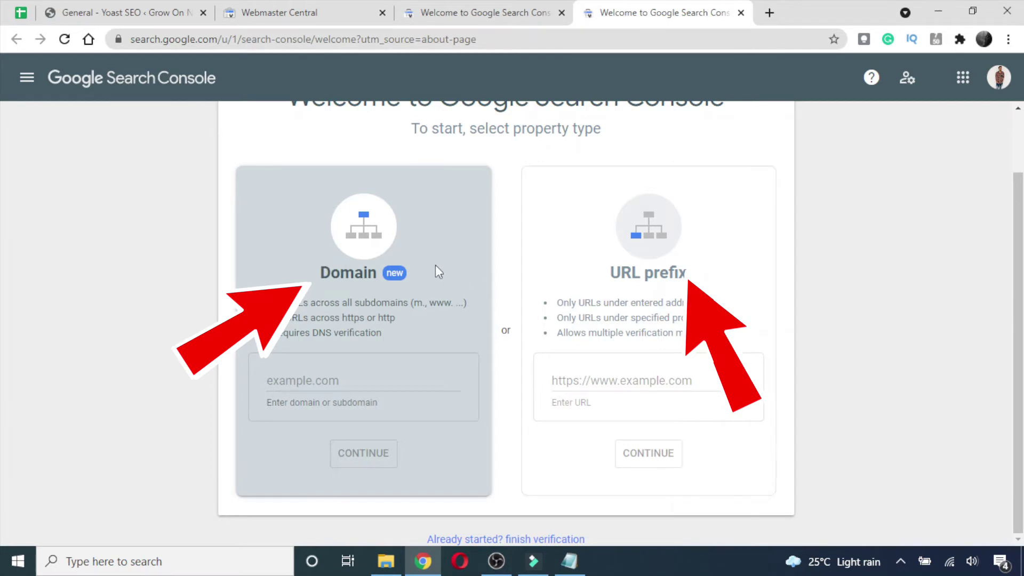
{"action": "scroll", "coordinate": [430, 264], "scroll_direction": "up", "scroll_amount": 2}
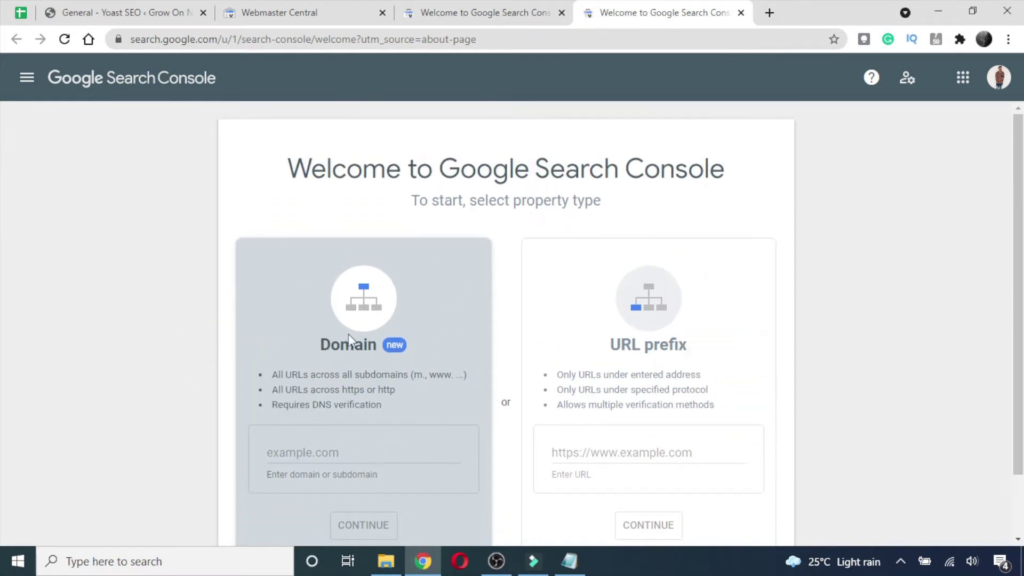
{"action": "scroll", "coordinate": [360, 318], "scroll_direction": "down", "scroll_amount": 2}
{"action": "left_click", "coordinate": [303, 382]}
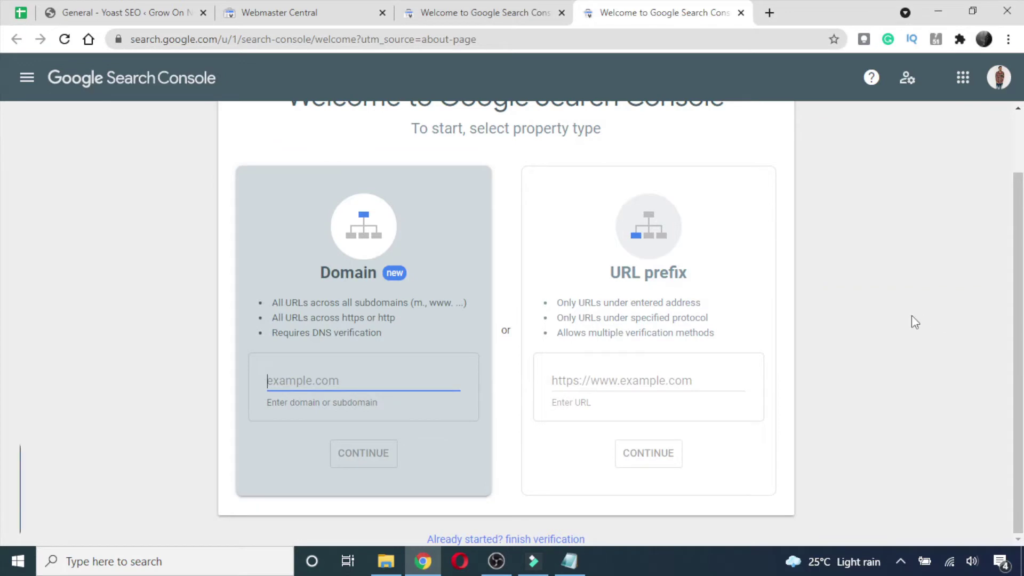
{"action": "scroll", "coordinate": [798, 304], "scroll_direction": "up", "scroll_amount": 2}
{"action": "left_click_drag", "start_coordinate": [724, 167], "coordinate": [258, 171]}
{"action": "left_click", "coordinate": [633, 204]}
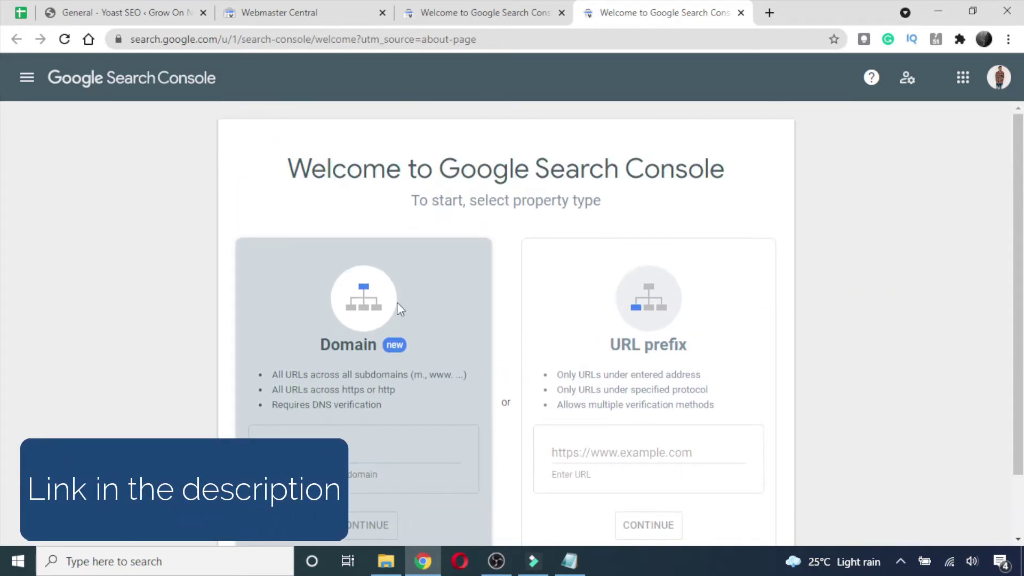
{"action": "scroll", "coordinate": [374, 299], "scroll_direction": "down", "scroll_amount": 2}
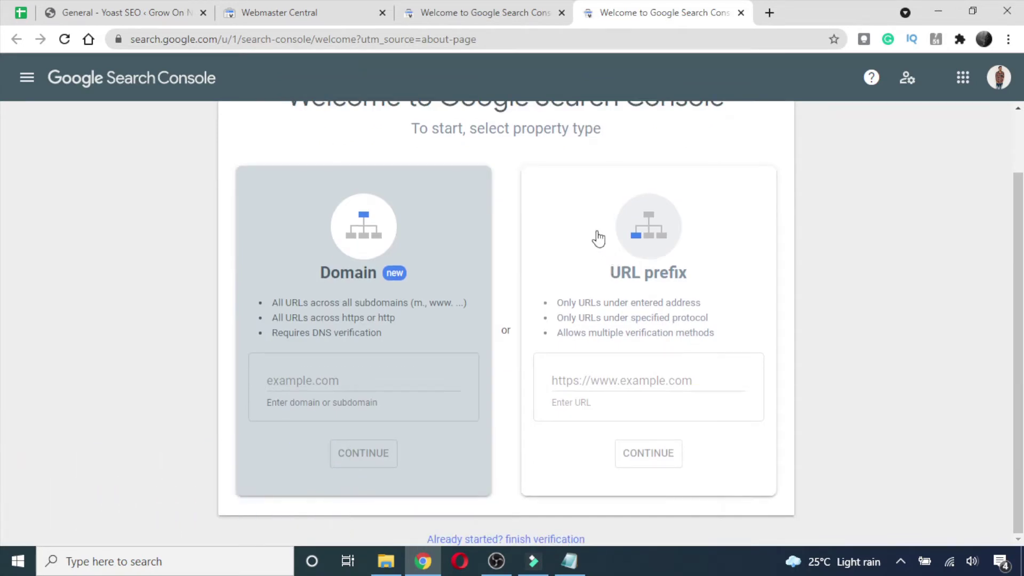
{"action": "left_click", "coordinate": [561, 383]}
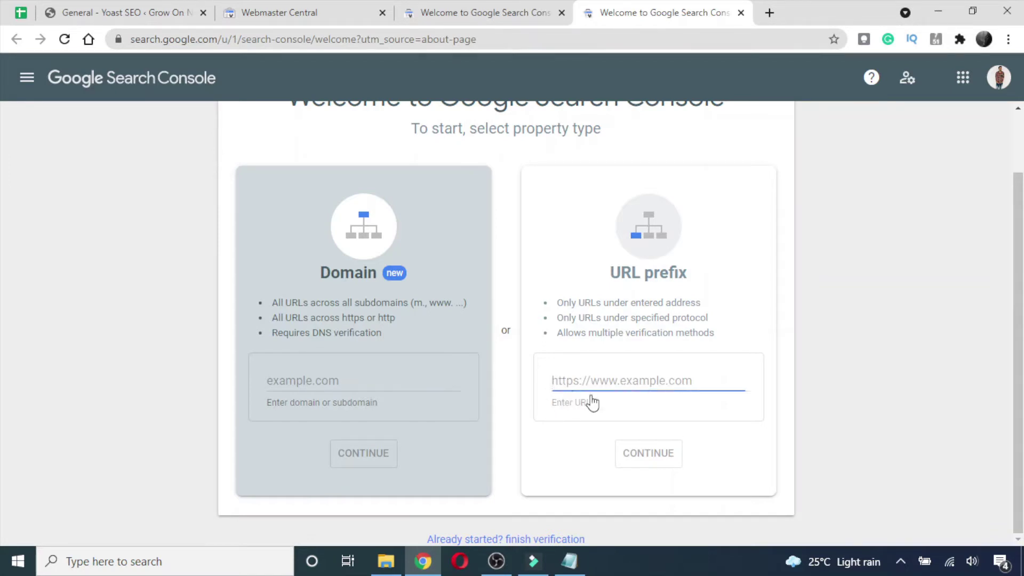
{"action": "type", "text": "htt"}
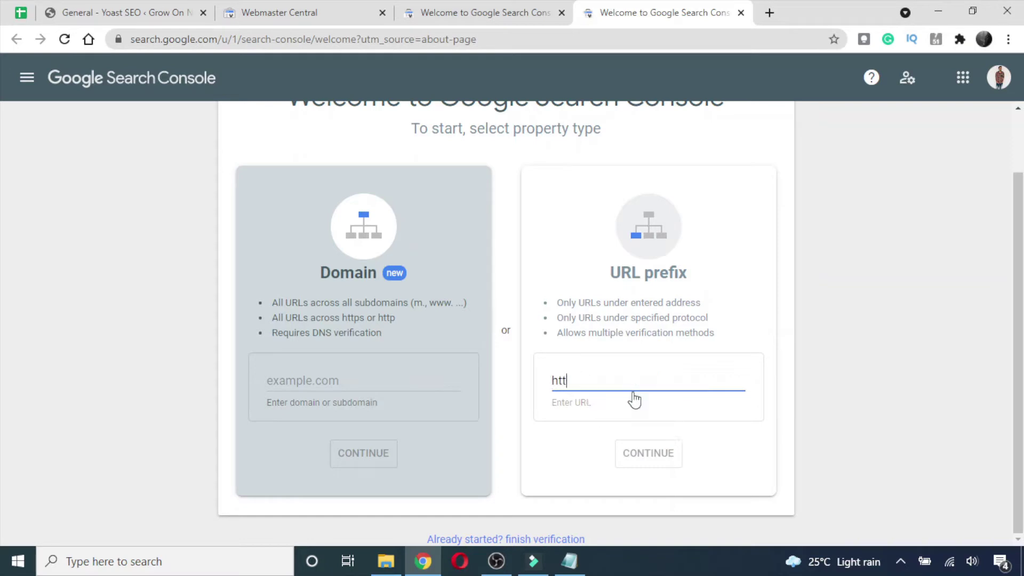
{"action": "type", "text": "ps://growonnet.com"}
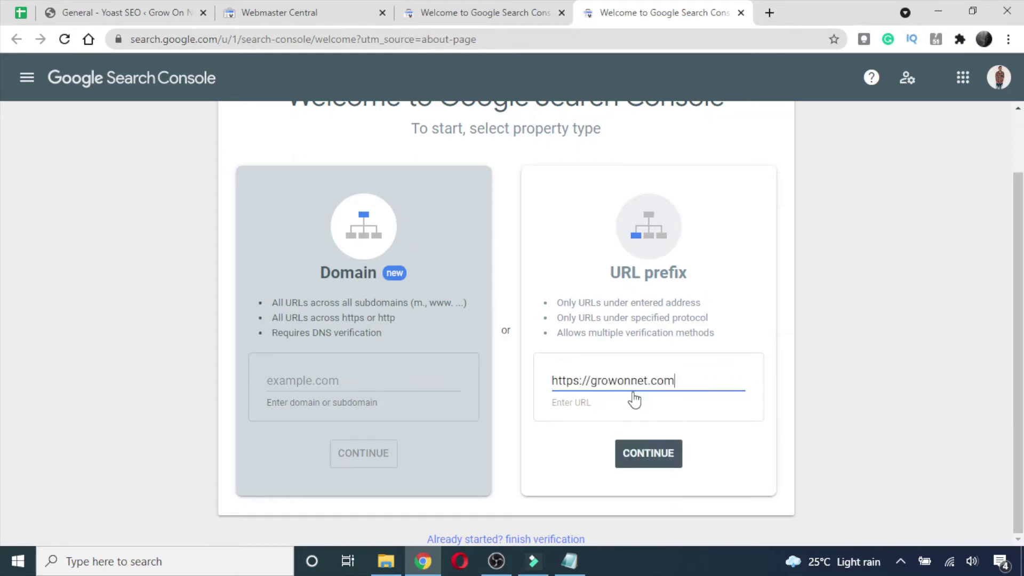
{"action": "left_click", "coordinate": [649, 452]}
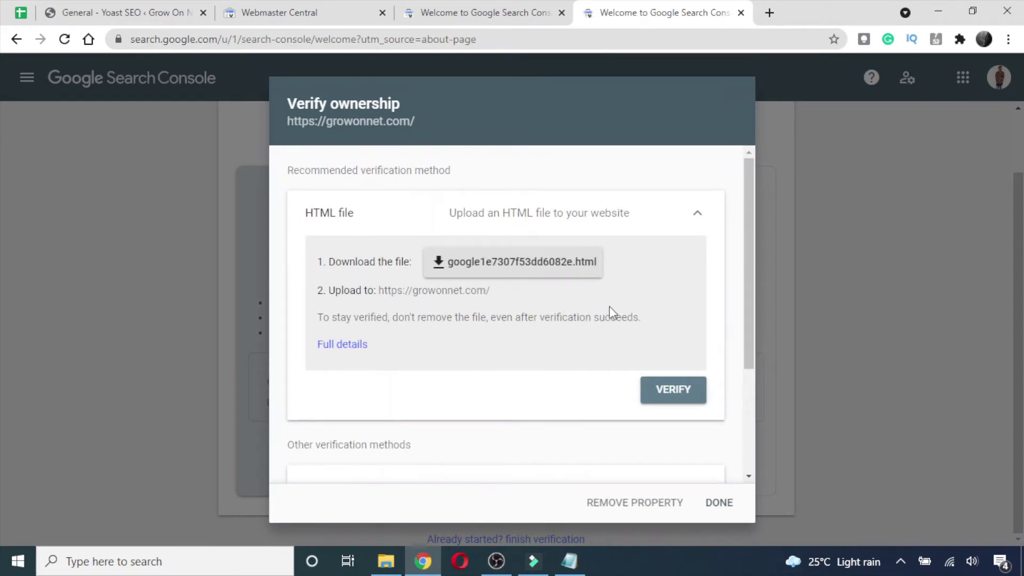
{"action": "scroll", "coordinate": [618, 302], "scroll_direction": "down", "scroll_amount": 3}
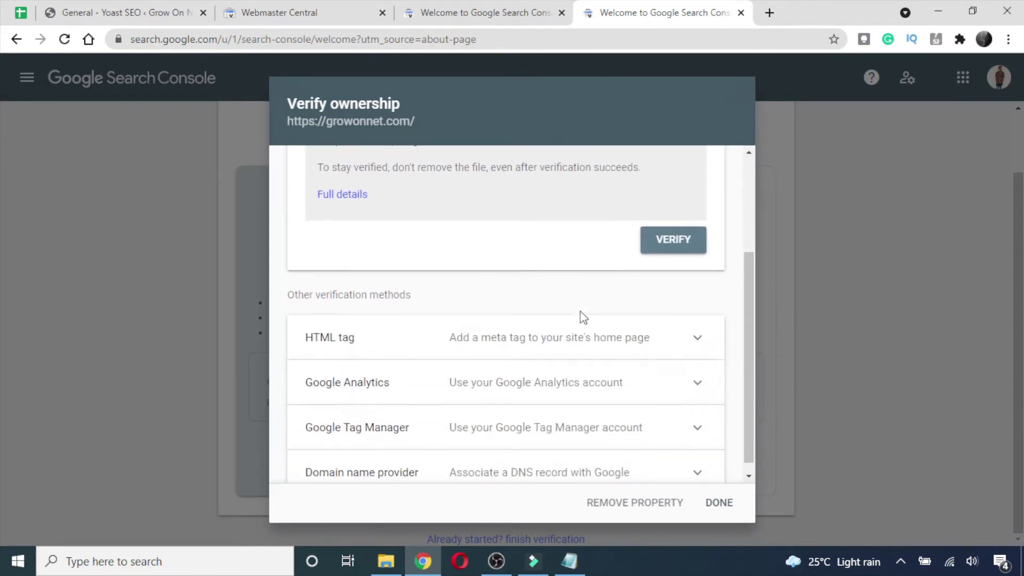
{"action": "scroll", "coordinate": [564, 327], "scroll_direction": "up", "scroll_amount": 3}
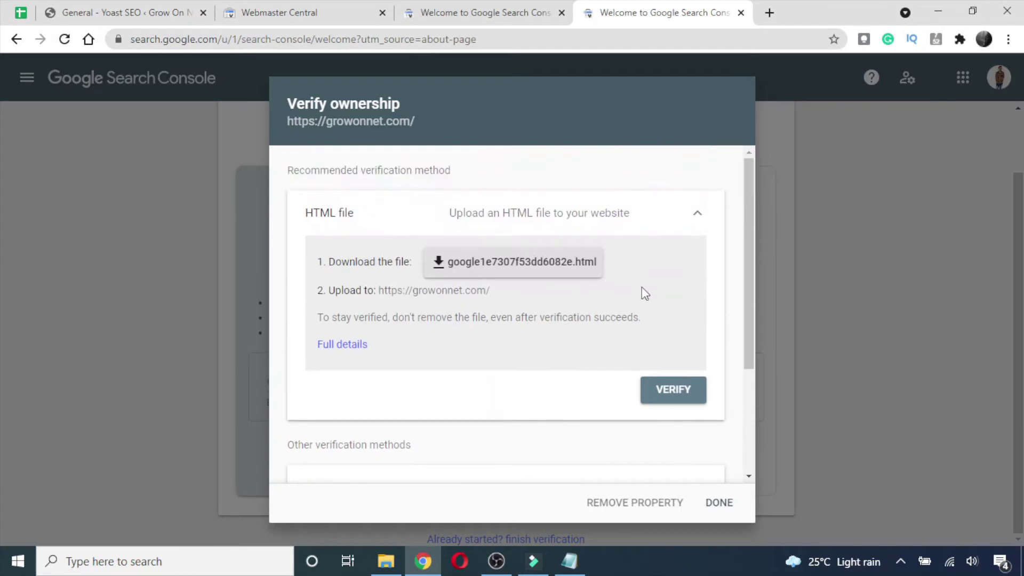
{"action": "scroll", "coordinate": [344, 213], "scroll_direction": "down", "scroll_amount": 3}
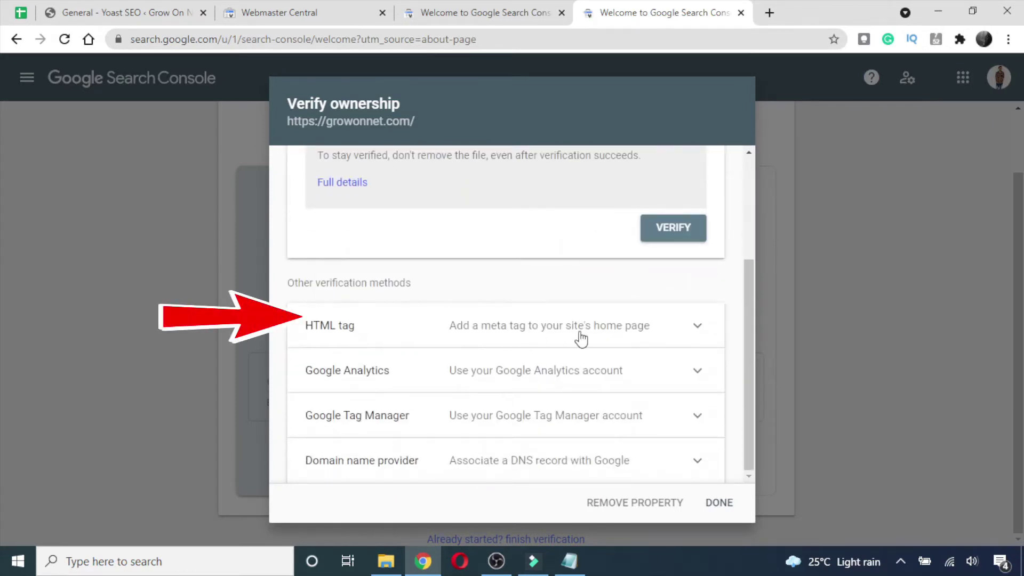
{"action": "left_click", "coordinate": [643, 334]}
{"action": "scroll", "coordinate": [651, 329], "scroll_direction": "down", "scroll_amount": 1}
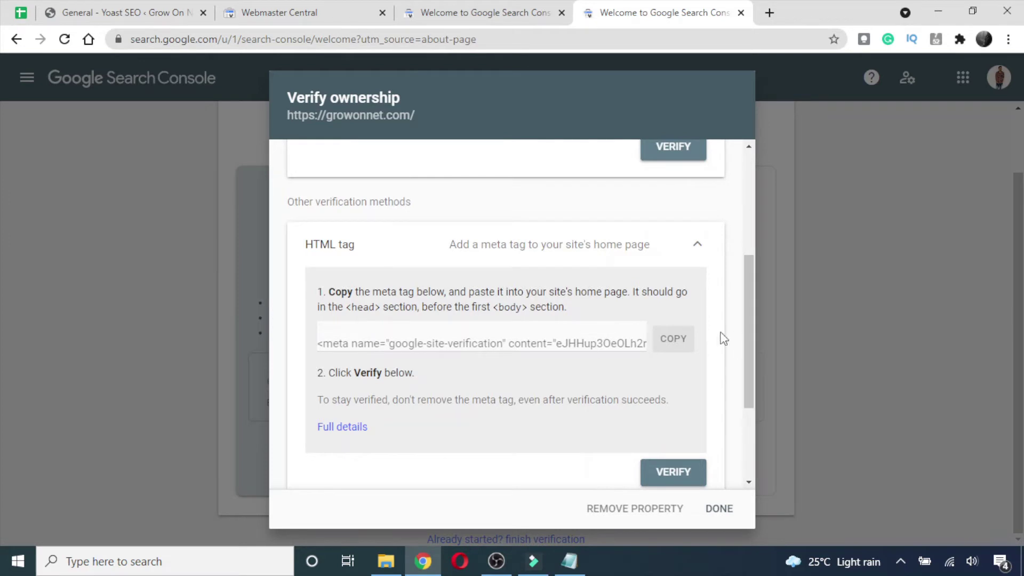
{"action": "left_click", "coordinate": [668, 350]}
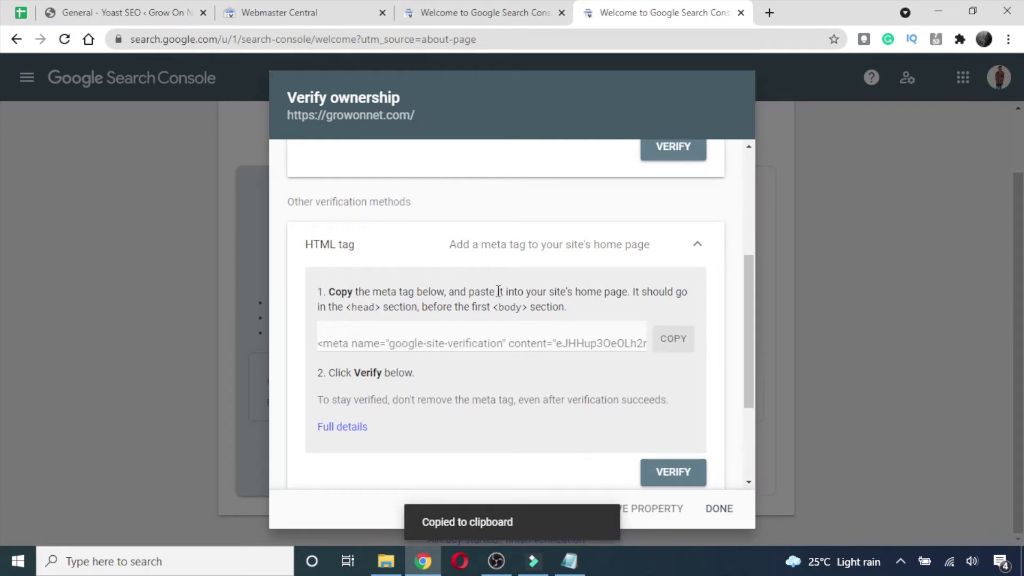
Step: Switch to the WordPress admin of Grow On Net and open the page for adding a new plugin
{"action": "left_click", "coordinate": [123, 12]}
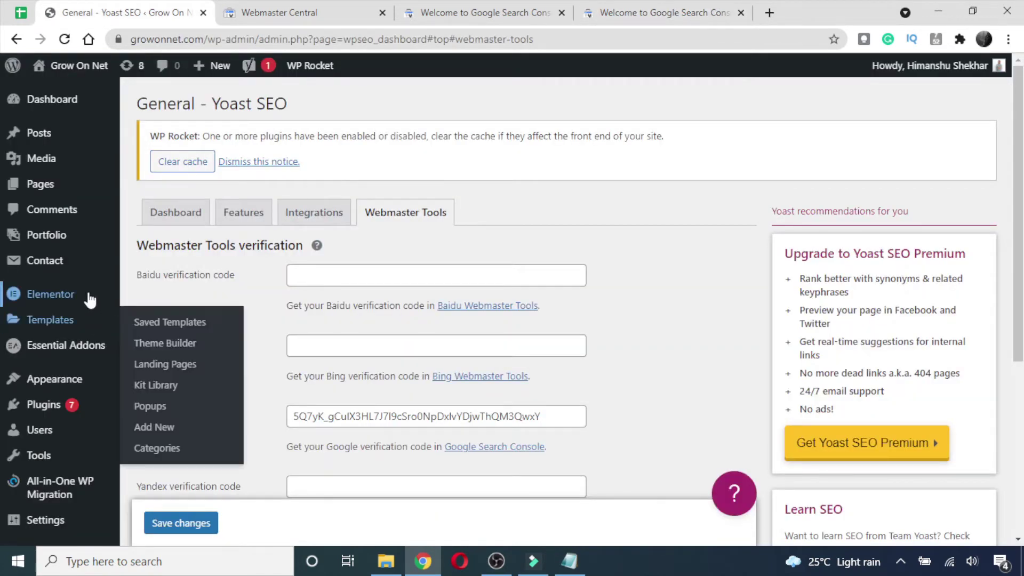
{"action": "mouse_move", "coordinate": [94, 294]}
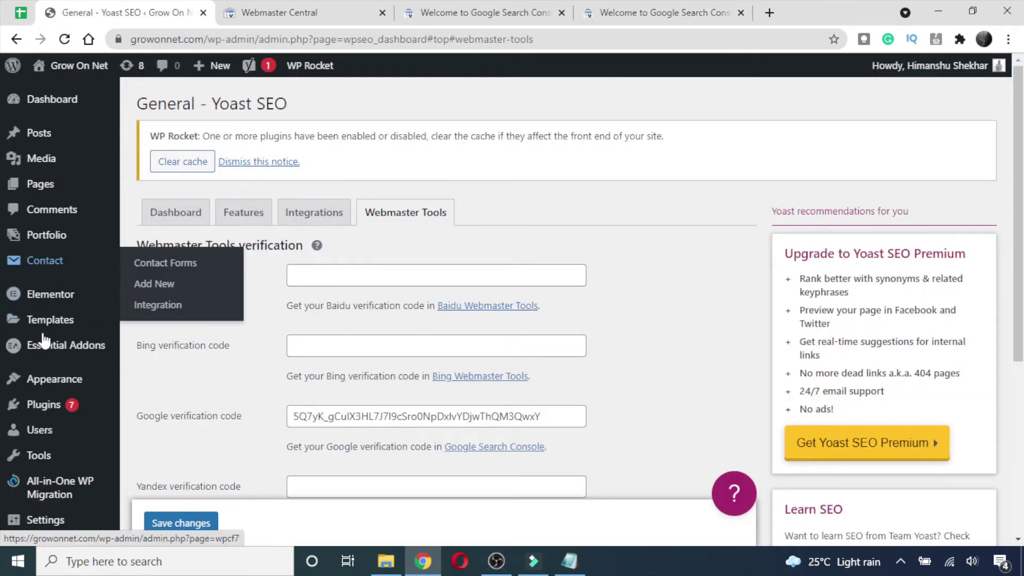
{"action": "mouse_move", "coordinate": [47, 407]}
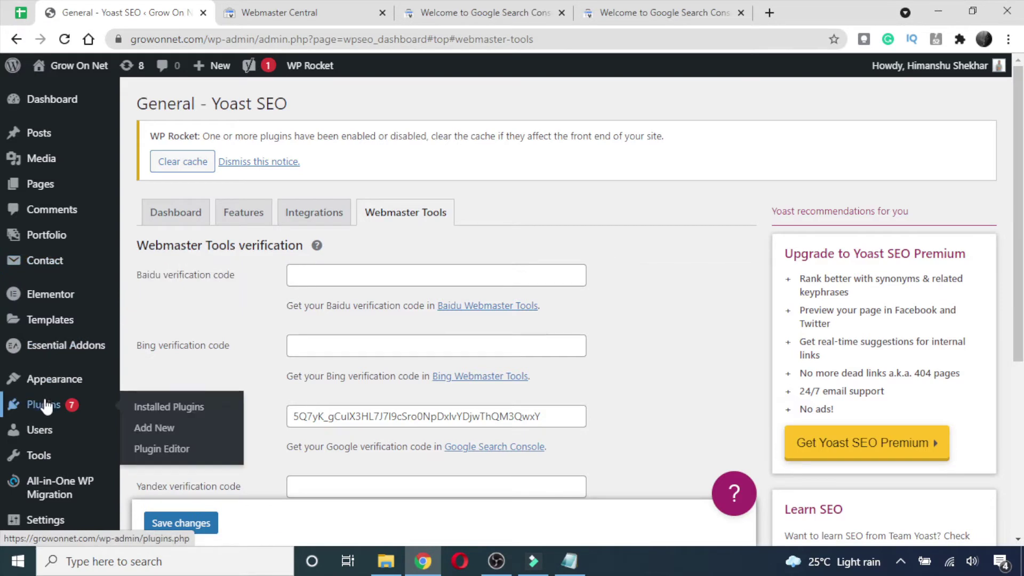
{"action": "left_click", "coordinate": [155, 428]}
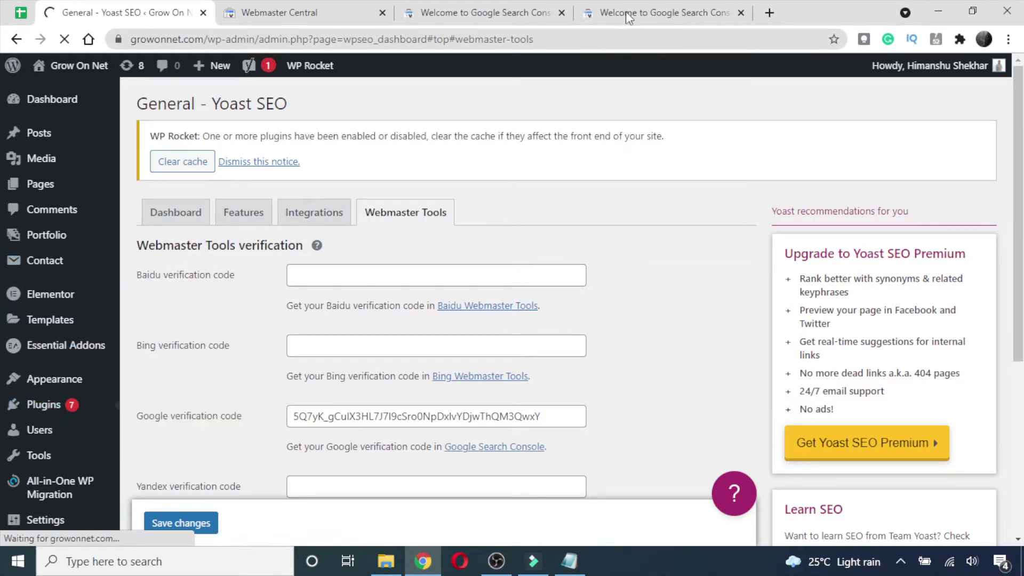
Step: Return to Search Console and highlight the instruction on placing the meta tag in the home page's <head> section
{"action": "left_click", "coordinate": [520, 7]}
{"action": "left_click", "coordinate": [656, 13]}
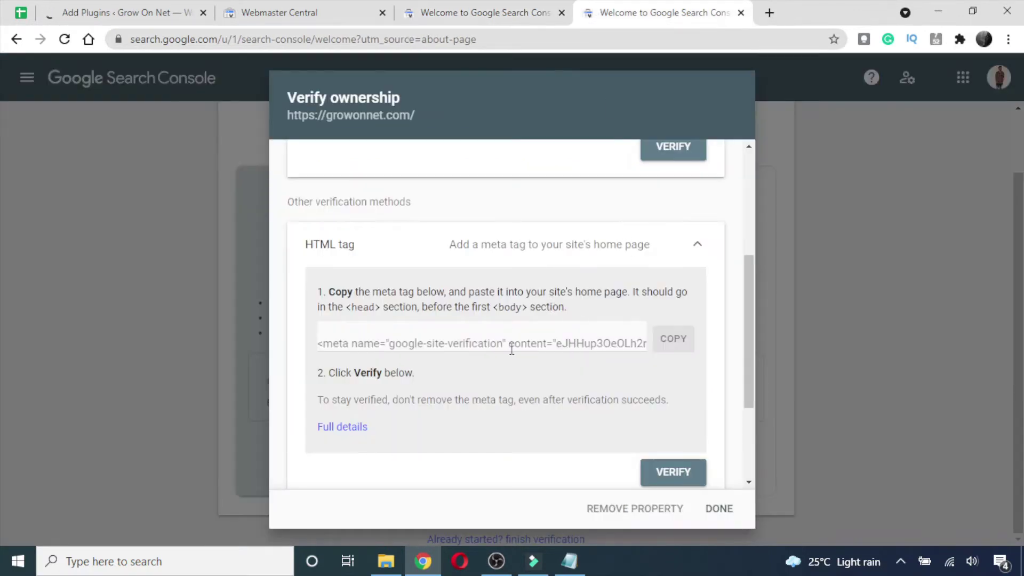
{"action": "left_click_drag", "start_coordinate": [348, 308], "coordinate": [408, 307]}
{"action": "left_click_drag", "start_coordinate": [577, 311], "coordinate": [325, 290]}
{"action": "left_click", "coordinate": [427, 279]}
Step: Search the WordPress plugins for "insert header and footer" and install and activate Insert Headers and Footers by WPBeginner
{"action": "left_click", "coordinate": [181, 14]}
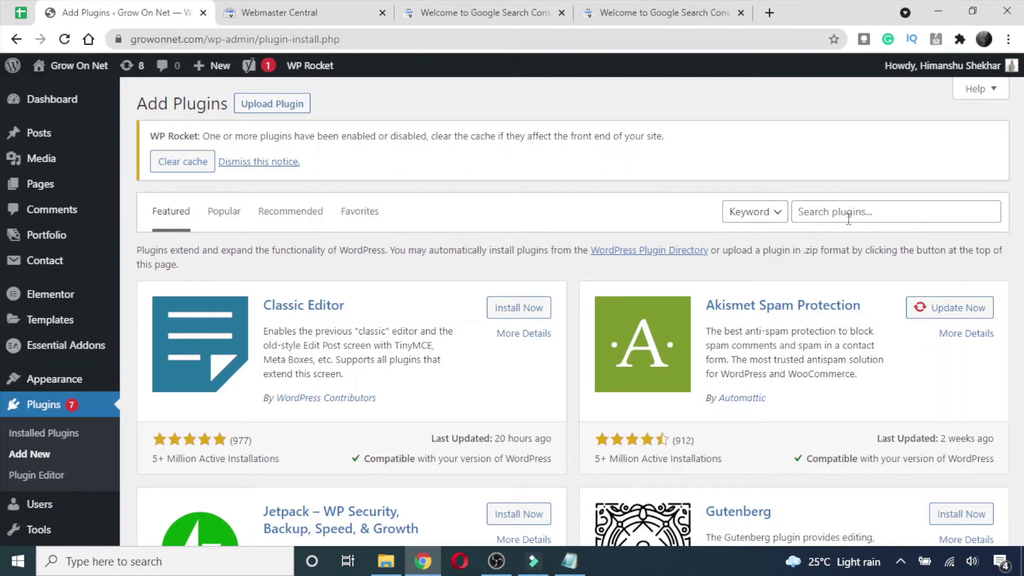
{"action": "left_click", "coordinate": [827, 213]}
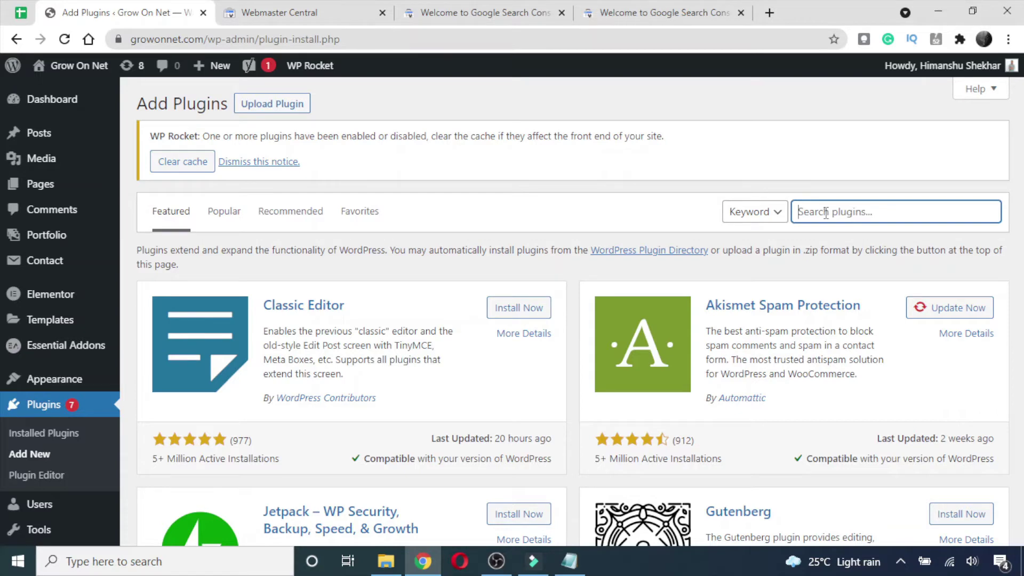
{"action": "type", "text": "insert header and footer"}
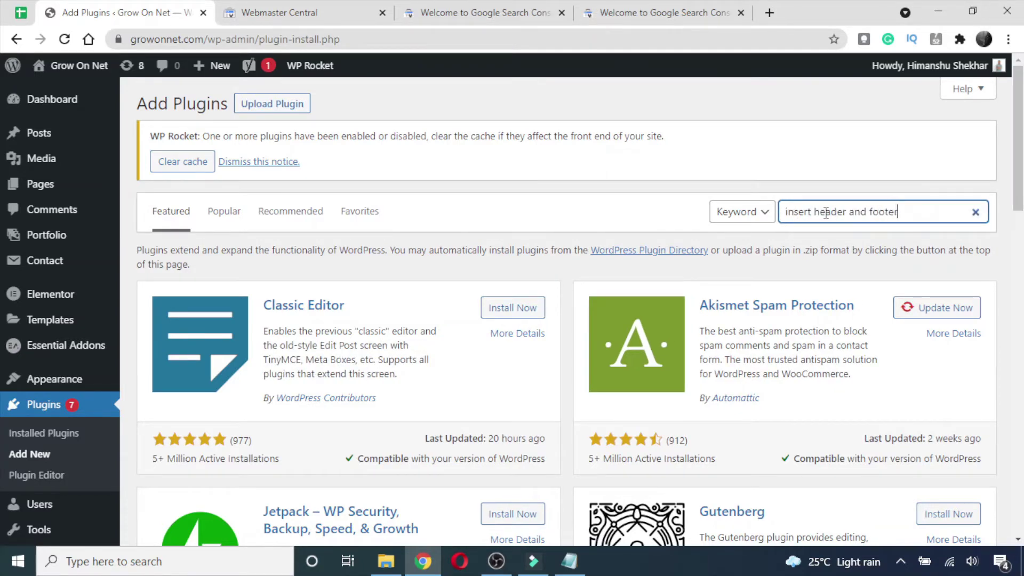
{"action": "scroll", "coordinate": [462, 235], "scroll_direction": "down", "scroll_amount": 1}
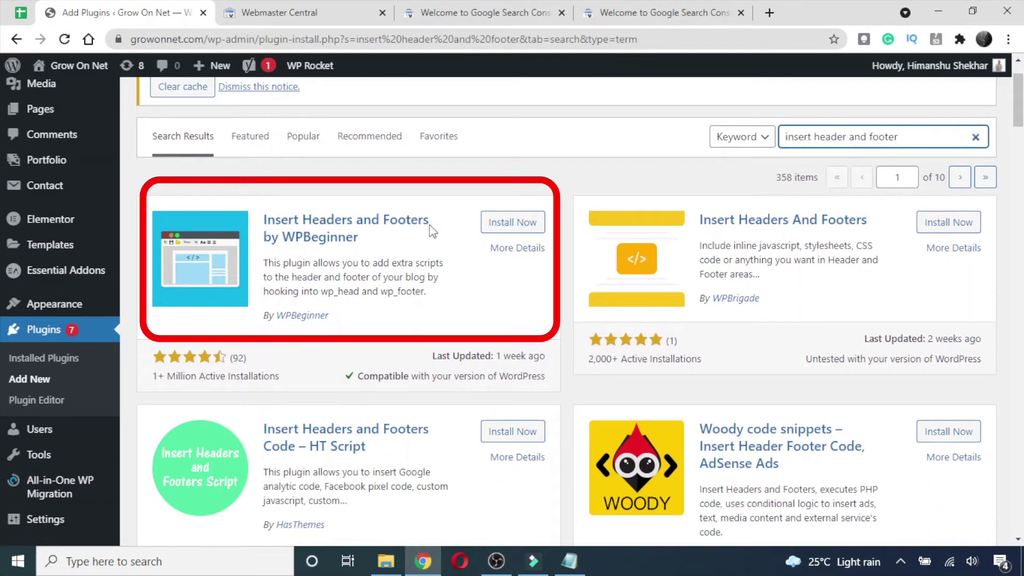
{"action": "left_click", "coordinate": [503, 228]}
{"action": "left_click", "coordinate": [504, 226]}
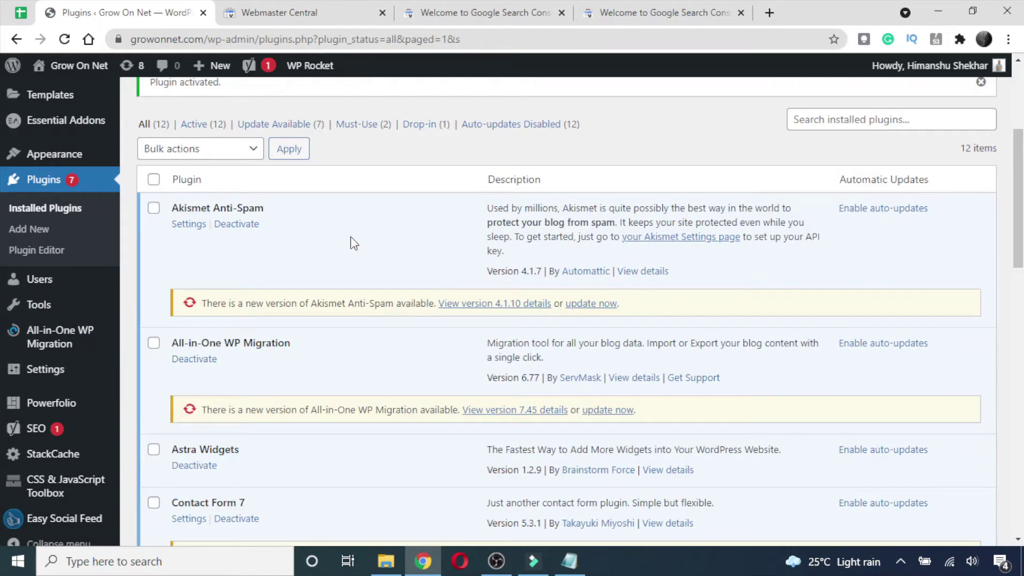
Step: Open the Insert Headers and Footers settings and paste the copied Google site verification meta tag into Scripts in Header
{"action": "mouse_move", "coordinate": [48, 309]}
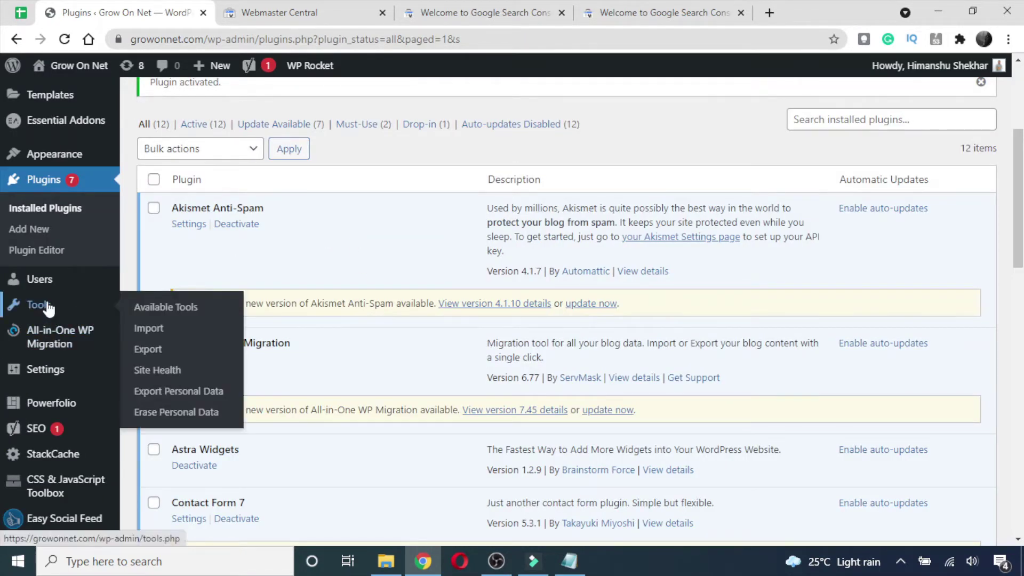
{"action": "scroll", "coordinate": [48, 315], "scroll_direction": "down", "scroll_amount": 6}
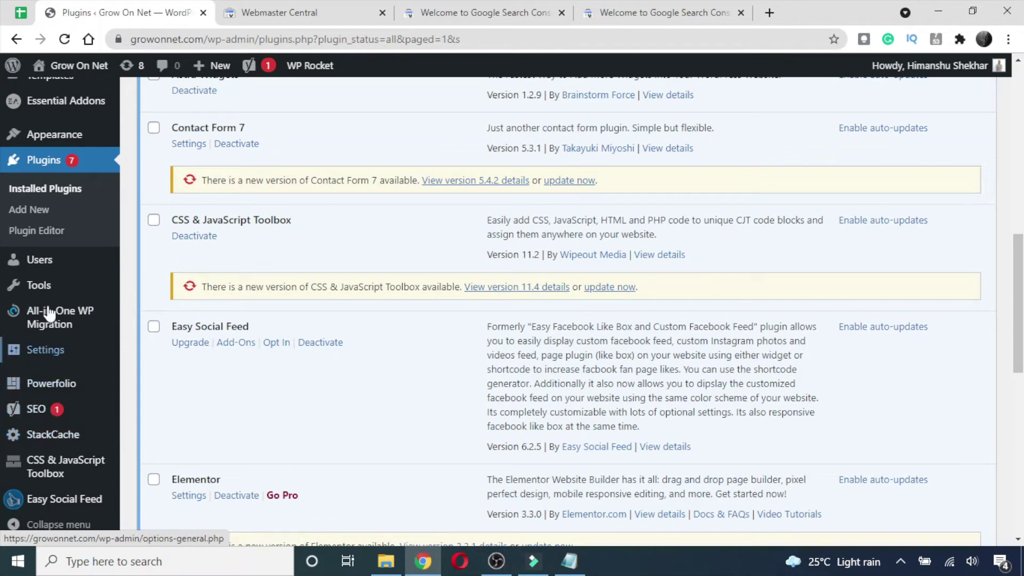
{"action": "mouse_move", "coordinate": [45, 355]}
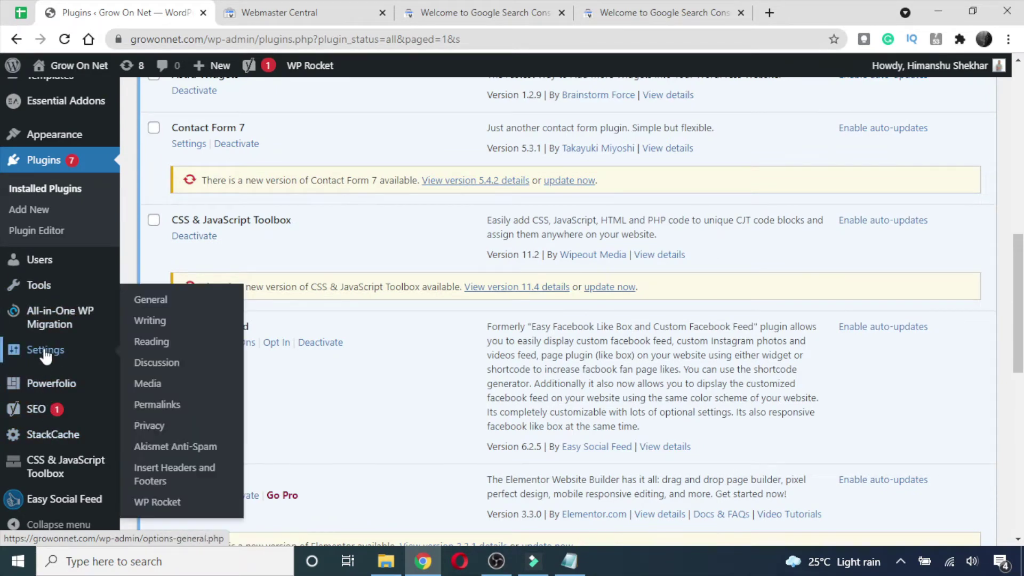
{"action": "left_click", "coordinate": [153, 480]}
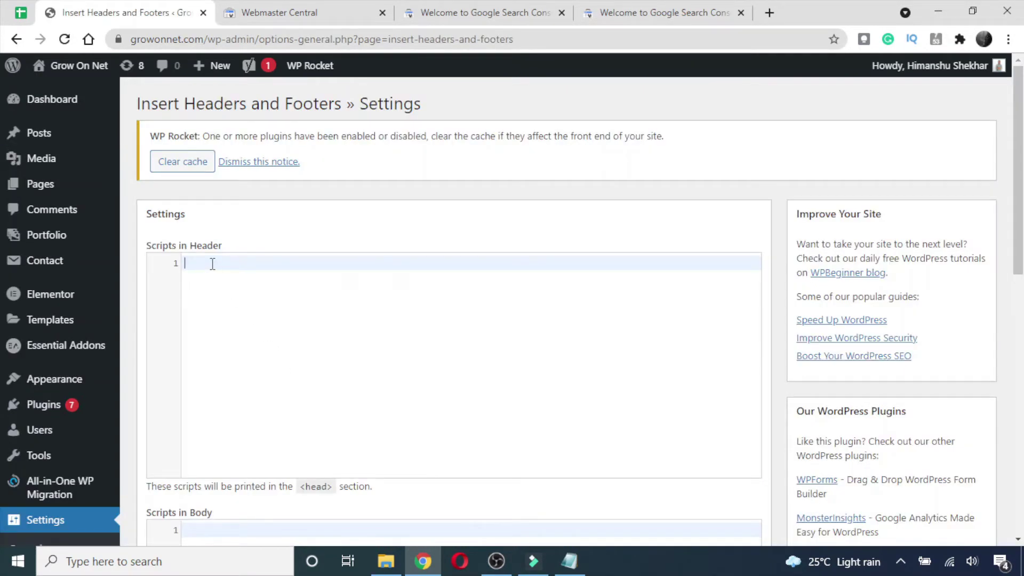
{"action": "key", "text": "ctrl+v"}
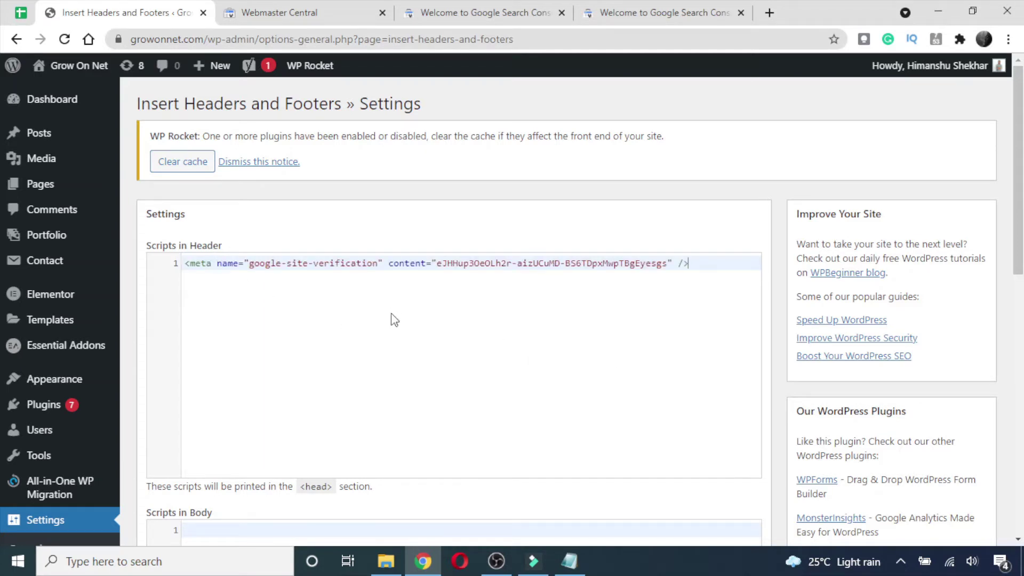
Step: Highlight the pasted meta tag in the header scripts, save the plugin settings and highlight the outcome message
{"action": "left_click_drag", "start_coordinate": [689, 264], "coordinate": [174, 265]}
{"action": "left_click", "coordinate": [364, 317]}
{"action": "scroll", "coordinate": [400, 325], "scroll_direction": "down", "scroll_amount": 10}
{"action": "left_click", "coordinate": [160, 440]}
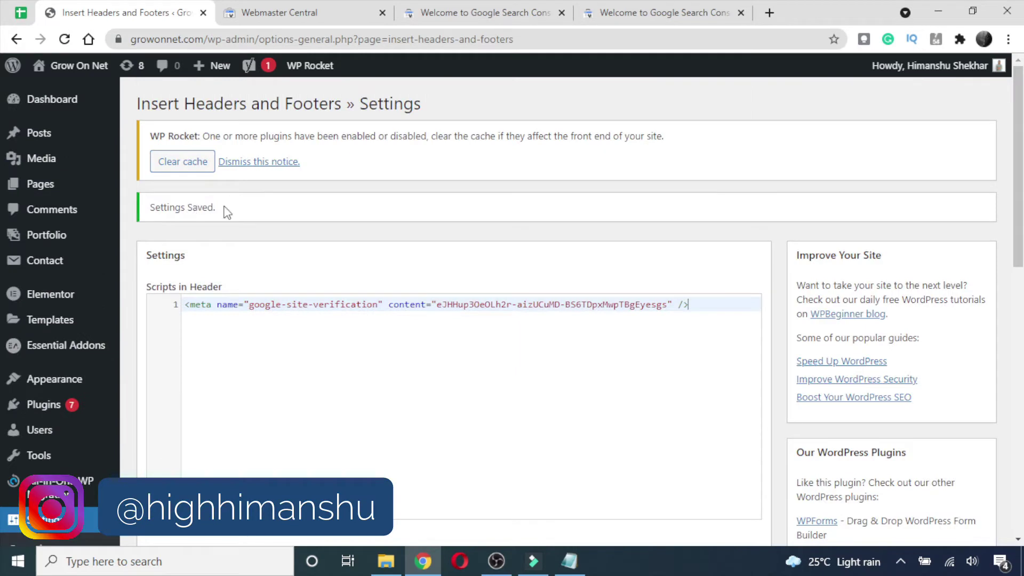
{"action": "left_click_drag", "start_coordinate": [224, 209], "coordinate": [150, 213]}
{"action": "left_click", "coordinate": [253, 213]}
{"action": "left_click", "coordinate": [683, 11]}
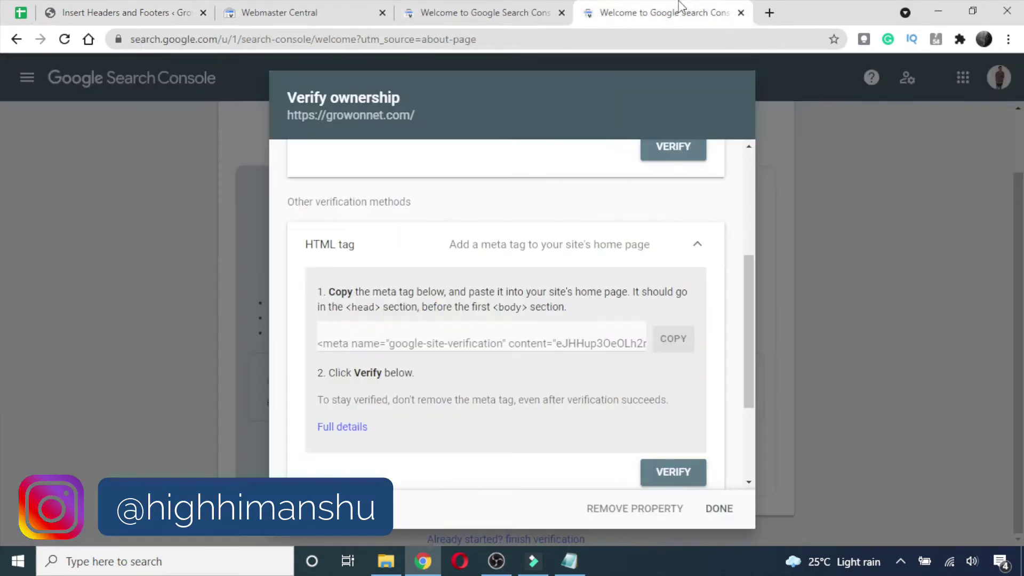
{"action": "scroll", "coordinate": [632, 378], "scroll_direction": "down", "scroll_amount": 3}
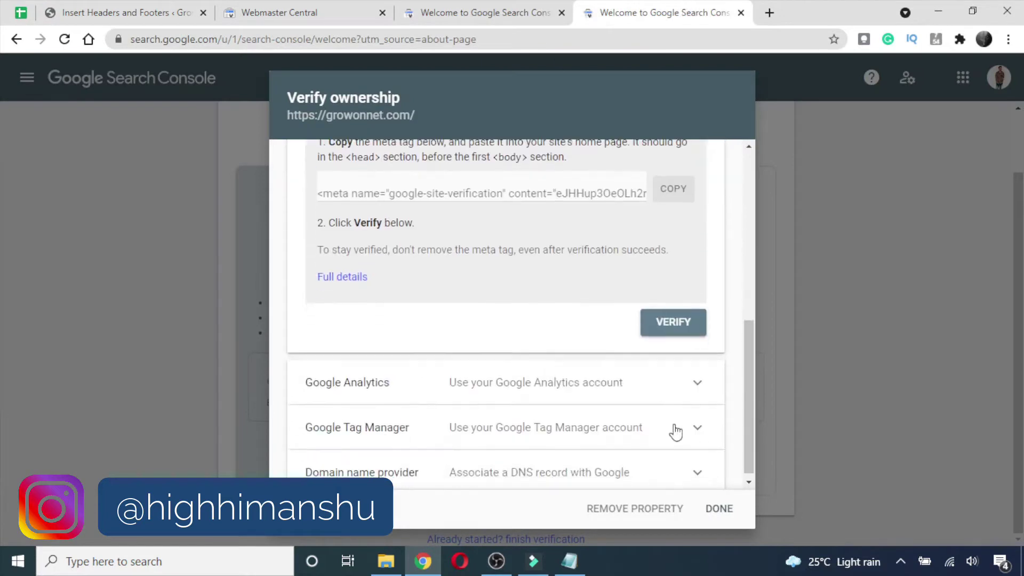
{"action": "left_click", "coordinate": [670, 336]}
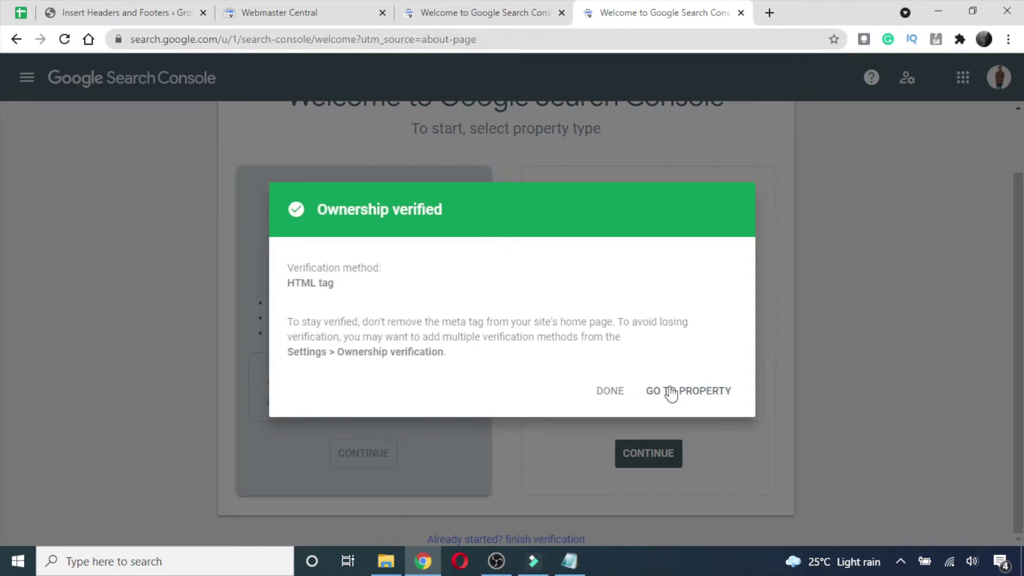
{"action": "left_click", "coordinate": [686, 391]}
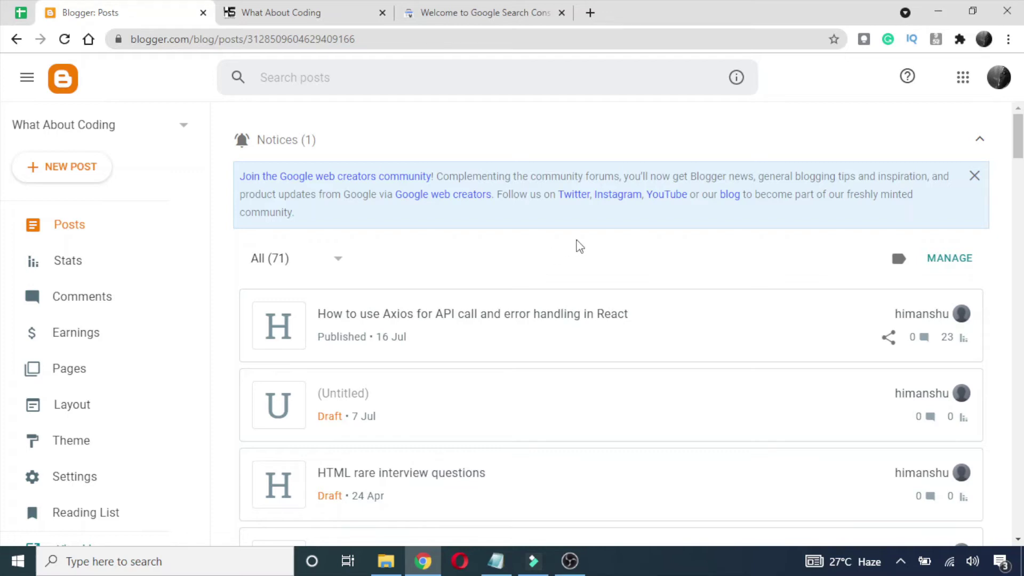
{"action": "scroll", "coordinate": [451, 166], "scroll_direction": "down", "scroll_amount": 1}
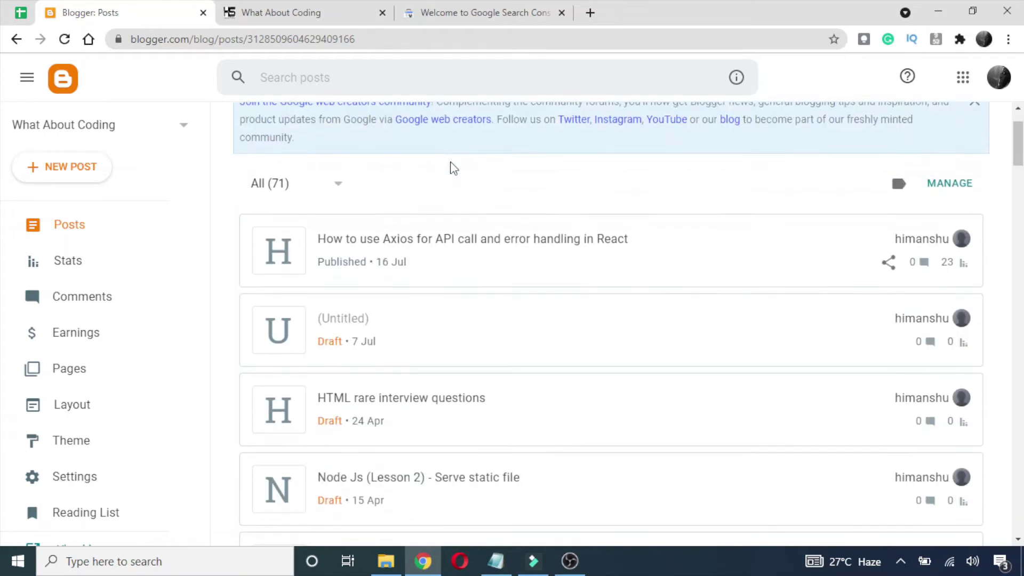
{"action": "scroll", "coordinate": [454, 176], "scroll_direction": "up", "scroll_amount": 2}
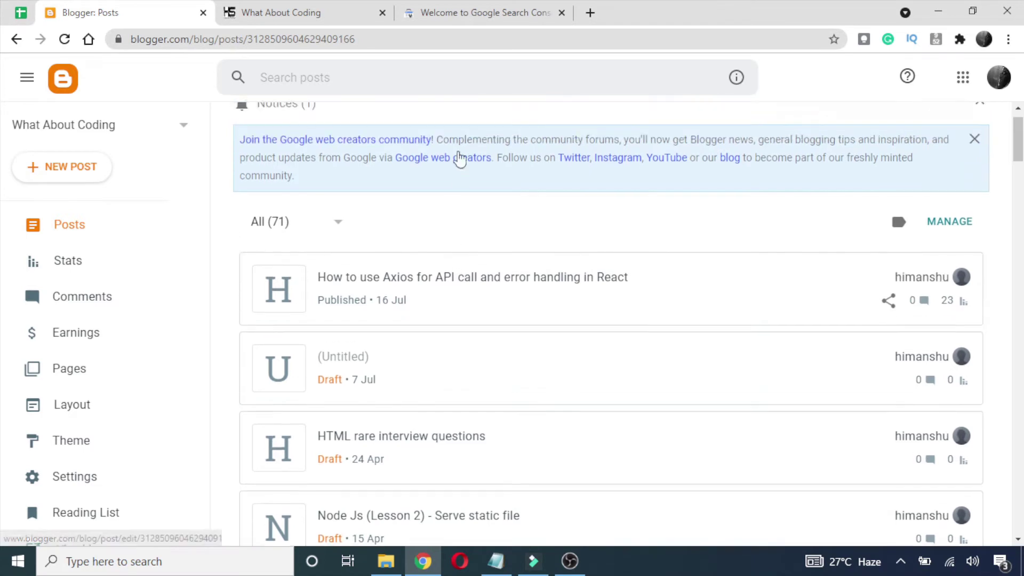
{"action": "left_click", "coordinate": [476, 11]}
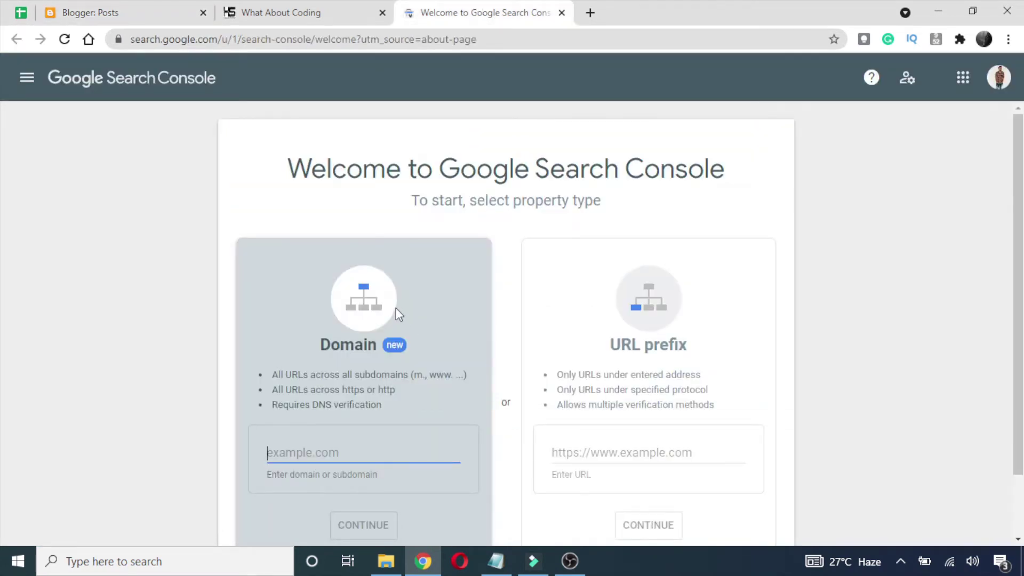
{"action": "scroll", "coordinate": [827, 252], "scroll_direction": "down", "scroll_amount": 1}
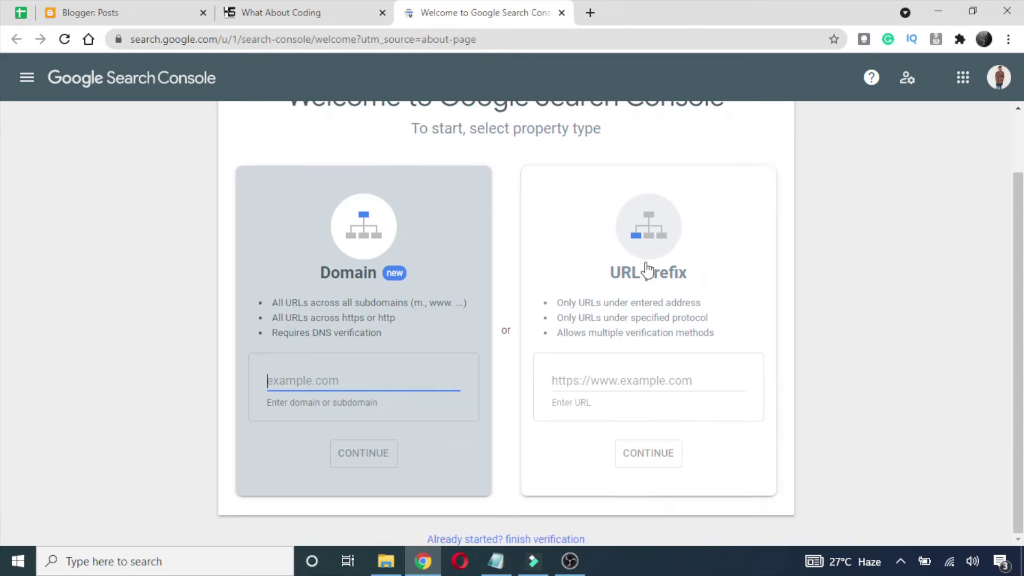
{"action": "left_click", "coordinate": [584, 379]}
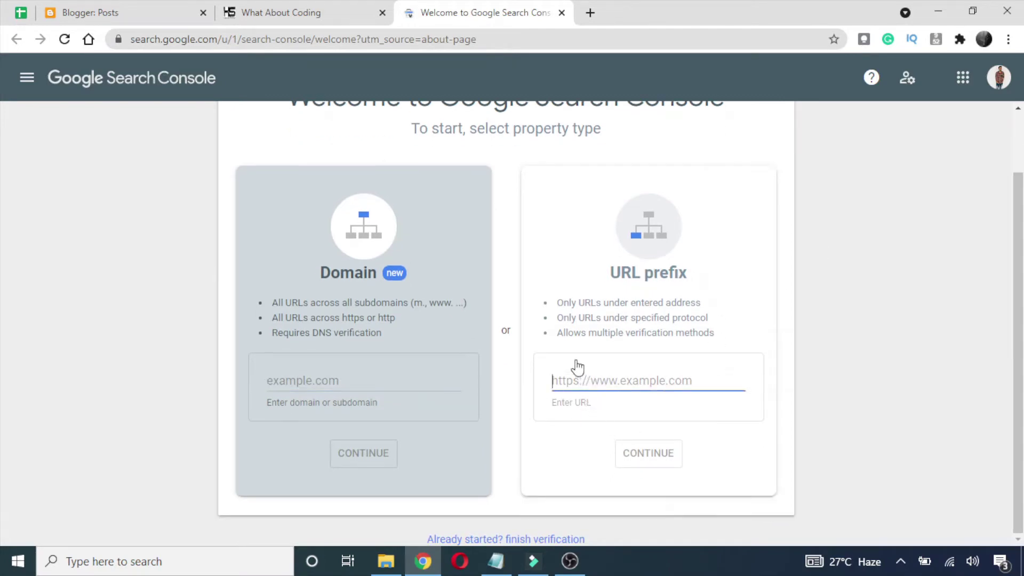
{"action": "left_click", "coordinate": [267, 16]}
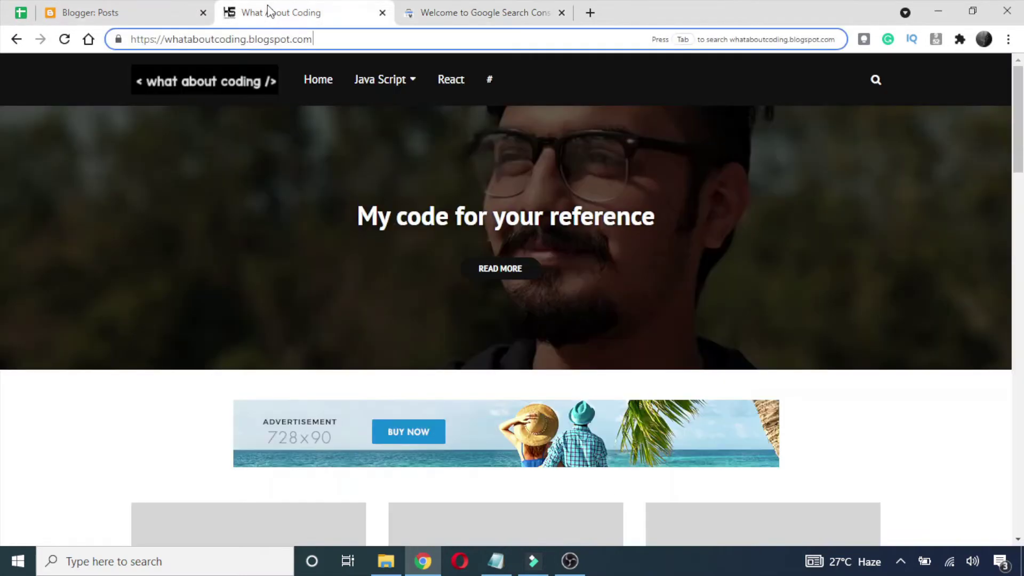
{"action": "left_click_drag", "start_coordinate": [319, 42], "coordinate": [148, 45]}
{"action": "key", "text": "ctrl+c"}
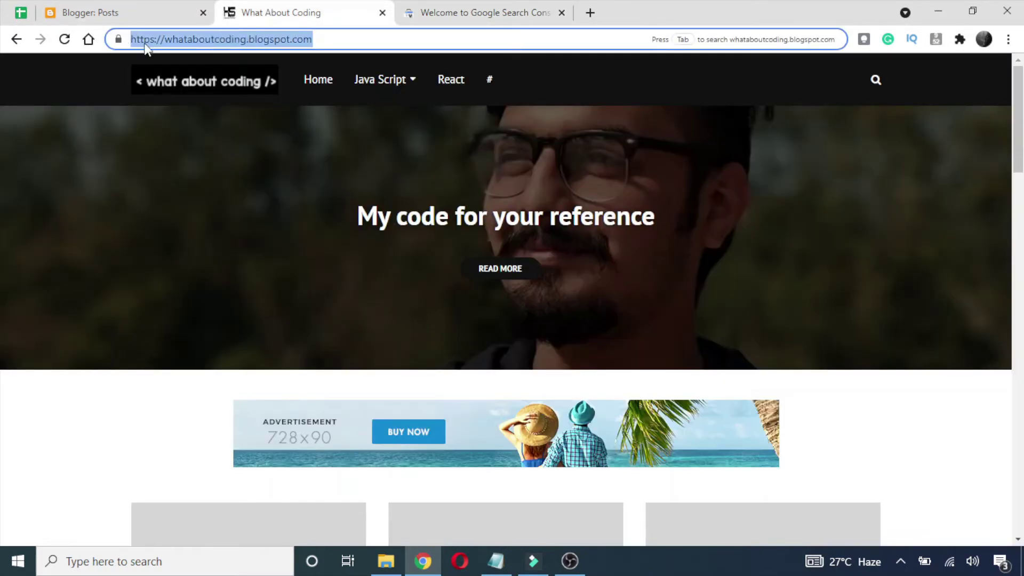
{"action": "left_click", "coordinate": [469, 9]}
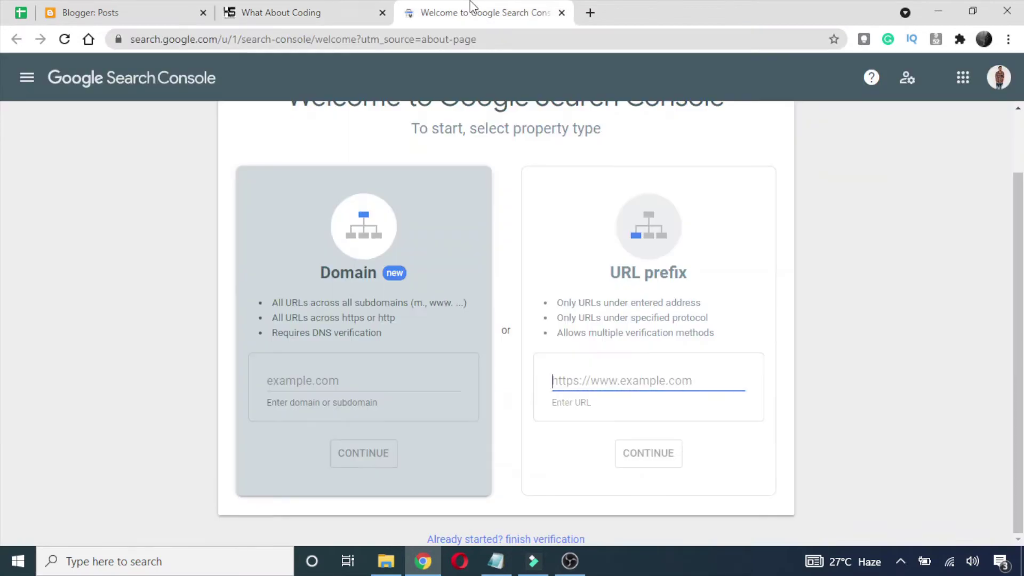
{"action": "key", "text": "ctrl+v"}
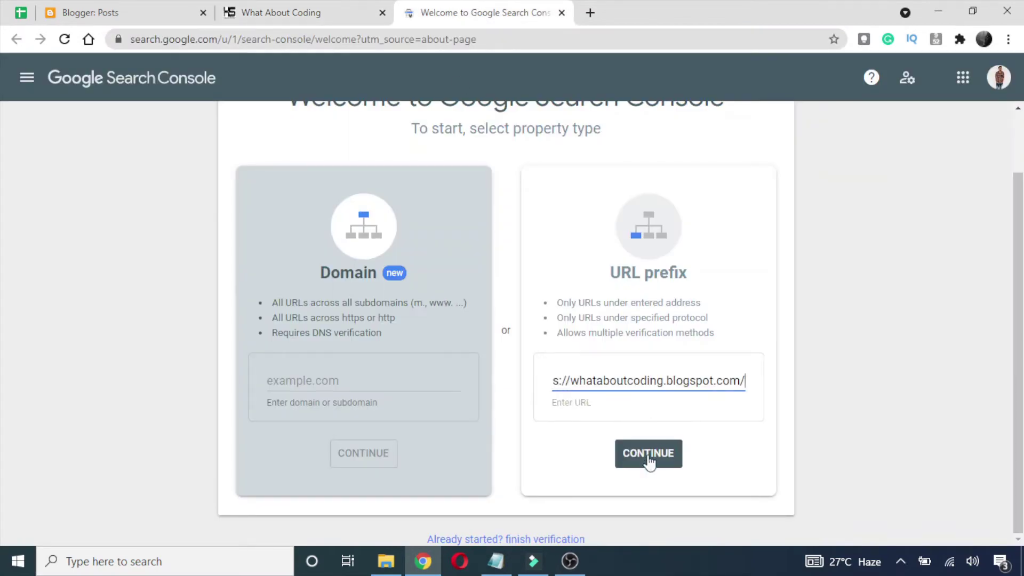
{"action": "left_click", "coordinate": [659, 454]}
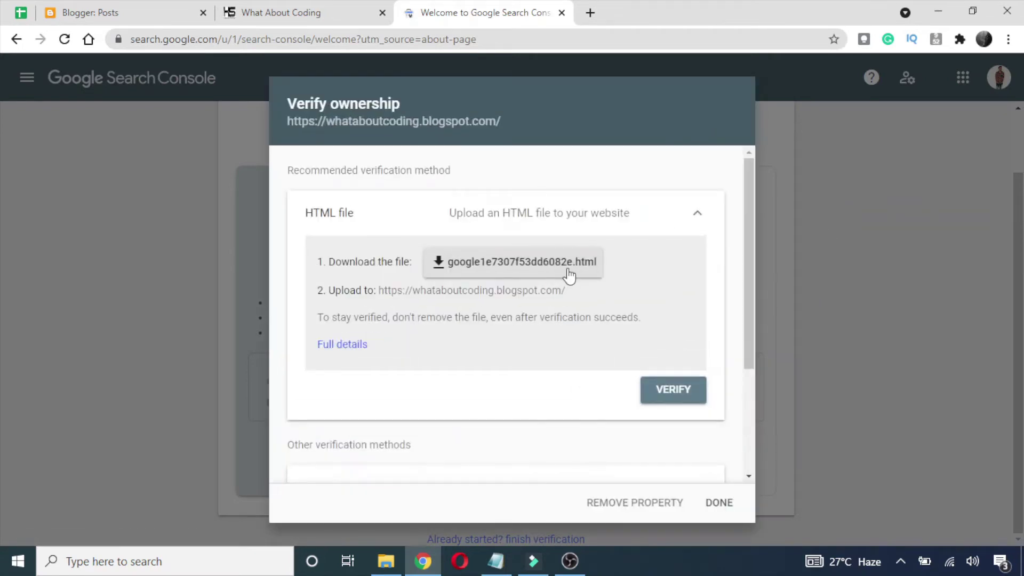
Step: Expand the HTML tag verification method for the blog and copy its meta tag
{"action": "scroll", "coordinate": [601, 281], "scroll_direction": "down", "scroll_amount": 3}
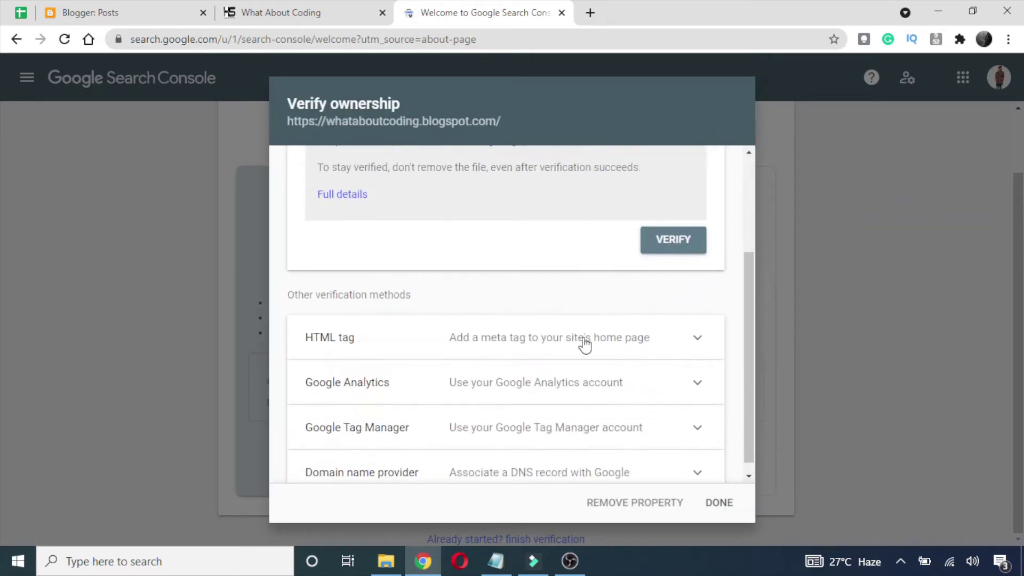
{"action": "left_click", "coordinate": [602, 339]}
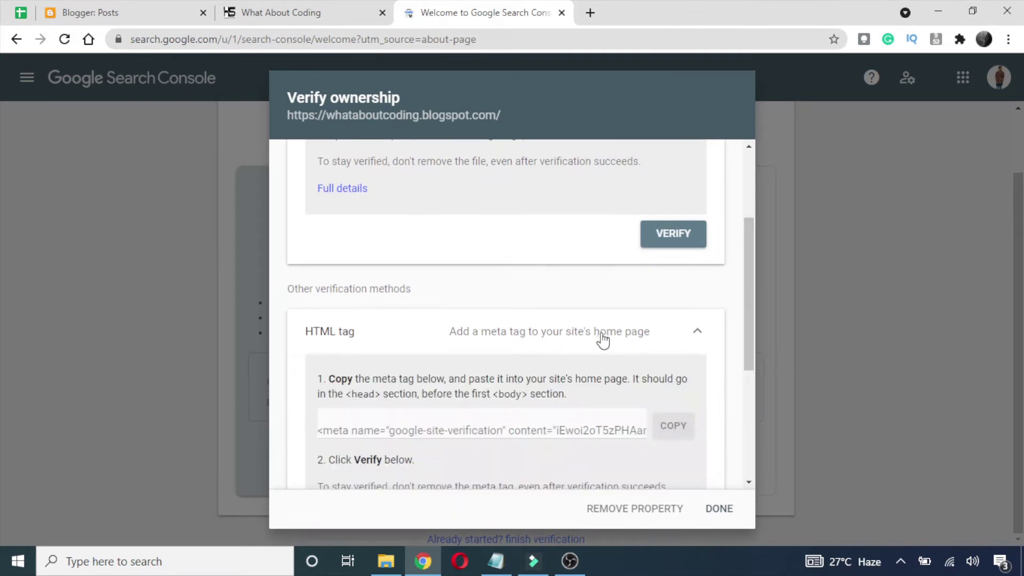
{"action": "left_click", "coordinate": [672, 435]}
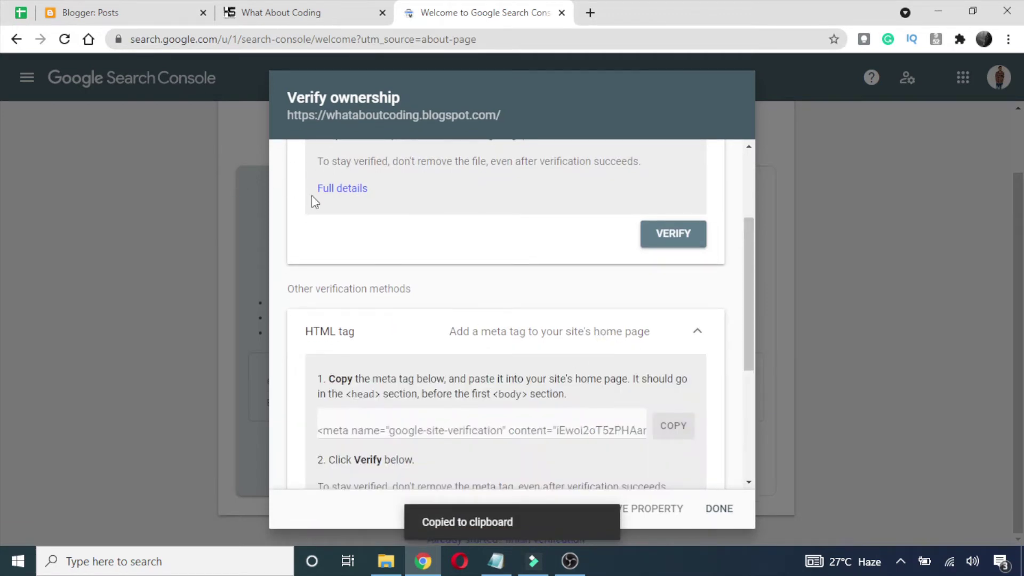
Step: Switch to Blogger and open the What About Coding blog's custom theme for HTML editing
{"action": "left_click", "coordinate": [118, 7]}
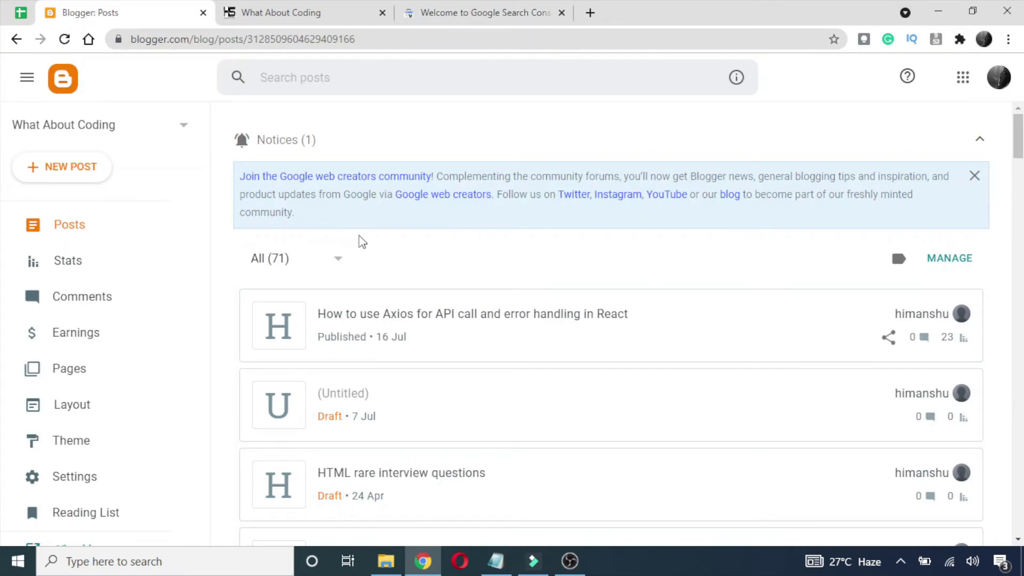
{"action": "scroll", "coordinate": [115, 252], "scroll_direction": "down", "scroll_amount": 2}
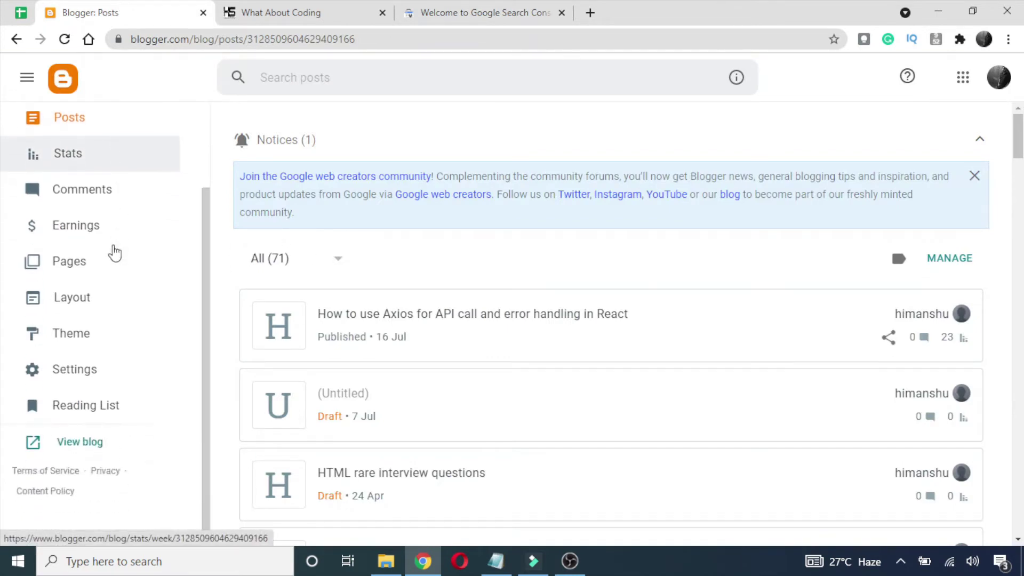
{"action": "left_click", "coordinate": [78, 337]}
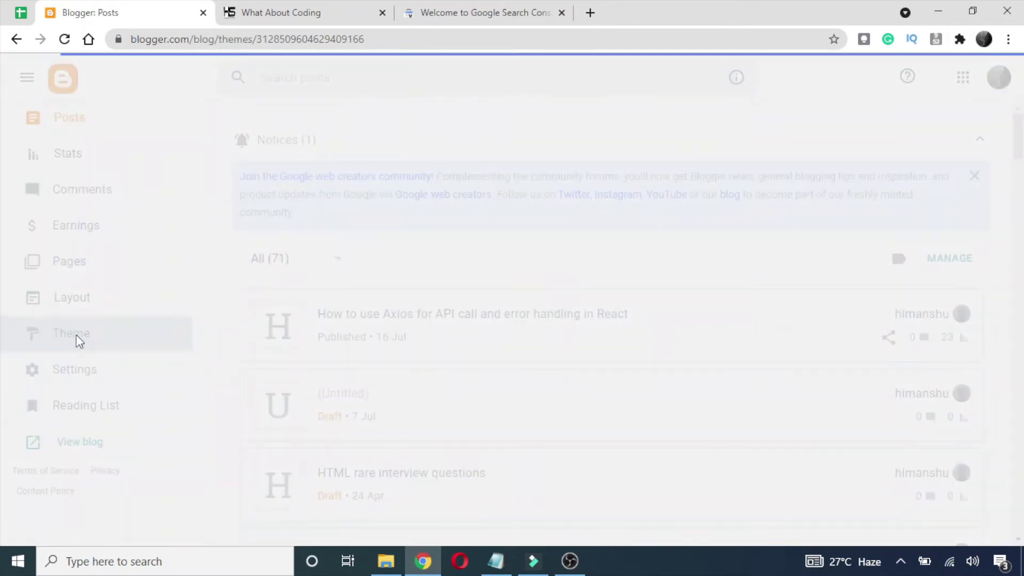
{"action": "scroll", "coordinate": [515, 198], "scroll_direction": "down", "scroll_amount": 1}
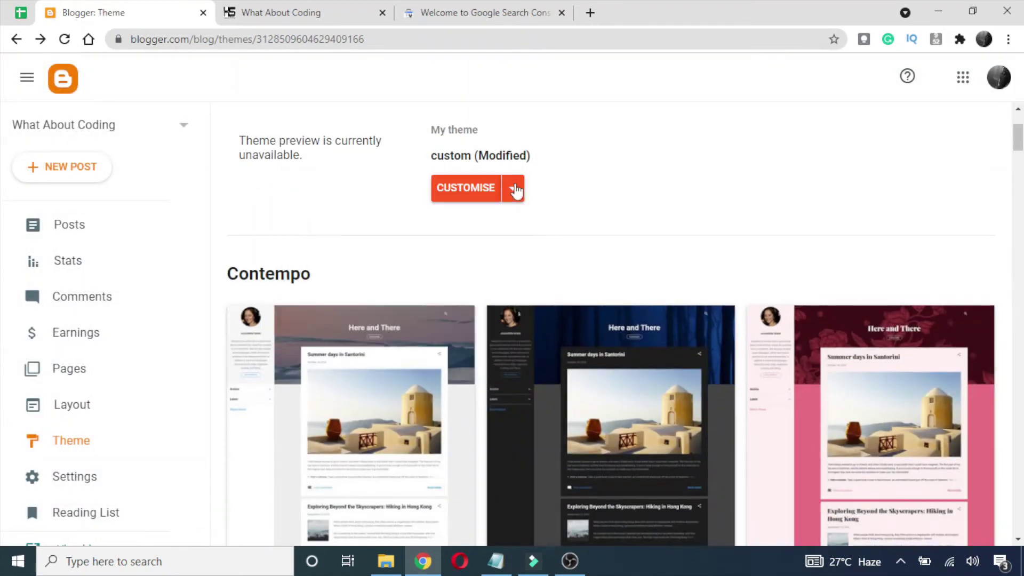
{"action": "left_click", "coordinate": [513, 195]}
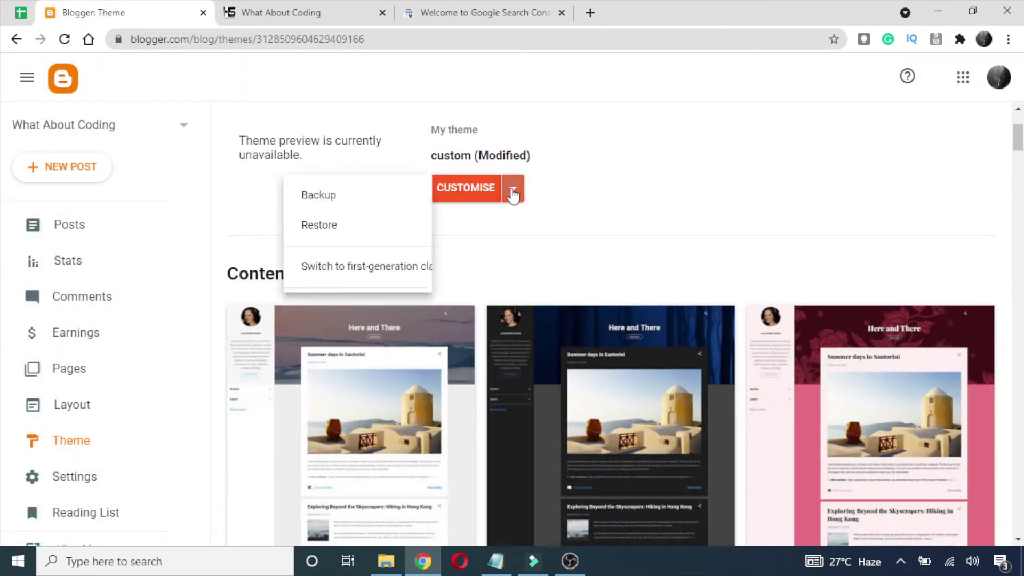
{"action": "left_click", "coordinate": [323, 309]}
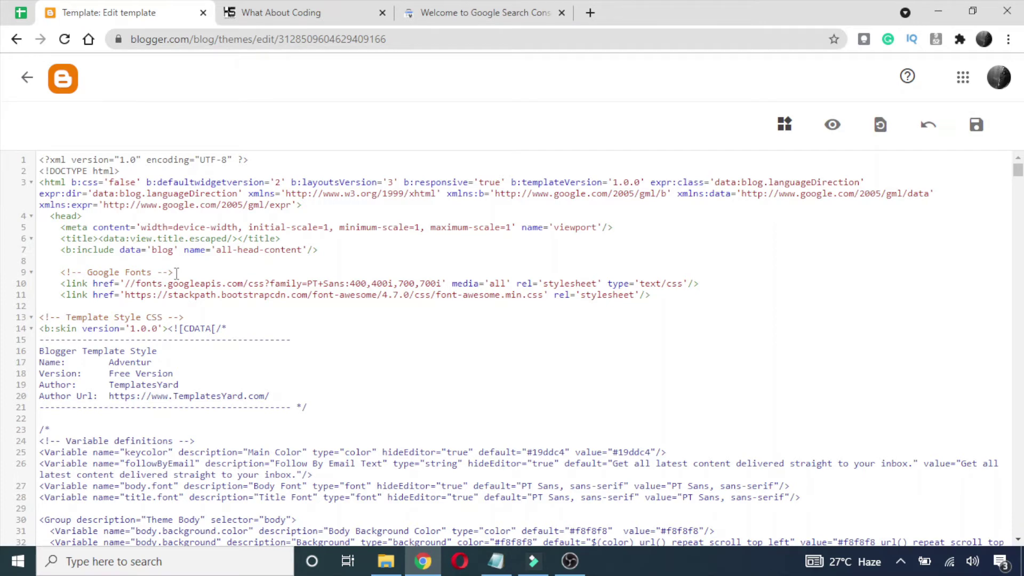
Step: Highlight Search Console's instruction on placing the meta tag in the head section before the first body section, and return to the theme code
{"action": "left_click", "coordinate": [480, 12]}
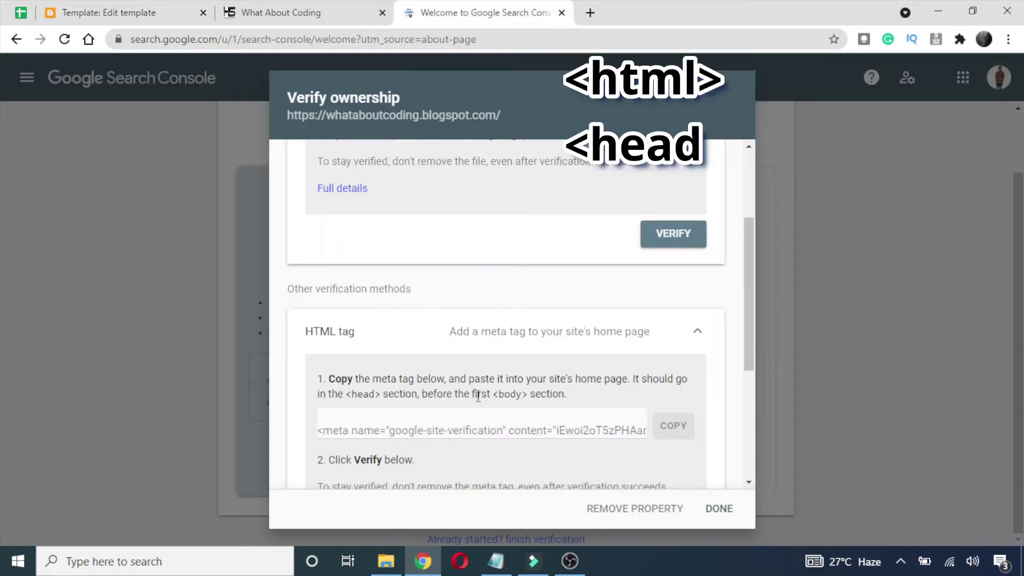
{"action": "left_click_drag", "start_coordinate": [434, 394], "coordinate": [510, 393]}
{"action": "left_click", "coordinate": [359, 394]}
{"action": "left_click_drag", "start_coordinate": [338, 393], "coordinate": [423, 394]}
{"action": "left_click", "coordinate": [137, 11]}
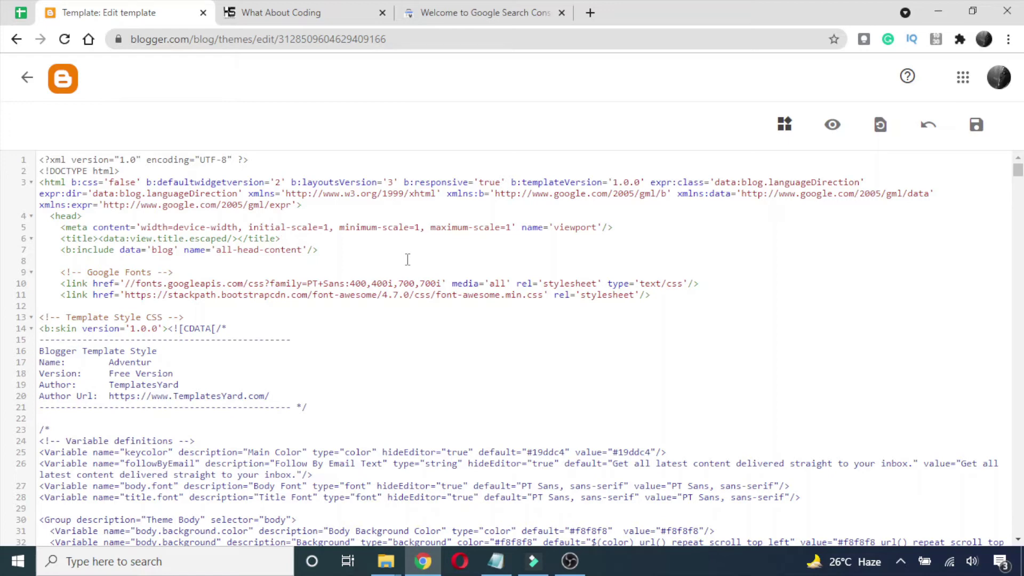
Step: Search the theme code for "/head" and highlight the closing head tag
{"action": "key", "text": "ctrl+f"}
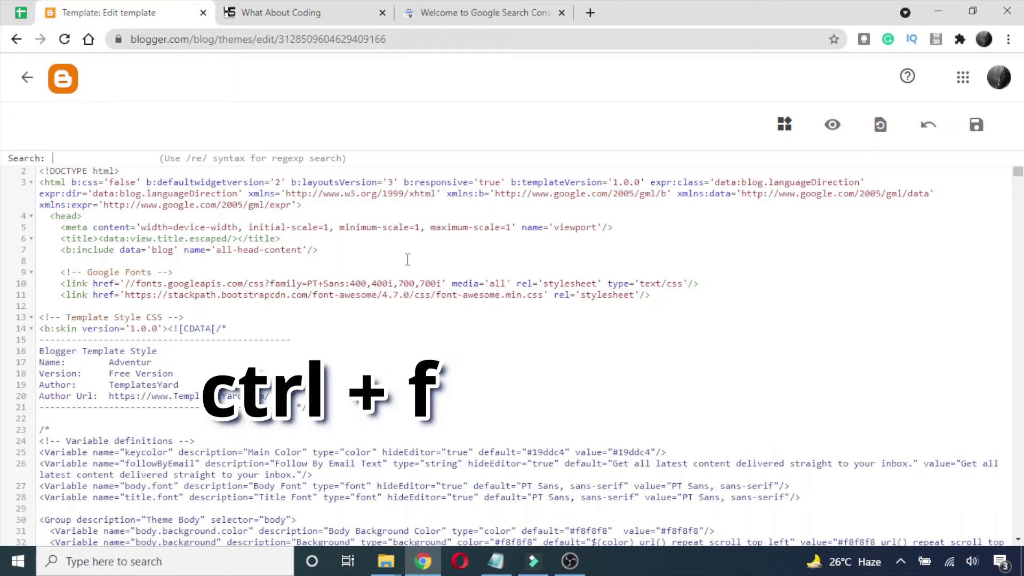
{"action": "type", "text": "/h"}
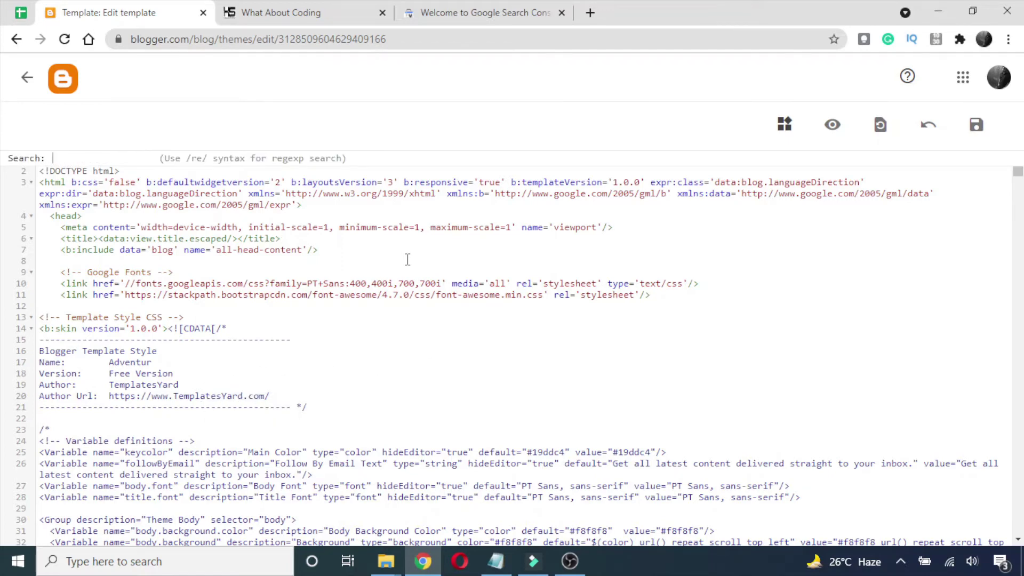
{"action": "type", "text": "ead"}
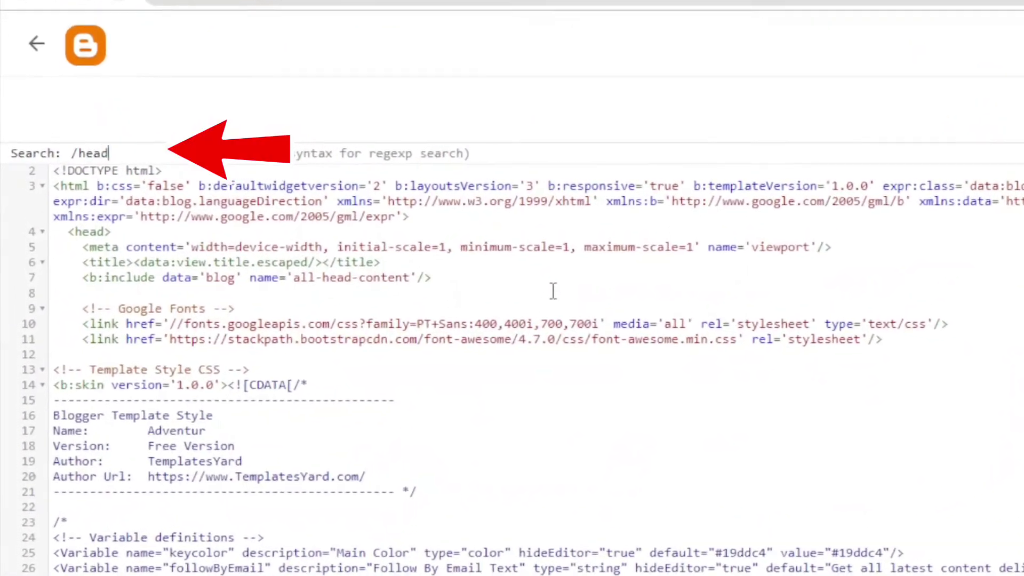
{"action": "key", "text": "Return"}
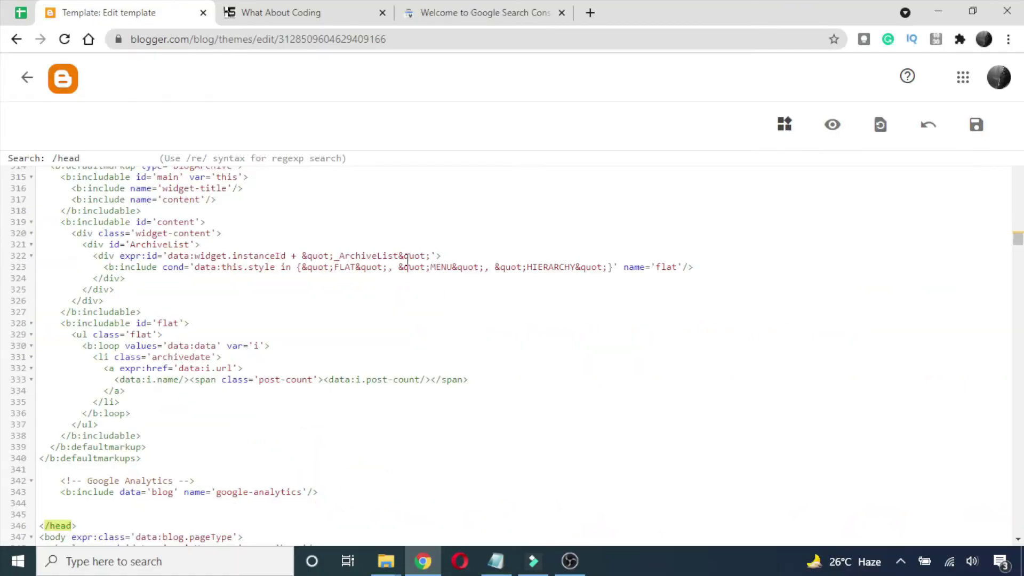
{"action": "scroll", "coordinate": [309, 293], "scroll_direction": "down", "scroll_amount": 2}
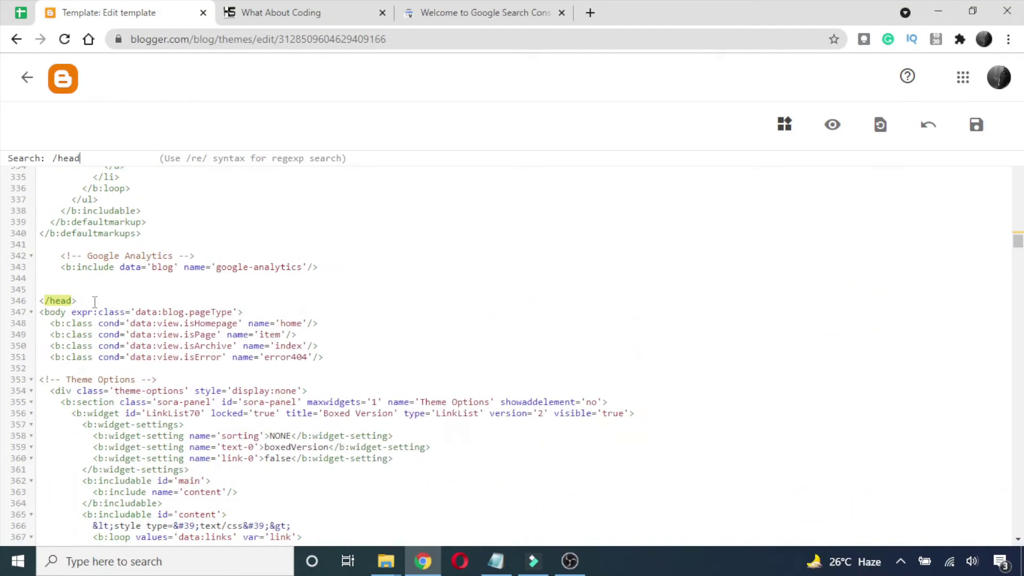
{"action": "left_click_drag", "start_coordinate": [79, 301], "coordinate": [39, 301]}
Step: Copy the site verification meta tag again, paste it on the empty line above the closing head tag, and save the theme
{"action": "left_click", "coordinate": [54, 286]}
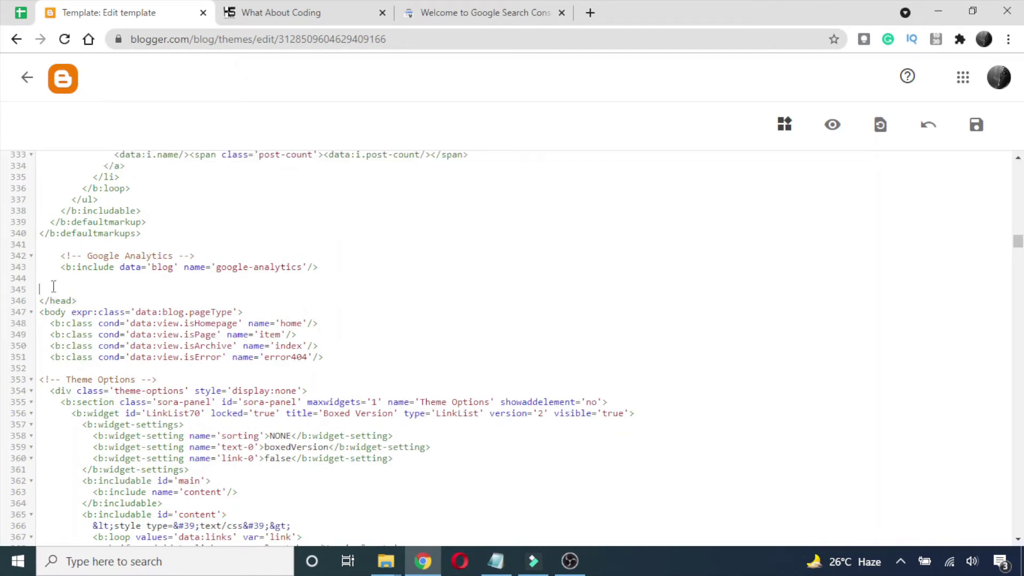
{"action": "left_click", "coordinate": [450, 11]}
{"action": "left_click", "coordinate": [668, 435]}
{"action": "left_click", "coordinate": [122, 11]}
{"action": "key", "text": "ctrl+v"}
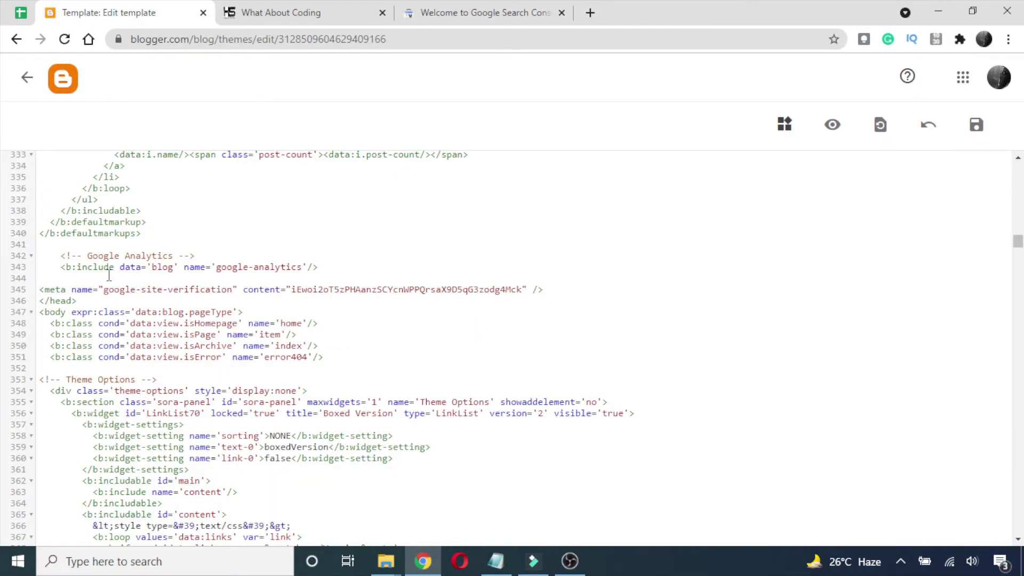
{"action": "left_click", "coordinate": [981, 130]}
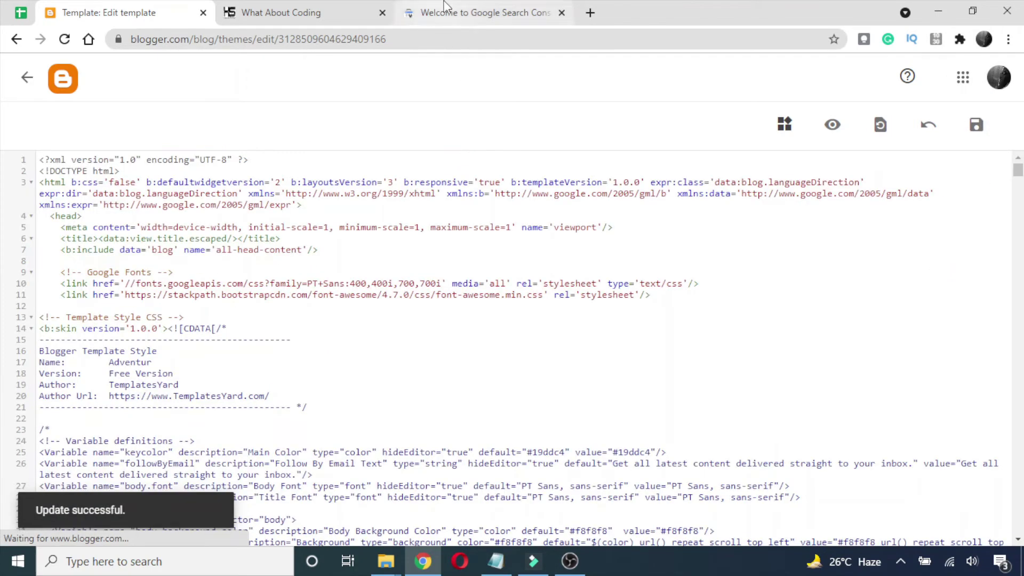
{"action": "left_click", "coordinate": [477, 13]}
{"action": "scroll", "coordinate": [674, 315], "scroll_direction": "down", "scroll_amount": 5}
{"action": "scroll", "coordinate": [686, 323], "scroll_direction": "up", "scroll_amount": 7}
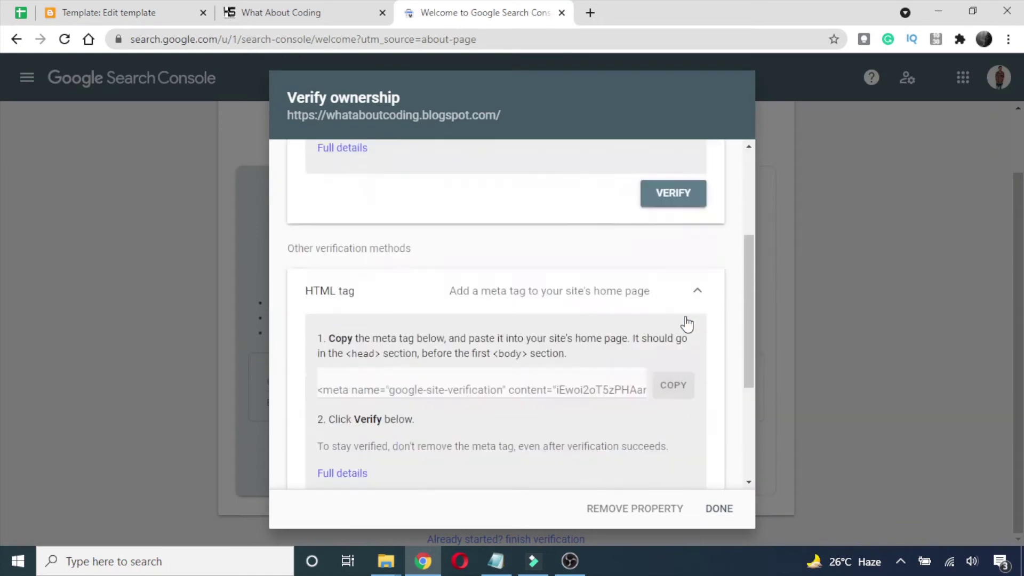
{"action": "scroll", "coordinate": [678, 325], "scroll_direction": "down", "scroll_amount": 4}
{"action": "left_click", "coordinate": [672, 465]}
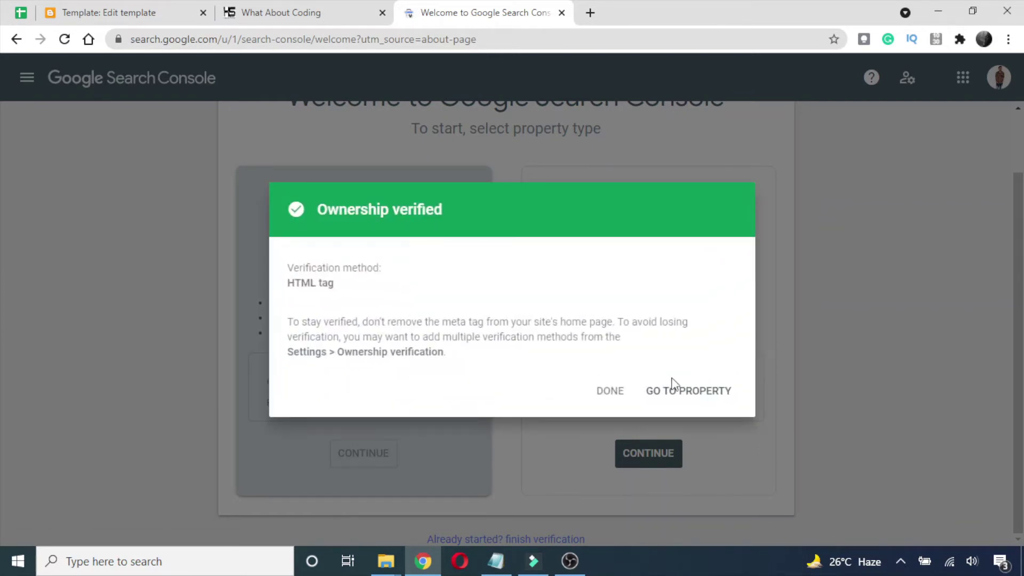
{"action": "left_click", "coordinate": [683, 395]}
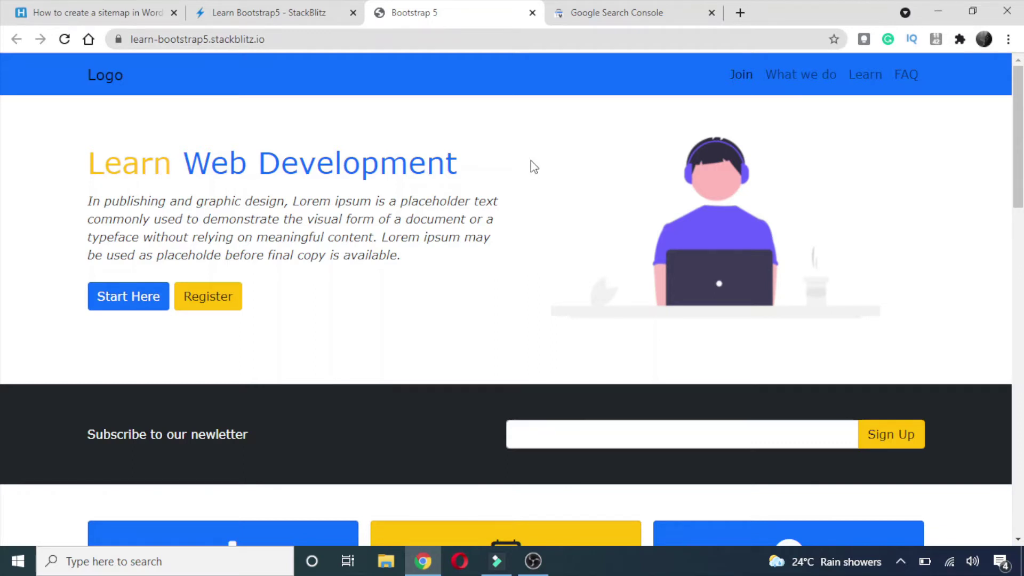
Step: View the Search Console start page, then examine the head section of index.html in the Learn Bootstrap5 StackBlitz project
{"action": "left_click", "coordinate": [591, 15]}
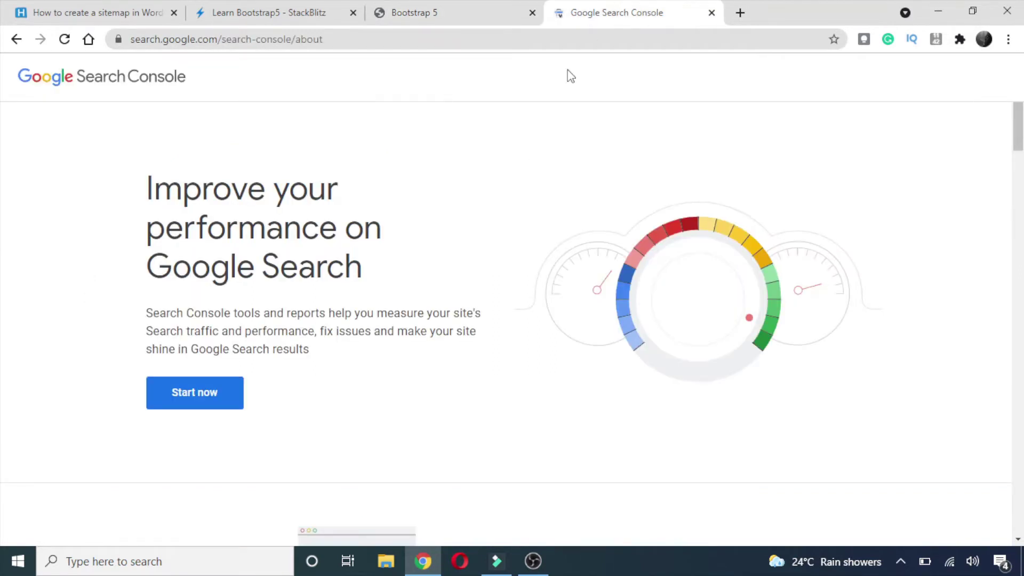
{"action": "left_click", "coordinate": [265, 6]}
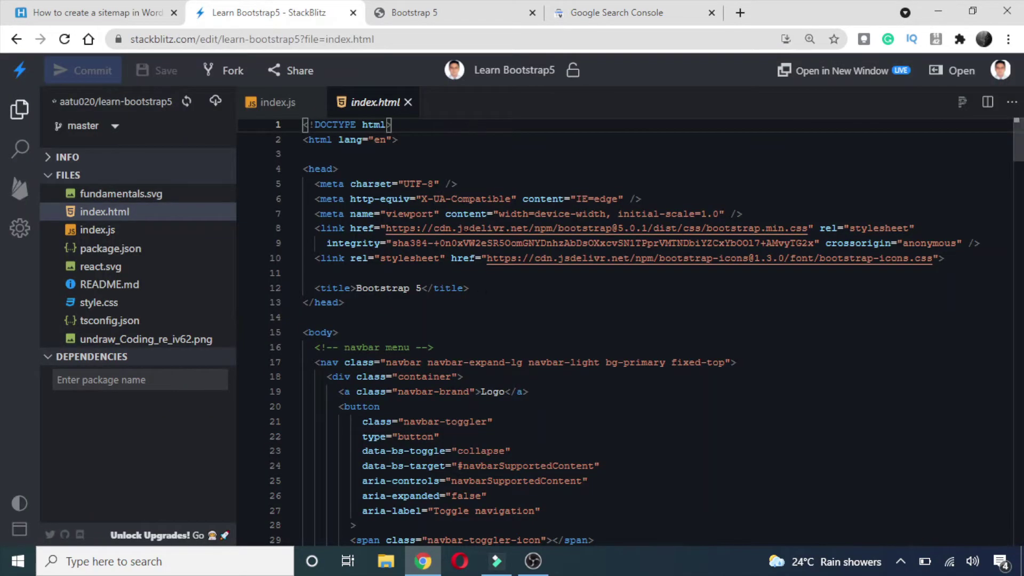
{"action": "scroll", "coordinate": [630, 331], "scroll_direction": "down", "scroll_amount": 2}
{"action": "scroll", "coordinate": [629, 331], "scroll_direction": "up", "scroll_amount": 2}
{"action": "scroll", "coordinate": [629, 331], "scroll_direction": "down", "scroll_amount": 1}
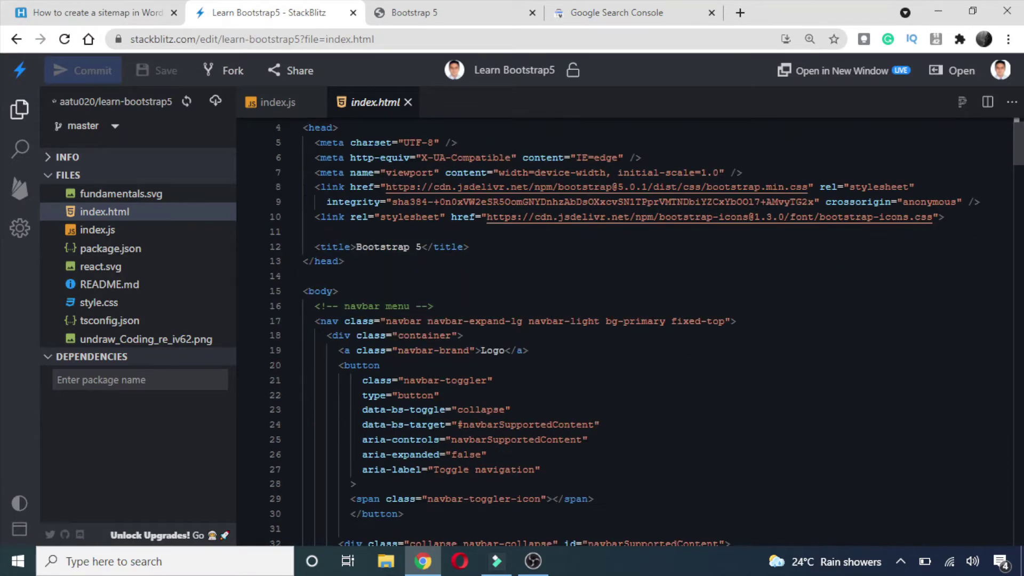
Step: Add a line below the title in index.html's head section and paste the Google site verification meta tag there
{"action": "left_click", "coordinate": [335, 261]}
{"action": "left_click", "coordinate": [484, 247]}
{"action": "key", "text": "Return"}
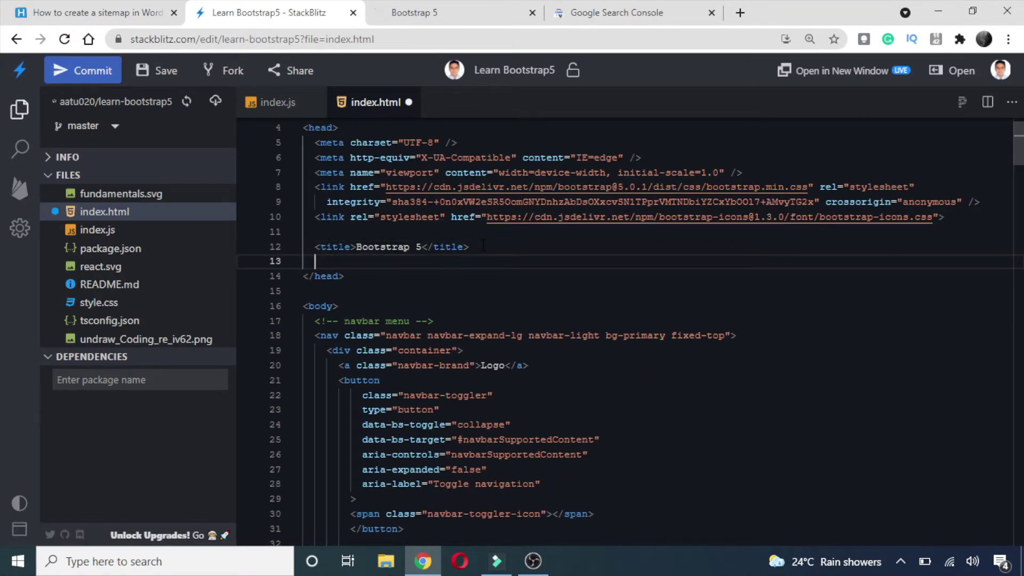
{"action": "key", "text": "ctrl+v"}
{"action": "left_click", "coordinate": [303, 288]}
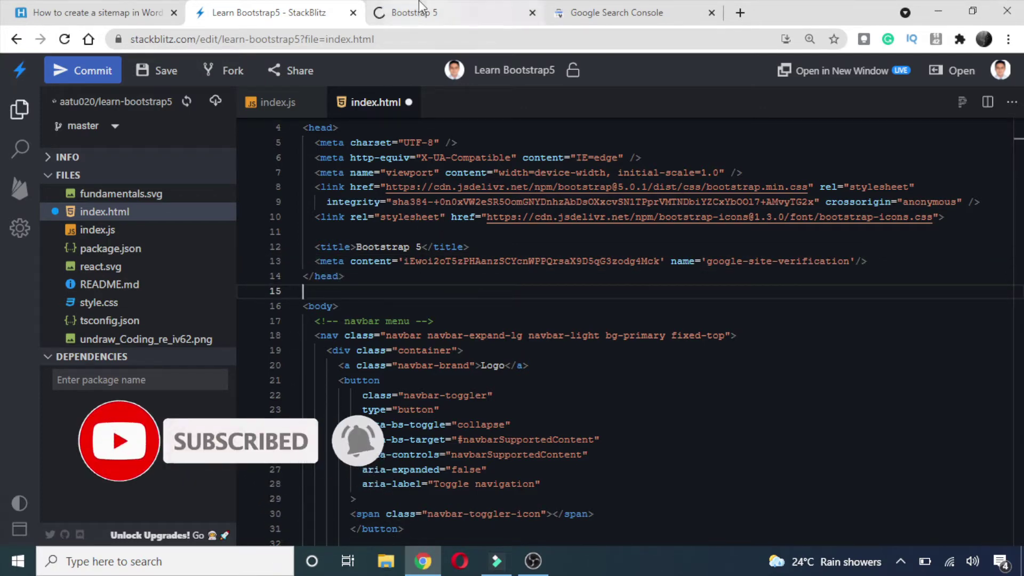
Step: View the Bootstrap 5 page preview, return to index.html and highlight the pasted verification meta tag
{"action": "key", "text": "ctrl+Tab"}
{"action": "scroll", "coordinate": [553, 272], "scroll_direction": "up", "scroll_amount": 5}
{"action": "key", "text": "ctrl+shift+Tab"}
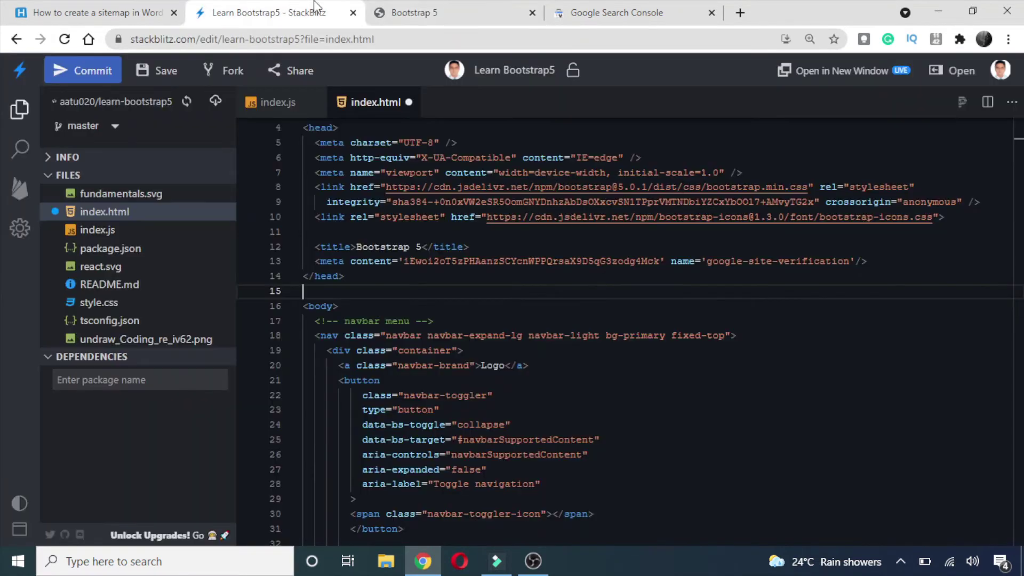
{"action": "left_click", "coordinate": [392, 12]}
{"action": "key", "text": "ctrl+shift+Tab"}
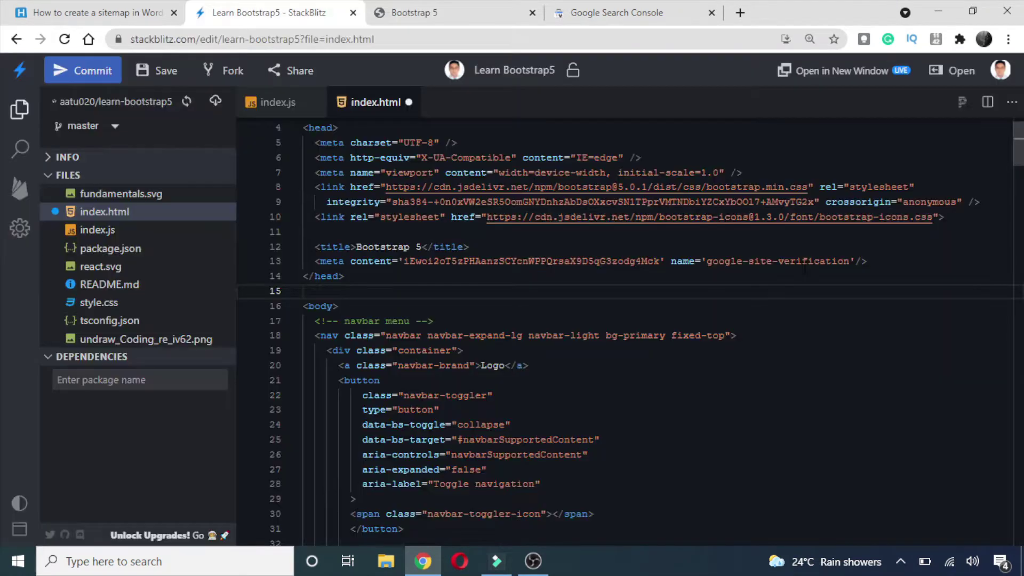
{"action": "left_click_drag", "start_coordinate": [866, 261], "coordinate": [302, 262]}
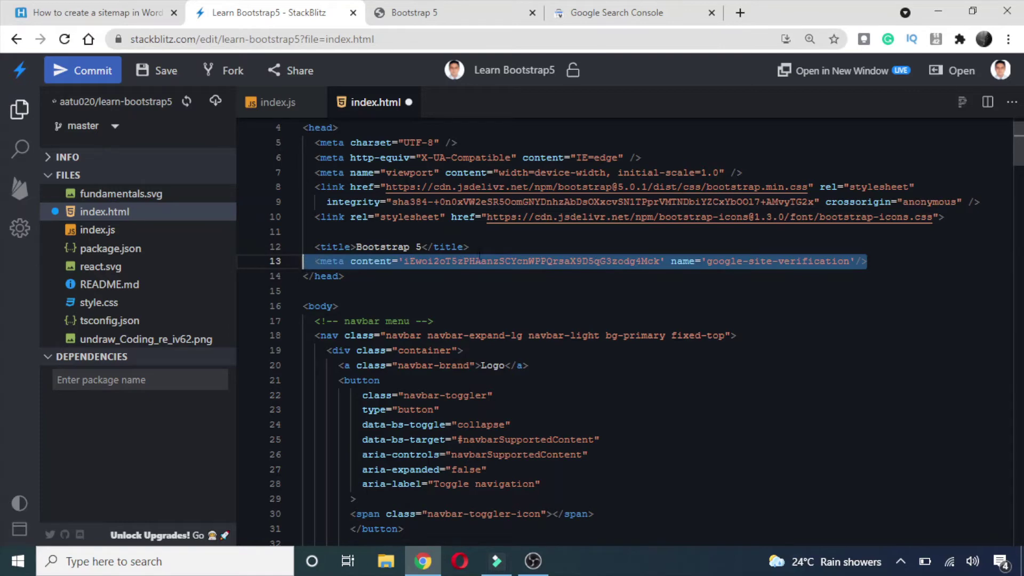
{"action": "left_click", "coordinate": [485, 248]}
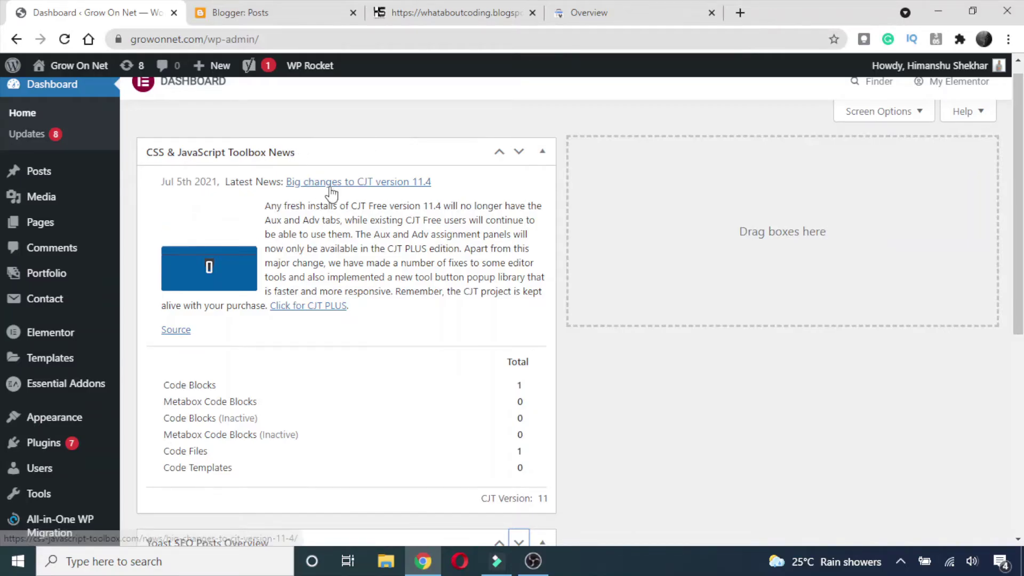
Step: Look over the growonnet.com WordPress dashboard and open the General settings of Yoast SEO
{"action": "scroll", "coordinate": [330, 189], "scroll_direction": "up", "scroll_amount": 1}
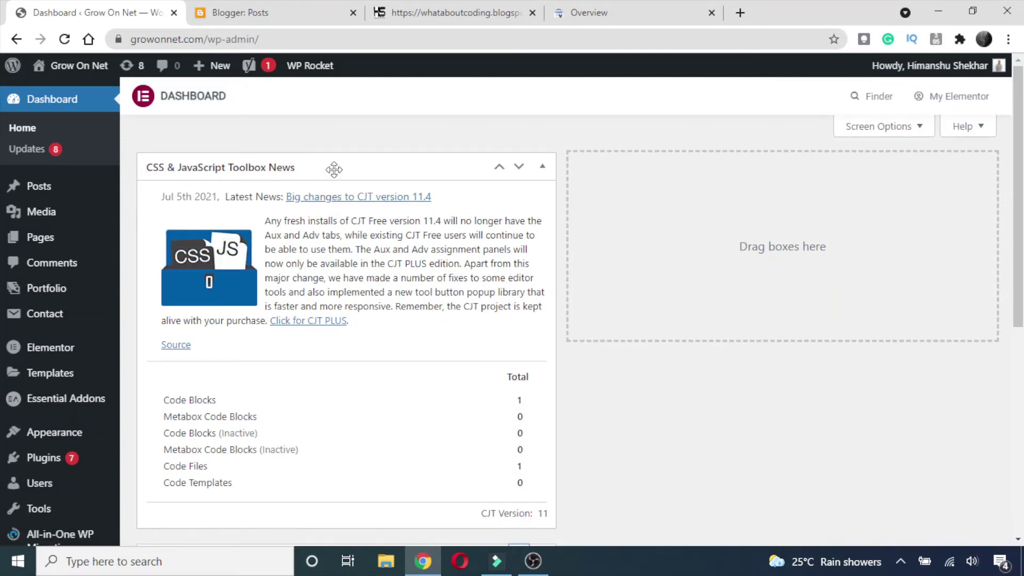
{"action": "scroll", "coordinate": [75, 207], "scroll_direction": "down", "scroll_amount": 4}
{"action": "mouse_move", "coordinate": [76, 293]}
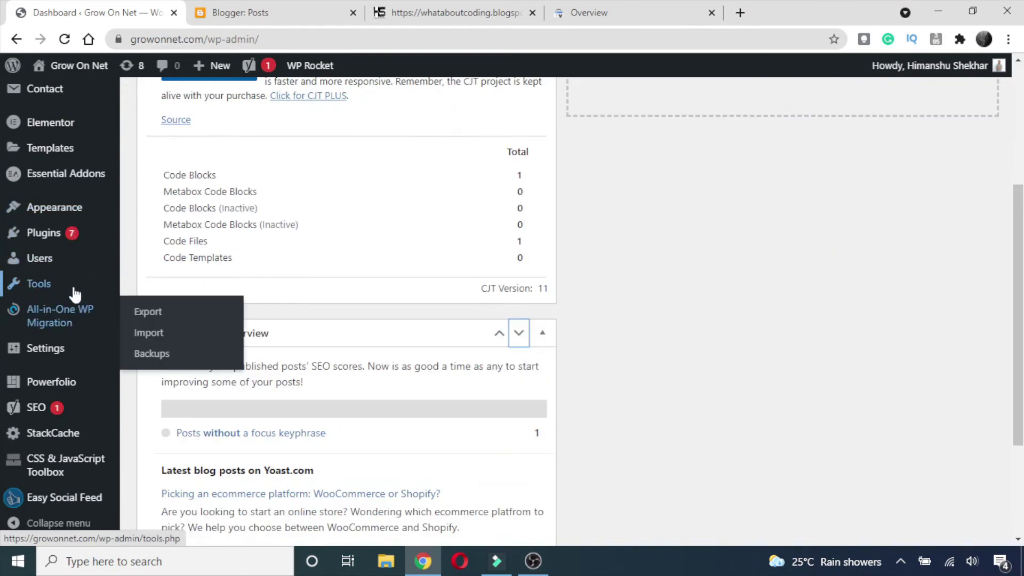
{"action": "scroll", "coordinate": [247, 292], "scroll_direction": "up", "scroll_amount": 3}
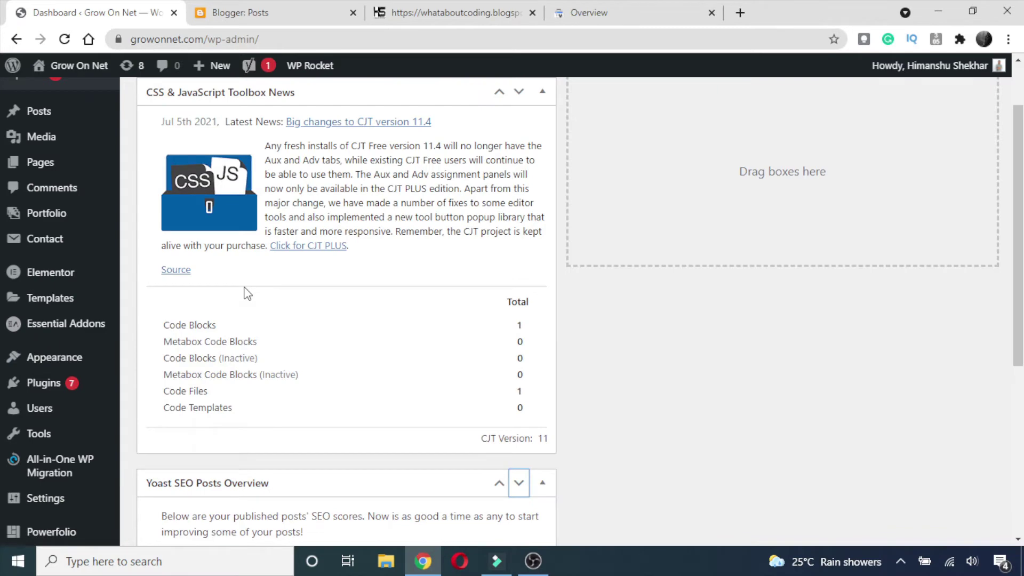
{"action": "scroll", "coordinate": [160, 320], "scroll_direction": "down", "scroll_amount": 3}
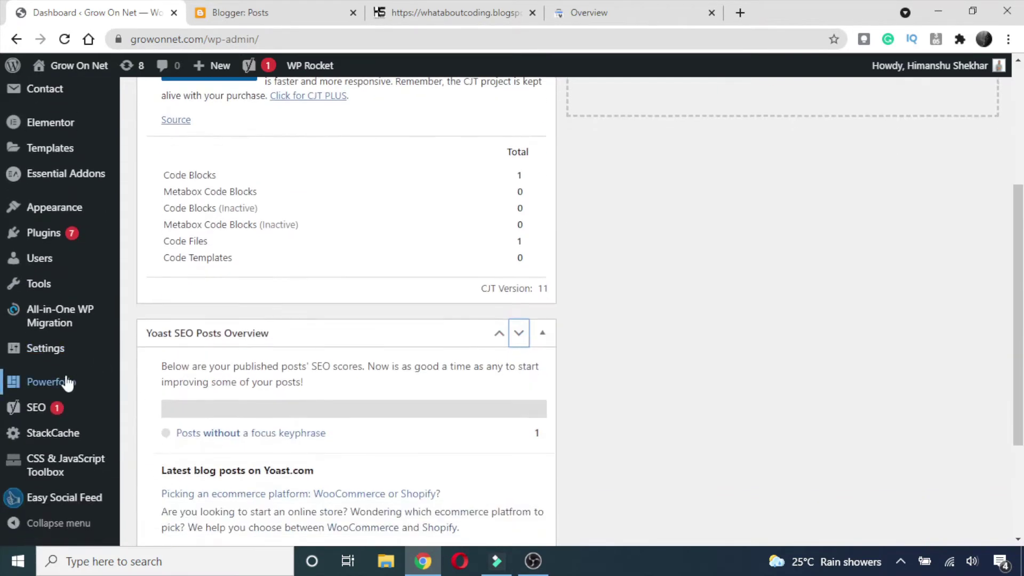
{"action": "mouse_move", "coordinate": [50, 416]}
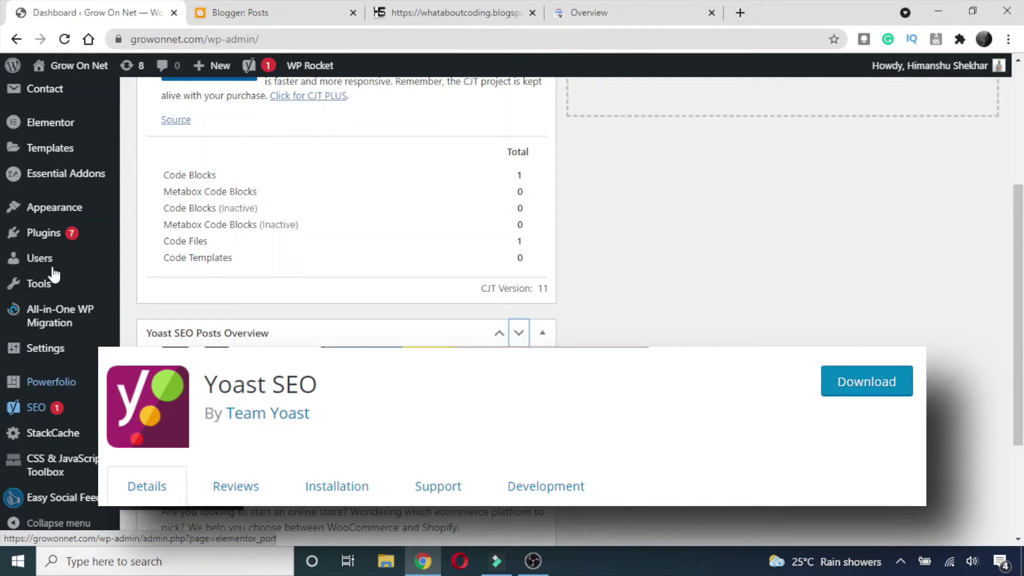
{"action": "mouse_move", "coordinate": [53, 234]}
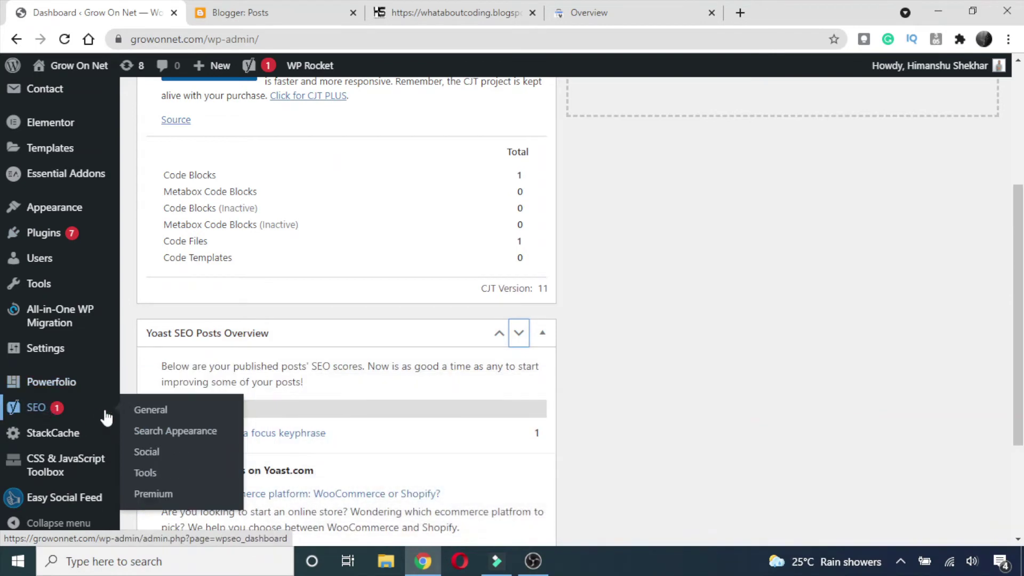
{"action": "left_click", "coordinate": [152, 414]}
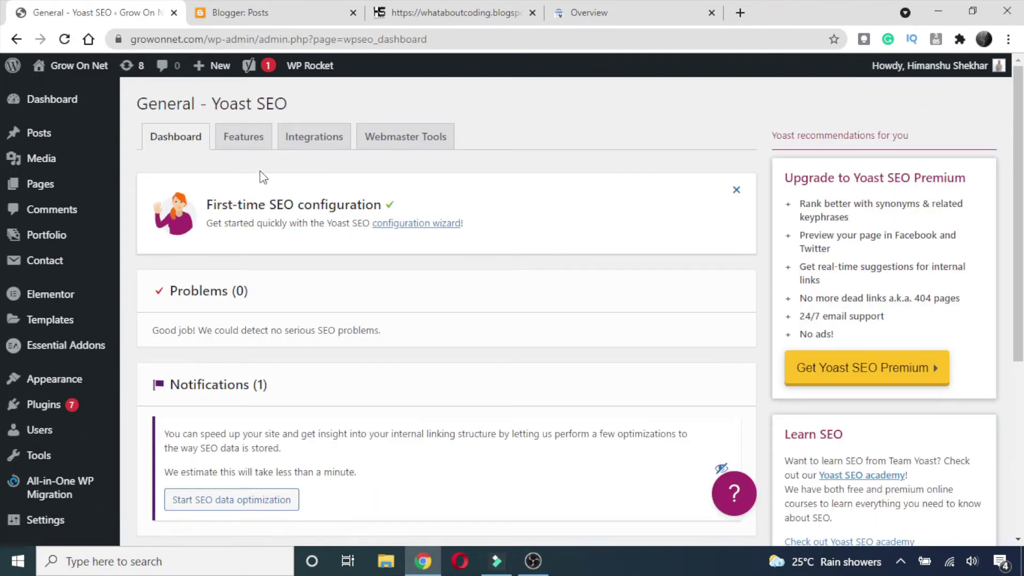
Step: Find XML sitemaps among the Yoast SEO features and open the site's XML sitemap from its help information
{"action": "left_click", "coordinate": [246, 145]}
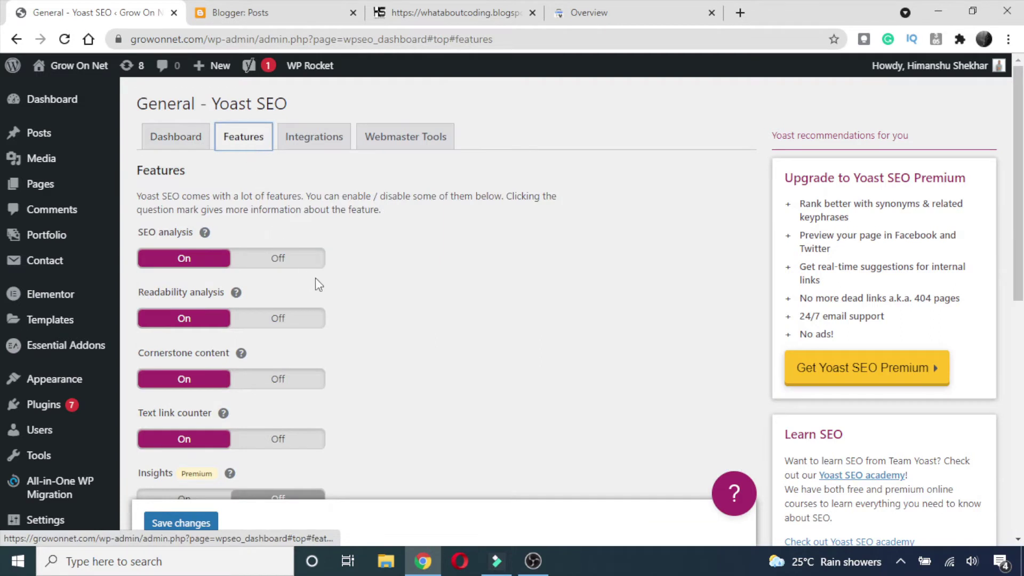
{"action": "scroll", "coordinate": [370, 265], "scroll_direction": "down", "scroll_amount": 3}
{"action": "scroll", "coordinate": [373, 273], "scroll_direction": "down", "scroll_amount": 2}
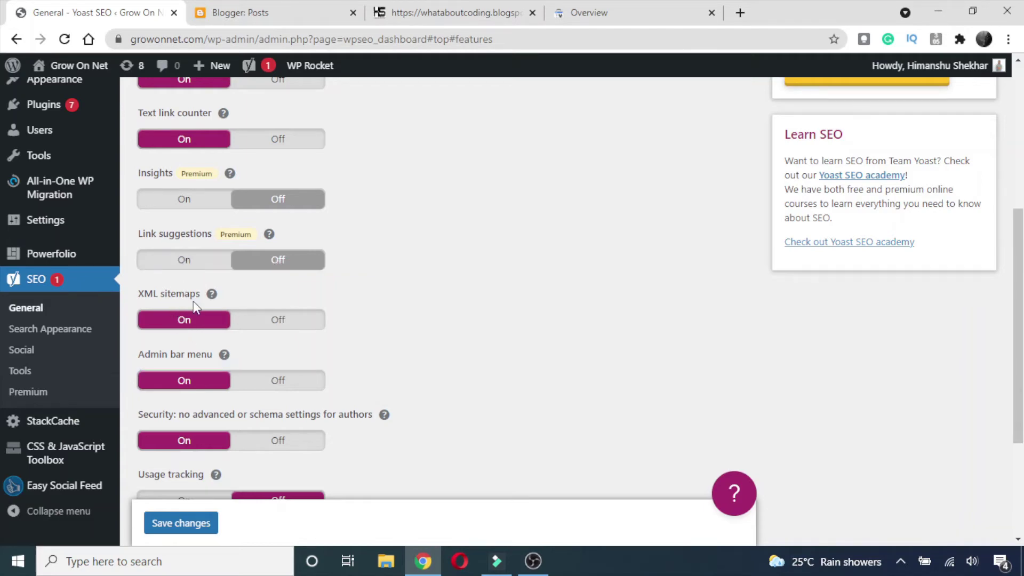
{"action": "left_click", "coordinate": [212, 296]}
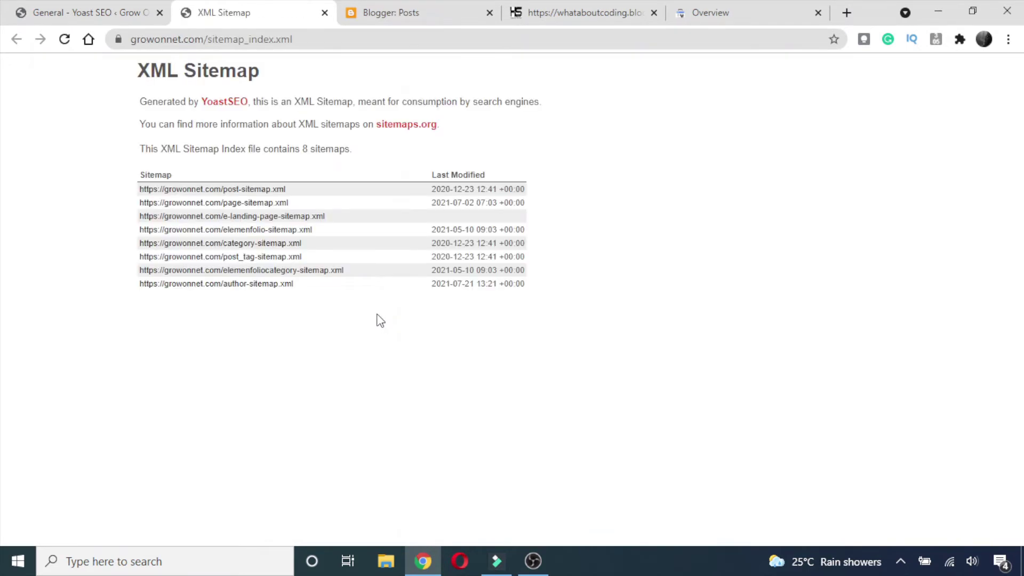
Step: Highlight the growonnet.com/sitemap_index.xml address of the XML sitemap page
{"action": "left_click", "coordinate": [297, 38]}
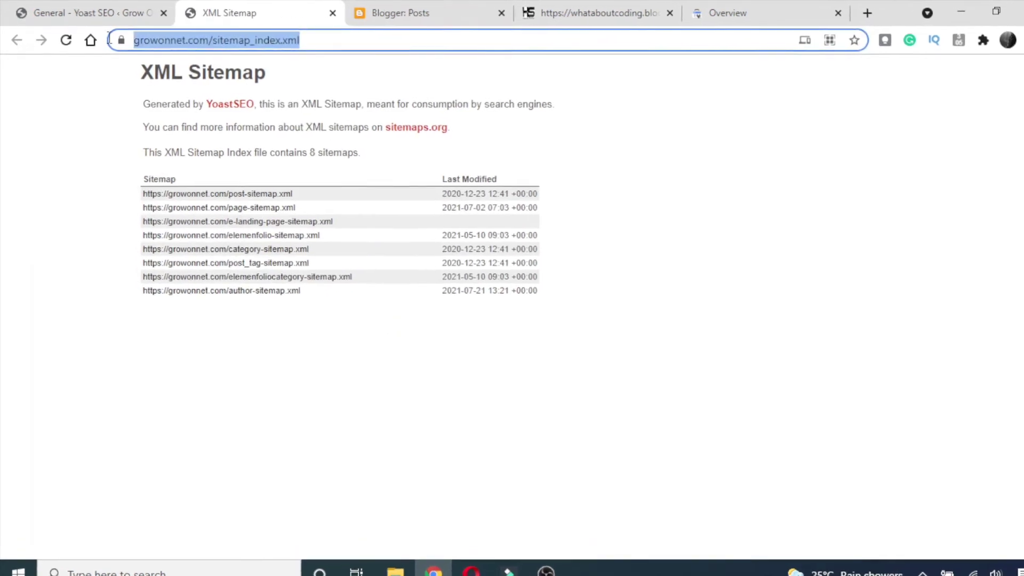
{"action": "left_click", "coordinate": [477, 312]}
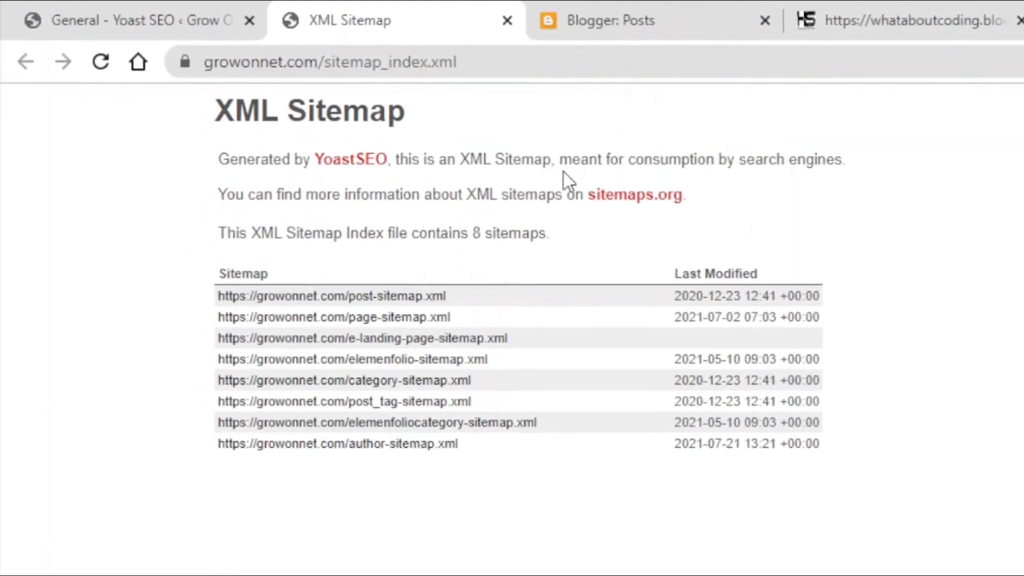
{"action": "left_click_drag", "start_coordinate": [527, 71], "coordinate": [225, 69]}
{"action": "left_click", "coordinate": [587, 120]}
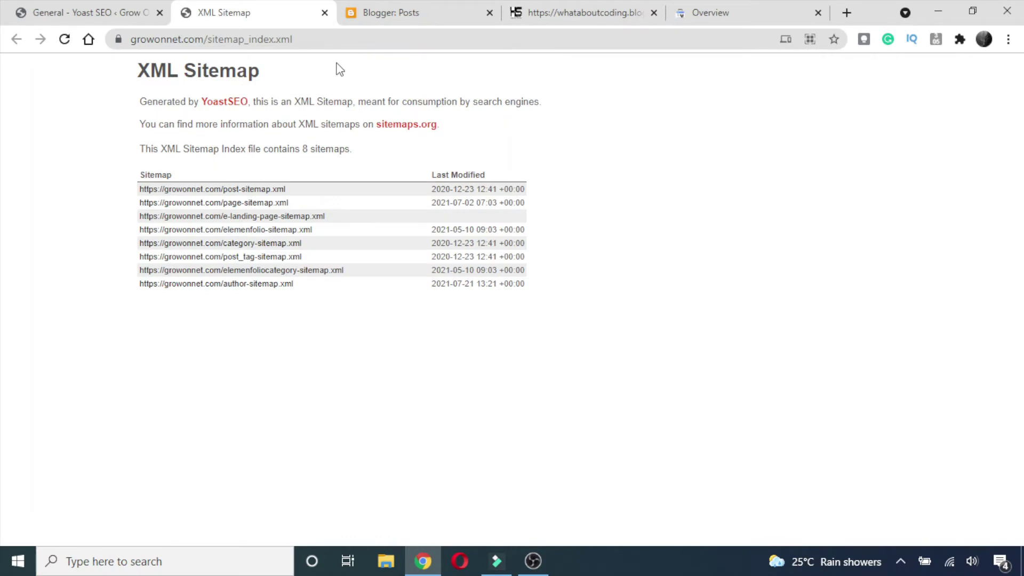
Step: Switch to Search Console, open the Sitemaps page of the growonnet.com property and point out the site address prefix
{"action": "left_click", "coordinate": [728, 10]}
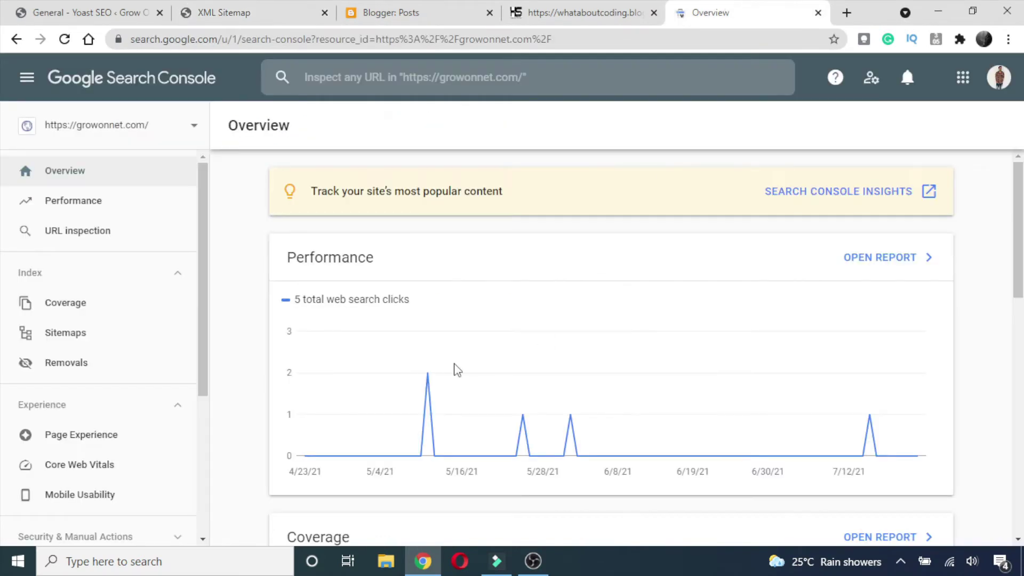
{"action": "left_click", "coordinate": [72, 331]}
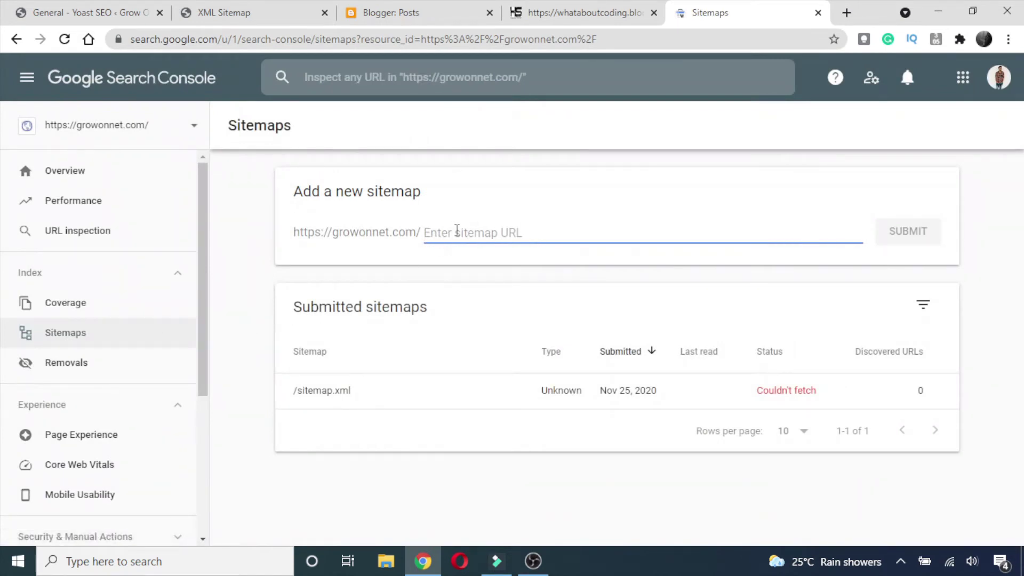
{"action": "left_click_drag", "start_coordinate": [288, 233], "coordinate": [412, 237]}
Step: Copy the sitemap path from the XML sitemap's address and submit sitemap_index.xml as a new sitemap for growonnet.com
{"action": "left_click", "coordinate": [224, 13]}
{"action": "left_click_drag", "start_coordinate": [297, 41], "coordinate": [207, 44]}
{"action": "key", "text": "ctrl+c"}
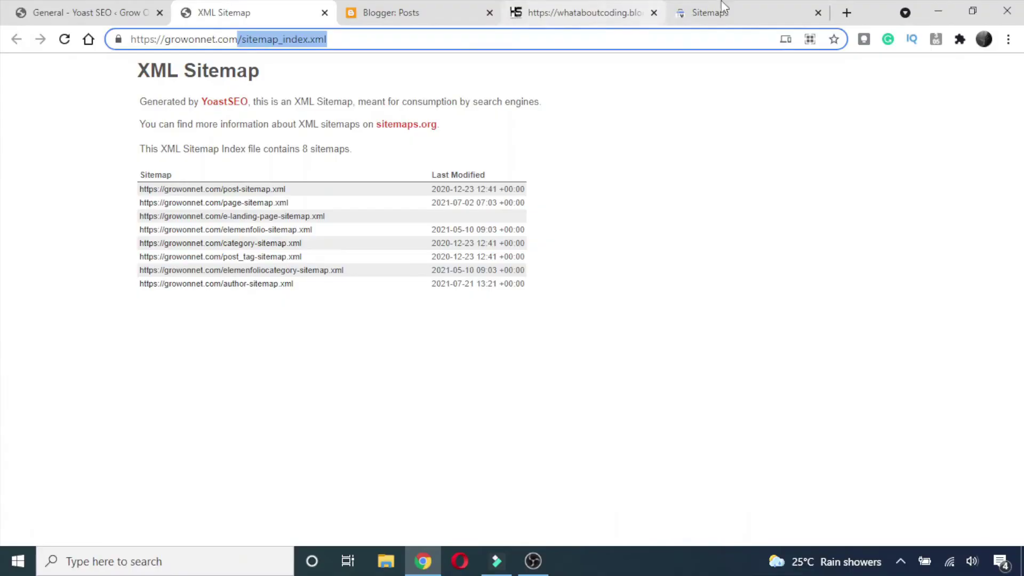
{"action": "left_click", "coordinate": [702, 12]}
{"action": "left_click", "coordinate": [447, 233]}
{"action": "key", "text": "ctrl+v"}
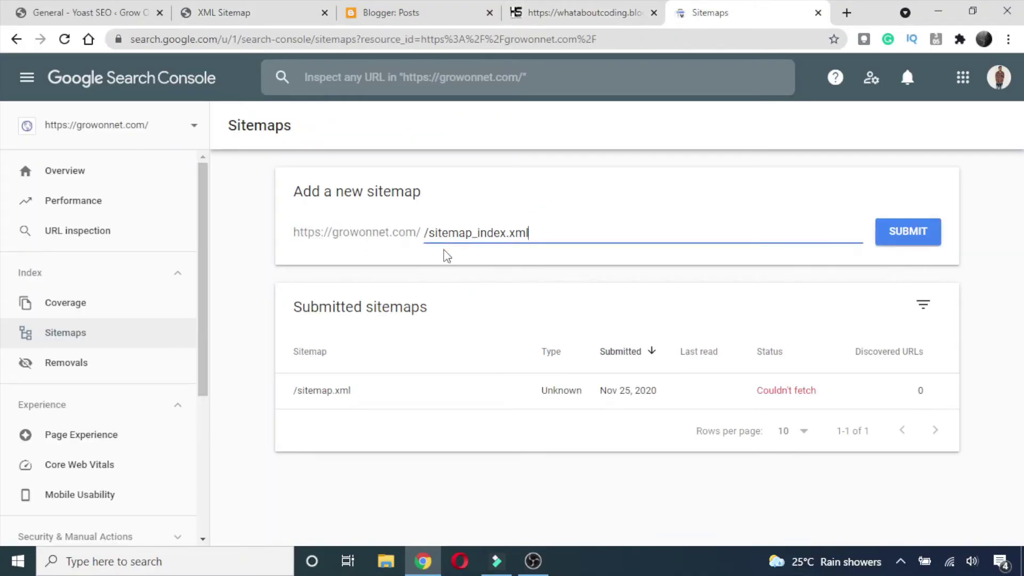
{"action": "key", "text": "BackSpace"}
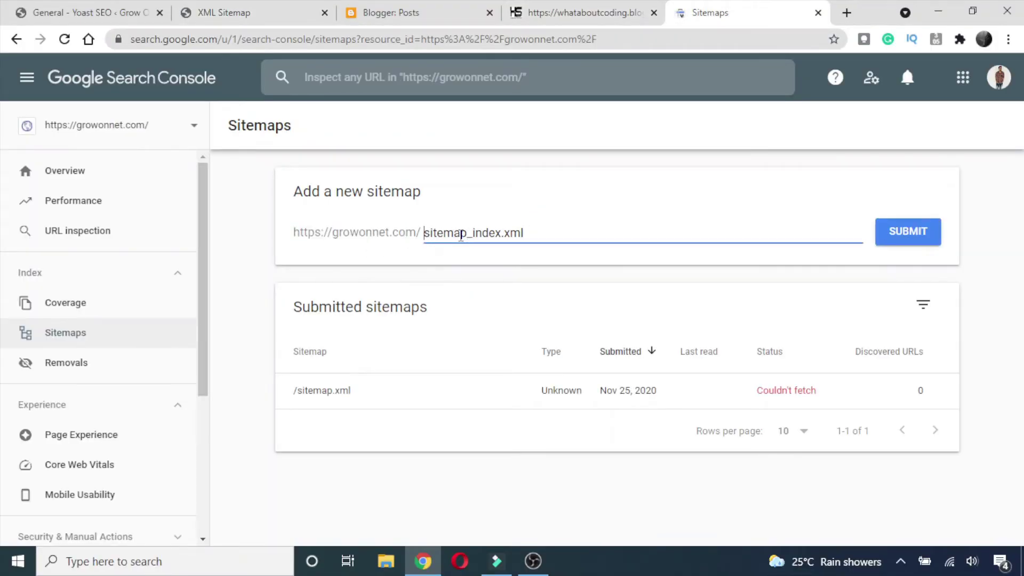
{"action": "left_click", "coordinate": [910, 232]}
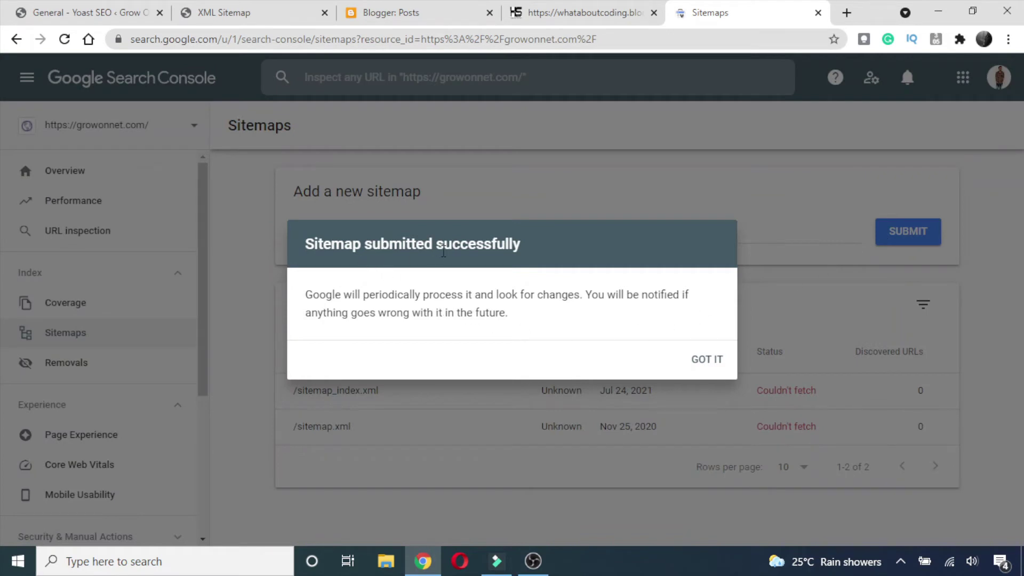
{"action": "left_click", "coordinate": [709, 364]}
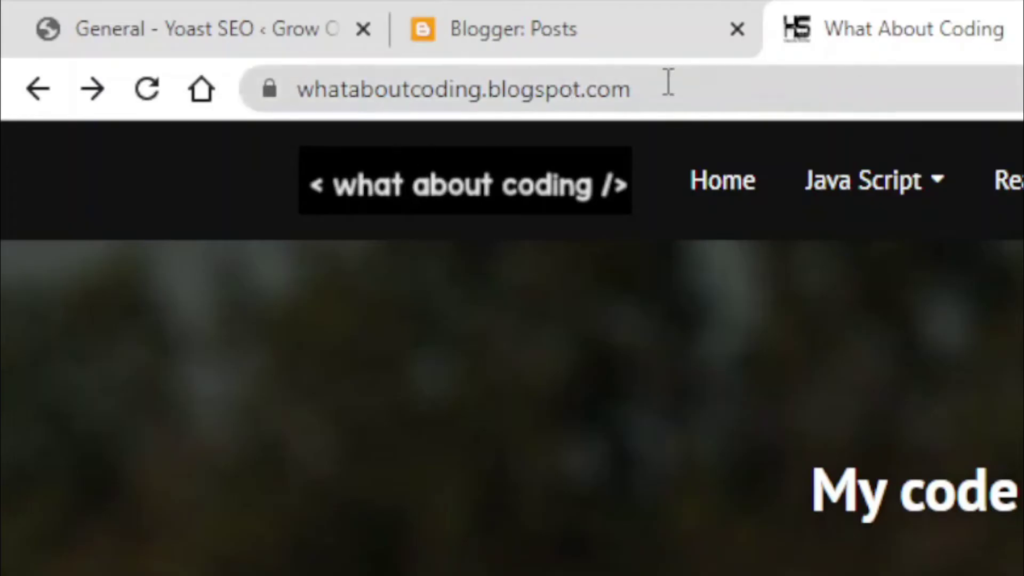
Step: Copy the What About Coding blog's address and open its /sitemap.xml page
{"action": "left_click", "coordinate": [293, 37]}
{"action": "key", "text": "ctrl+c"}
{"action": "left_click", "coordinate": [294, 37]}
{"action": "type", "text": "/site"}
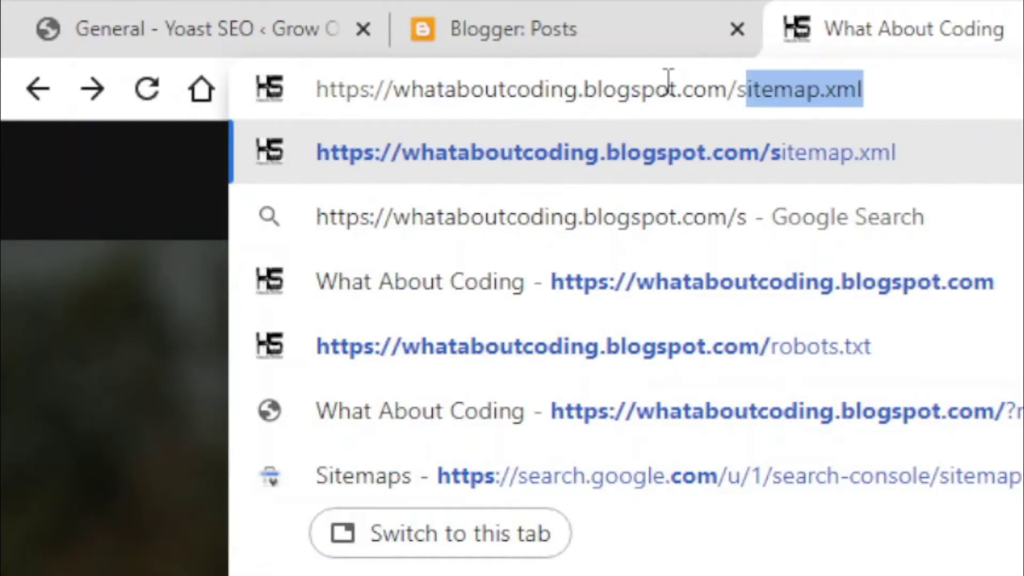
{"action": "key", "text": "Return"}
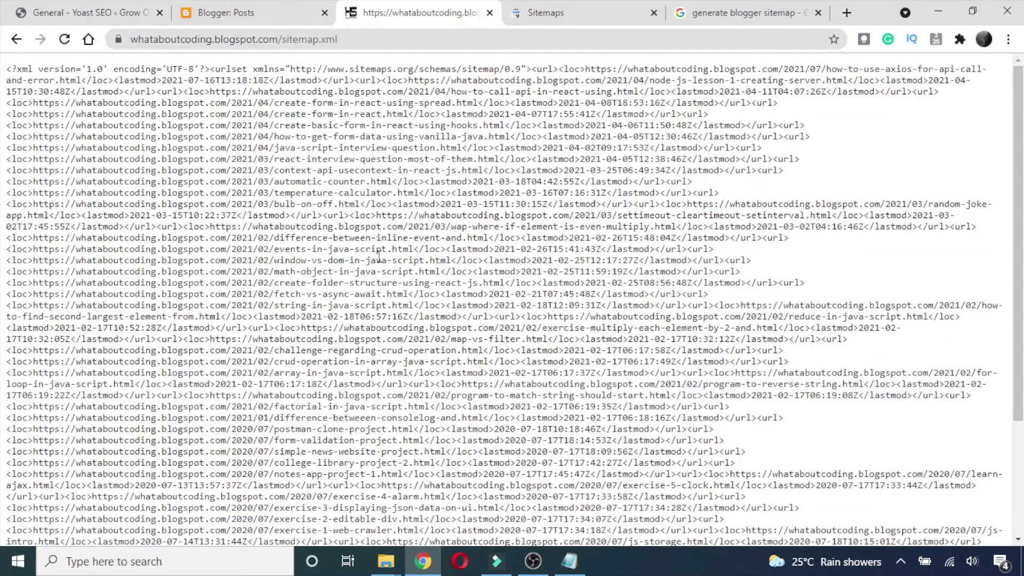
Step: Go to the Google results for "generate blogger sitemap", highlight the query and open labnol.org's Blogger sitemap generator
{"action": "left_click", "coordinate": [746, 13]}
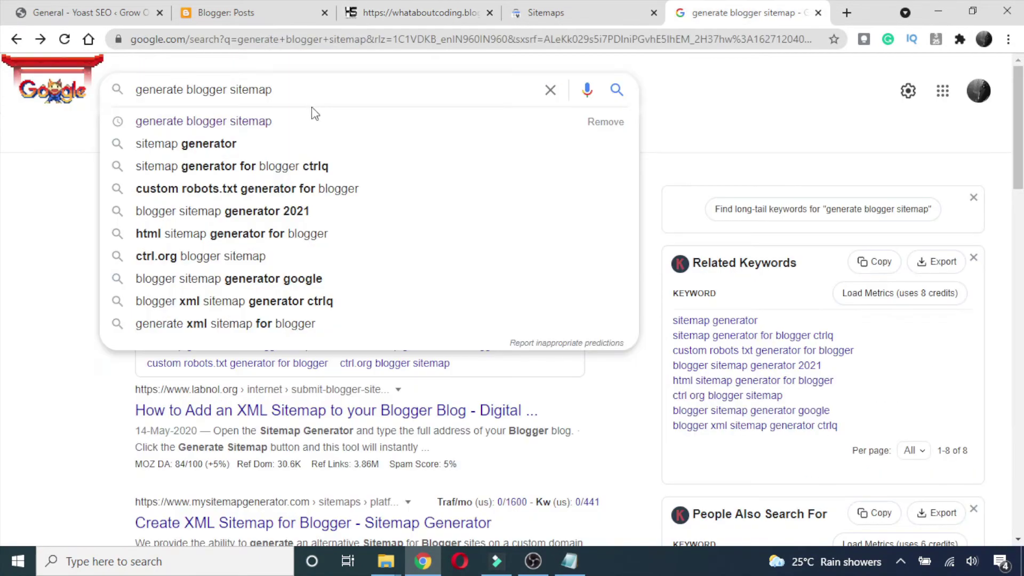
{"action": "left_click_drag", "start_coordinate": [286, 96], "coordinate": [136, 96]}
{"action": "left_click", "coordinate": [44, 152]}
{"action": "left_click", "coordinate": [233, 213]}
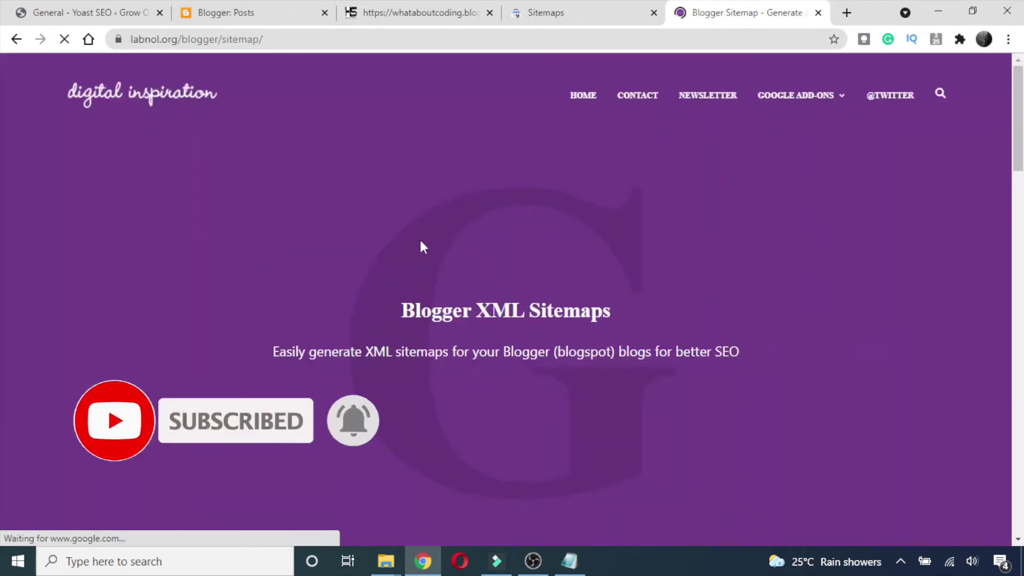
{"action": "scroll", "coordinate": [484, 222], "scroll_direction": "down", "scroll_amount": 5}
{"action": "scroll", "coordinate": [477, 238], "scroll_direction": "down", "scroll_amount": 3}
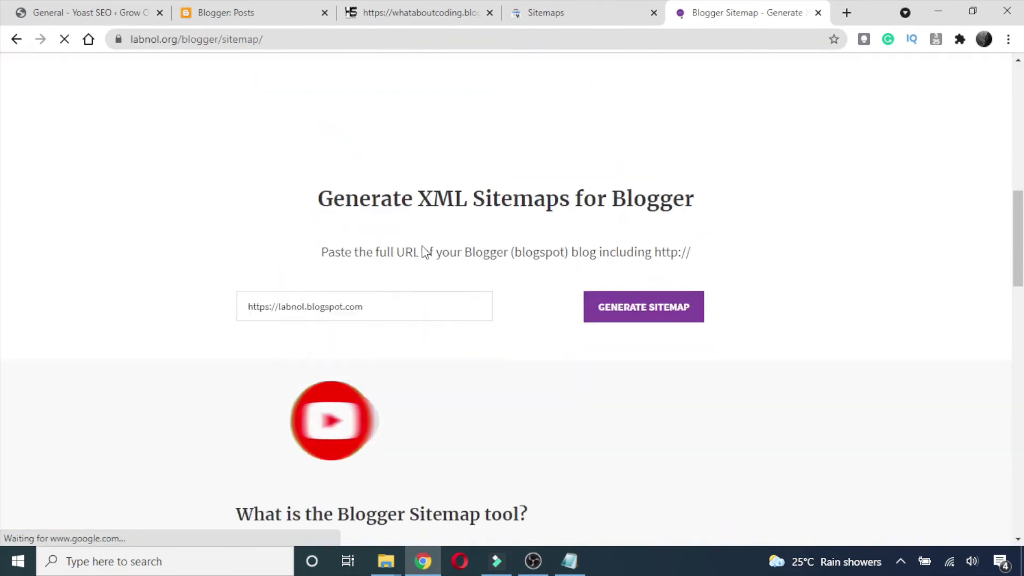
{"action": "left_click_drag", "start_coordinate": [372, 265], "coordinate": [226, 269]}
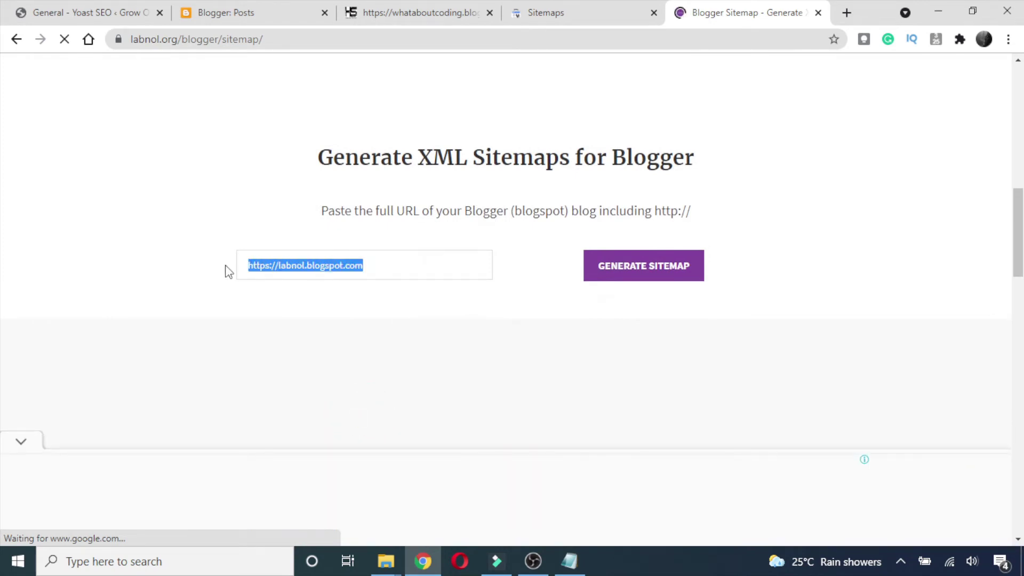
{"action": "key", "text": "ctrl+v"}
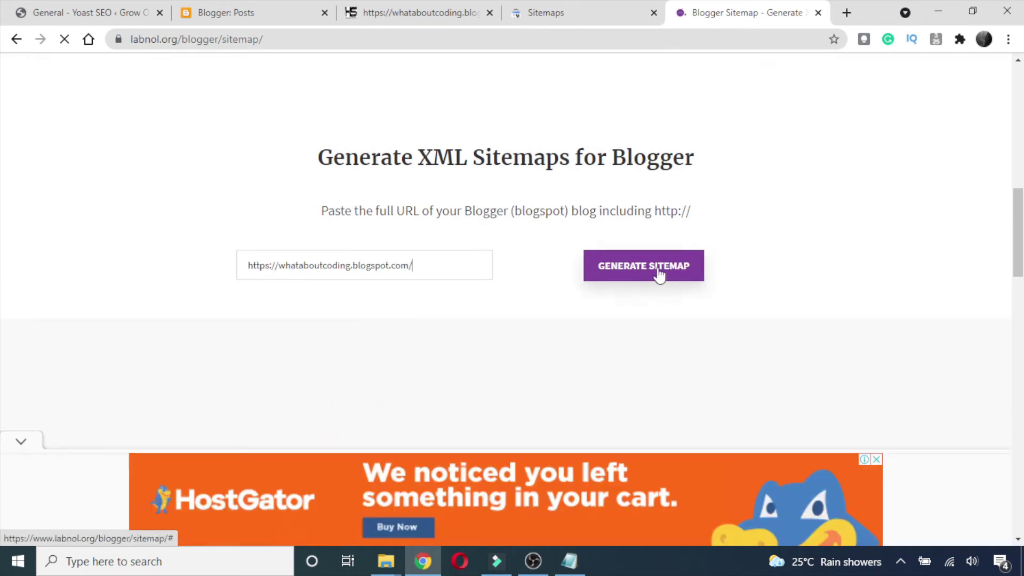
{"action": "left_click", "coordinate": [638, 270]}
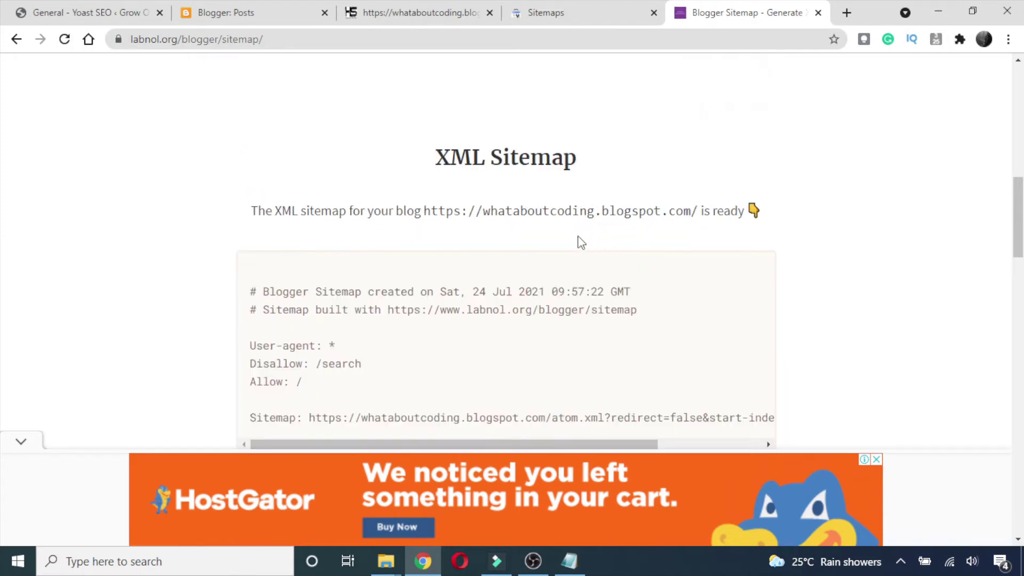
{"action": "scroll", "coordinate": [506, 237], "scroll_direction": "down", "scroll_amount": 2}
{"action": "scroll", "coordinate": [503, 284], "scroll_direction": "down", "scroll_amount": 3}
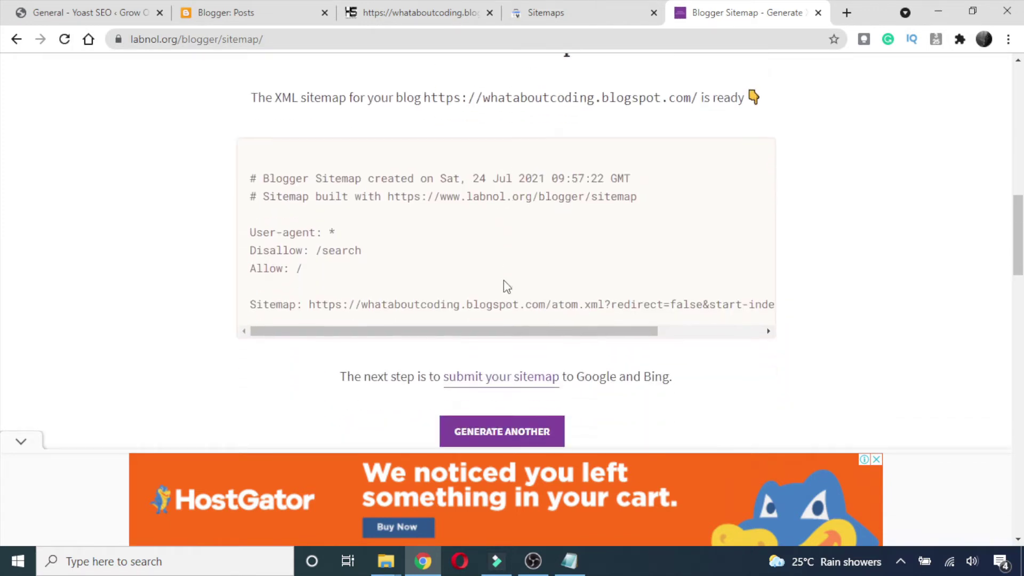
Step: Examine the full atom.xml sitemap address on the Sitemap line of the generated Blogger text
{"action": "left_click_drag", "start_coordinate": [309, 192], "coordinate": [881, 212]}
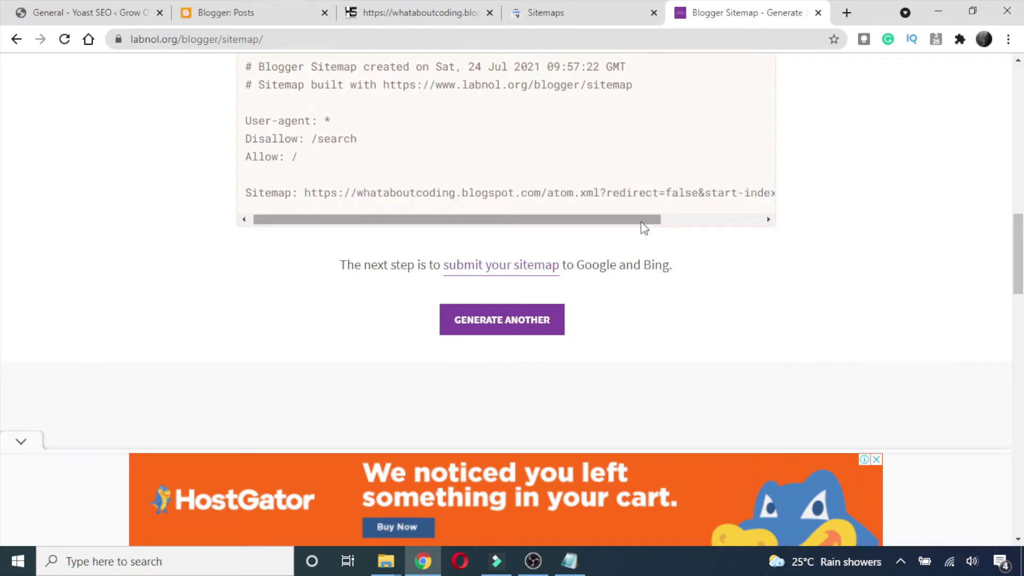
{"action": "left_click_drag", "start_coordinate": [653, 220], "coordinate": [664, 220]}
{"action": "left_click_drag", "start_coordinate": [531, 192], "coordinate": [823, 201]}
{"action": "left_click", "coordinate": [899, 216]}
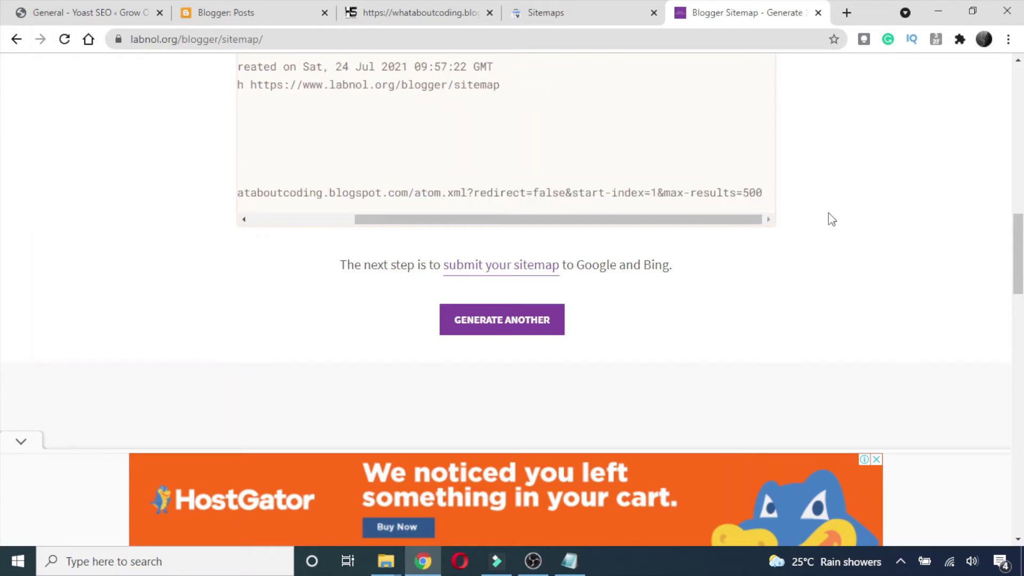
Step: Copy the sitemap.xml part of the address from the What About Coding blog's open sitemap page
{"action": "left_click", "coordinate": [414, 7]}
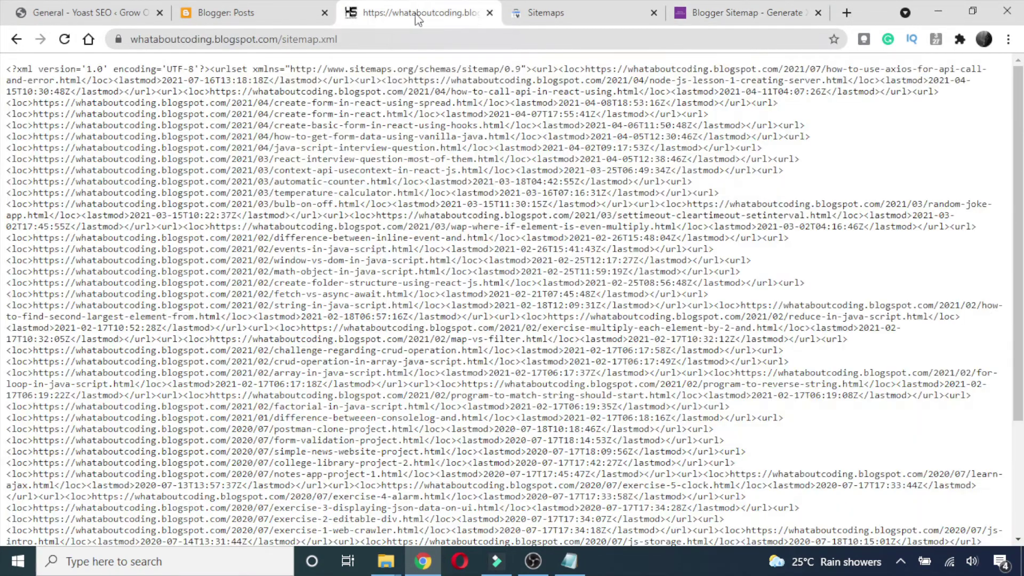
{"action": "left_click", "coordinate": [343, 43]}
{"action": "left_click", "coordinate": [349, 38]}
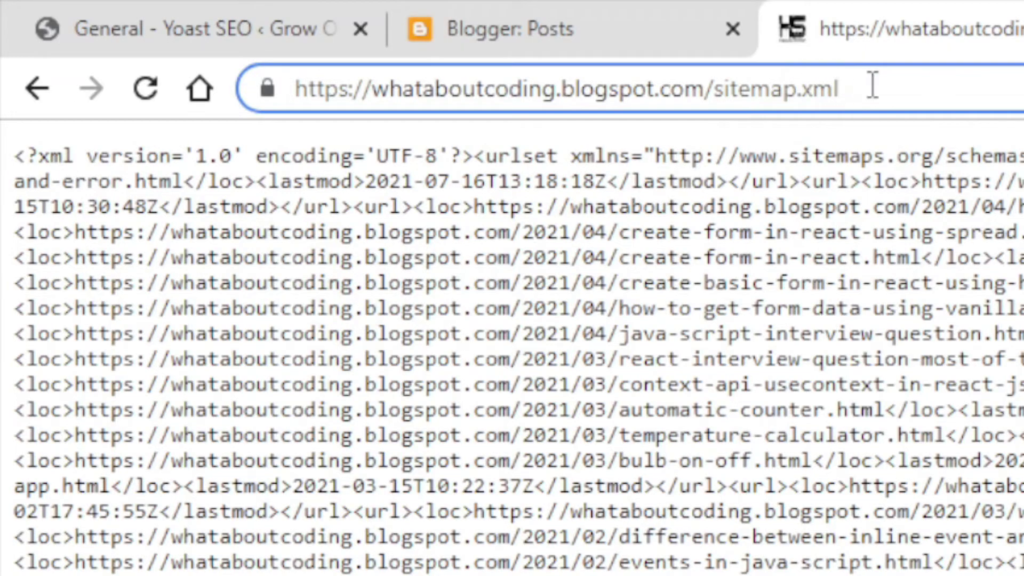
{"action": "left_click_drag", "start_coordinate": [388, 38], "coordinate": [322, 39]}
{"action": "left_click_drag", "start_coordinate": [727, 88], "coordinate": [715, 88]}
{"action": "key", "text": "ctrl+c"}
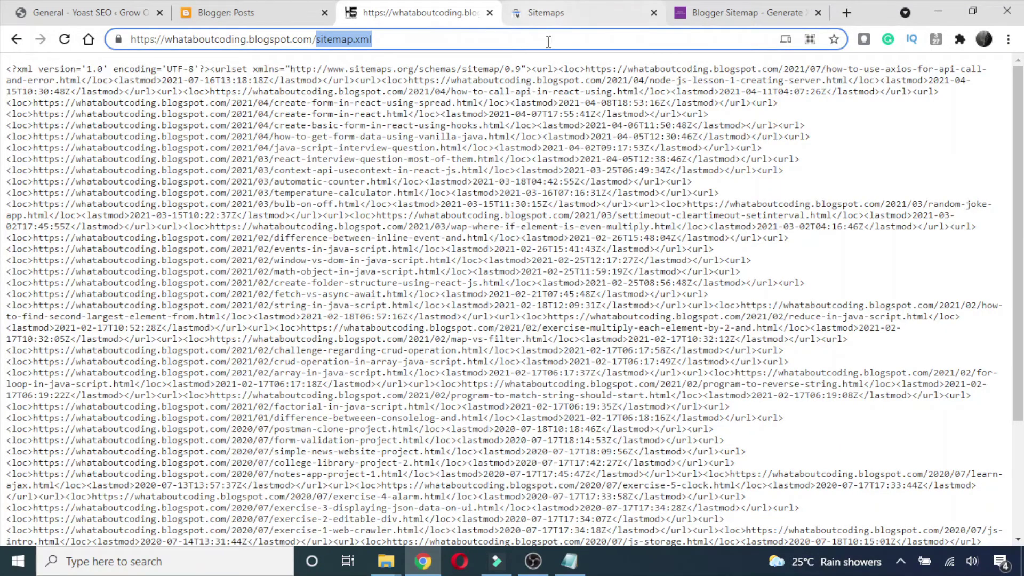
{"action": "left_click", "coordinate": [555, 8]}
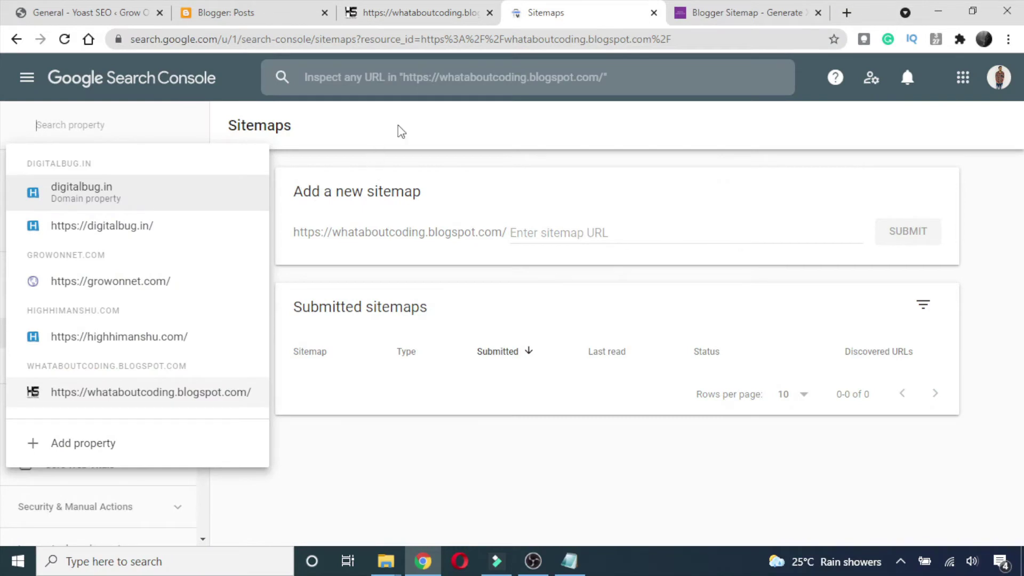
{"action": "left_click", "coordinate": [164, 128]}
{"action": "left_click", "coordinate": [117, 401]}
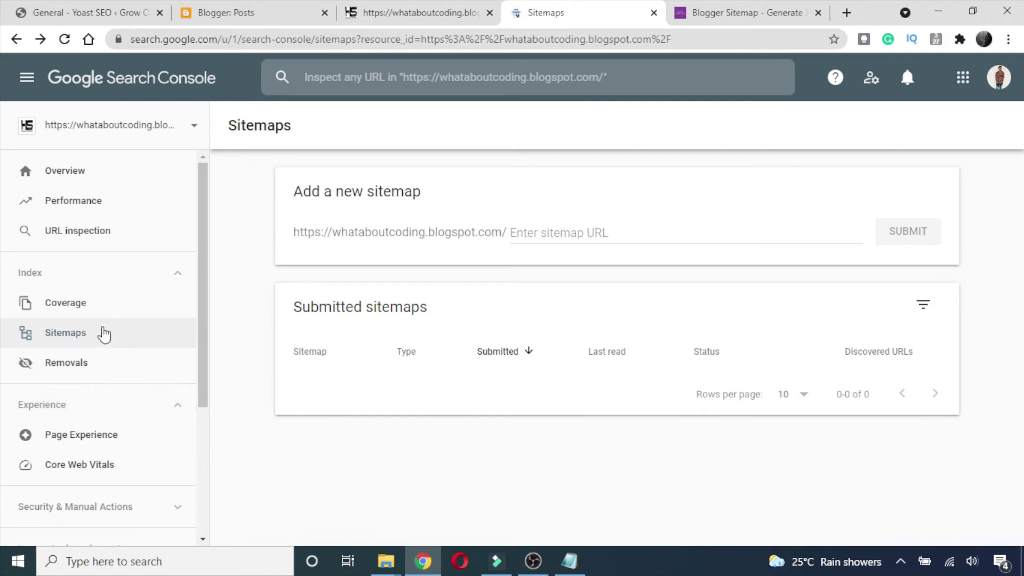
{"action": "left_click", "coordinate": [84, 335]}
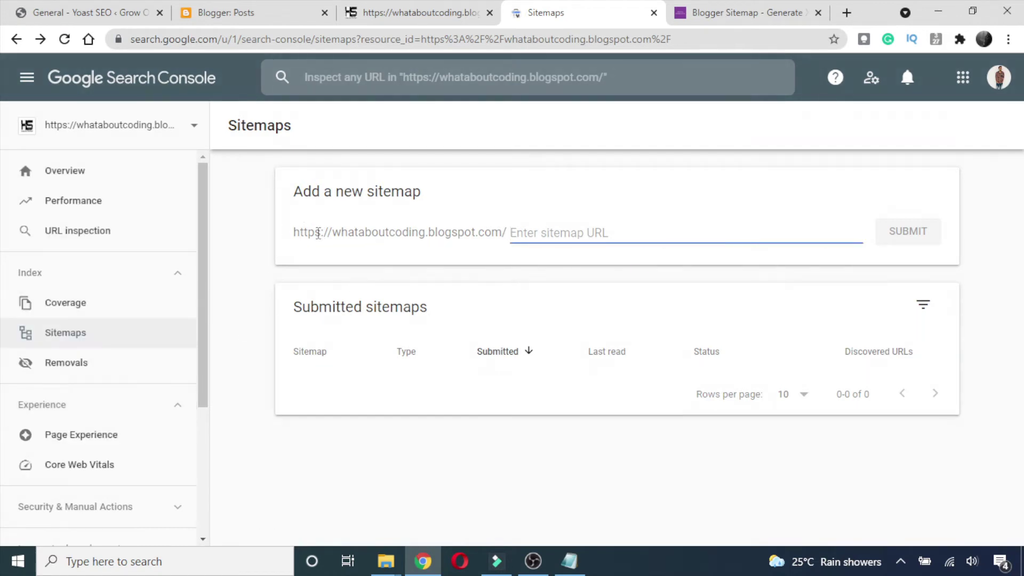
{"action": "left_click_drag", "start_coordinate": [293, 233], "coordinate": [471, 232]}
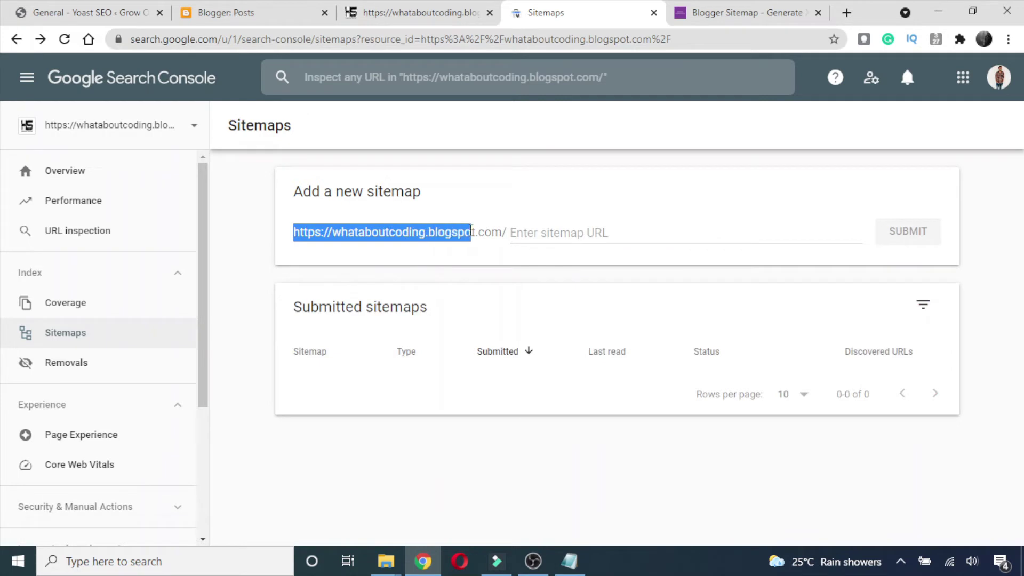
{"action": "left_click", "coordinate": [525, 229]}
{"action": "key", "text": "ctrl+v"}
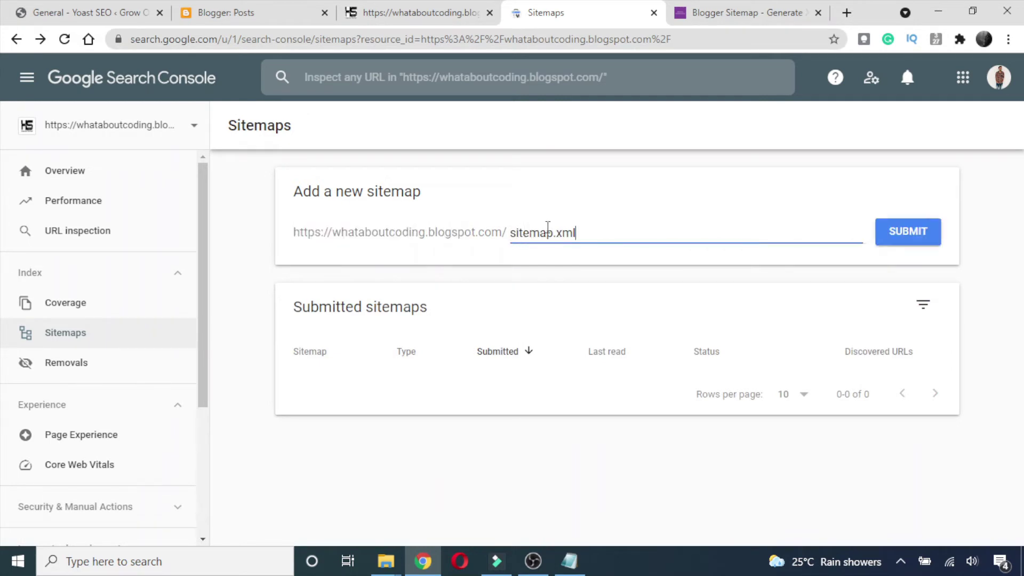
{"action": "left_click", "coordinate": [914, 238]}
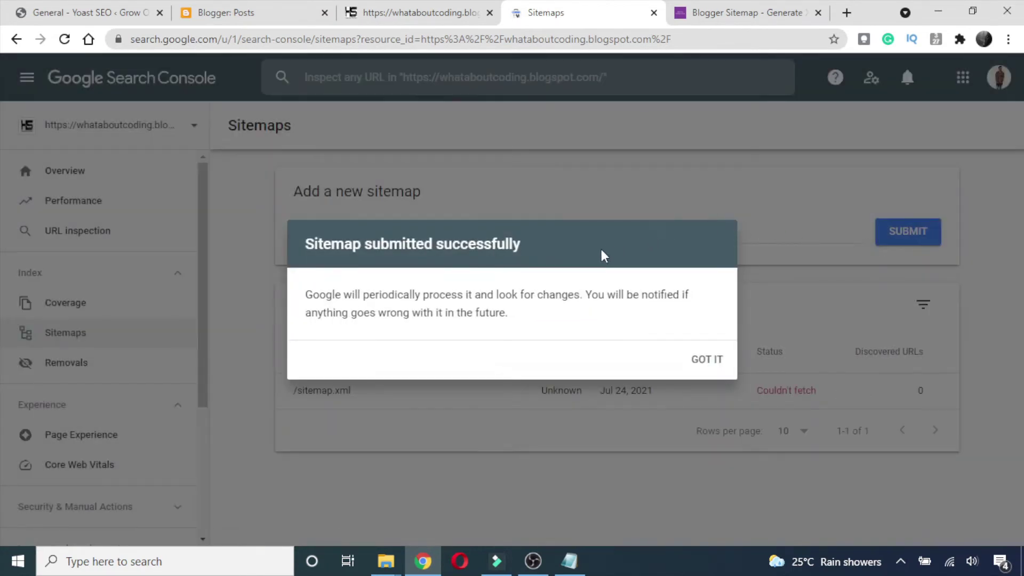
{"action": "left_click", "coordinate": [708, 360]}
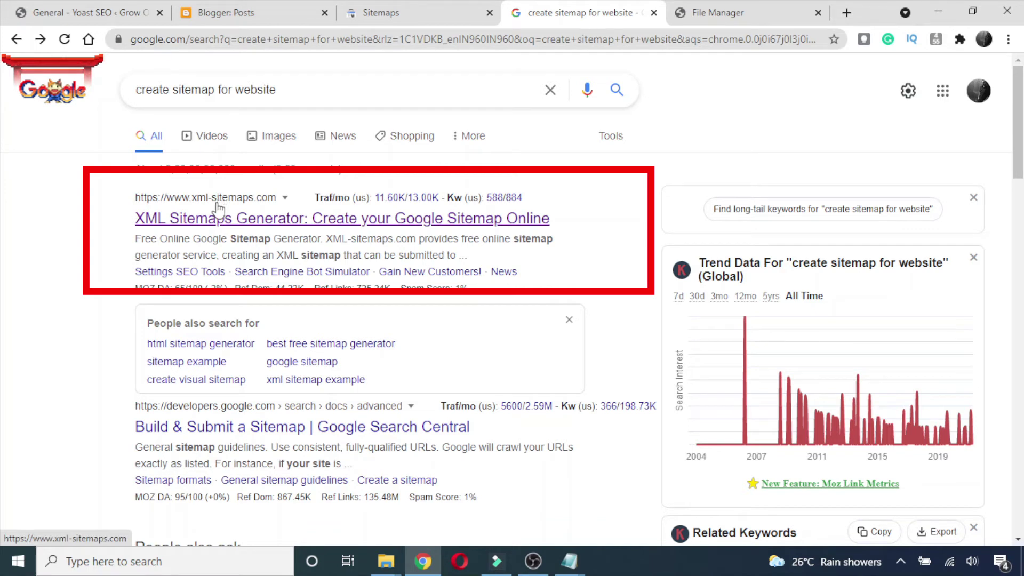
{"action": "left_click", "coordinate": [233, 217]}
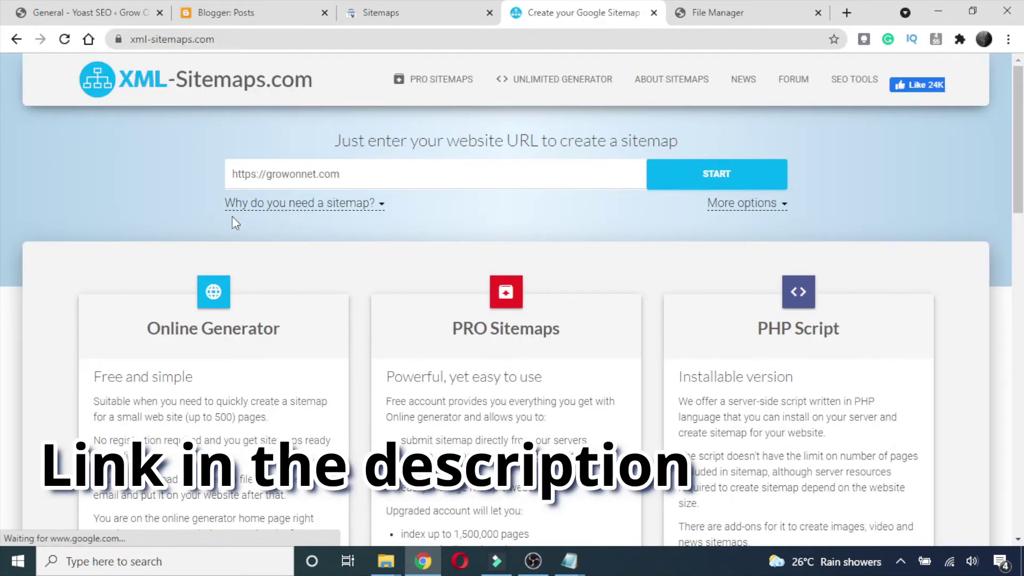
{"action": "key", "text": "ctrl+a"}
{"action": "key", "text": "BackSpace"}
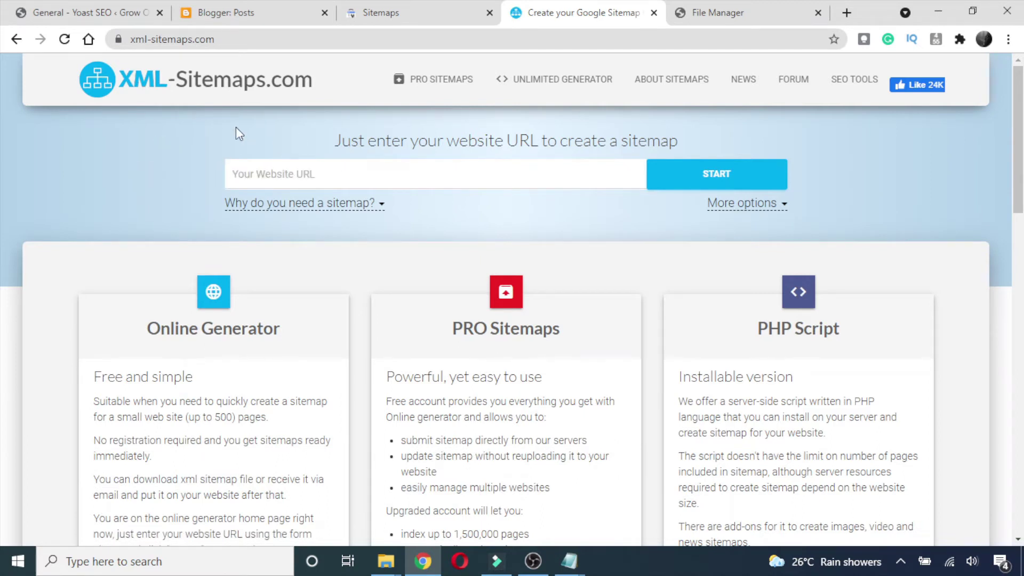
{"action": "type", "text": "https://growonnet.com"}
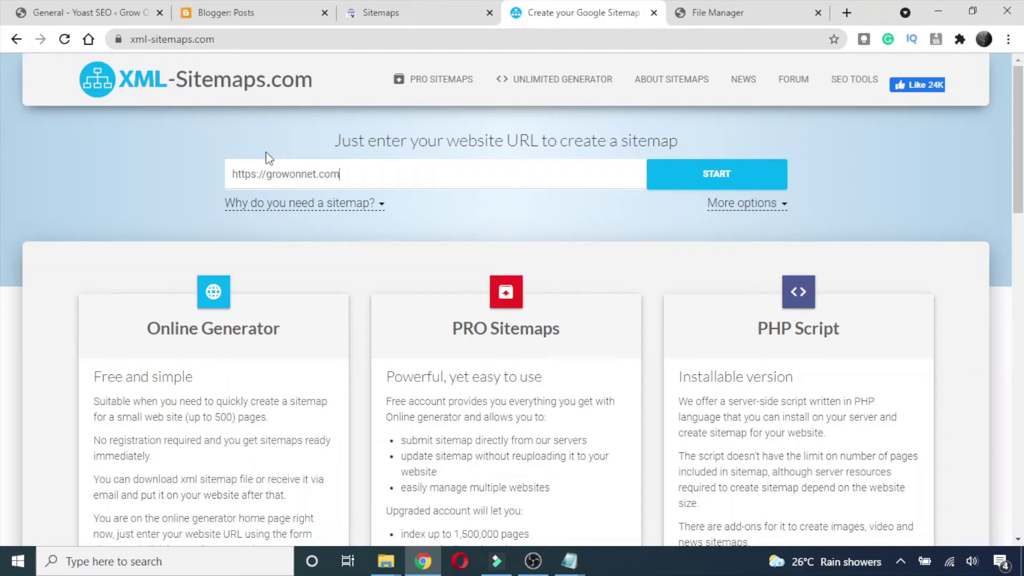
{"action": "left_click", "coordinate": [697, 176]}
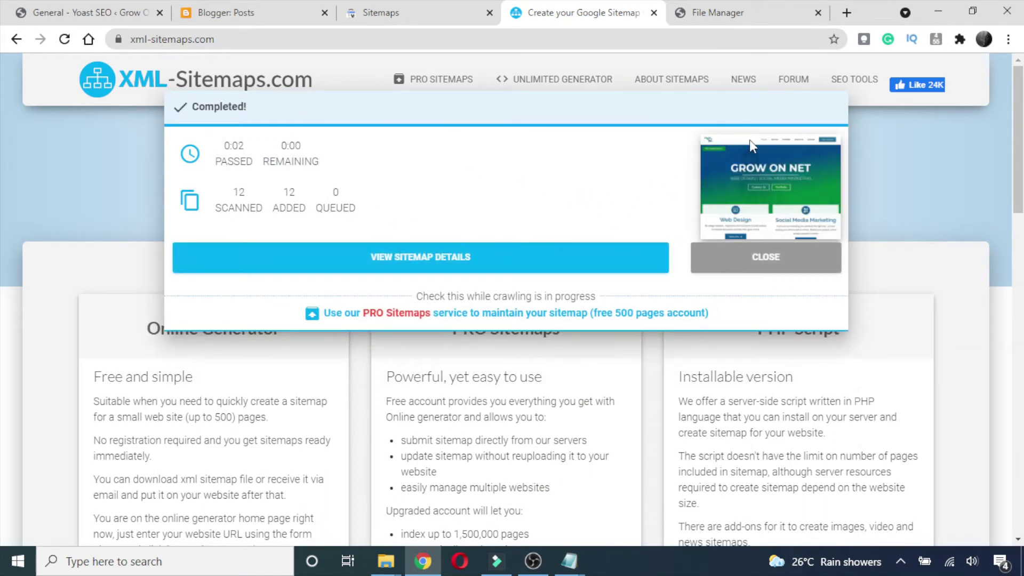
Step: View the details of the generated growonnet.com sitemap and download its XML sitemap file
{"action": "left_click", "coordinate": [411, 260]}
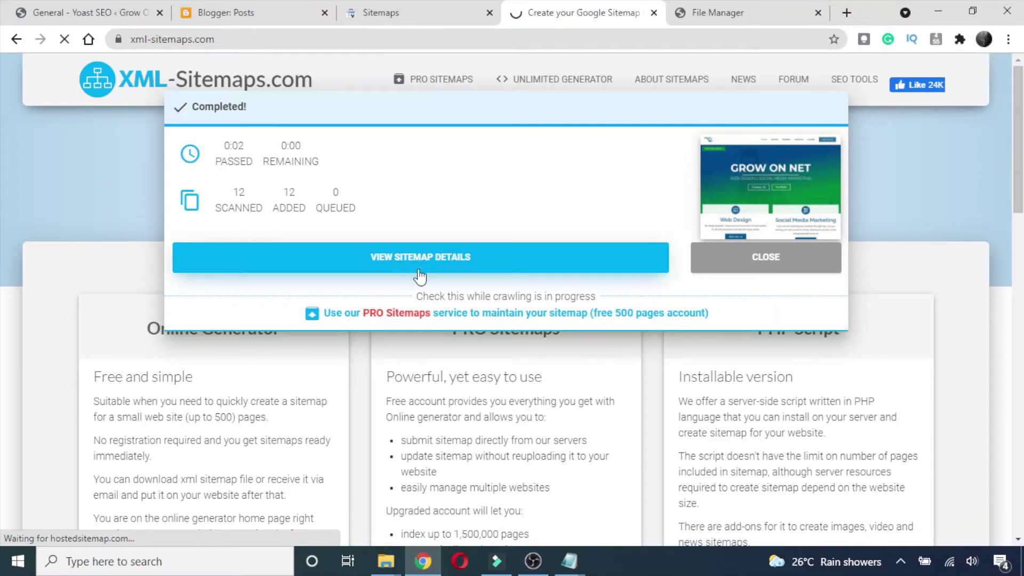
{"action": "scroll", "coordinate": [454, 220], "scroll_direction": "down", "scroll_amount": 1}
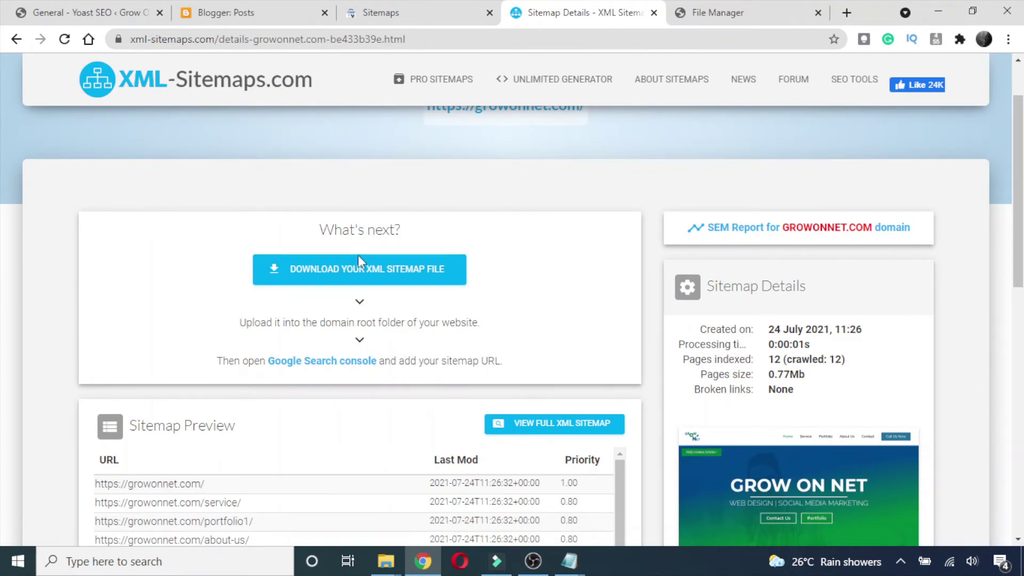
{"action": "left_click", "coordinate": [380, 270]}
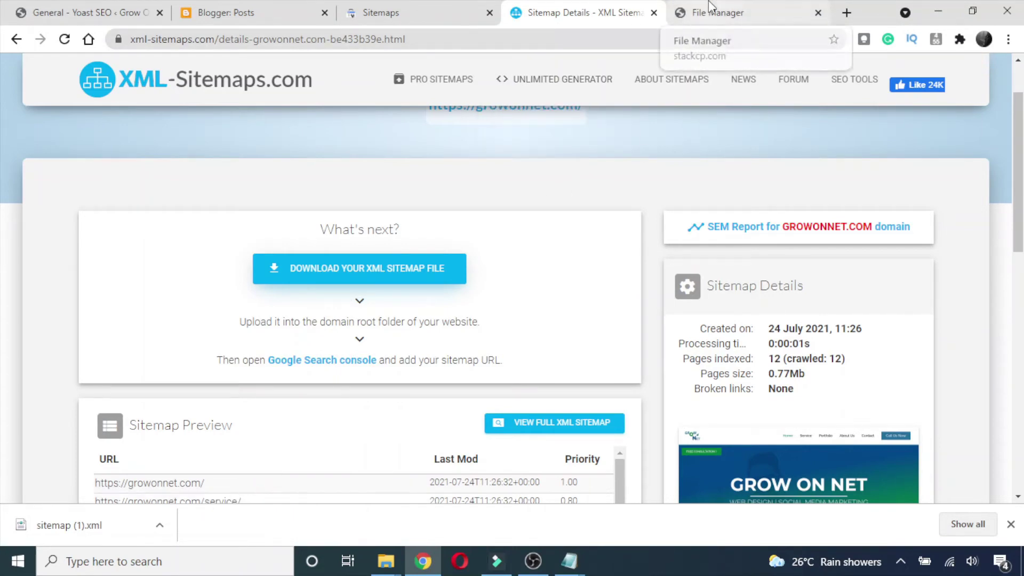
Step: In the growonnet.com hosting panel, search the tools for "file", launch File Manager and open the public_html folder
{"action": "left_click", "coordinate": [733, 16]}
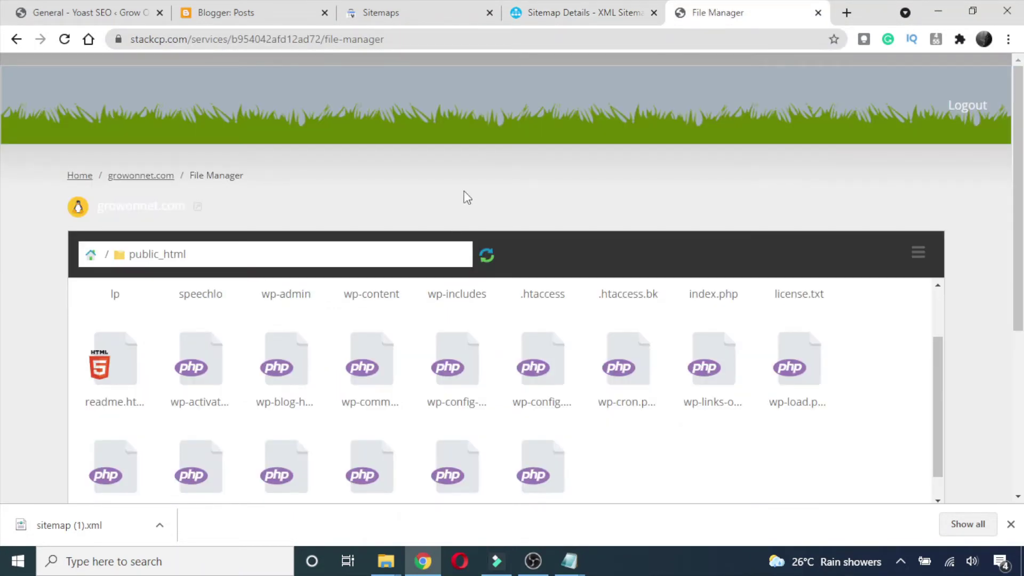
{"action": "key", "text": "alt+Left"}
{"action": "scroll", "coordinate": [304, 205], "scroll_direction": "down", "scroll_amount": 2}
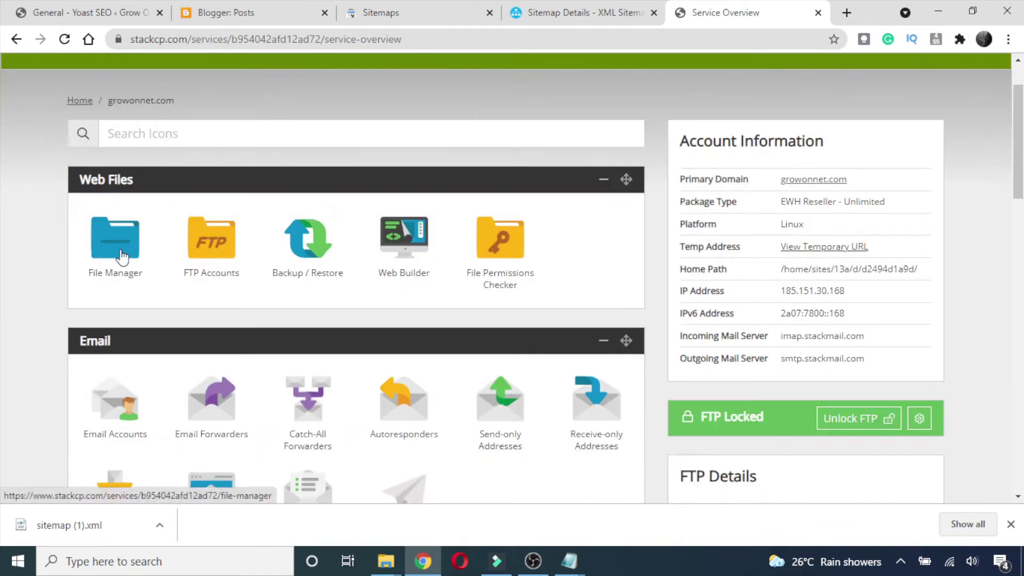
{"action": "left_click", "coordinate": [150, 131]}
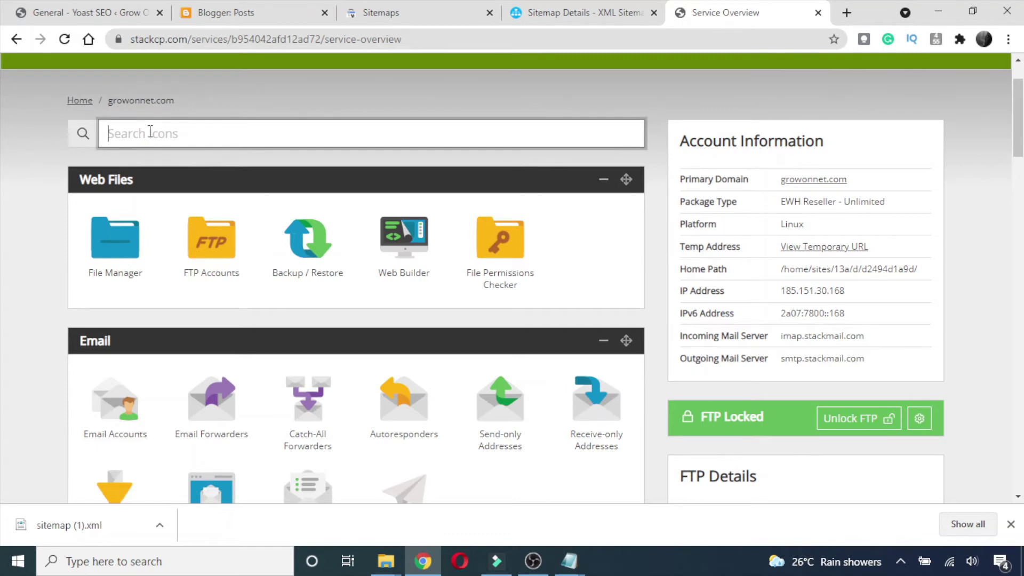
{"action": "type", "text": "file"}
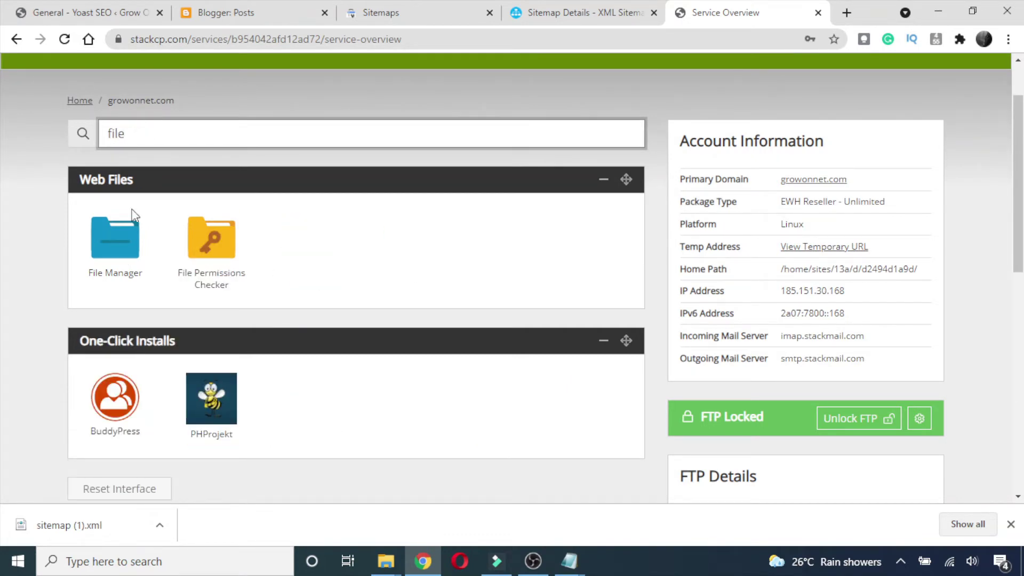
{"action": "left_click", "coordinate": [103, 247]}
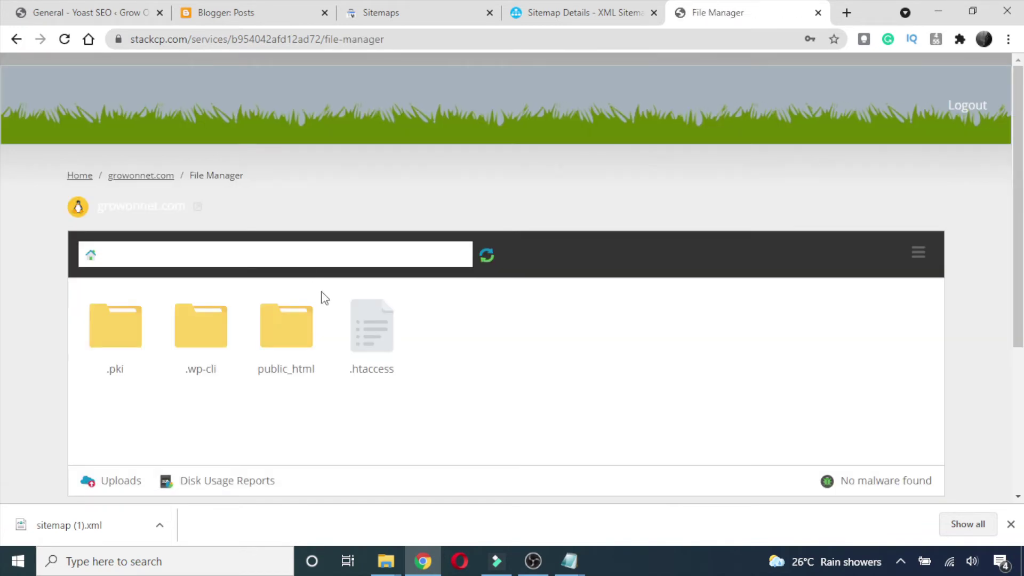
{"action": "double_click", "coordinate": [284, 336]}
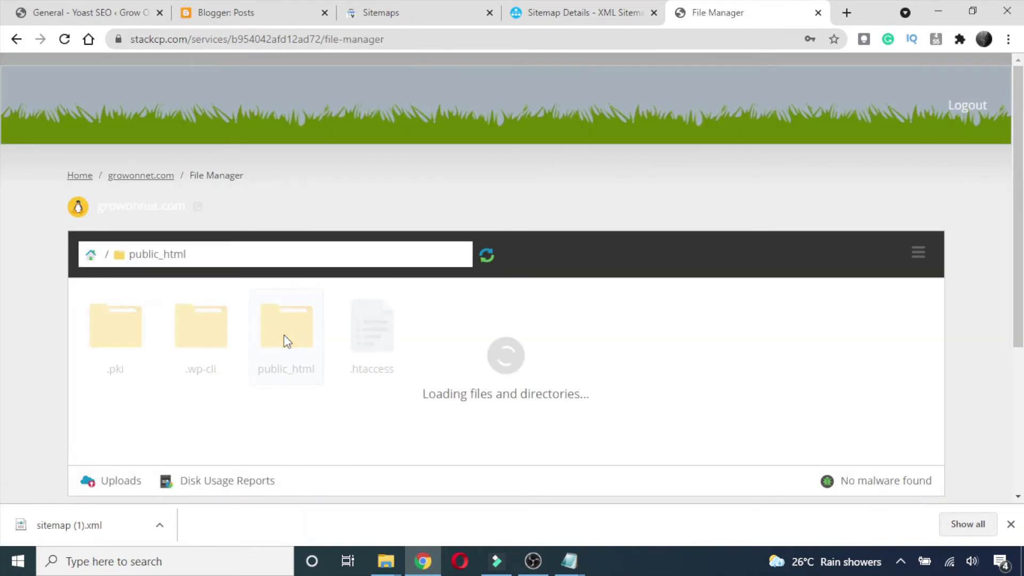
{"action": "scroll", "coordinate": [384, 325], "scroll_direction": "down", "scroll_amount": 3}
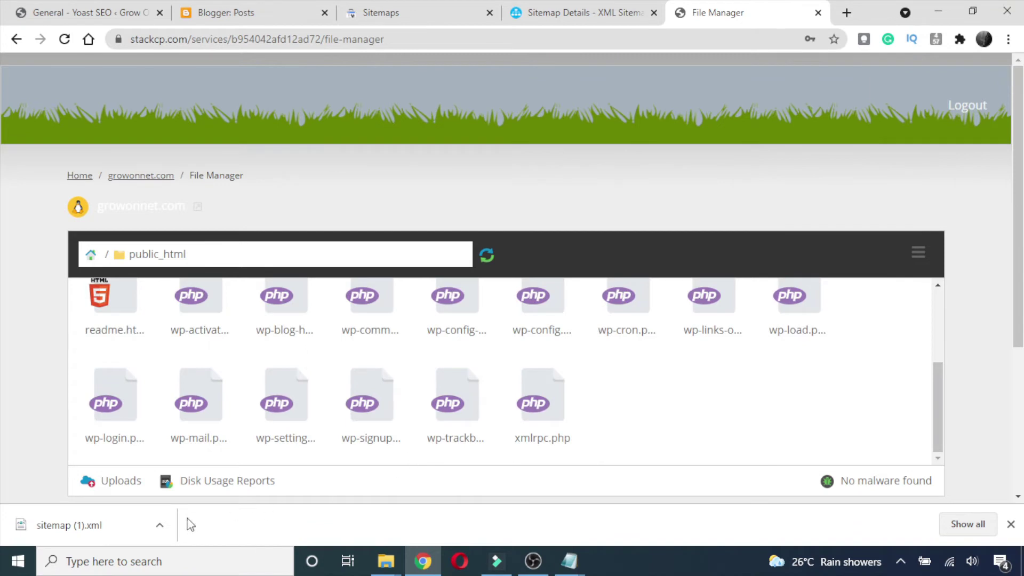
Step: Show the downloaded sitemap (1).xml in its folder, delete that duplicate and return to File Manager
{"action": "left_click", "coordinate": [160, 525]}
{"action": "left_click", "coordinate": [202, 473]}
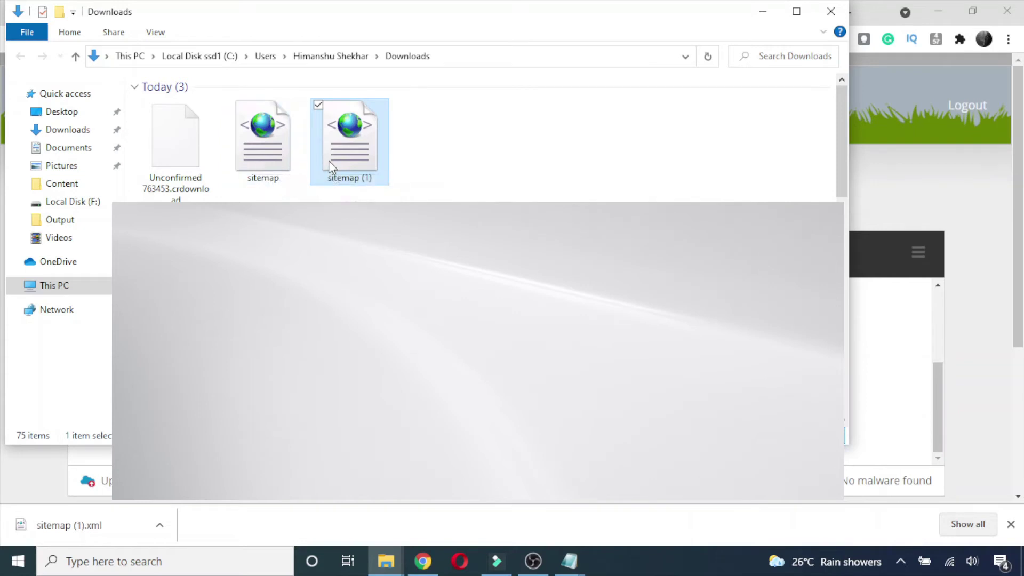
{"action": "key", "text": "Delete"}
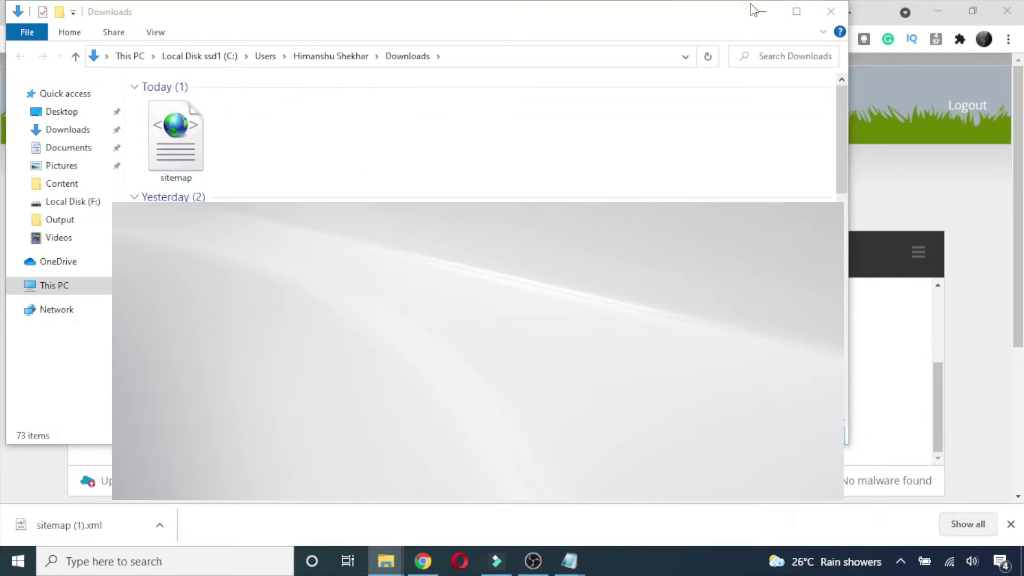
{"action": "key", "text": "alt+Tab"}
Step: Upload sitemap.xml from the Downloads folder into the public_html folder
{"action": "scroll", "coordinate": [329, 344], "scroll_direction": "down", "scroll_amount": 1}
{"action": "scroll", "coordinate": [330, 344], "scroll_direction": "down", "scroll_amount": 4}
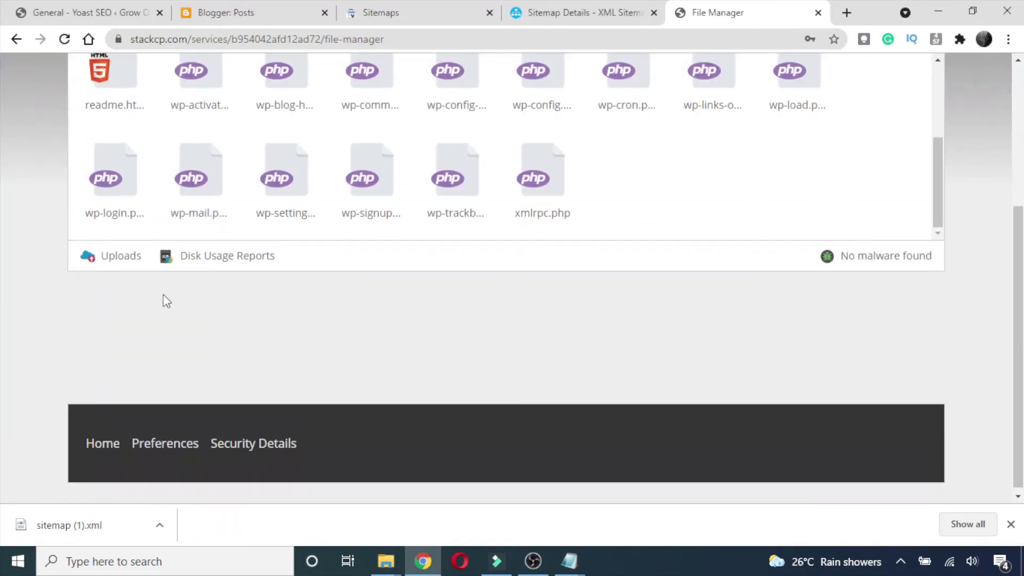
{"action": "left_click", "coordinate": [104, 262]}
{"action": "left_click", "coordinate": [300, 199]}
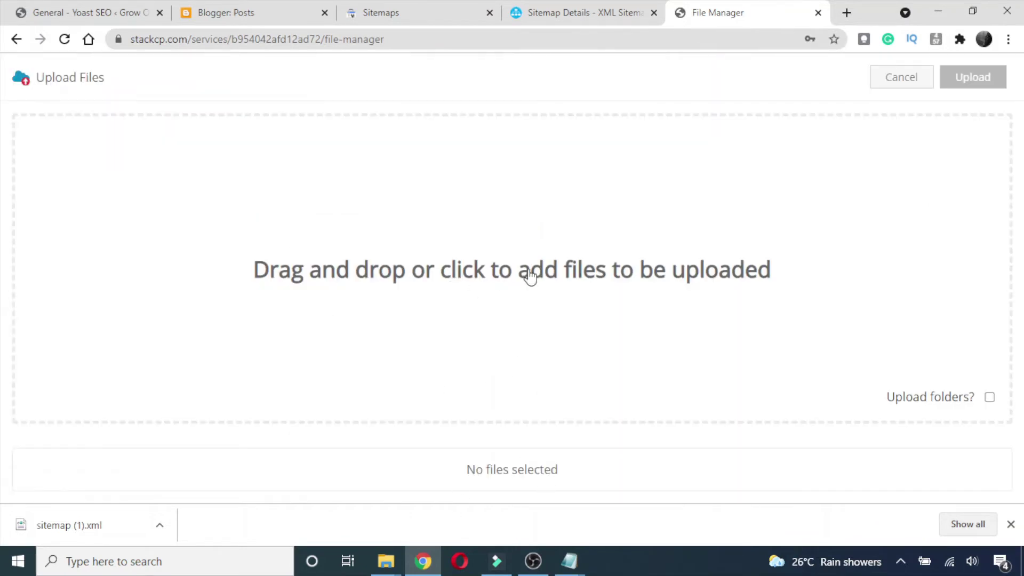
{"action": "mouse_move", "coordinate": [386, 560]}
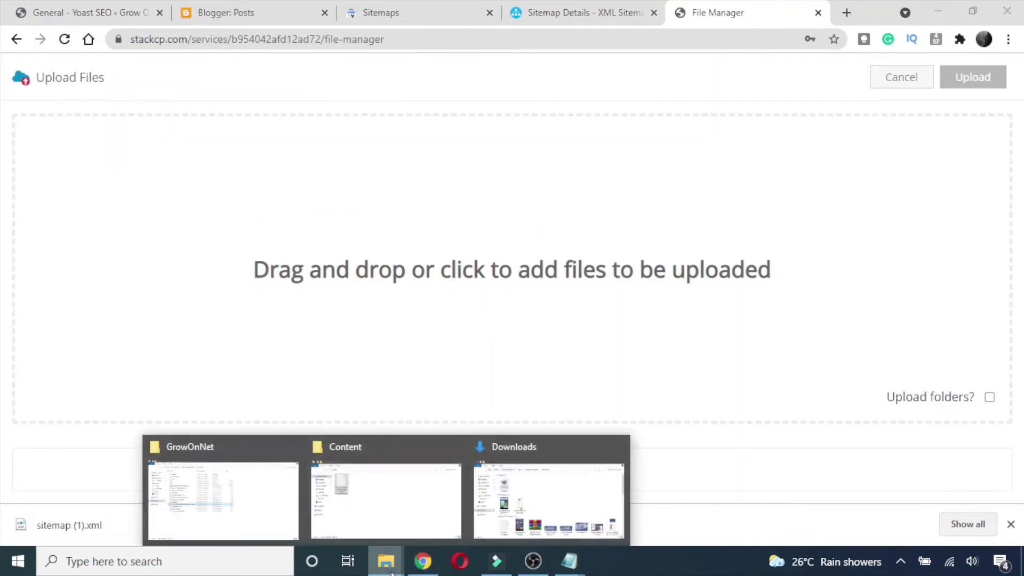
{"action": "left_click", "coordinate": [523, 491]}
{"action": "left_click_drag", "start_coordinate": [174, 139], "coordinate": [937, 279]}
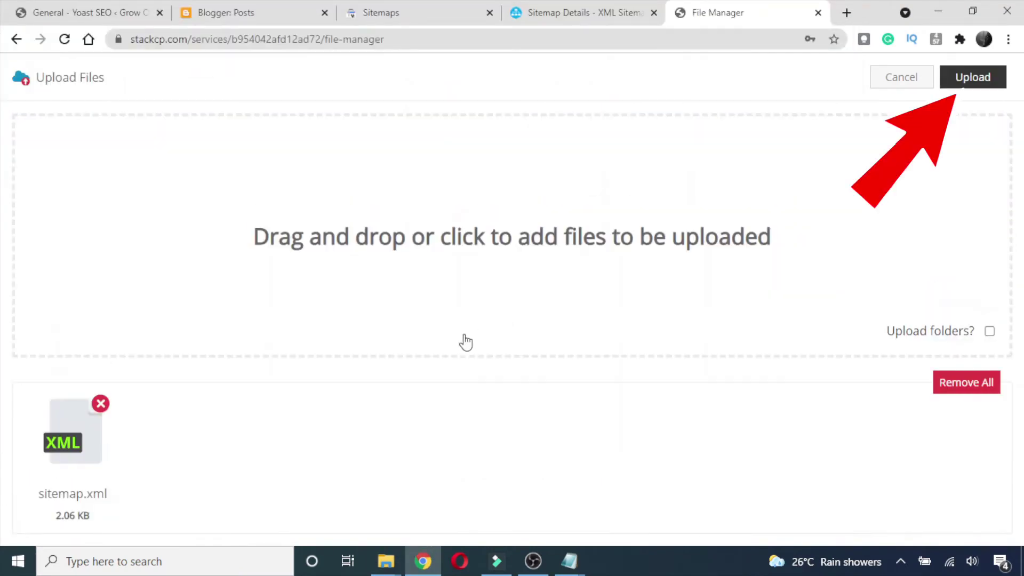
{"action": "left_click", "coordinate": [975, 80]}
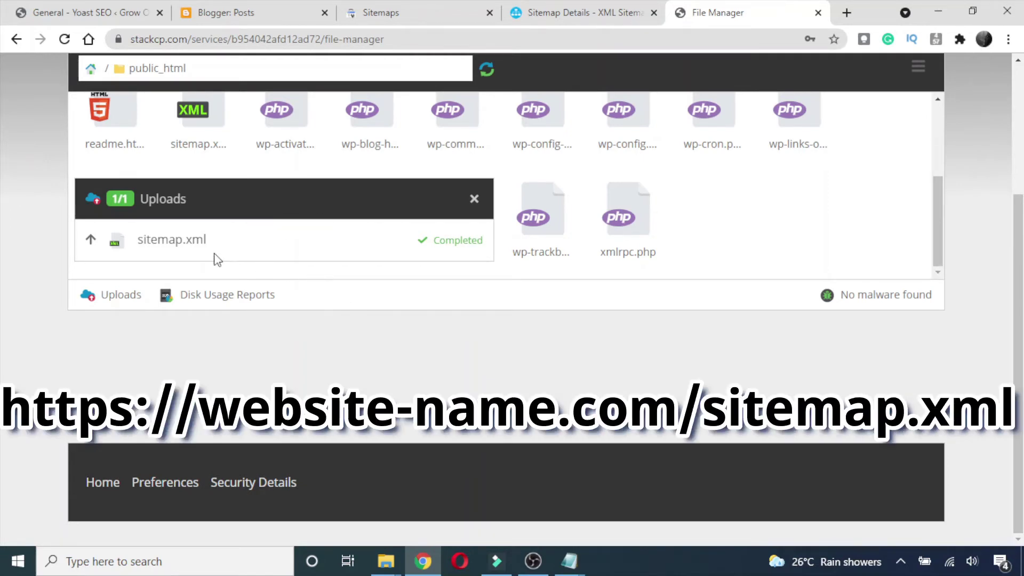
{"action": "left_click_drag", "start_coordinate": [215, 247], "coordinate": [138, 240]}
{"action": "key", "text": "ctrl+c"}
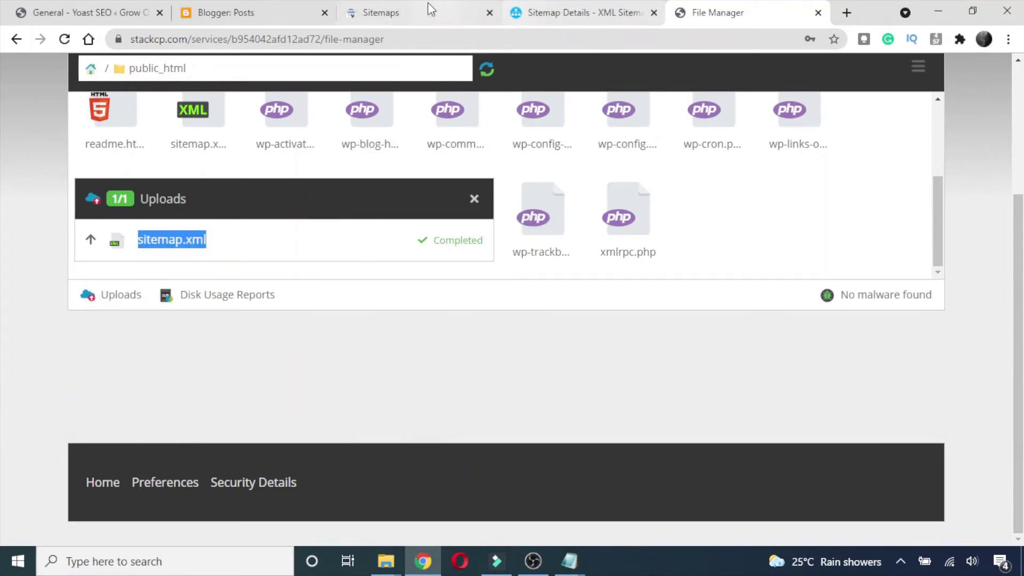
{"action": "left_click", "coordinate": [414, 11]}
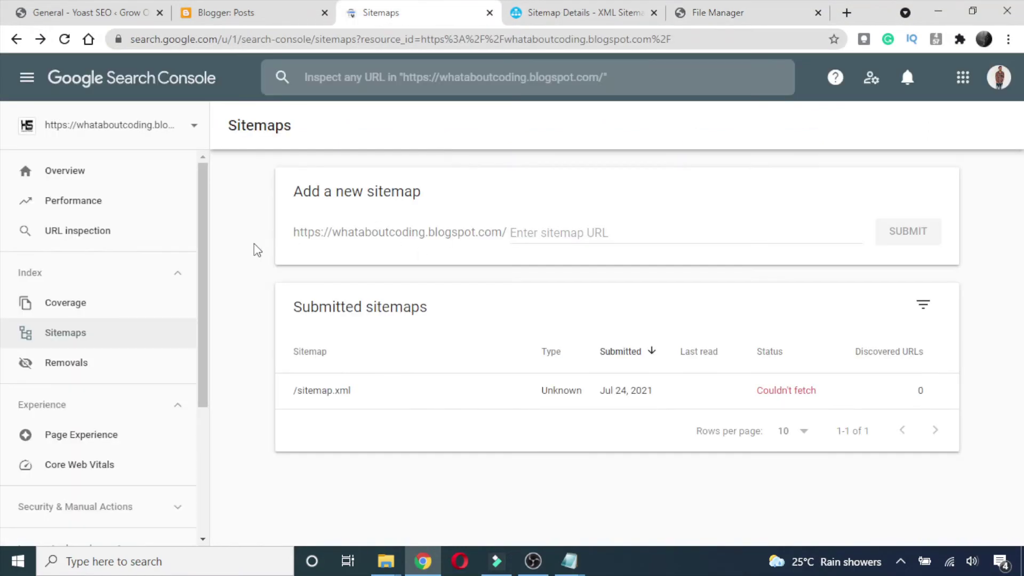
{"action": "left_click", "coordinate": [167, 127]}
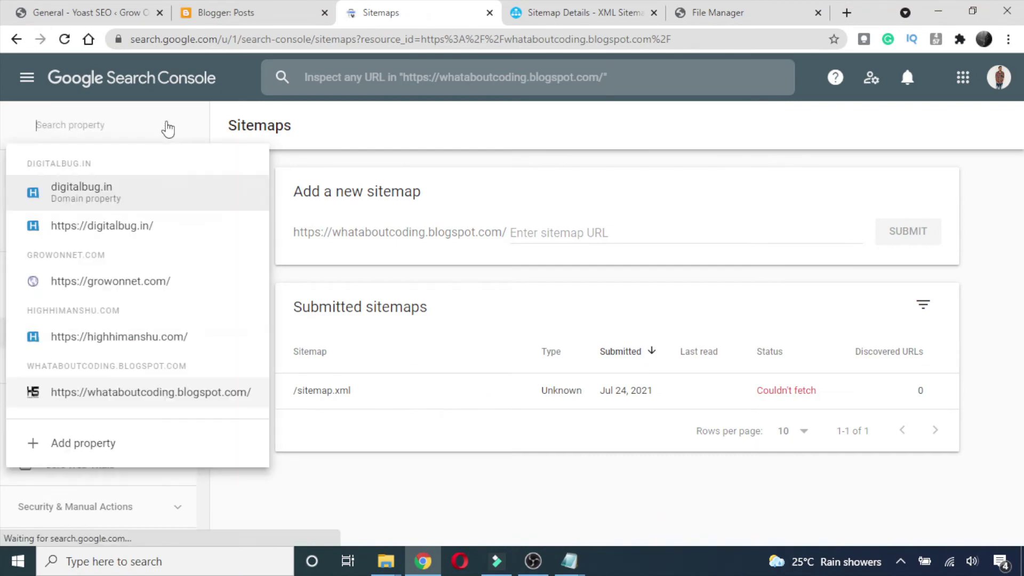
{"action": "left_click", "coordinate": [117, 286]}
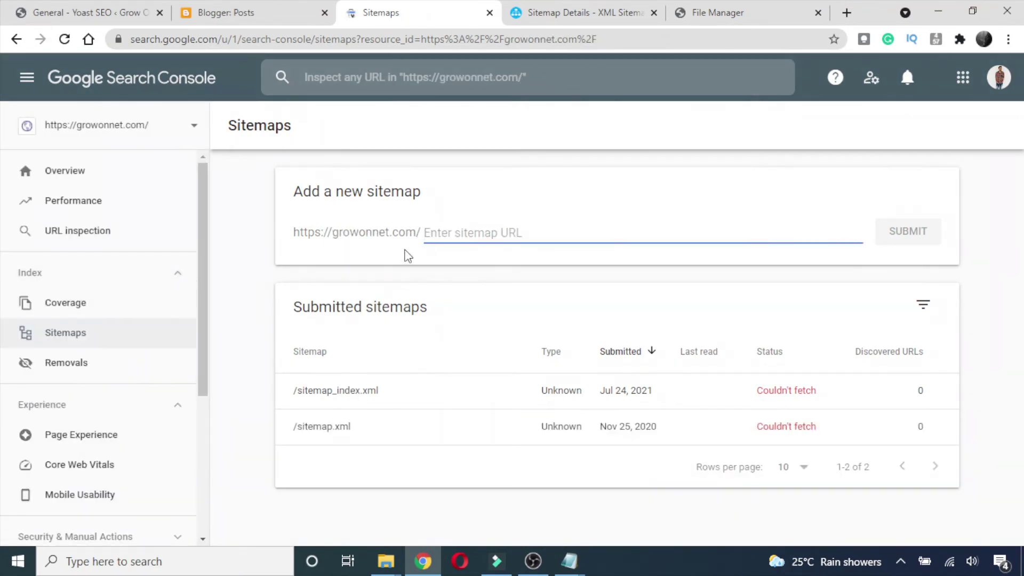
Step: Enter sitemap.xml as the new sitemap URL for growonnet.com and clear the entry again
{"action": "key", "text": "ctrl+v"}
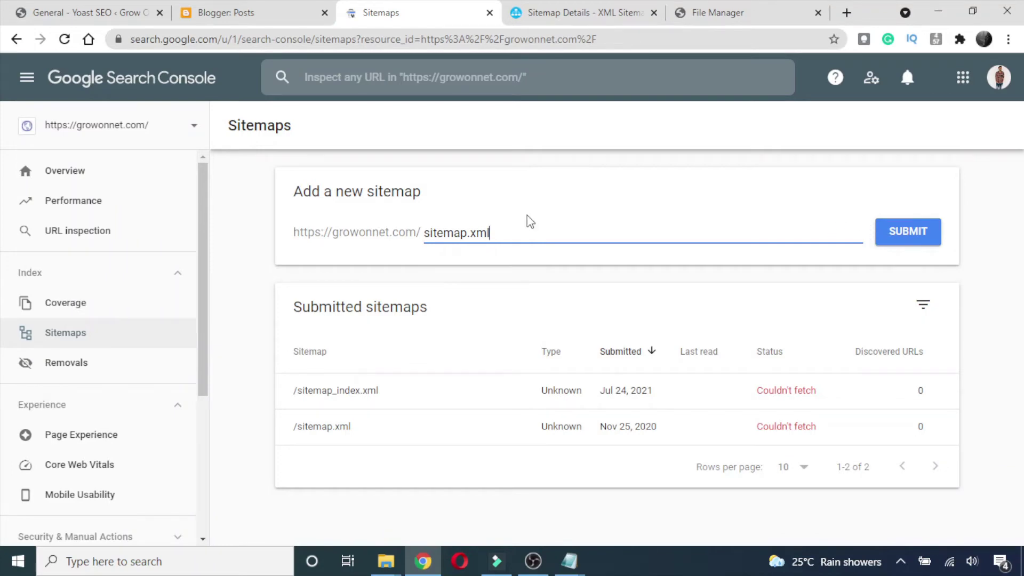
{"action": "left_click_drag", "start_coordinate": [507, 231], "coordinate": [381, 251]}
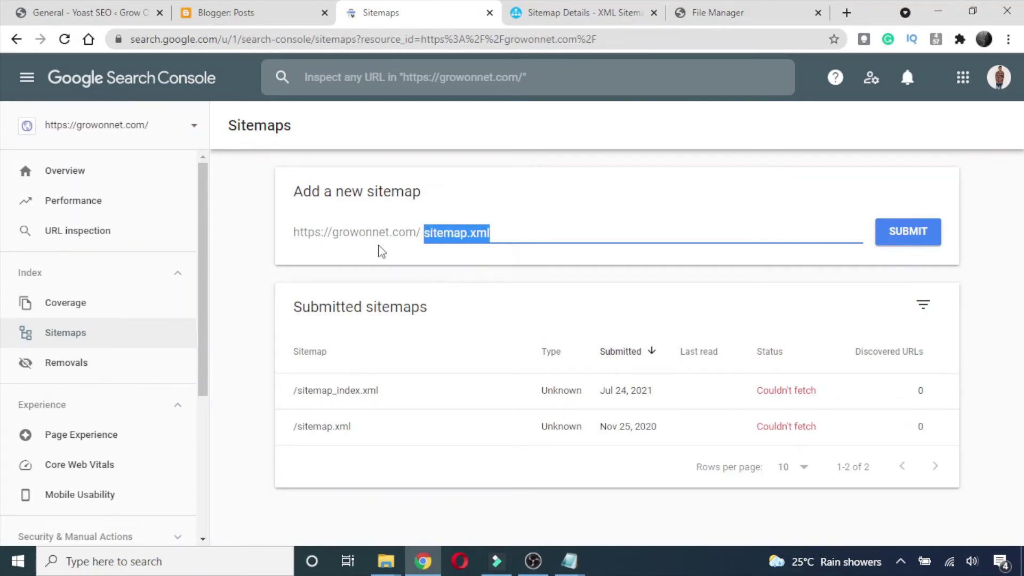
{"action": "key", "text": "BackSpace"}
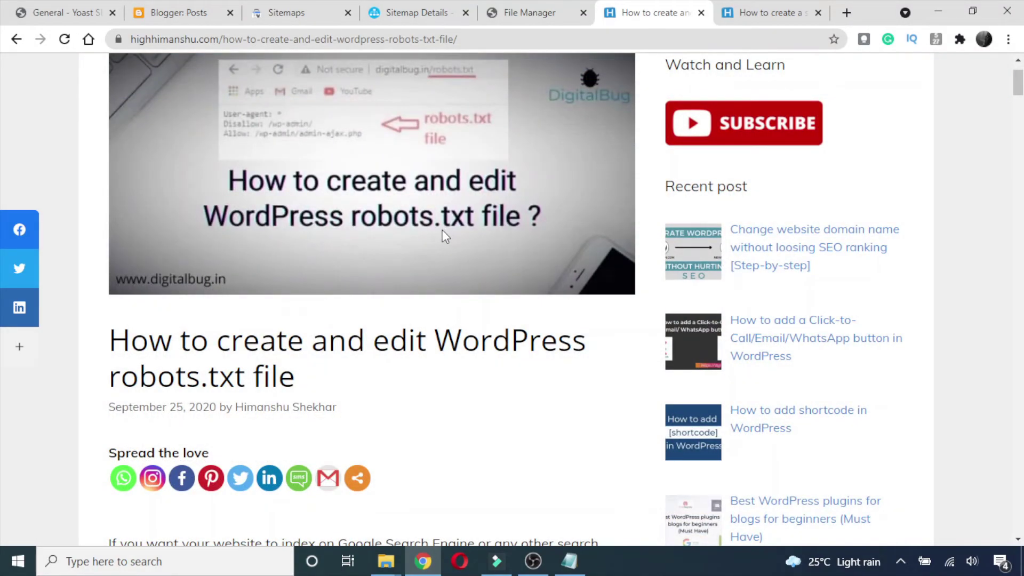
Step: Read the WordPress robots.txt article's table of contents and its sections on what the file is and why crawlers need restrictions
{"action": "scroll", "coordinate": [443, 234], "scroll_direction": "down", "scroll_amount": 5}
{"action": "scroll", "coordinate": [432, 237], "scroll_direction": "up", "scroll_amount": 5}
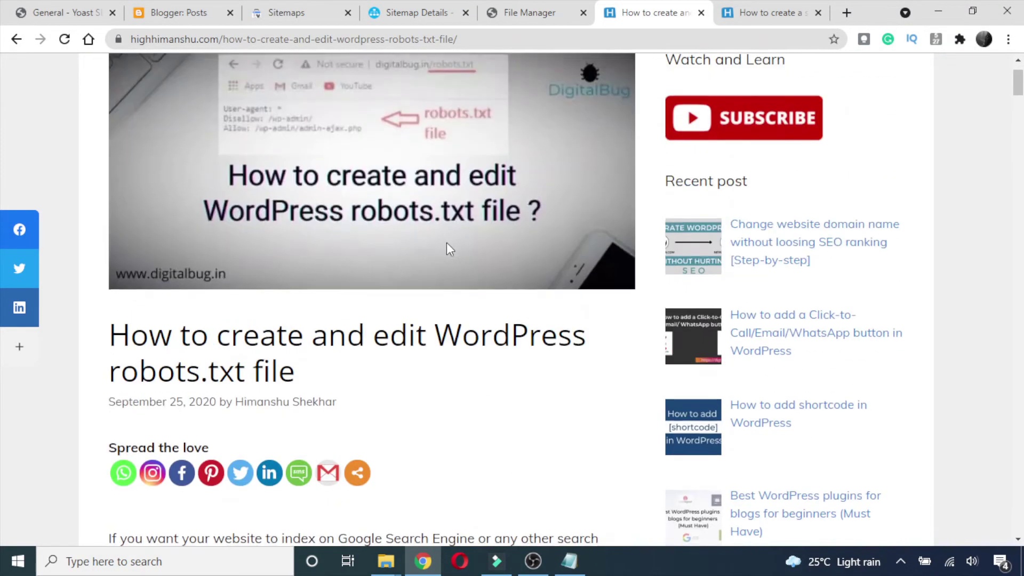
{"action": "scroll", "coordinate": [427, 262], "scroll_direction": "down", "scroll_amount": 8}
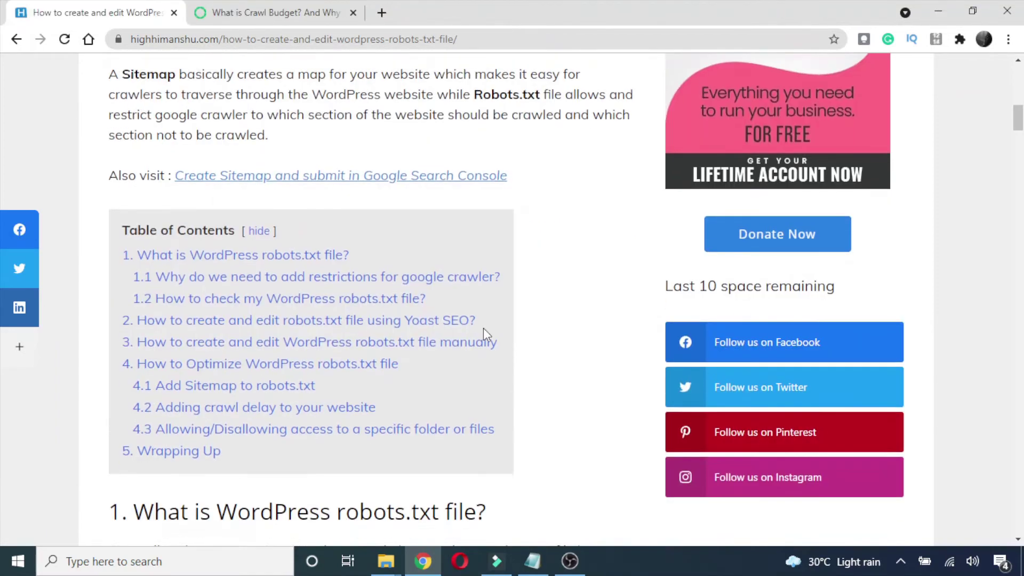
{"action": "scroll", "coordinate": [484, 329], "scroll_direction": "down", "scroll_amount": 1}
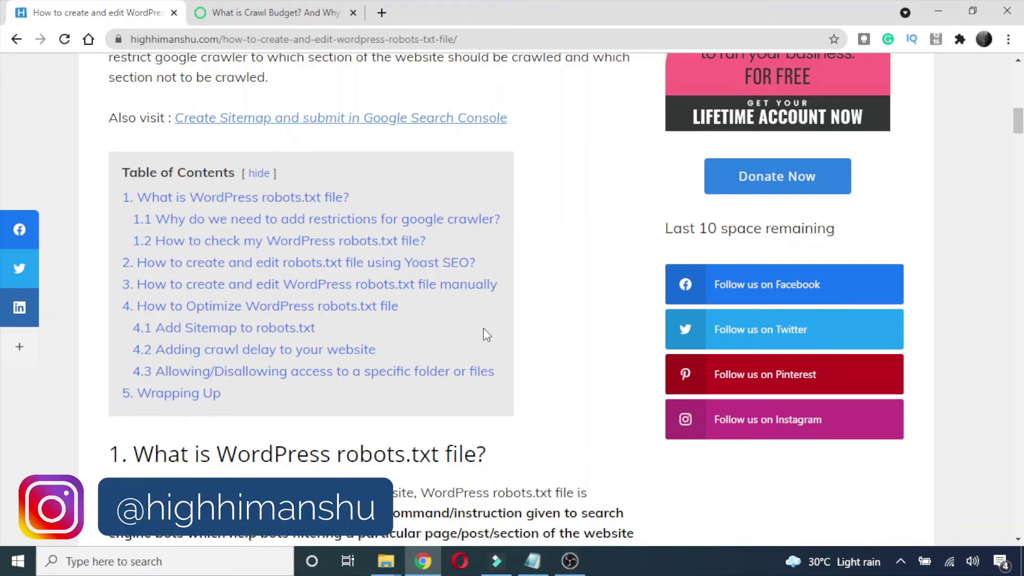
{"action": "scroll", "coordinate": [484, 330], "scroll_direction": "down", "scroll_amount": 4}
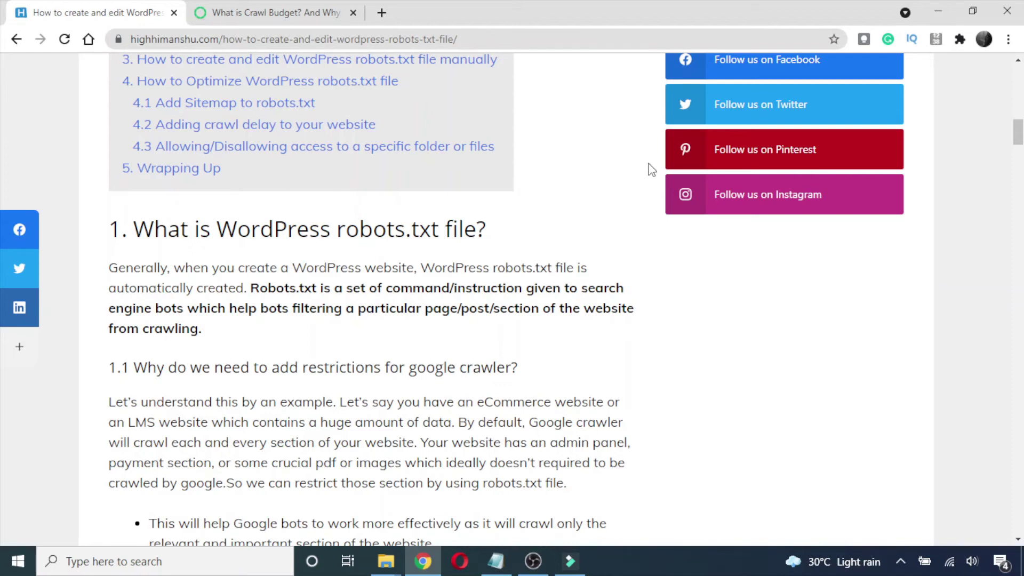
{"action": "scroll", "coordinate": [652, 170], "scroll_direction": "down", "scroll_amount": 3}
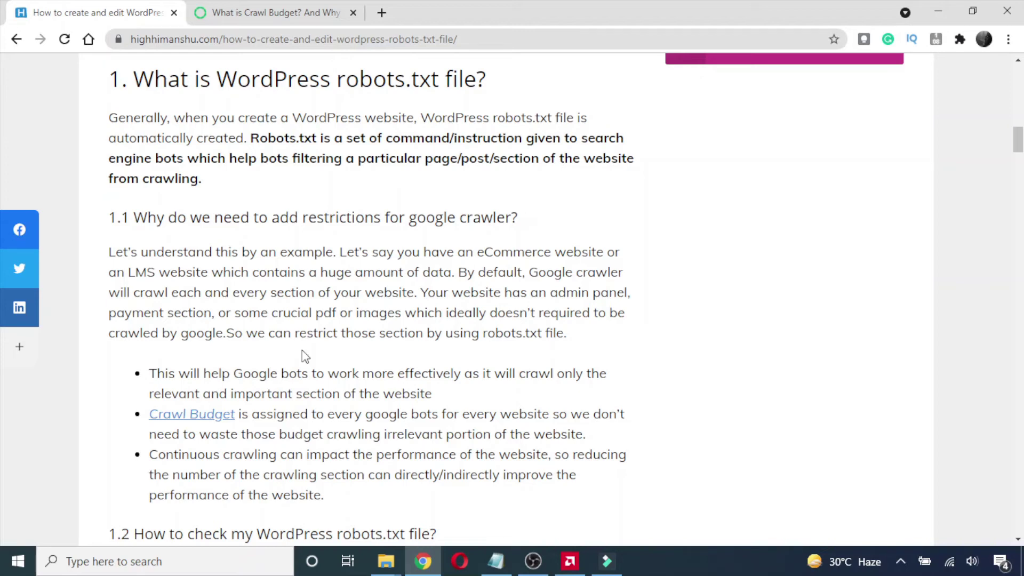
{"action": "scroll", "coordinate": [302, 352], "scroll_direction": "down", "scroll_amount": 3}
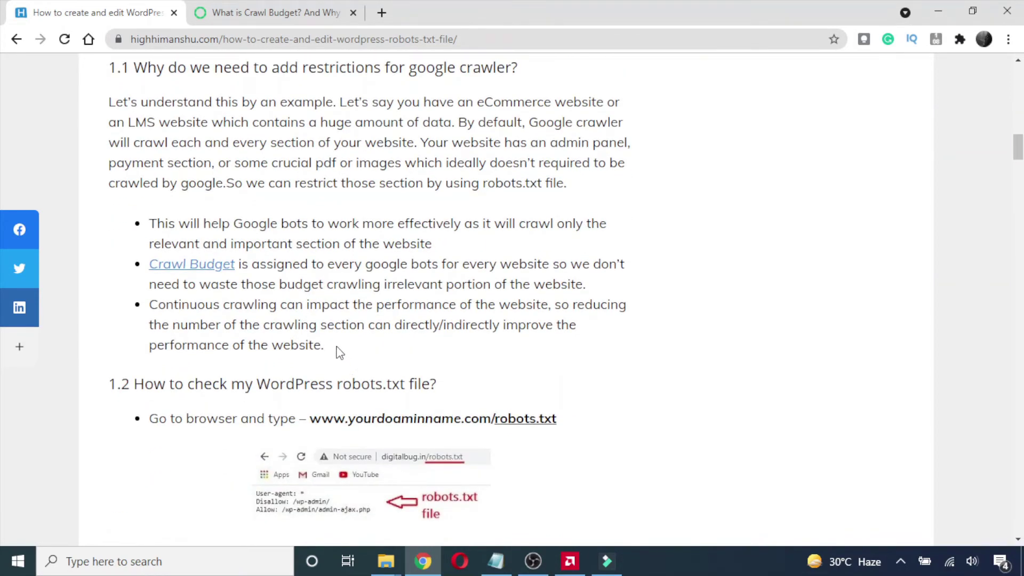
{"action": "left_click_drag", "start_coordinate": [342, 357], "coordinate": [128, 205]}
{"action": "left_click", "coordinate": [303, 205]}
Step: Consult the Backlinko crawl budget article and return to the robots.txt article's section on how to check the file
{"action": "left_click", "coordinate": [285, 4]}
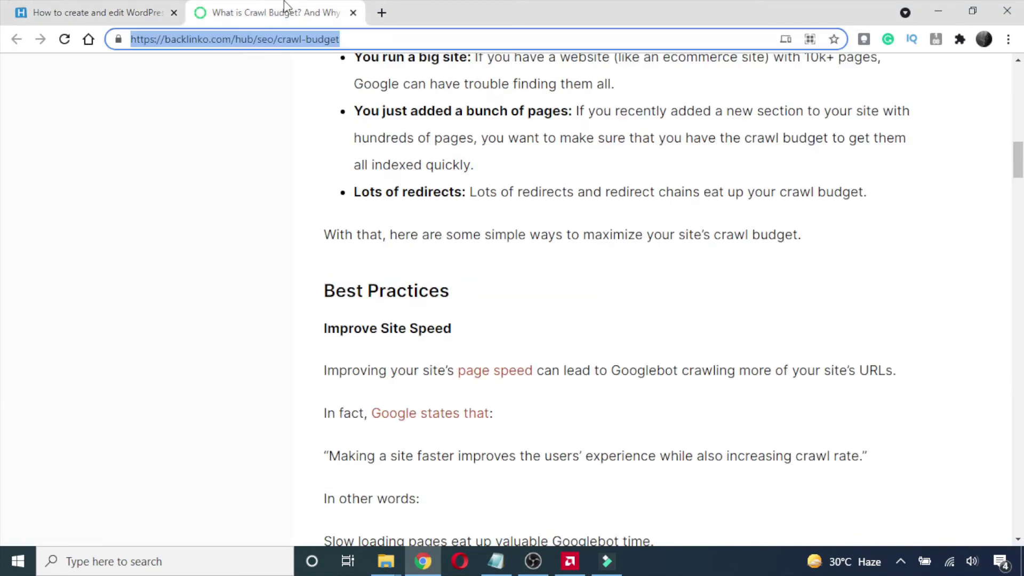
{"action": "left_click_drag", "start_coordinate": [352, 39], "coordinate": [129, 42]}
{"action": "scroll", "coordinate": [176, 107], "scroll_direction": "up", "scroll_amount": 1}
{"action": "left_click", "coordinate": [104, 12]}
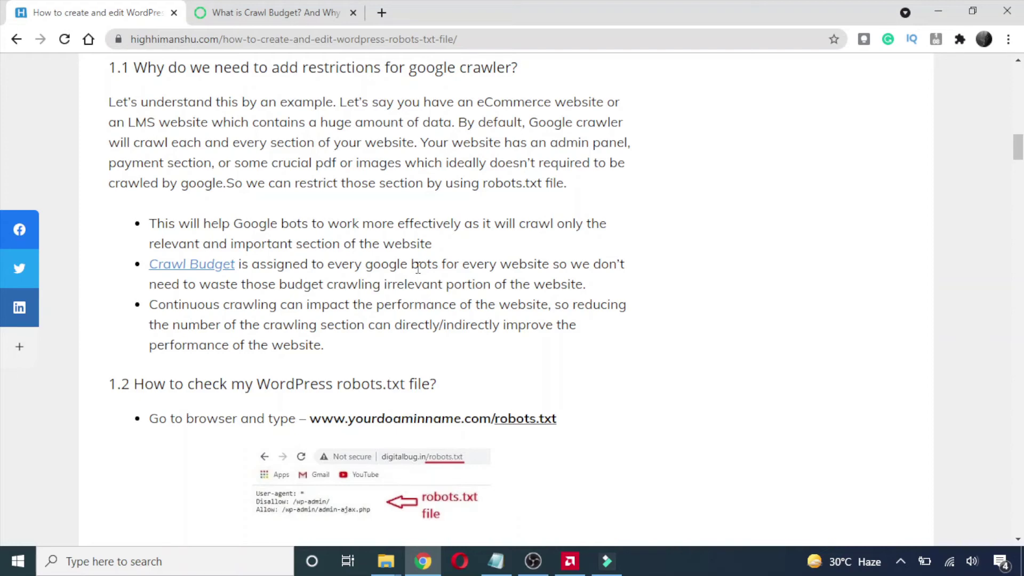
{"action": "scroll", "coordinate": [527, 363], "scroll_direction": "down", "scroll_amount": 3}
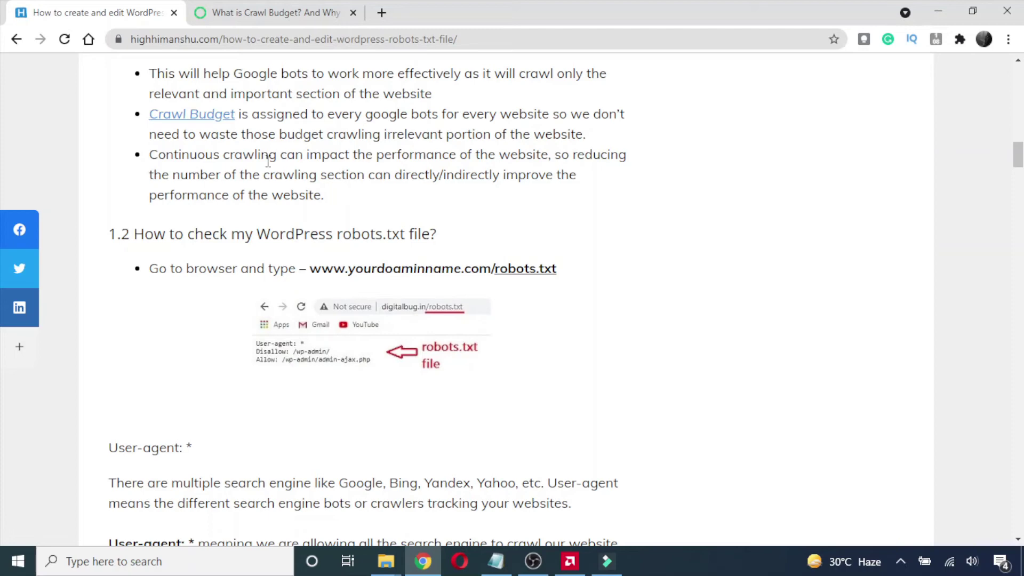
{"action": "left_click", "coordinate": [202, 8]}
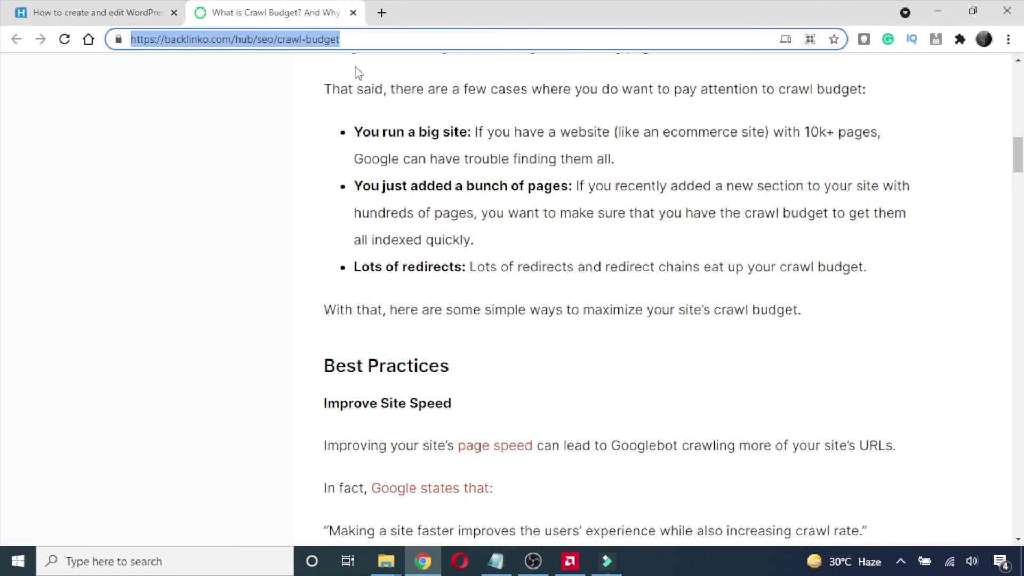
{"action": "scroll", "coordinate": [438, 175], "scroll_direction": "up", "scroll_amount": 4}
{"action": "key", "text": "ctrl+Tab"}
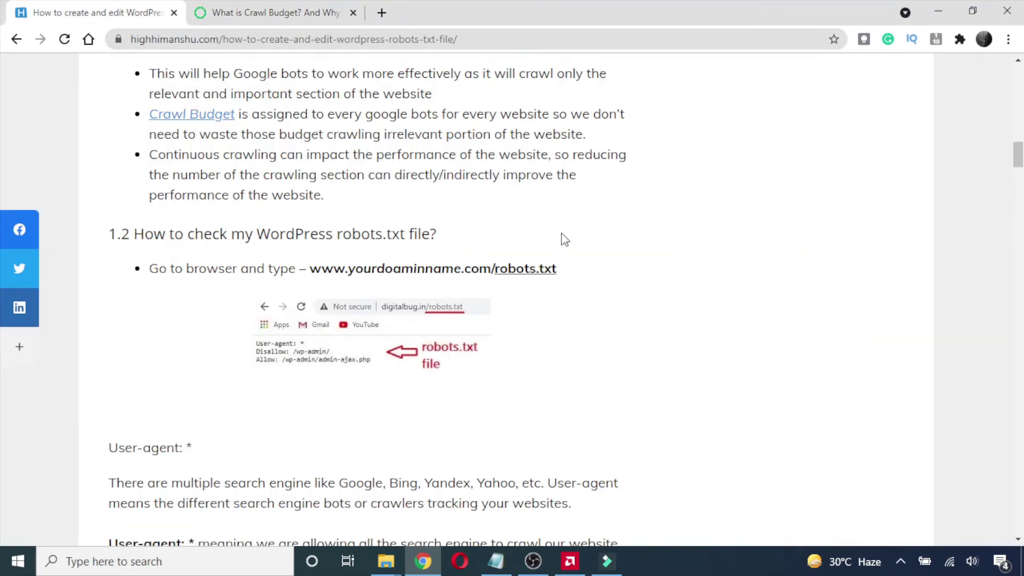
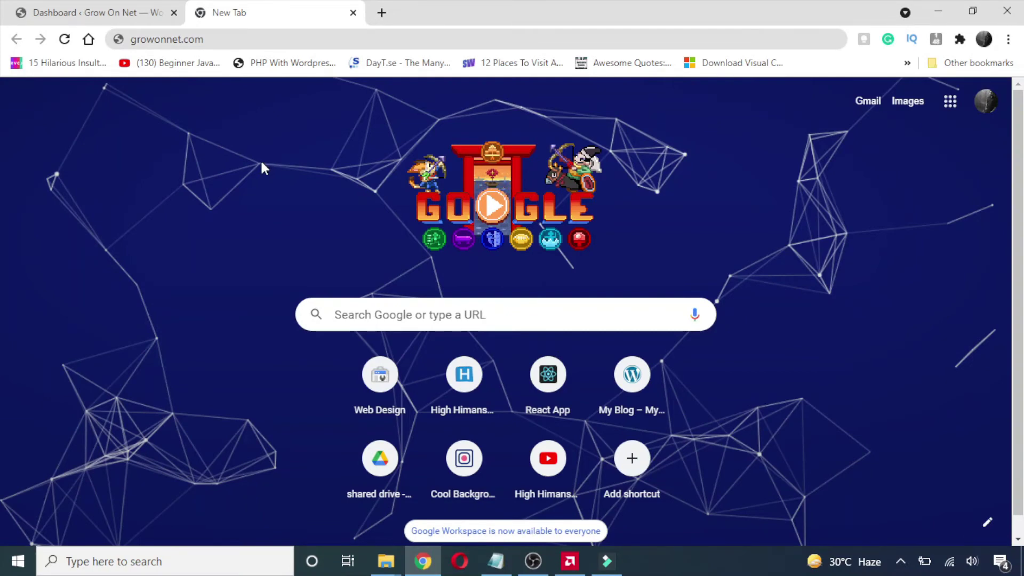
Step: Open growonnet.com/robots.txt in the browser and examine its User-agent, Disallow and Allow rules
{"action": "left_click", "coordinate": [214, 43]}
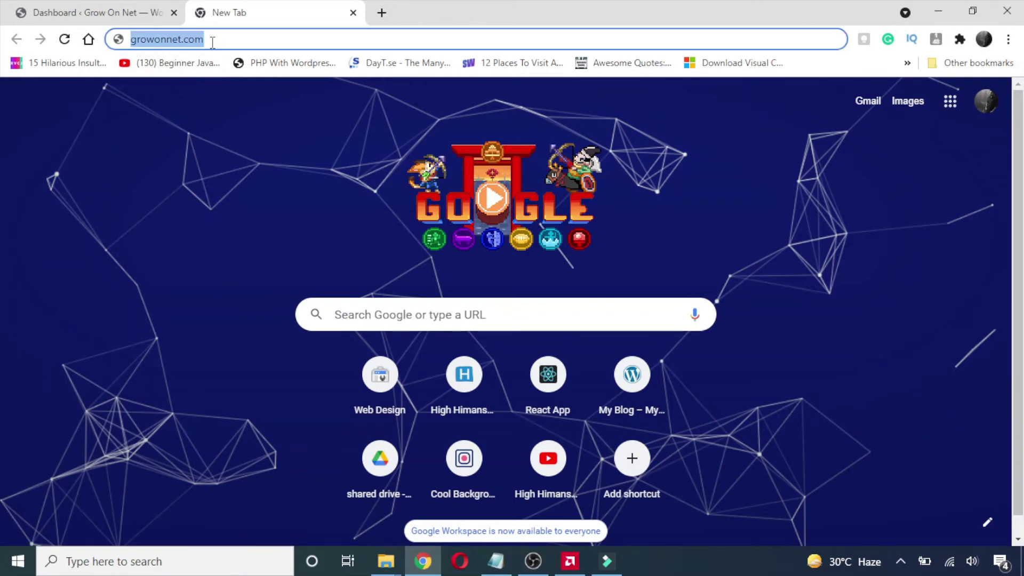
{"action": "left_click", "coordinate": [212, 43]}
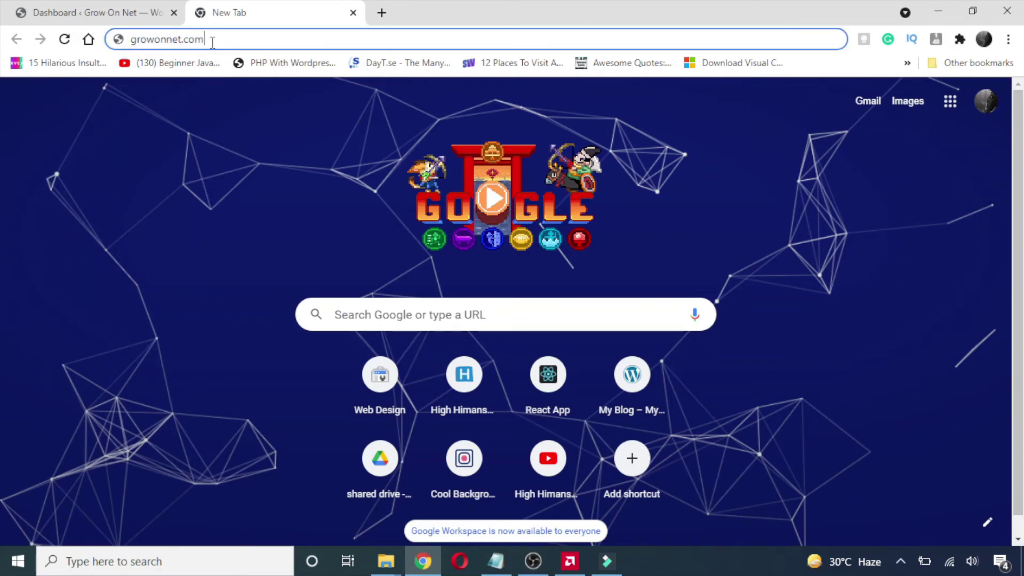
{"action": "type", "text": "/robot"}
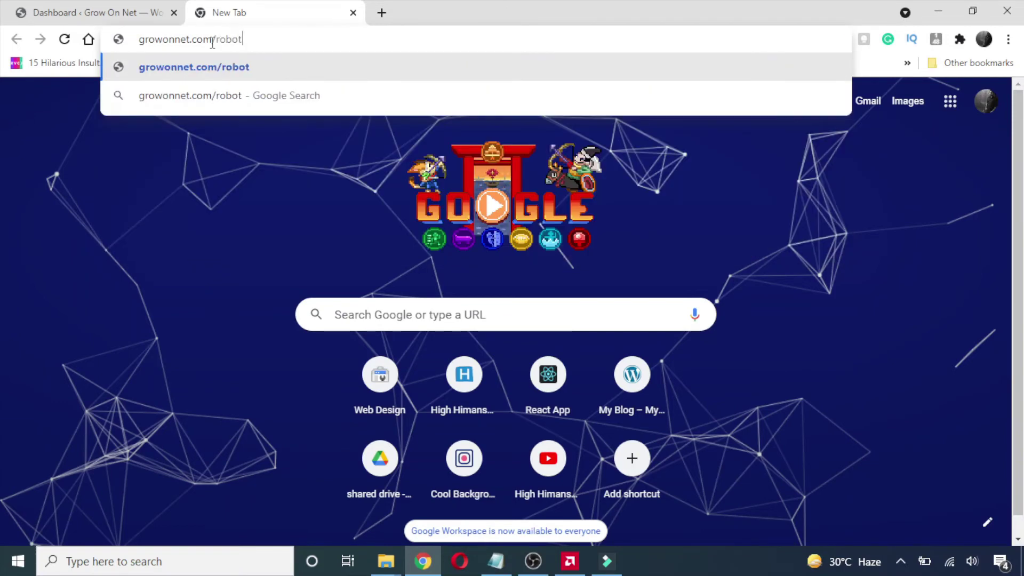
{"action": "type", "text": "s.txt"}
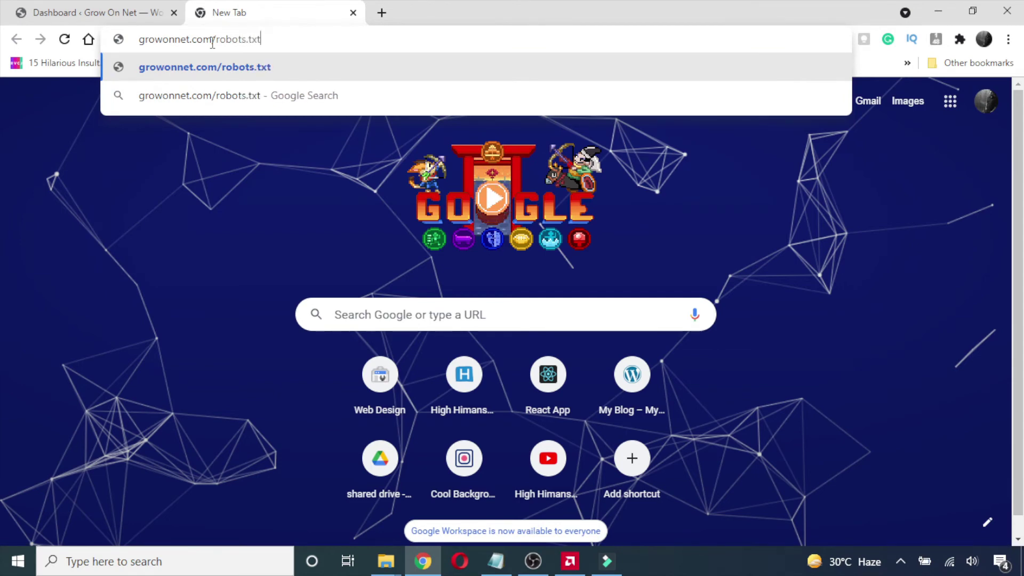
{"action": "key", "text": "Return"}
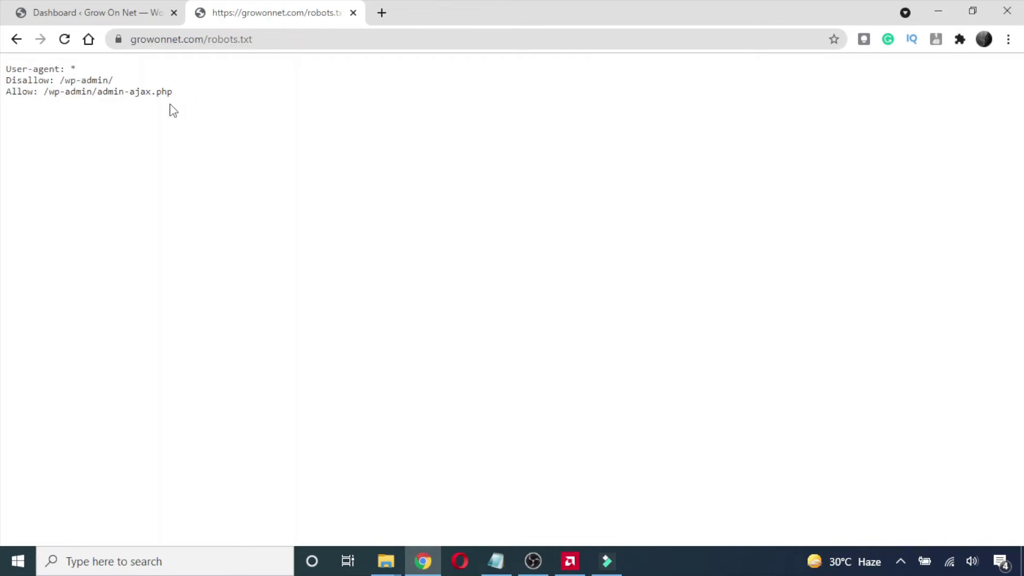
{"action": "left_click_drag", "start_coordinate": [187, 98], "coordinate": [1, 70]}
{"action": "left_click", "coordinate": [90, 136]}
{"action": "mouse_move", "coordinate": [6, 68]}
{"action": "left_mouse_down"}
{"action": "mouse_move", "coordinate": [134, 109]}
{"action": "mouse_move", "coordinate": [1, 72]}
{"action": "left_mouse_up"}
{"action": "left_click", "coordinate": [165, 138]}
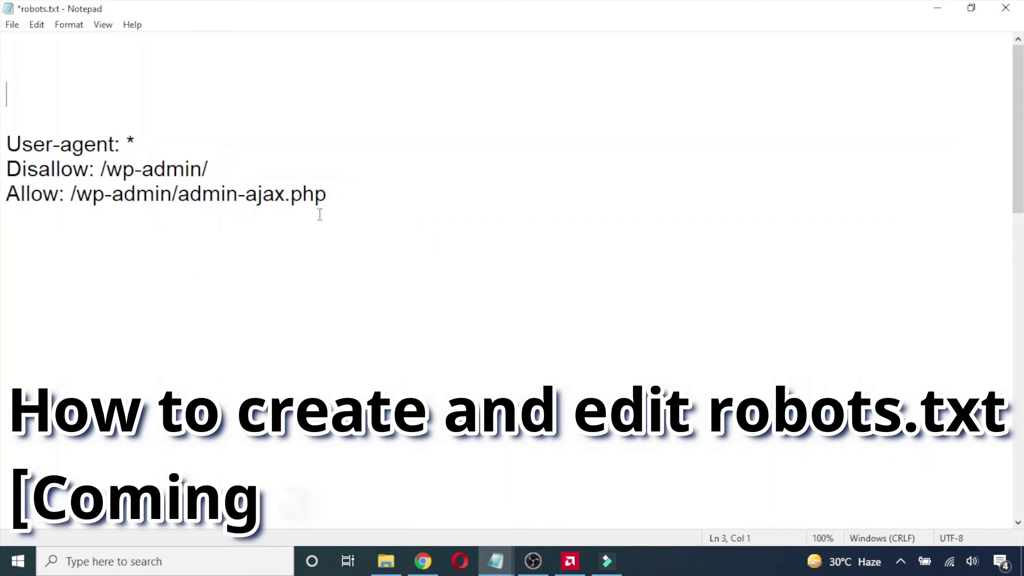
Step: In the robots.txt file in Notepad, highlight the block of User-agent, Disallow and Allow rules
{"action": "left_click_drag", "start_coordinate": [347, 197], "coordinate": [2, 144]}
{"action": "left_click", "coordinate": [18, 107]}
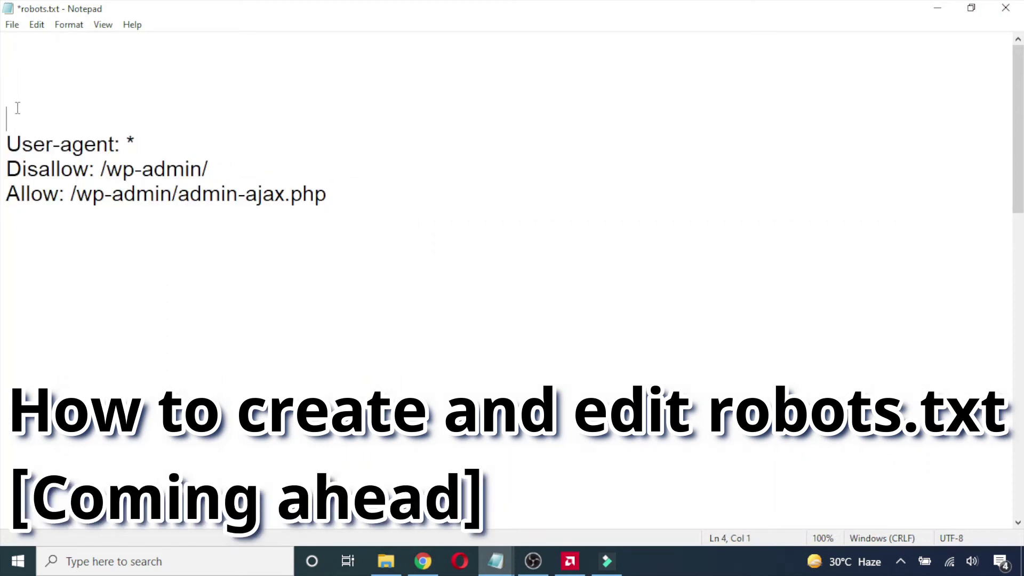
{"action": "left_click_drag", "start_coordinate": [341, 196], "coordinate": [7, 143]}
{"action": "left_click", "coordinate": [9, 103]}
Step: Examine the User-agent: * line above the Disallow and Allow rules by highlighting it
{"action": "left_click_drag", "start_coordinate": [7, 143], "coordinate": [137, 143]}
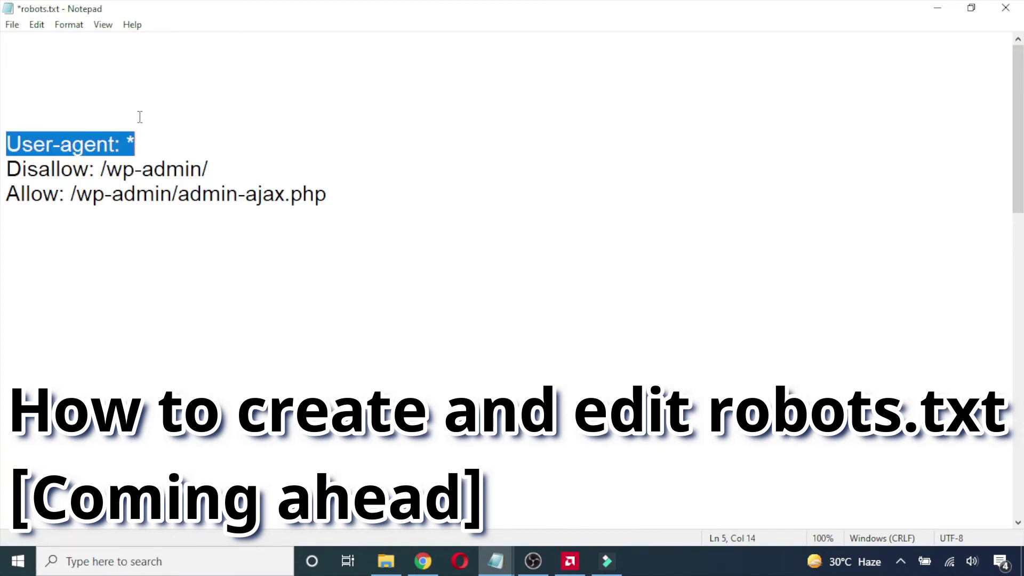
{"action": "left_click", "coordinate": [140, 117]}
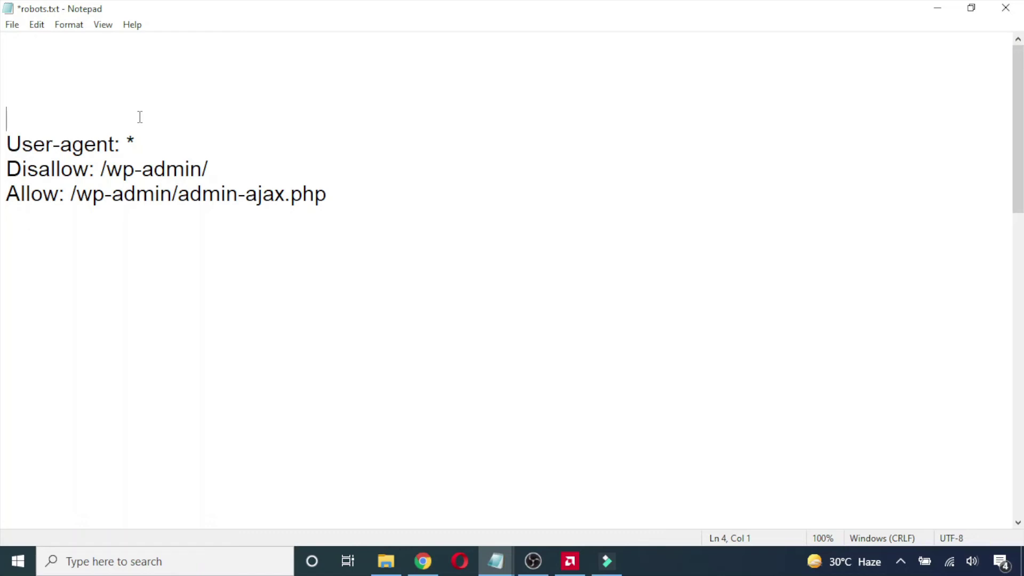
{"action": "left_click", "coordinate": [122, 143]}
{"action": "left_click", "coordinate": [152, 124]}
{"action": "left_click_drag", "start_coordinate": [3, 143], "coordinate": [142, 142]}
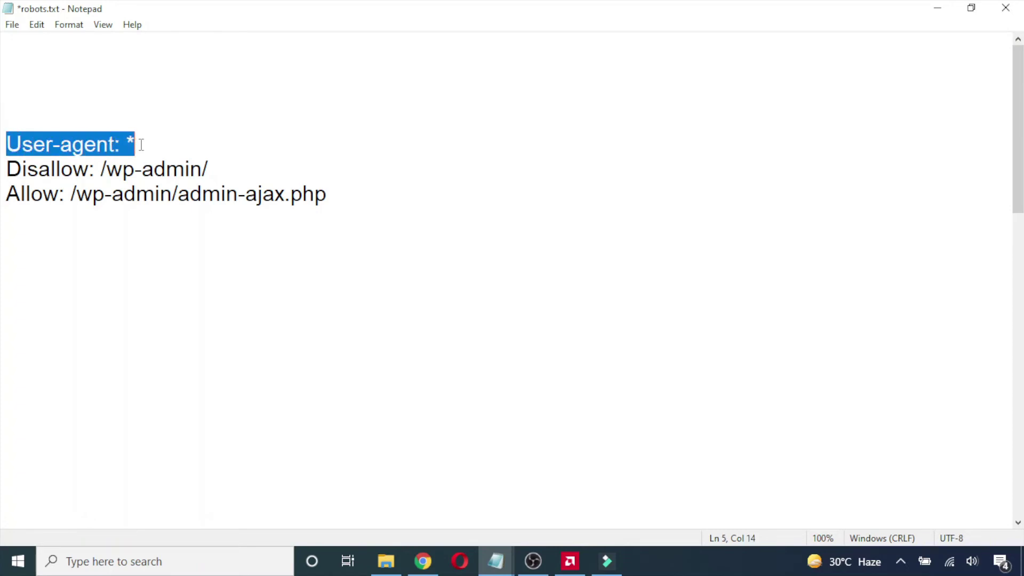
{"action": "left_click", "coordinate": [145, 142]}
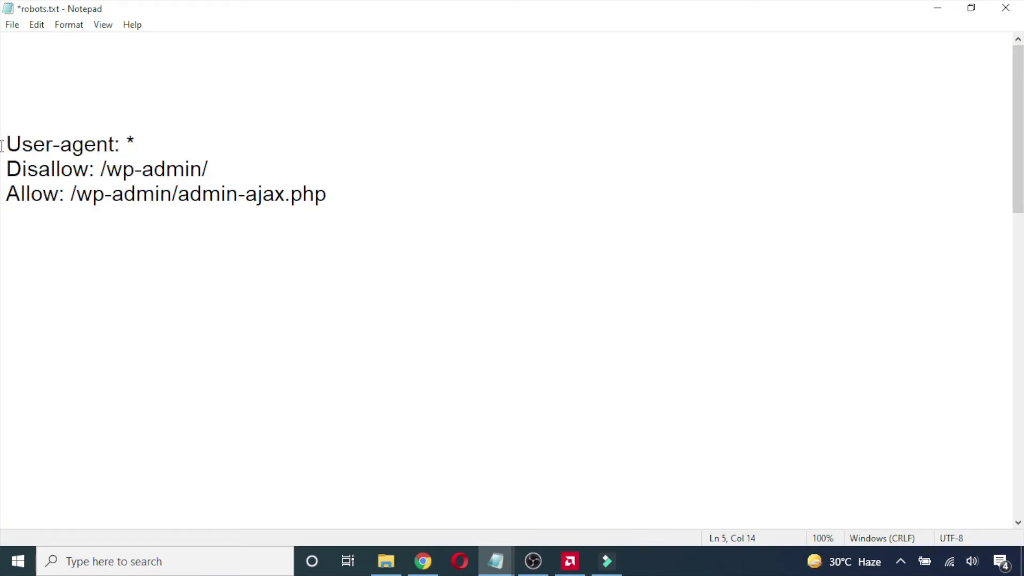
{"action": "left_click", "coordinate": [4, 144]}
{"action": "left_click_drag", "start_coordinate": [4, 144], "coordinate": [135, 144]}
Step: Replace the asterisk in the first User-agent line of robots.txt with Googlebots
{"action": "left_click", "coordinate": [135, 144]}
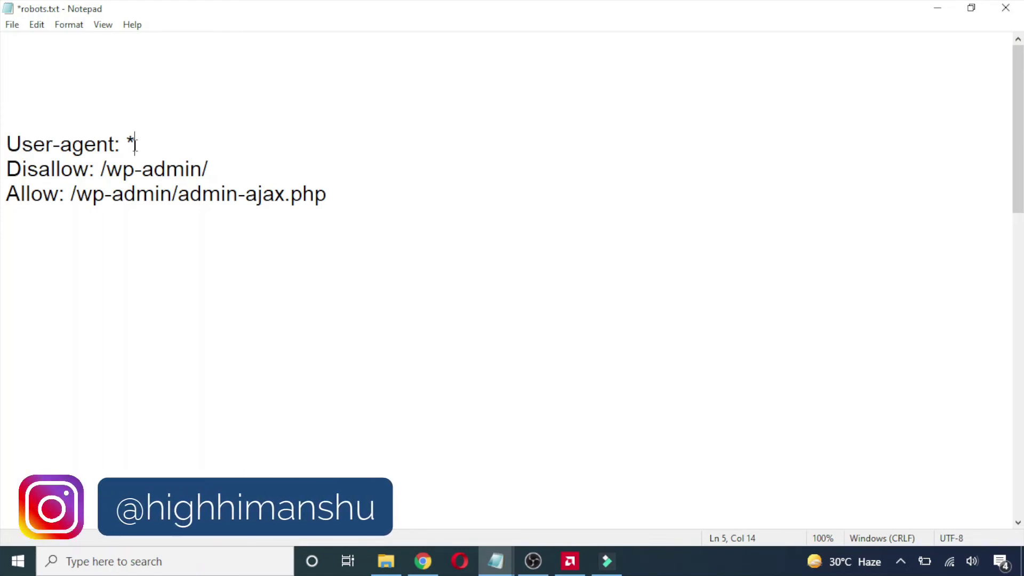
{"action": "key", "text": "BackSpace"}
{"action": "type", "text": "Googlebots"}
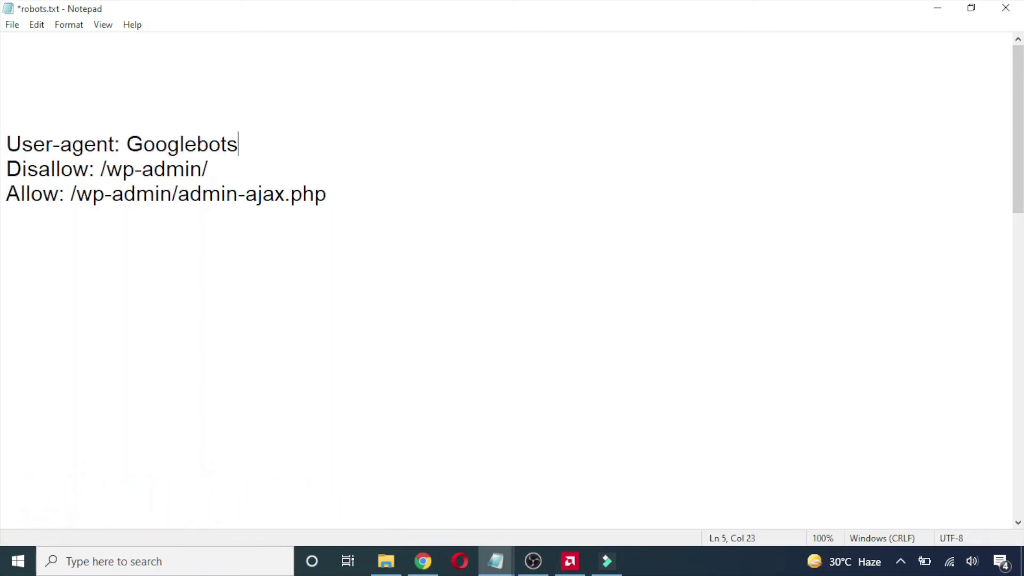
Step: Examine the sample User-agent lines for all bots, Googlebot, Bingbot and Slurp by highlighting each one
{"action": "scroll", "coordinate": [160, 224], "scroll_direction": "down", "scroll_amount": 5}
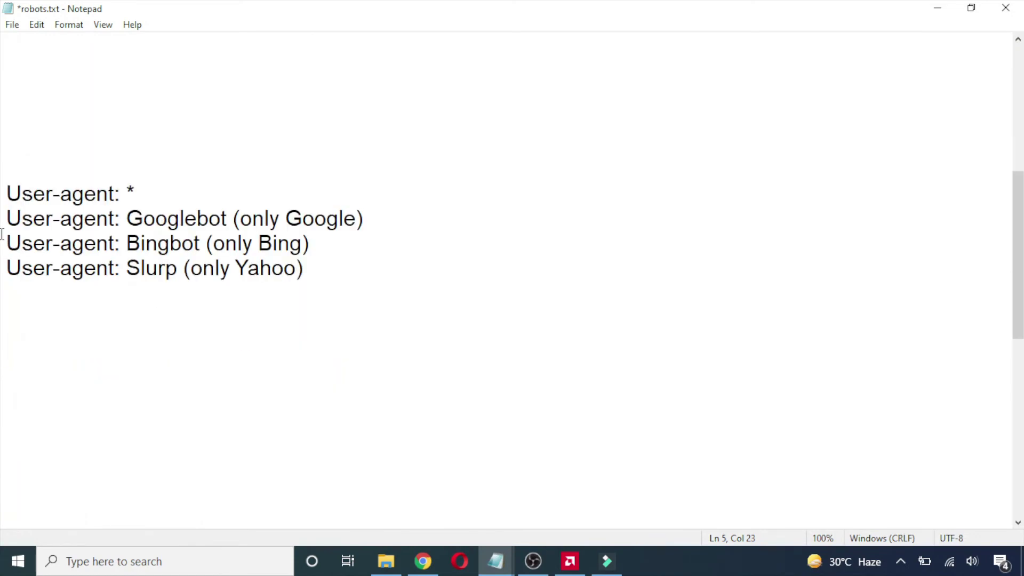
{"action": "left_click", "coordinate": [370, 219]}
{"action": "left_click_drag", "start_coordinate": [370, 219], "coordinate": [253, 219]}
{"action": "left_click", "coordinate": [249, 188]}
{"action": "left_click", "coordinate": [32, 218]}
{"action": "left_click_drag", "start_coordinate": [7, 219], "coordinate": [222, 219]}
{"action": "left_click", "coordinate": [232, 178]}
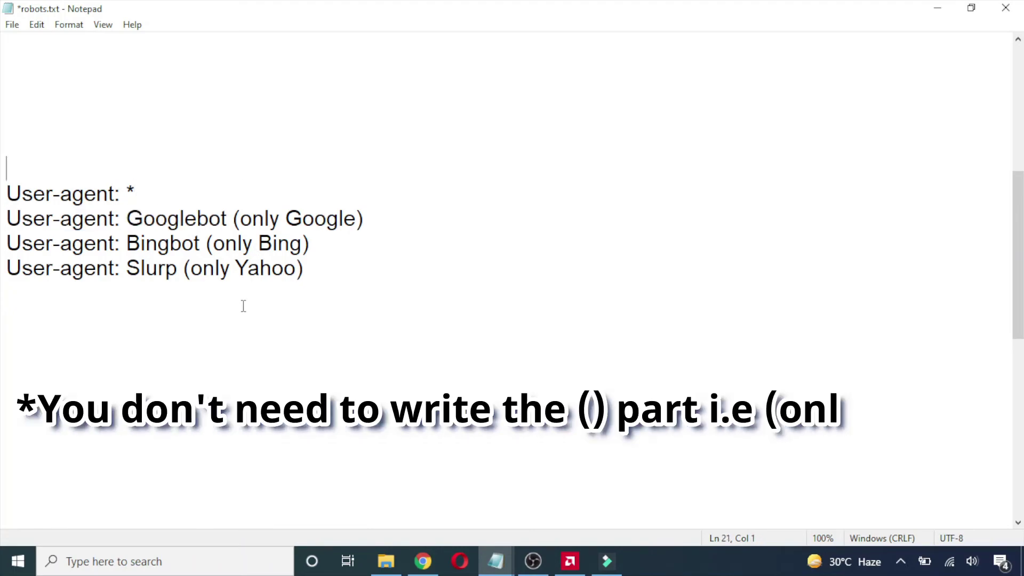
{"action": "left_click_drag", "start_coordinate": [2, 237], "coordinate": [194, 243]}
{"action": "left_click", "coordinate": [186, 321]}
{"action": "left_click", "coordinate": [249, 269]}
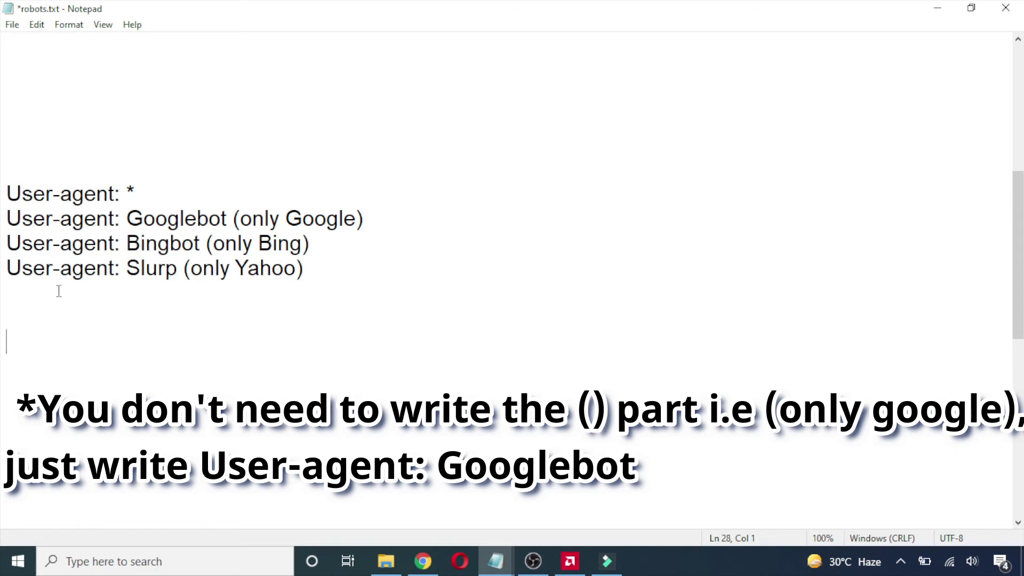
{"action": "left_click_drag", "start_coordinate": [5, 268], "coordinate": [183, 273]}
{"action": "left_click", "coordinate": [184, 332]}
{"action": "left_click_drag", "start_coordinate": [148, 191], "coordinate": [5, 192]}
{"action": "left_click", "coordinate": [42, 157]}
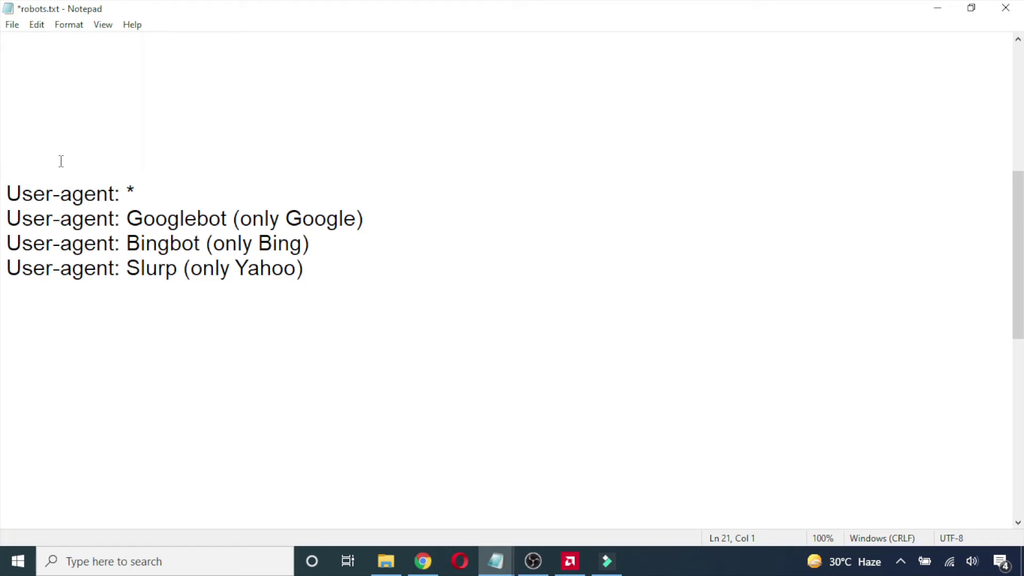
{"action": "left_click_drag", "start_coordinate": [4, 219], "coordinate": [389, 215]}
{"action": "left_click", "coordinate": [368, 274]}
Step: Examine the Disallow: /wp-admin/ line in the first rule block of robots.txt by highlighting it
{"action": "scroll", "coordinate": [147, 242], "scroll_direction": "up", "scroll_amount": 5}
{"action": "left_click_drag", "start_coordinate": [5, 143], "coordinate": [5, 169]}
{"action": "left_click", "coordinate": [232, 111]}
{"action": "left_click", "coordinate": [174, 240]}
{"action": "left_click", "coordinate": [87, 242]}
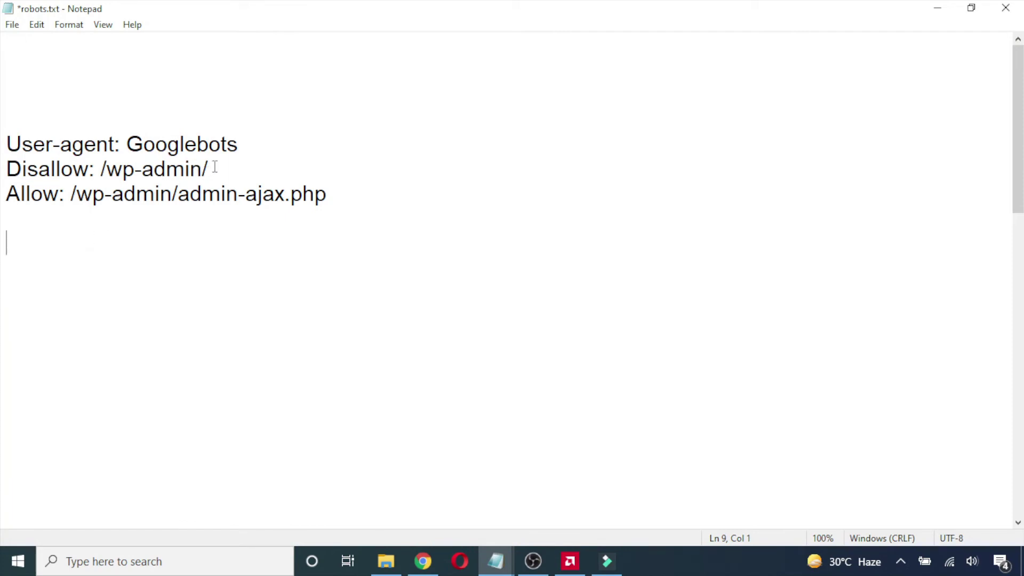
{"action": "left_click_drag", "start_coordinate": [214, 167], "coordinate": [4, 169]}
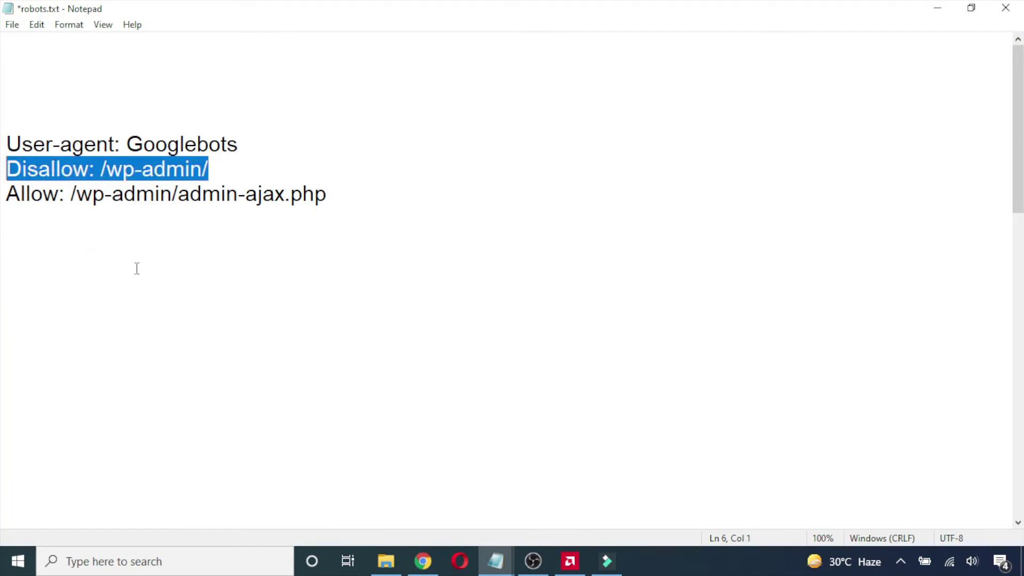
{"action": "left_click", "coordinate": [135, 268]}
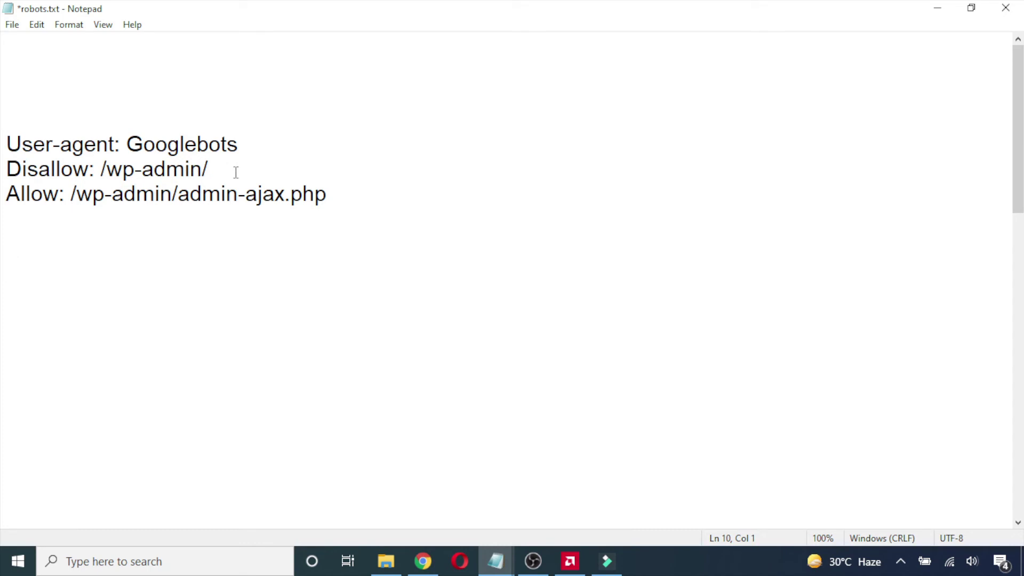
{"action": "left_click_drag", "start_coordinate": [215, 167], "coordinate": [2, 168]}
{"action": "left_click", "coordinate": [109, 235]}
{"action": "left_click_drag", "start_coordinate": [216, 167], "coordinate": [106, 169]}
{"action": "left_click", "coordinate": [144, 248]}
{"action": "left_click_drag", "start_coordinate": [222, 167], "coordinate": [11, 170]}
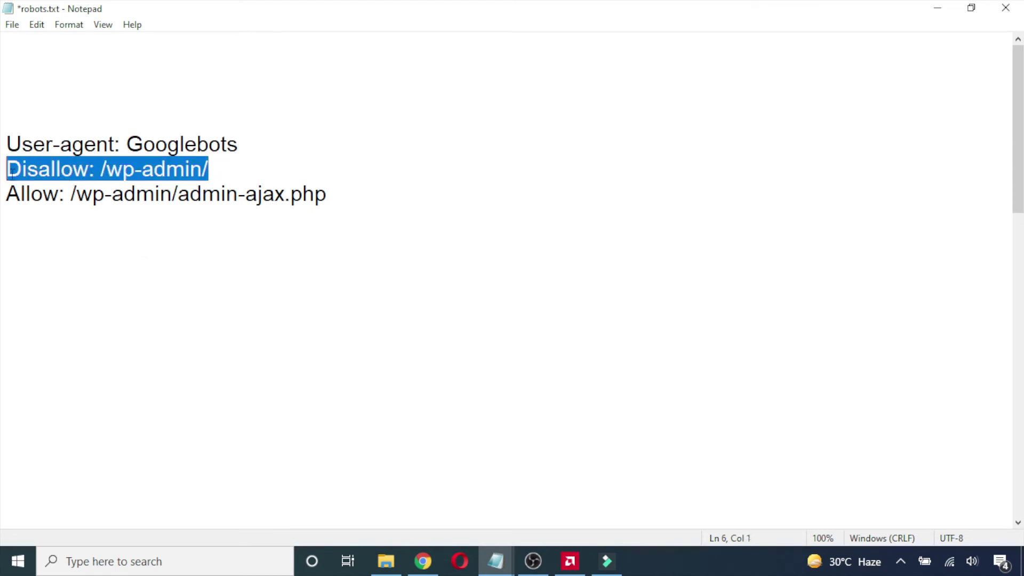
{"action": "left_click", "coordinate": [88, 255]}
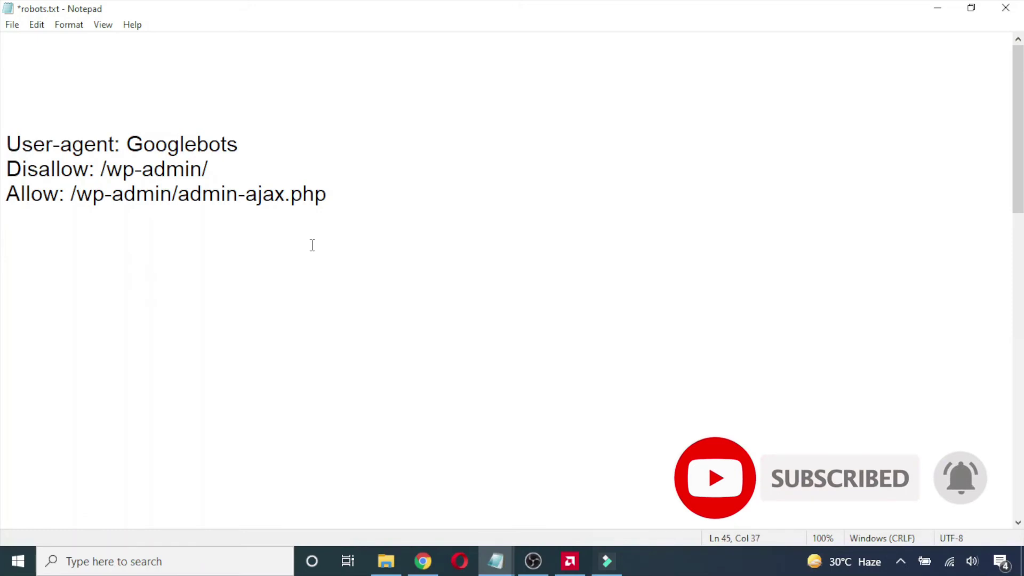
Step: Examine the sample Disallow rules for /wp-admin/ and /about-us/, including the note in parentheses about the admin panel
{"action": "scroll", "coordinate": [336, 236], "scroll_direction": "down", "scroll_amount": 10}
{"action": "scroll", "coordinate": [345, 240], "scroll_direction": "down", "scroll_amount": 1}
{"action": "scroll", "coordinate": [336, 259], "scroll_direction": "up", "scroll_amount": 2}
{"action": "scroll", "coordinate": [267, 250], "scroll_direction": "down", "scroll_amount": 1}
{"action": "left_click", "coordinate": [170, 238]}
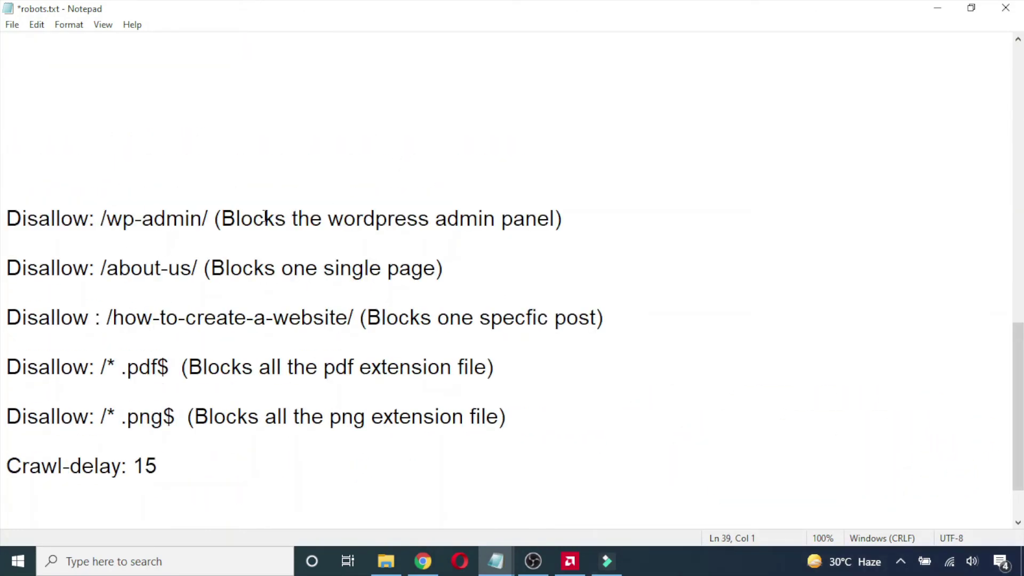
{"action": "left_click_drag", "start_coordinate": [216, 220], "coordinate": [594, 219]}
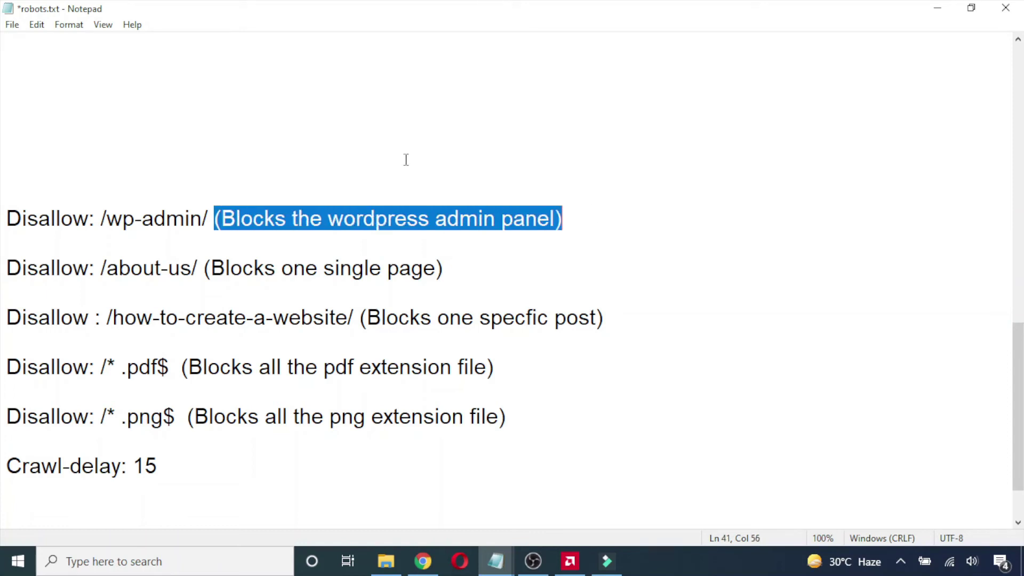
{"action": "left_click", "coordinate": [336, 149]}
{"action": "left_click_drag", "start_coordinate": [209, 219], "coordinate": [1, 219]}
{"action": "key", "text": "Up"}
{"action": "key", "text": "Up"}
{"action": "left_click_drag", "start_coordinate": [198, 268], "coordinate": [6, 269]}
{"action": "left_click", "coordinate": [123, 171]}
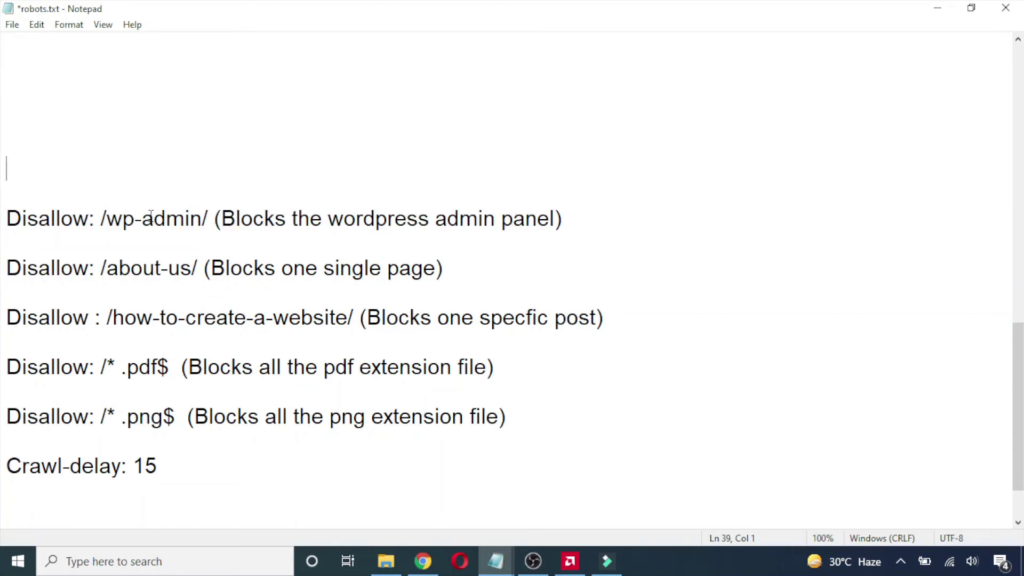
Step: Highlight the sample User-agent: Googlebot line and its (only Google) note to tell directive and explanation apart
{"action": "scroll", "coordinate": [202, 209], "scroll_direction": "up", "scroll_amount": 4}
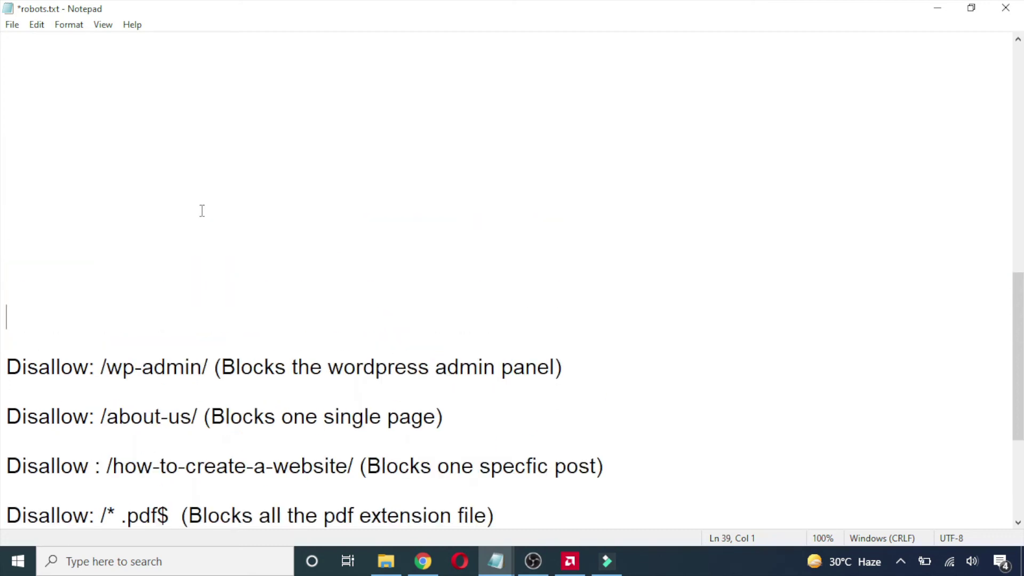
{"action": "scroll", "coordinate": [251, 236], "scroll_direction": "up", "scroll_amount": 2}
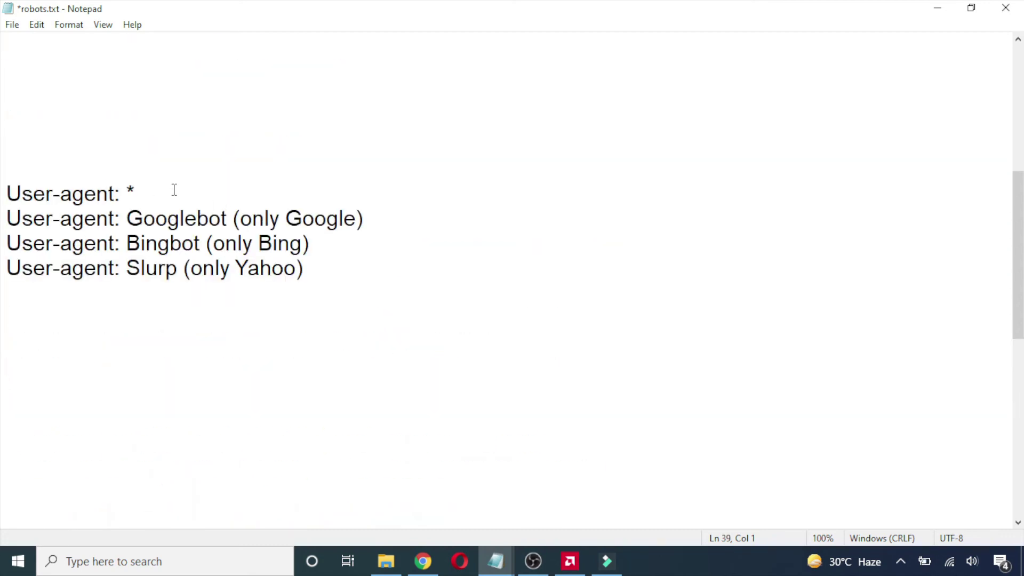
{"action": "left_click_drag", "start_coordinate": [232, 218], "coordinate": [407, 216]}
{"action": "left_click_drag", "start_coordinate": [231, 219], "coordinate": [7, 218]}
{"action": "left_click", "coordinate": [247, 149]}
Step: Review the note on the /wp-admin/ rule and highlight the Disallow: /about-us/ rule below it
{"action": "scroll", "coordinate": [309, 267], "scroll_direction": "down", "scroll_amount": 6}
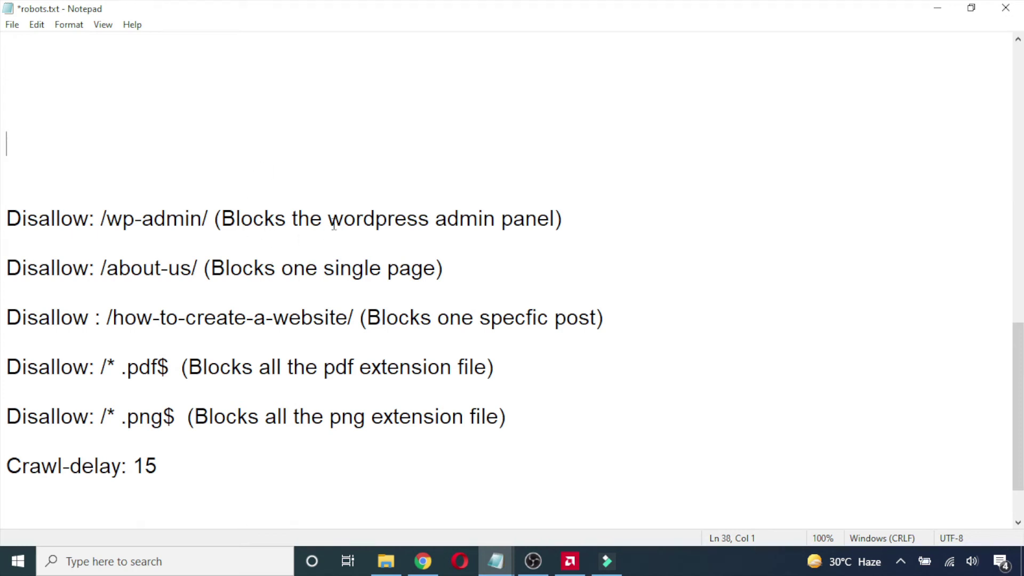
{"action": "left_click_drag", "start_coordinate": [328, 218], "coordinate": [581, 215]}
{"action": "left_click", "coordinate": [69, 178]}
{"action": "left_click", "coordinate": [5, 216]}
{"action": "double_click", "coordinate": [5, 216]}
{"action": "left_click", "coordinate": [110, 179]}
{"action": "left_click_drag", "start_coordinate": [6, 268], "coordinate": [178, 271]}
{"action": "left_click", "coordinate": [199, 269]}
Step: Switch to Chrome and copy the /contact/ path from the URL of the Contact Us page
{"action": "left_click", "coordinate": [423, 561]}
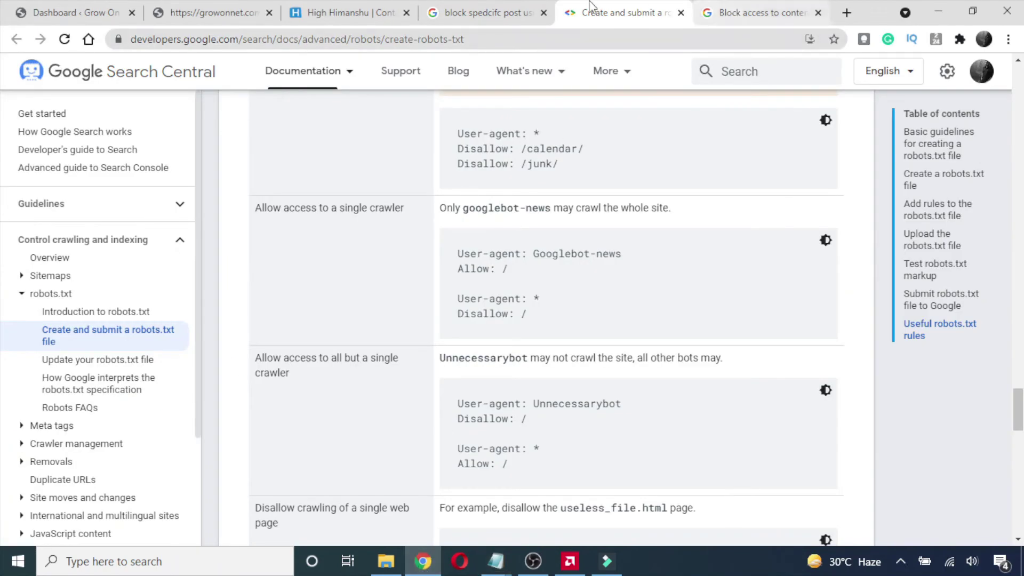
{"action": "left_click", "coordinate": [347, 12]}
{"action": "left_click_drag", "start_coordinate": [281, 40], "coordinate": [89, 42]}
{"action": "left_click", "coordinate": [304, 40]}
{"action": "left_click_drag", "start_coordinate": [297, 40], "coordinate": [254, 41]}
{"action": "key", "text": "ctrl+c"}
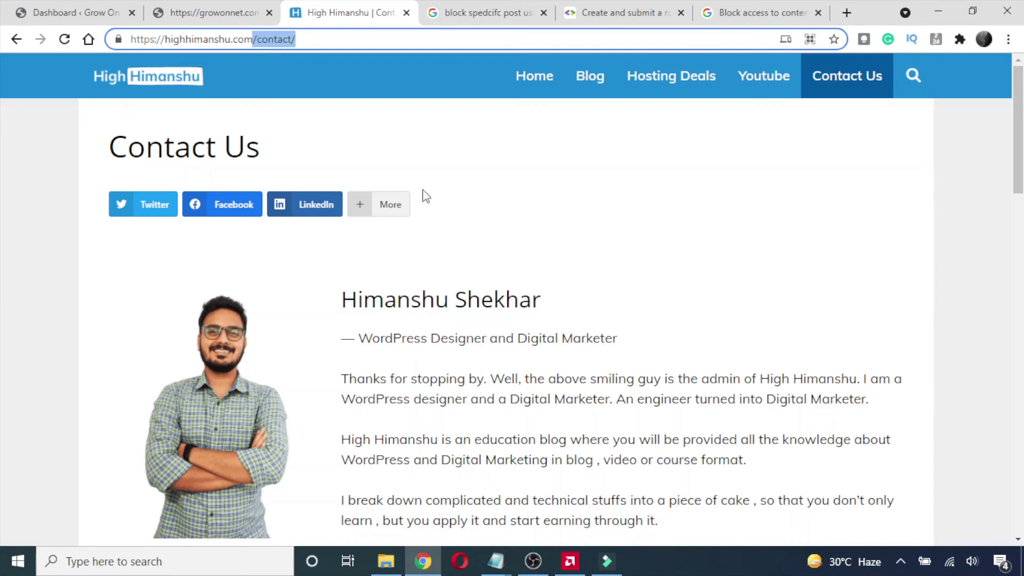
Step: Back in the robots.txt Notepad window, replace /about-us/ in the single-page Disallow rule with the copied /contact/
{"action": "left_click", "coordinate": [496, 561]}
{"action": "left_click", "coordinate": [571, 496]}
{"action": "left_click_drag", "start_coordinate": [200, 268], "coordinate": [100, 268]}
{"action": "key", "text": "ctrl+v"}
{"action": "left_click", "coordinate": [430, 267]}
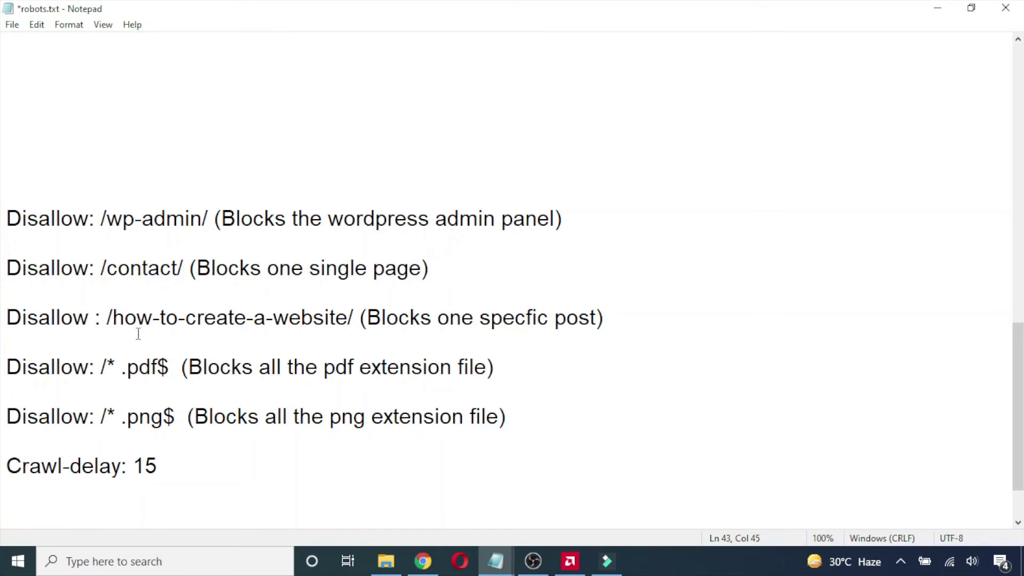
Step: Examine the sample Disallow rules for the /how-to-create-a-website/ post, pdf files and png files by highlighting them
{"action": "left_click_drag", "start_coordinate": [112, 323], "coordinate": [348, 320]}
{"action": "left_click", "coordinate": [472, 278]}
{"action": "scroll", "coordinate": [364, 278], "scroll_direction": "down", "scroll_amount": 1}
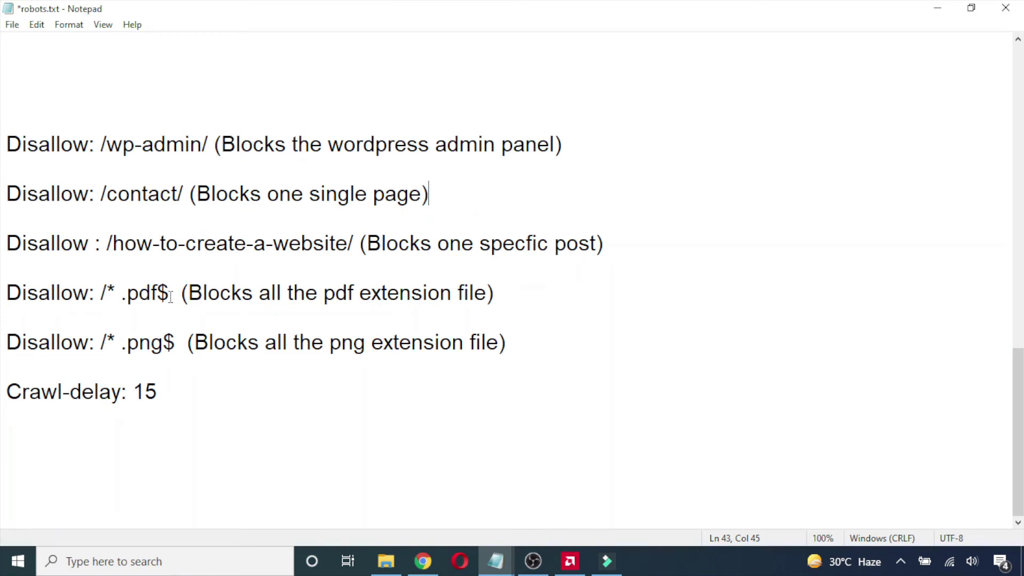
{"action": "left_click_drag", "start_coordinate": [172, 293], "coordinate": [2, 286]}
{"action": "left_click_drag", "start_coordinate": [176, 342], "coordinate": [3, 341]}
{"action": "left_click", "coordinate": [166, 386]}
Step: Examine the Crawl-delay: 15 line below the sample Disallow rules by highlighting it
{"action": "left_click_drag", "start_coordinate": [159, 393], "coordinate": [2, 395]}
{"action": "left_click", "coordinate": [105, 428]}
{"action": "left_click", "coordinate": [159, 395]}
{"action": "left_click_drag", "start_coordinate": [159, 395], "coordinate": [2, 394]}
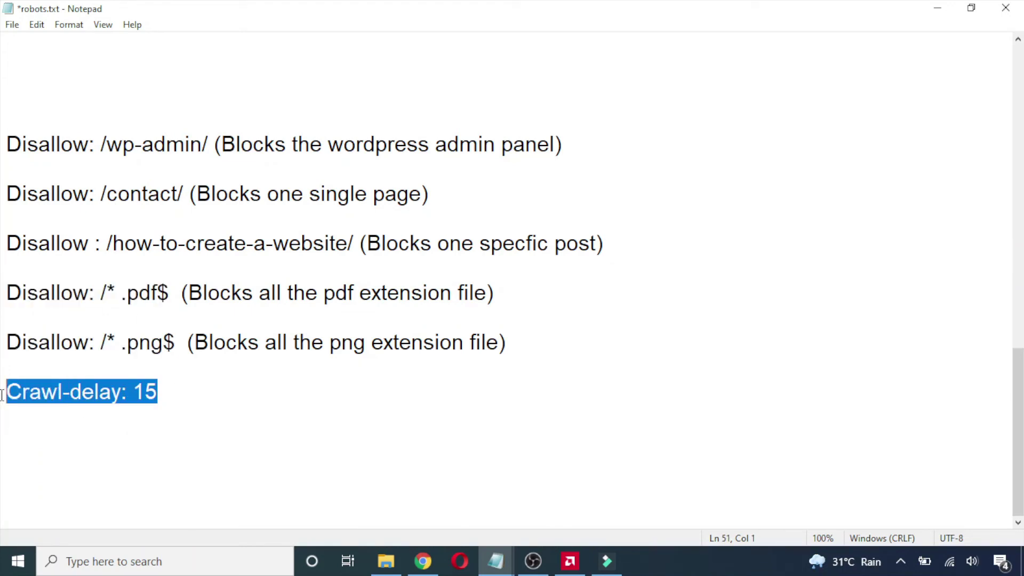
{"action": "left_click", "coordinate": [78, 439]}
{"action": "left_click", "coordinate": [159, 393]}
{"action": "left_click_drag", "start_coordinate": [159, 394], "coordinate": [2, 396]}
{"action": "left_click", "coordinate": [81, 421]}
{"action": "left_click_drag", "start_coordinate": [159, 394], "coordinate": [2, 395]}
{"action": "left_click", "coordinate": [93, 420]}
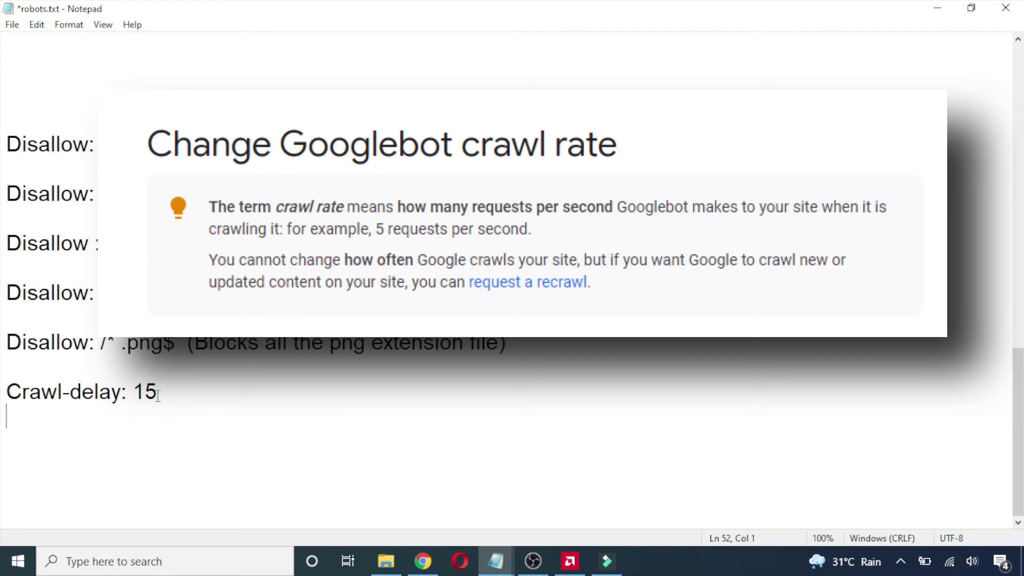
{"action": "left_click_drag", "start_coordinate": [158, 393], "coordinate": [2, 395]}
{"action": "left_click", "coordinate": [90, 420]}
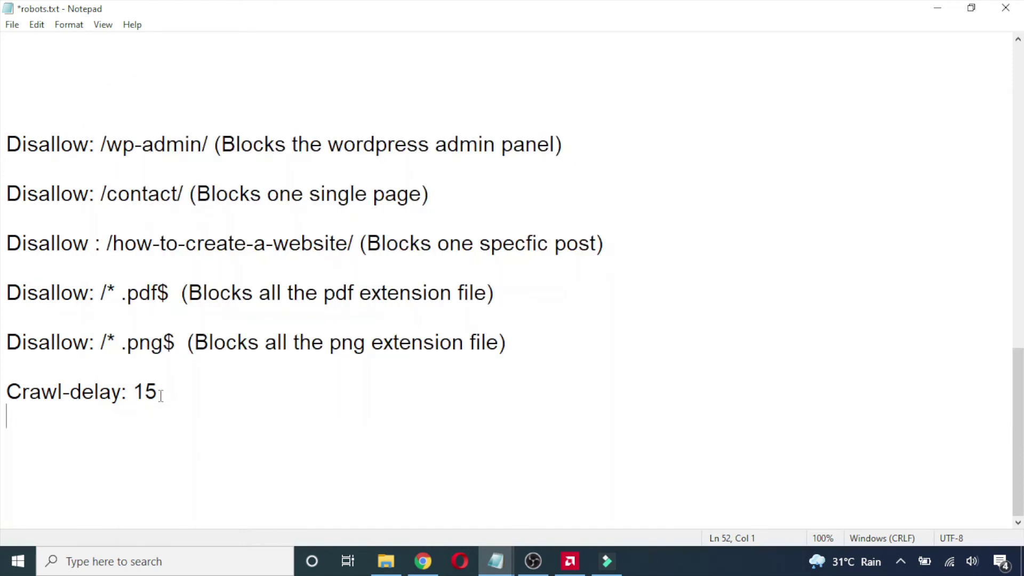
{"action": "left_click_drag", "start_coordinate": [161, 396], "coordinate": [5, 395]}
{"action": "left_click", "coordinate": [96, 435]}
Step: Examine the Allow: /wp-admin/admin-ajax.php line in the first rule block and compare it with the Disallow line above
{"action": "scroll", "coordinate": [208, 392], "scroll_direction": "up", "scroll_amount": 15}
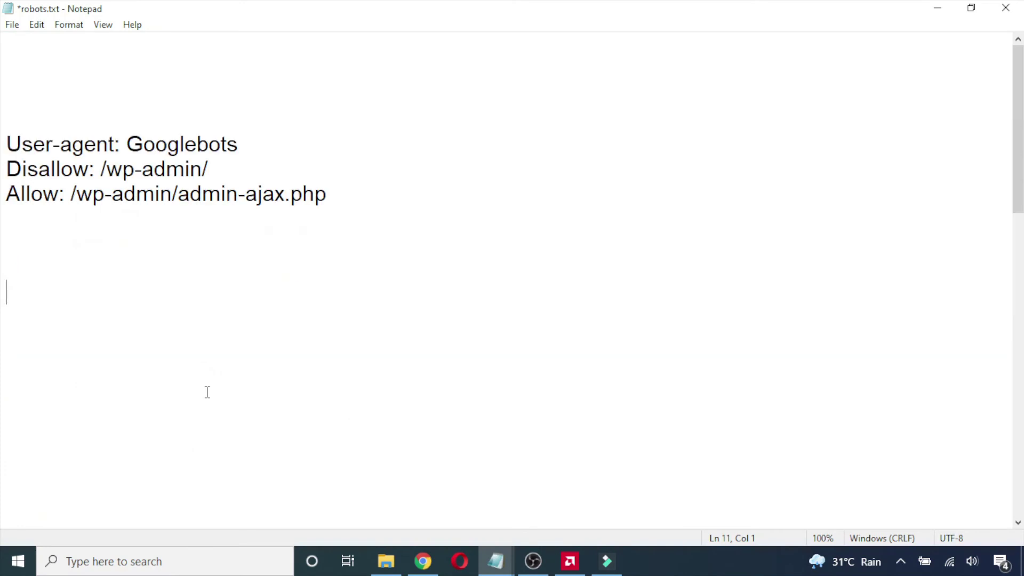
{"action": "left_click_drag", "start_coordinate": [2, 193], "coordinate": [66, 194]}
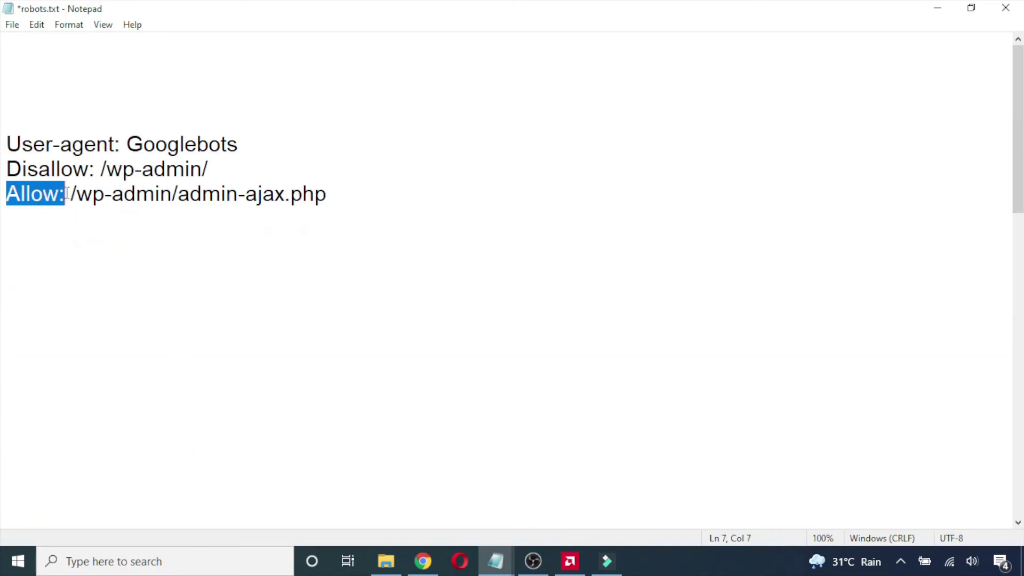
{"action": "left_click", "coordinate": [78, 231]}
{"action": "left_click_drag", "start_coordinate": [2, 191], "coordinate": [205, 207]}
{"action": "left_click", "coordinate": [181, 258]}
{"action": "left_click_drag", "start_coordinate": [2, 173], "coordinate": [75, 169]}
{"action": "left_click", "coordinate": [101, 258]}
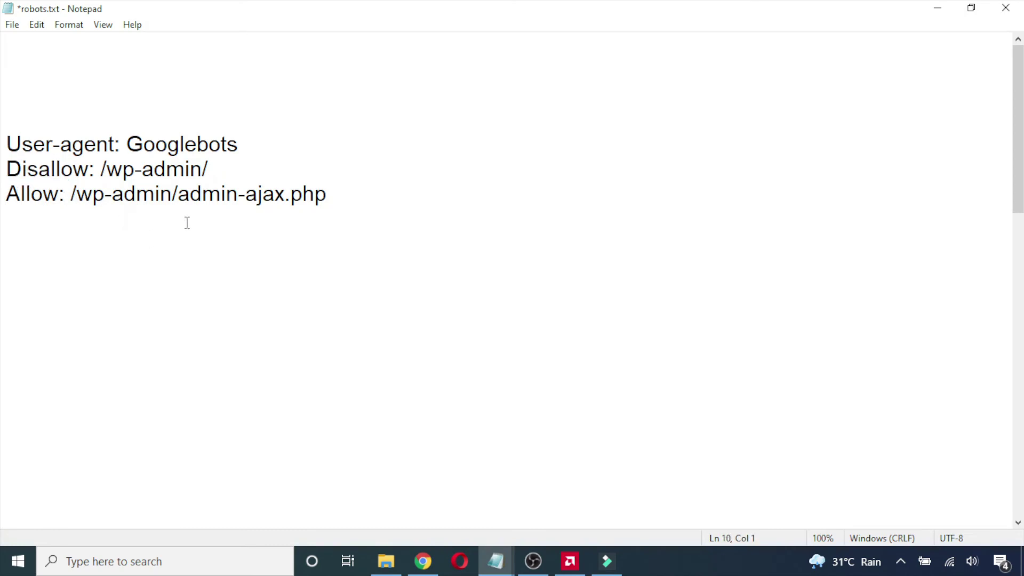
{"action": "left_click_drag", "start_coordinate": [334, 194], "coordinate": [5, 193]}
{"action": "left_click", "coordinate": [80, 247]}
{"action": "left_click_drag", "start_coordinate": [5, 194], "coordinate": [326, 193]}
{"action": "left_click", "coordinate": [267, 236]}
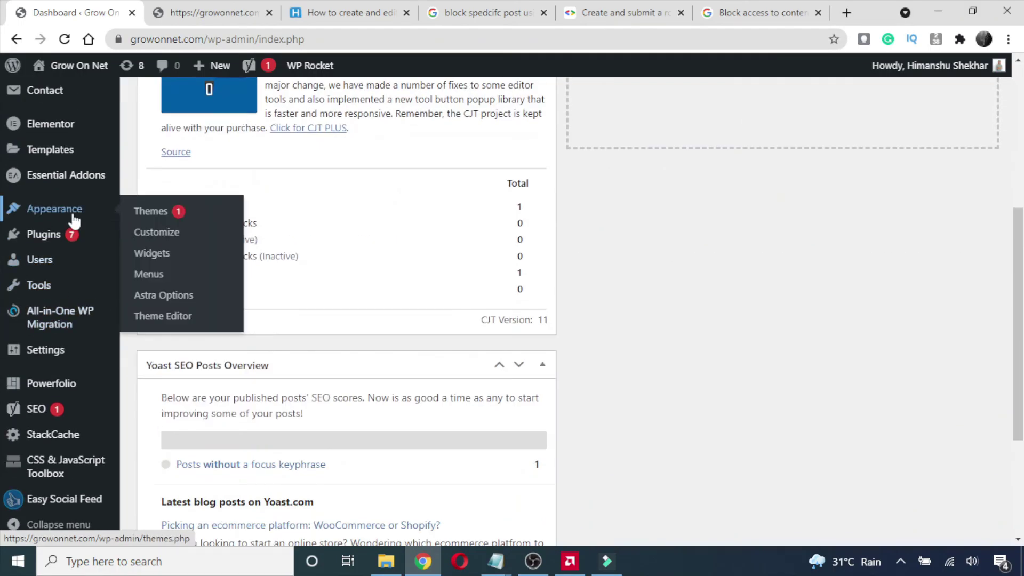
Step: In the WordPress dashboard, open Yoast SEO's File editor tool and create a robots.txt file
{"action": "scroll", "coordinate": [22, 288], "scroll_direction": "down", "scroll_amount": 3}
{"action": "mouse_move", "coordinate": [37, 413]}
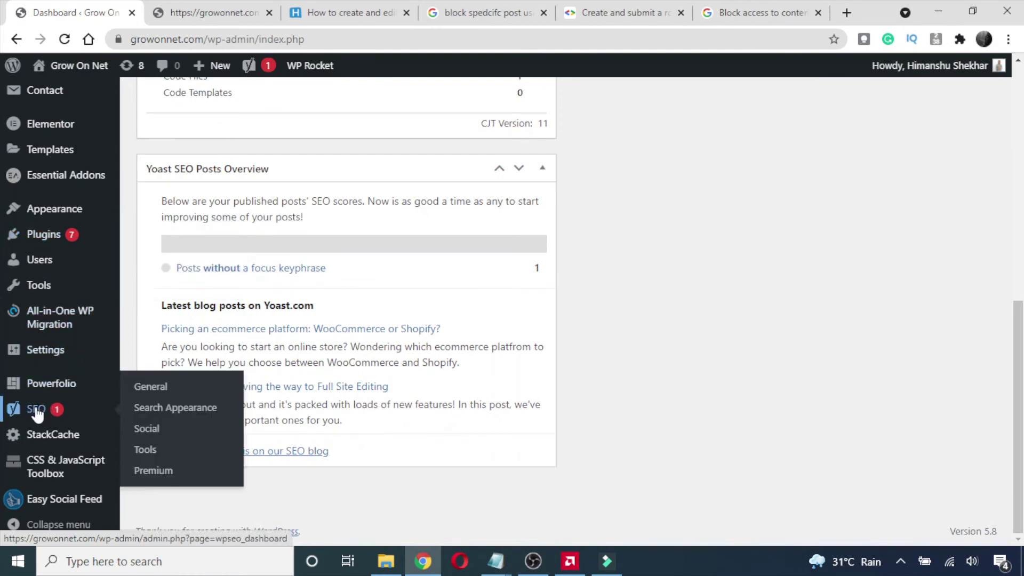
{"action": "left_click", "coordinate": [142, 451]}
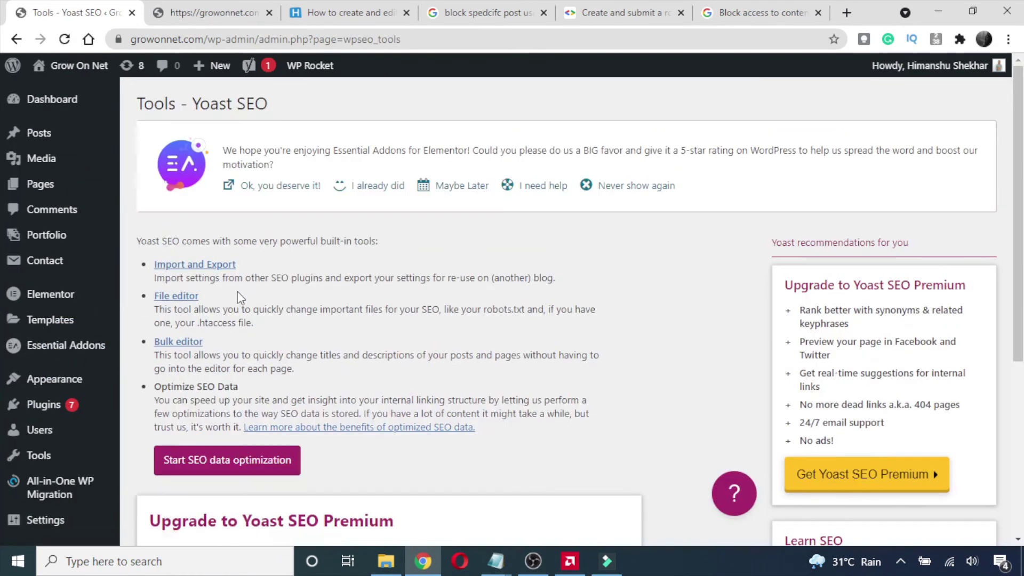
{"action": "left_click", "coordinate": [170, 297]}
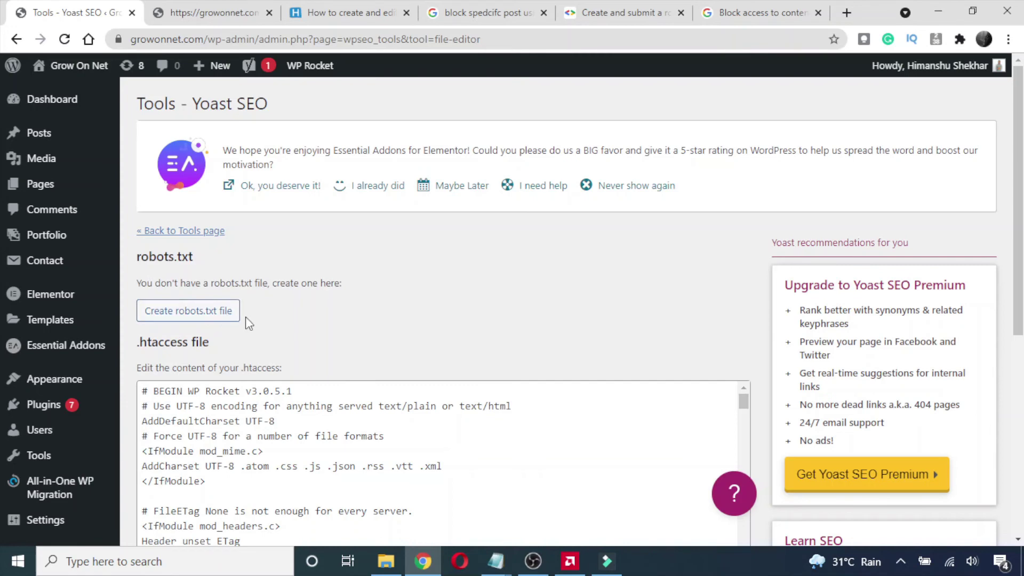
{"action": "left_click", "coordinate": [180, 313]}
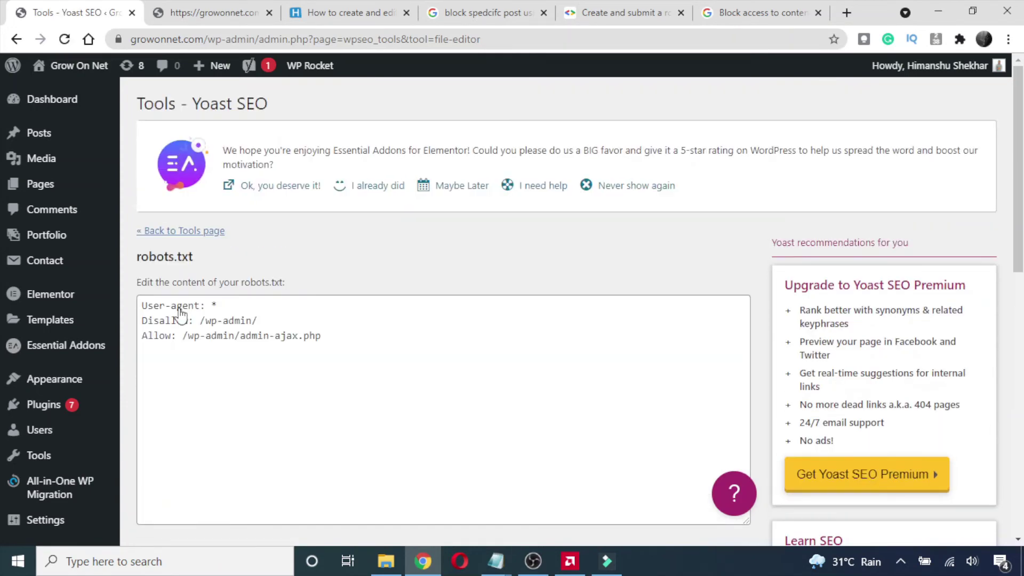
Step: Highlight the default rules in Yoast's robots.txt editor, then place the cursor on a line below them
{"action": "left_click", "coordinate": [323, 337]}
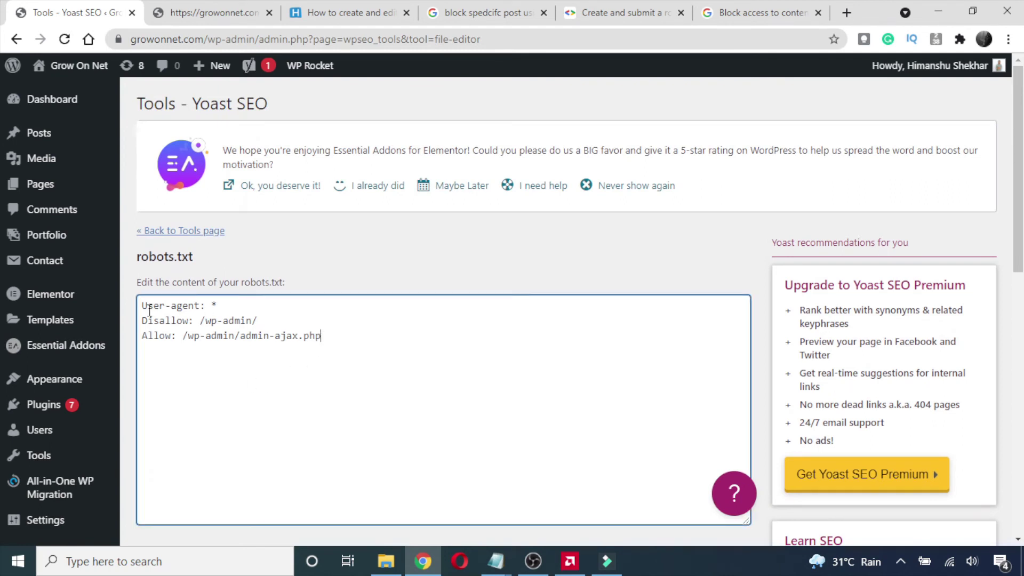
{"action": "left_click_drag", "start_coordinate": [322, 337], "coordinate": [148, 305]}
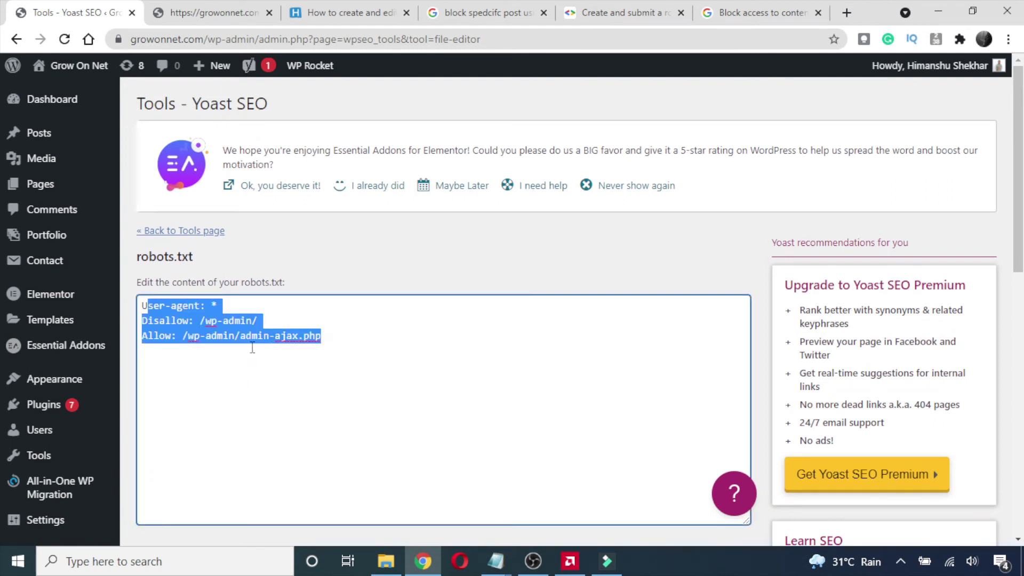
{"action": "left_click", "coordinate": [238, 376]}
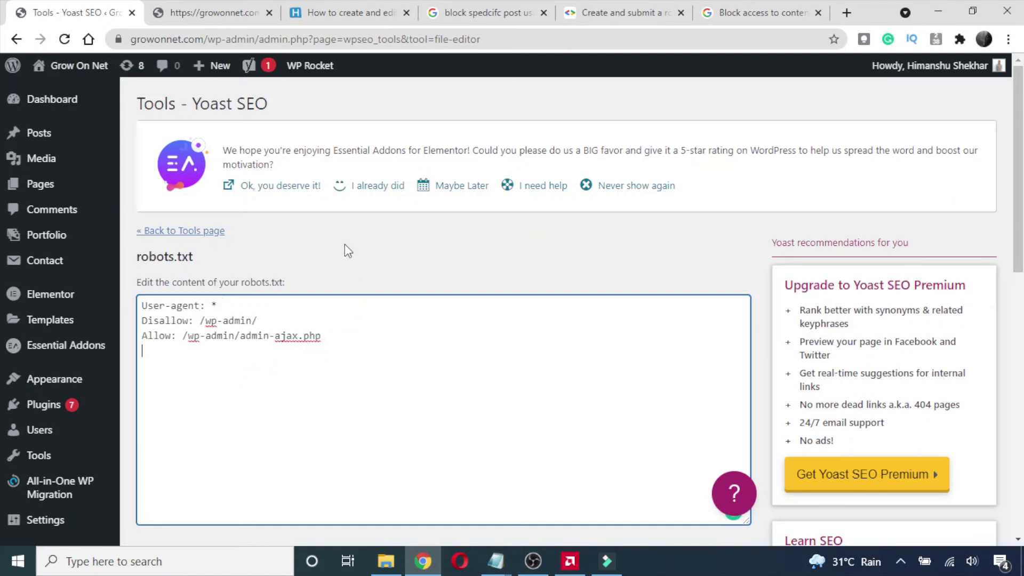
Step: Copy the Crawl-delay: 15 line from the robots.txt Notepad file, add it below the rules in Yoast's robots.txt editor, and save the changes
{"action": "mouse_move", "coordinate": [502, 569]}
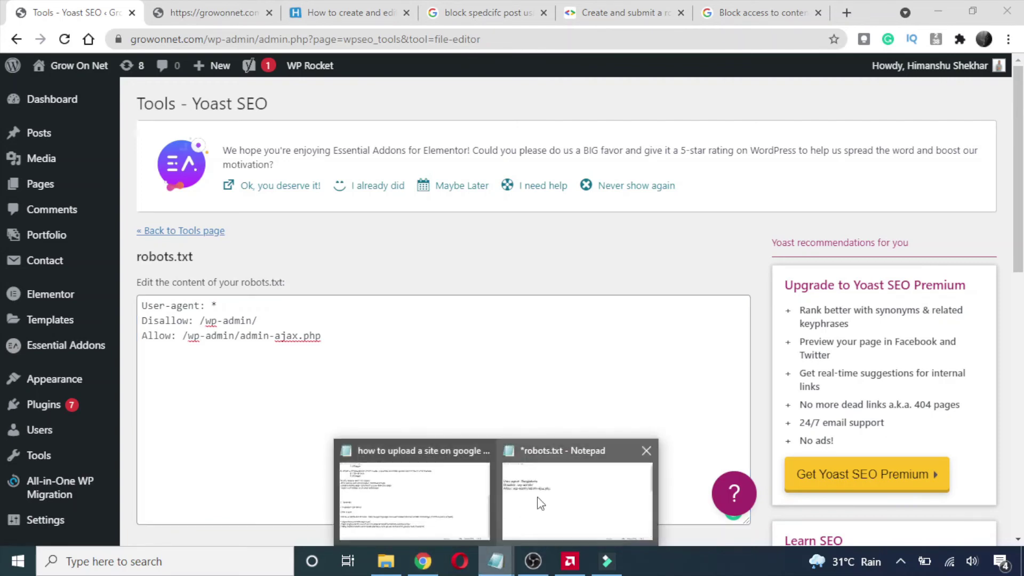
{"action": "left_click", "coordinate": [523, 513]}
{"action": "scroll", "coordinate": [443, 375], "scroll_direction": "down", "scroll_amount": 10}
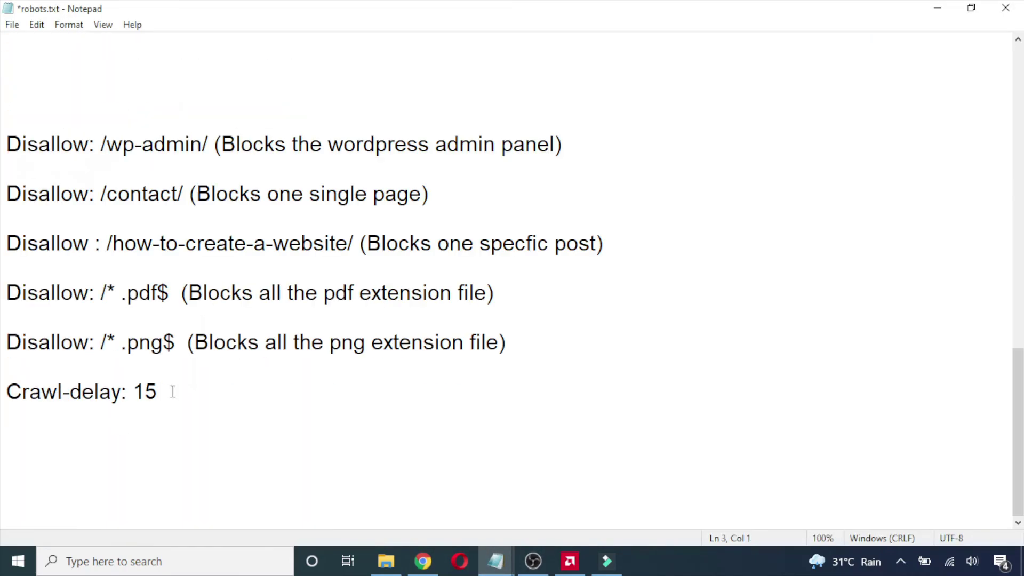
{"action": "left_click_drag", "start_coordinate": [172, 392], "coordinate": [4, 392]}
{"action": "key", "text": "ctrl+c"}
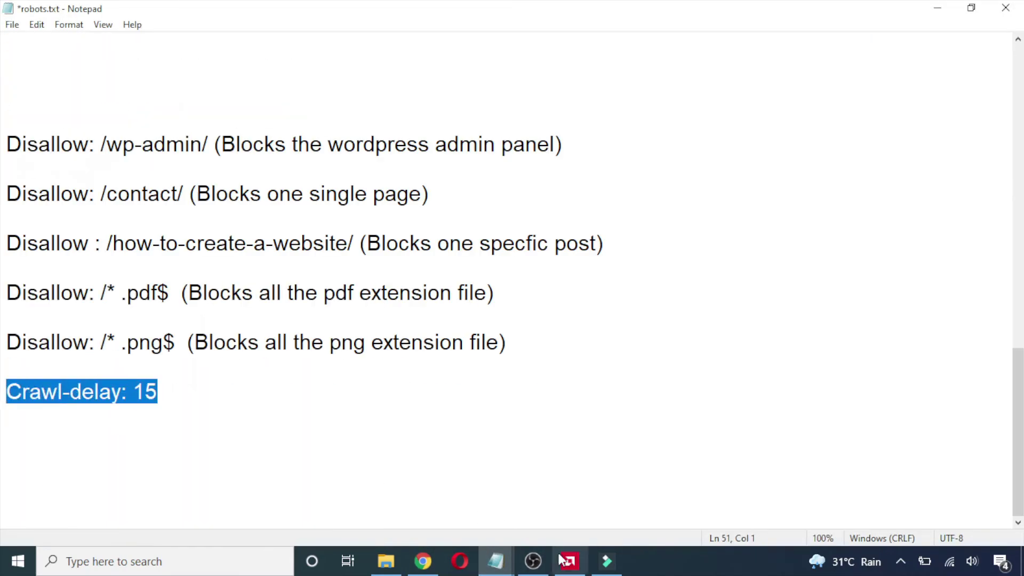
{"action": "left_click", "coordinate": [423, 562]}
{"action": "key", "text": "ctrl+v"}
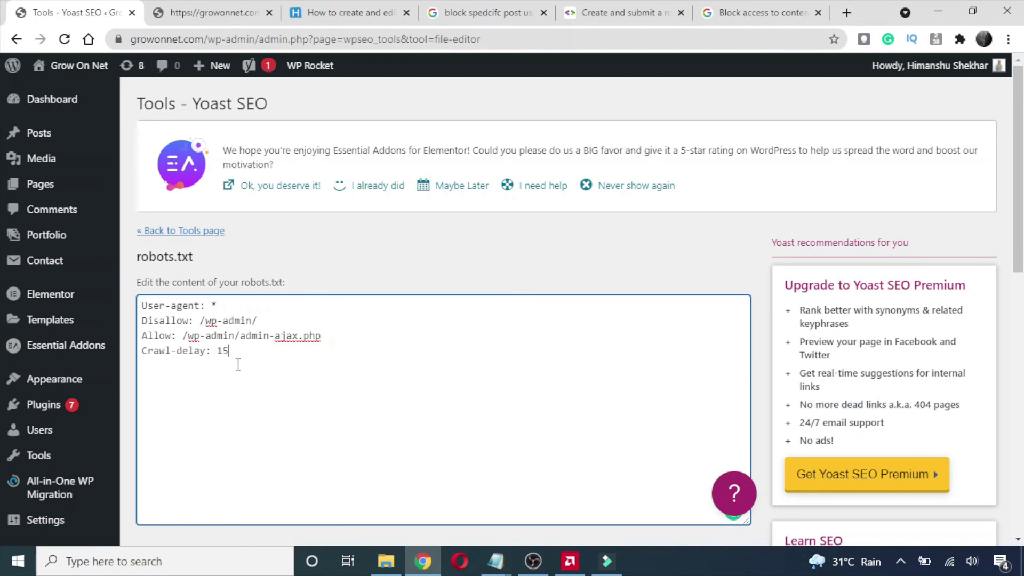
{"action": "scroll", "coordinate": [377, 316], "scroll_direction": "down", "scroll_amount": 4}
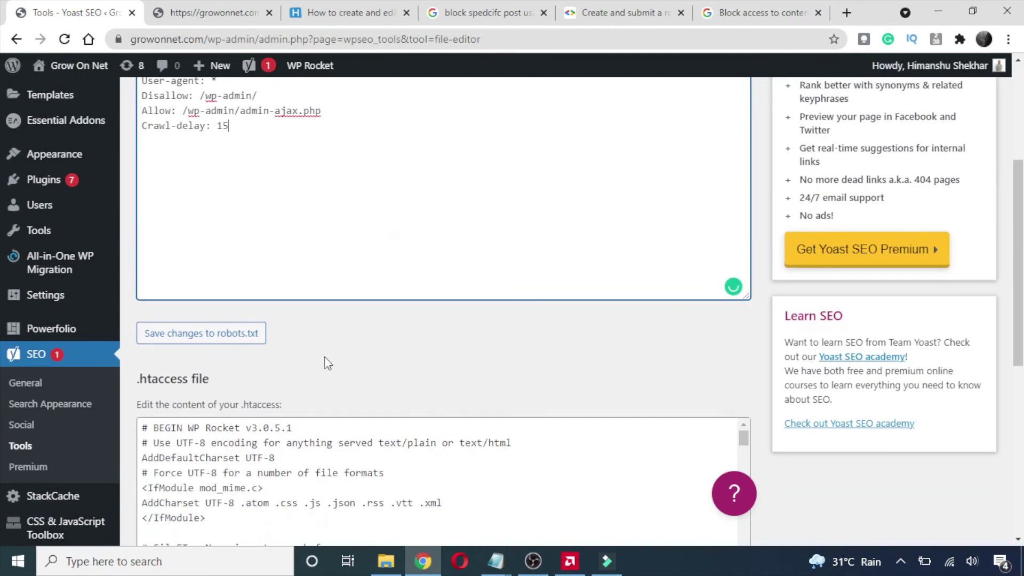
{"action": "left_click", "coordinate": [190, 336]}
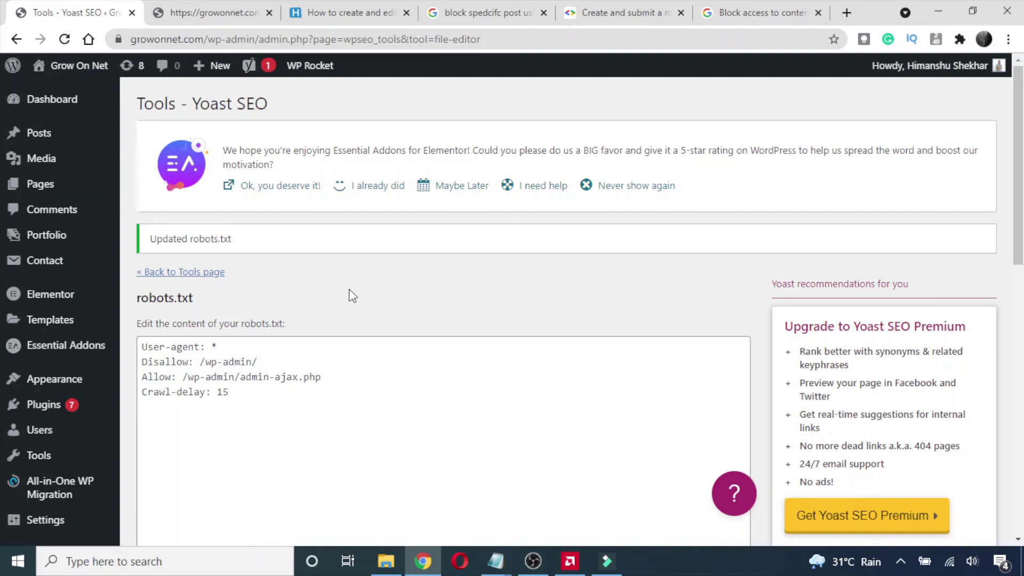
Step: Reload growonnet.com/robots.txt and check the live file for the Crawl-delay line
{"action": "scroll", "coordinate": [352, 295], "scroll_direction": "down", "scroll_amount": 5}
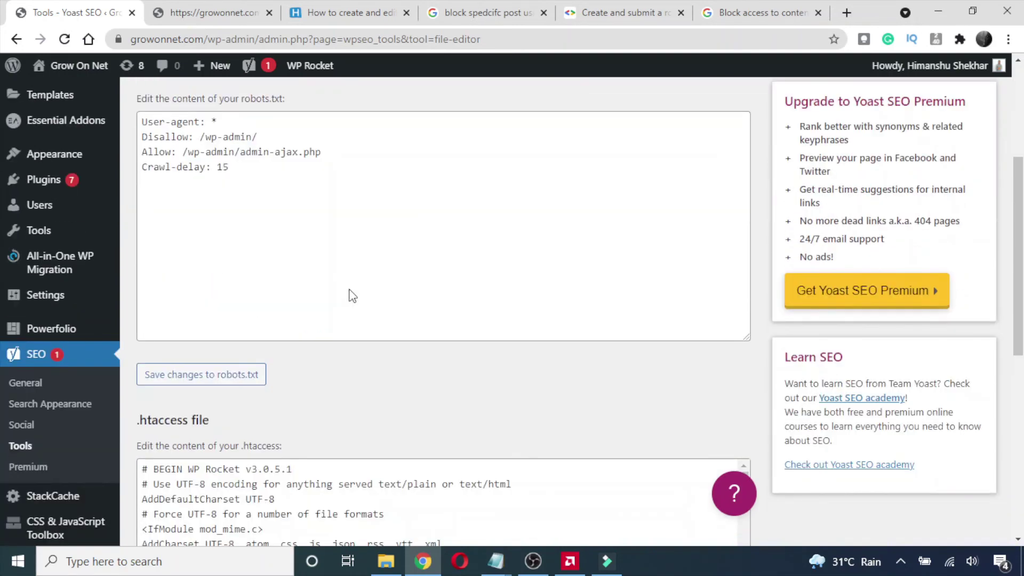
{"action": "left_click", "coordinate": [213, 12]}
{"action": "left_click", "coordinate": [279, 35]}
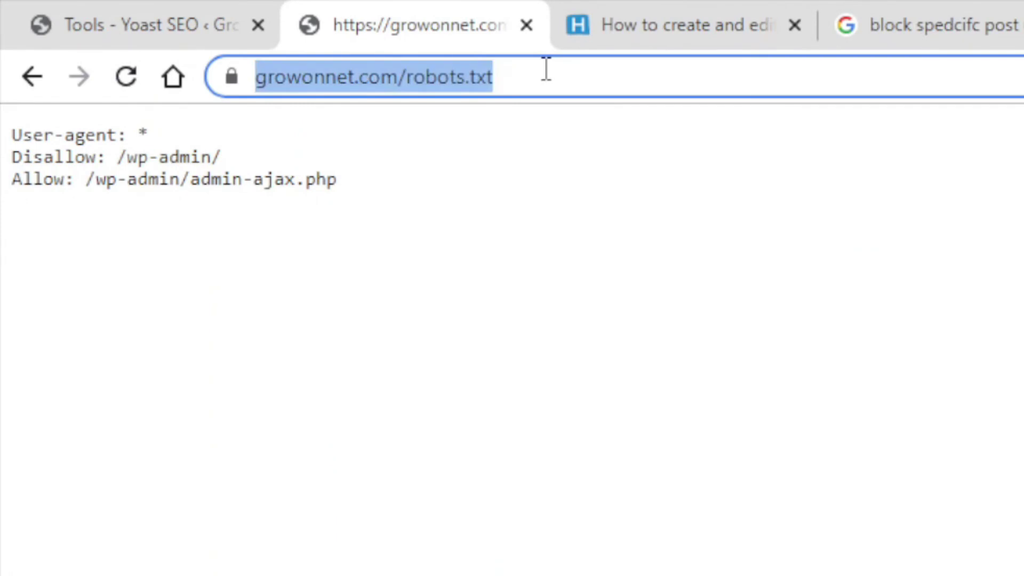
{"action": "key", "text": "Return"}
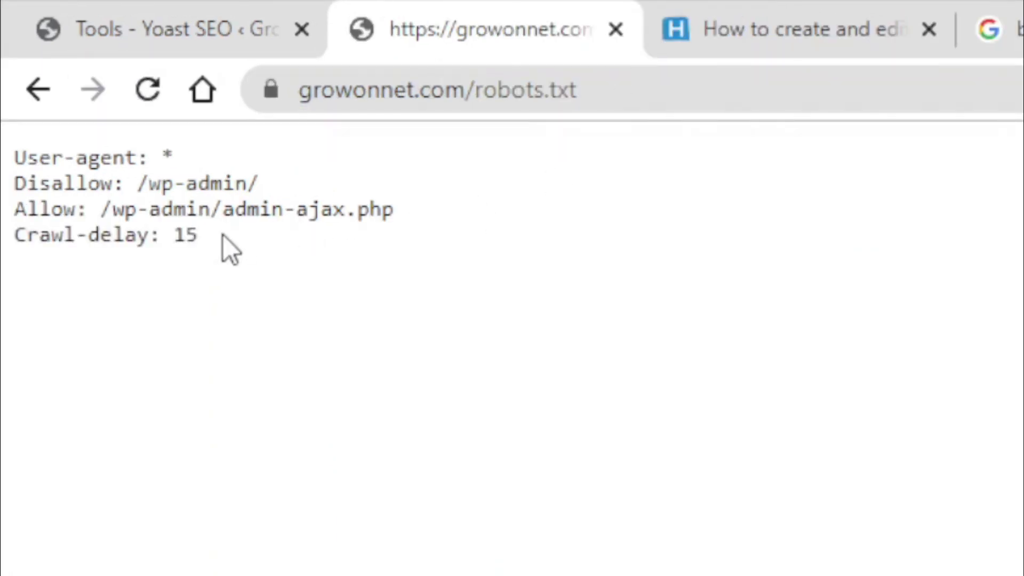
{"action": "left_click_drag", "start_coordinate": [224, 235], "coordinate": [5, 241]}
{"action": "left_click", "coordinate": [248, 373]}
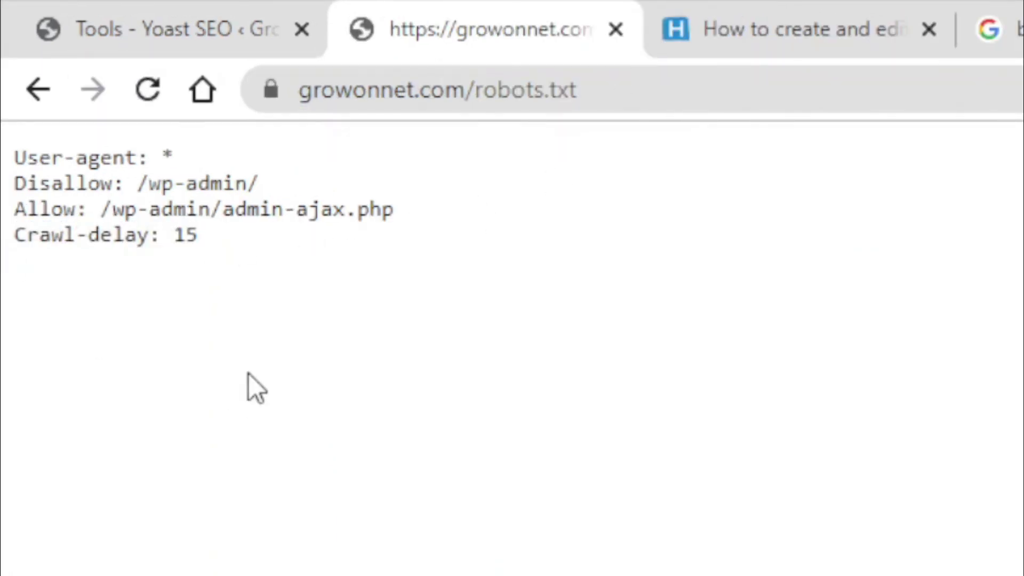
Step: View the Blogger site's robots.txt at whataboutcoding.blogspot.com/robots.txt and examine all its rules by highlighting them
{"action": "left_click", "coordinate": [160, 10]}
{"action": "left_click", "coordinate": [480, 27]}
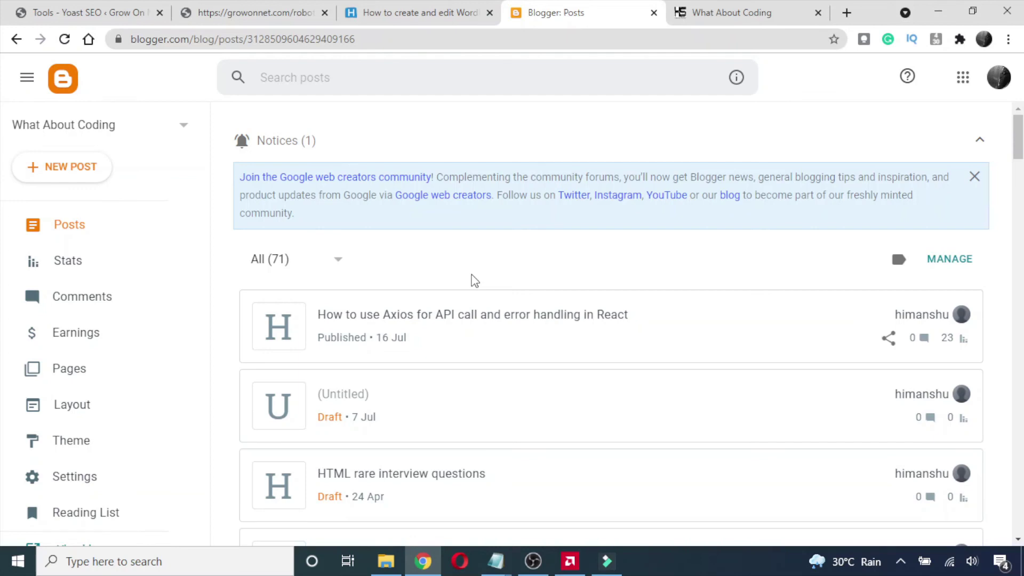
{"action": "left_click", "coordinate": [736, 12]}
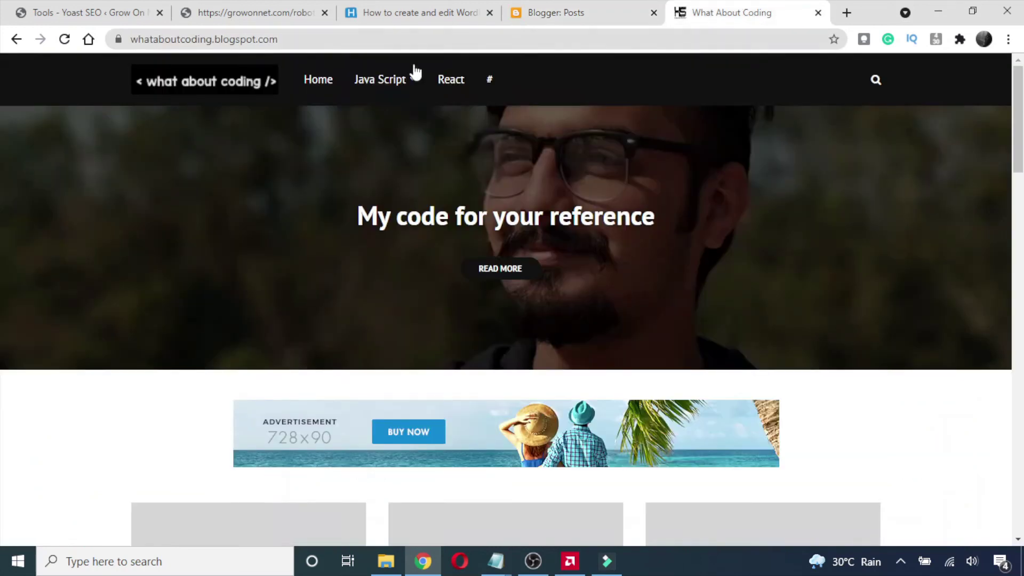
{"action": "left_click", "coordinate": [322, 40]}
{"action": "left_click", "coordinate": [321, 40]}
{"action": "type", "text": "robo"}
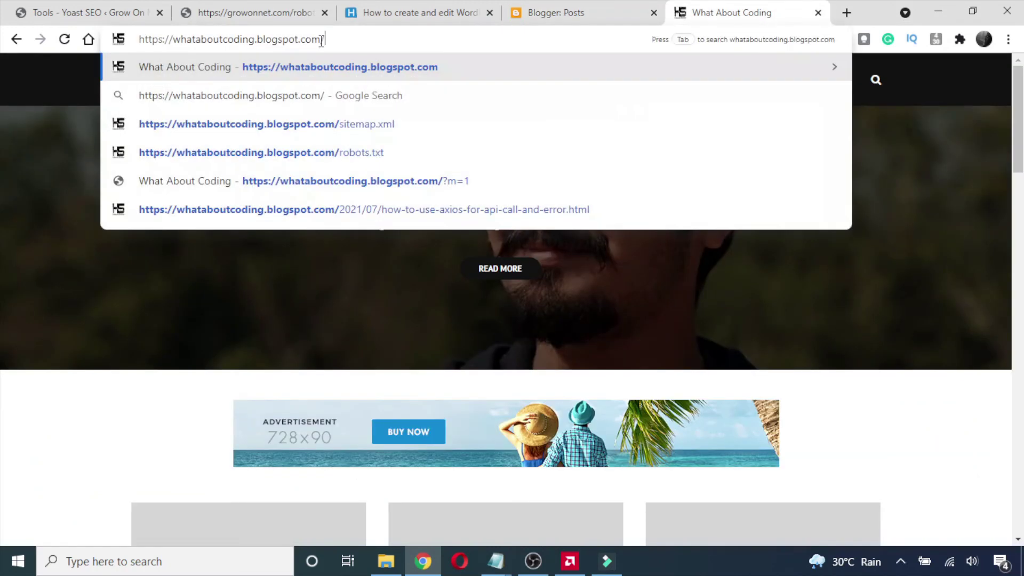
{"action": "type", "text": "ts.txt"}
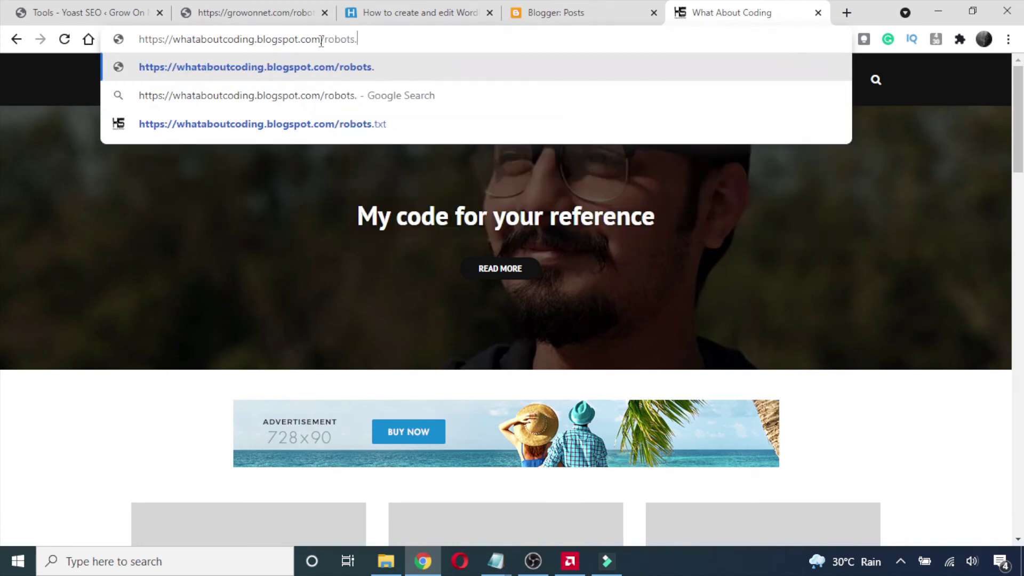
{"action": "key", "text": "Return"}
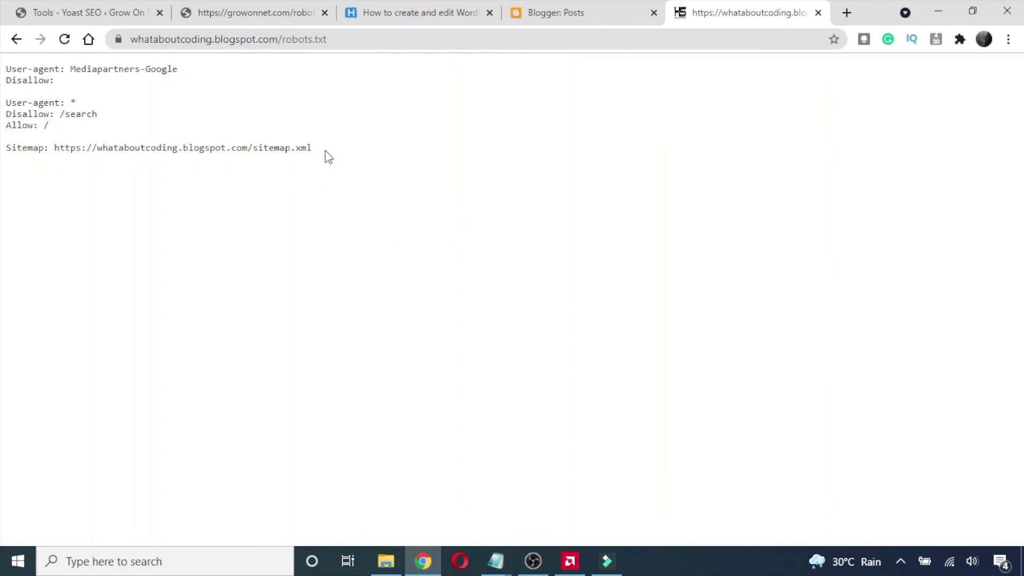
{"action": "left_click_drag", "start_coordinate": [334, 156], "coordinate": [1, 71]}
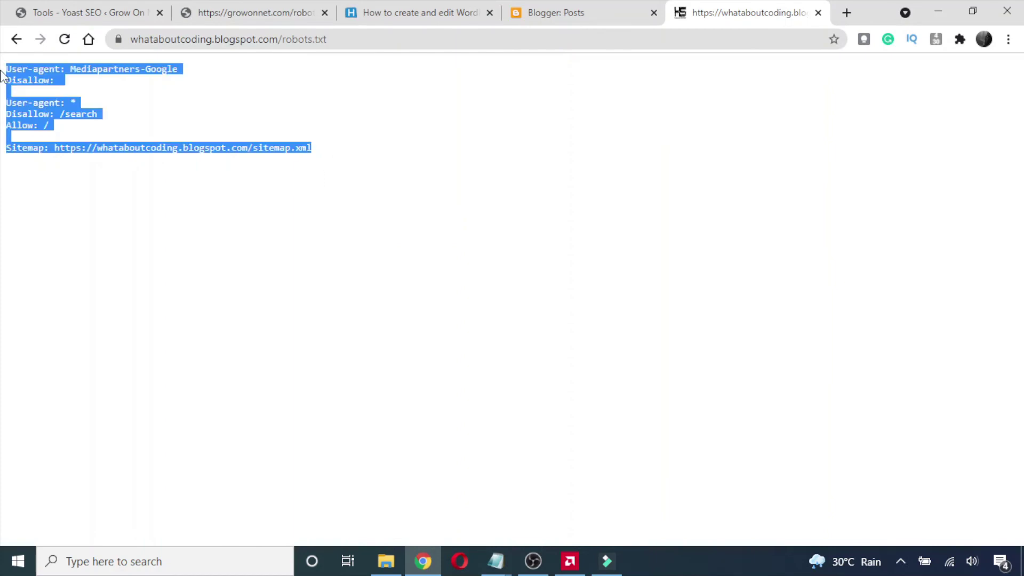
{"action": "left_click", "coordinate": [180, 215]}
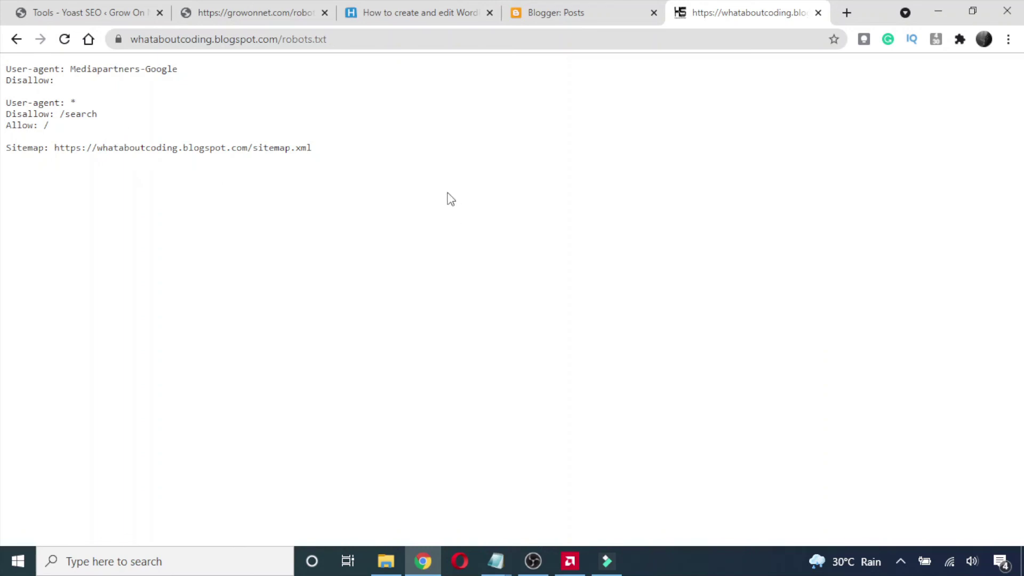
Step: In the Blogger blog's settings, enable custom robots.txt under Crawlers and indexing and open the Custom robots.txt field for editing
{"action": "left_click", "coordinate": [591, 14]}
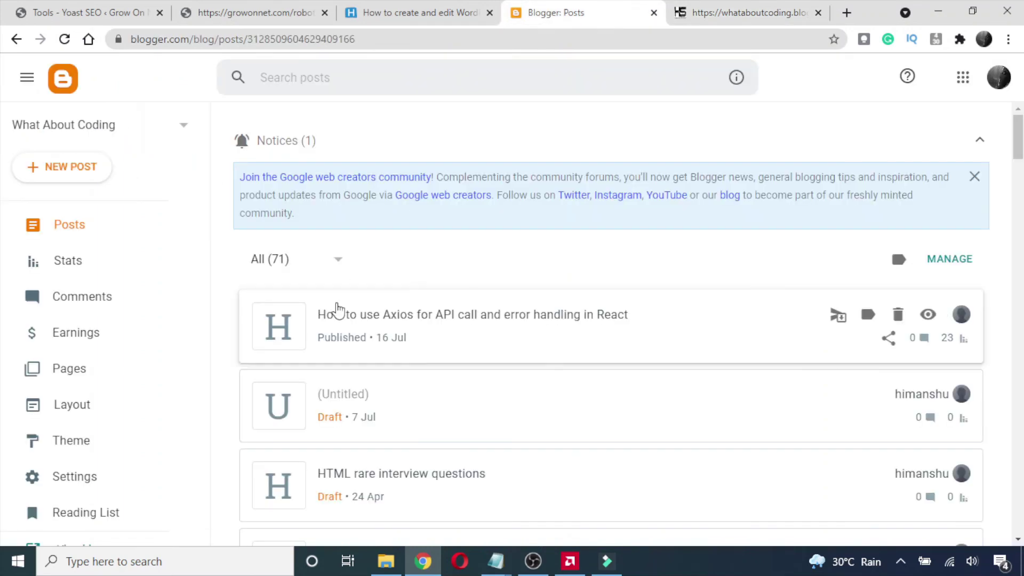
{"action": "scroll", "coordinate": [96, 261], "scroll_direction": "down", "scroll_amount": 2}
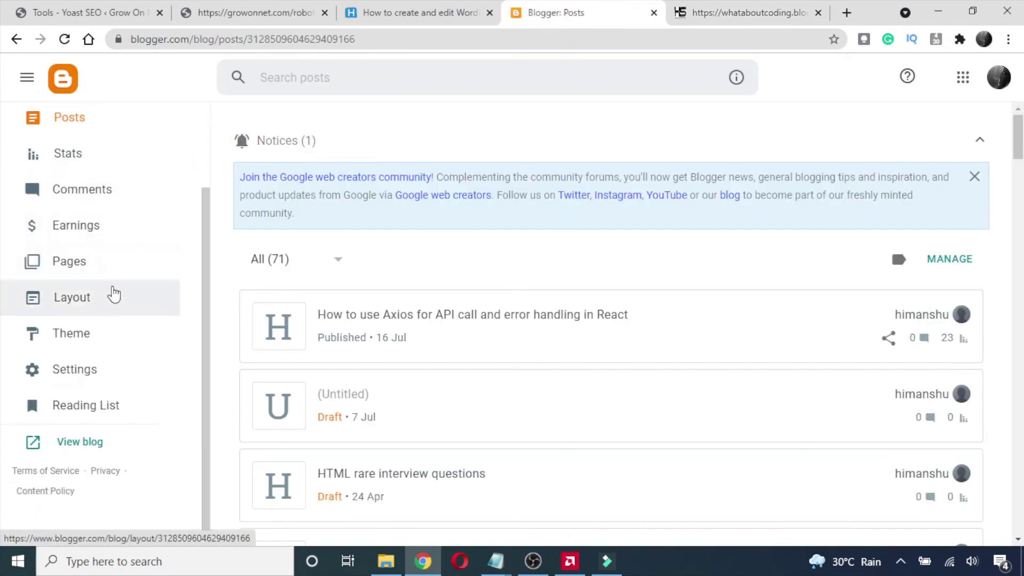
{"action": "left_click", "coordinate": [92, 368]}
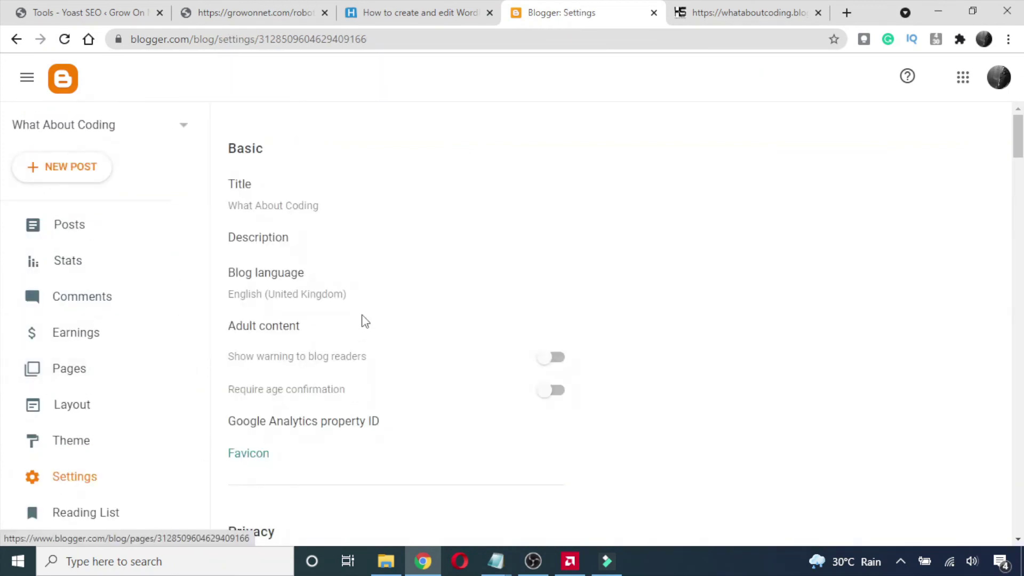
{"action": "scroll", "coordinate": [321, 256], "scroll_direction": "down", "scroll_amount": 20}
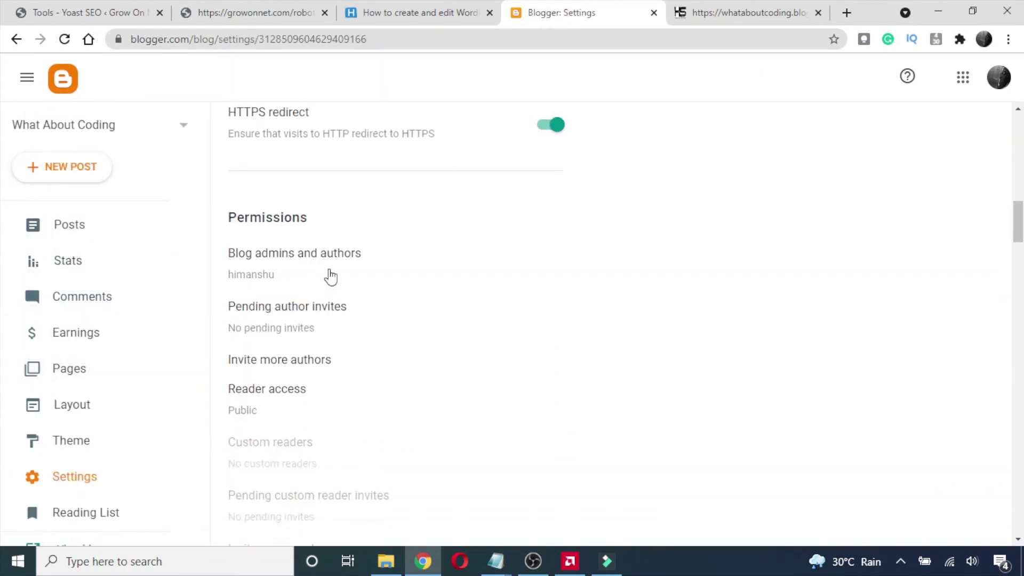
{"action": "scroll", "coordinate": [331, 276], "scroll_direction": "down", "scroll_amount": 20}
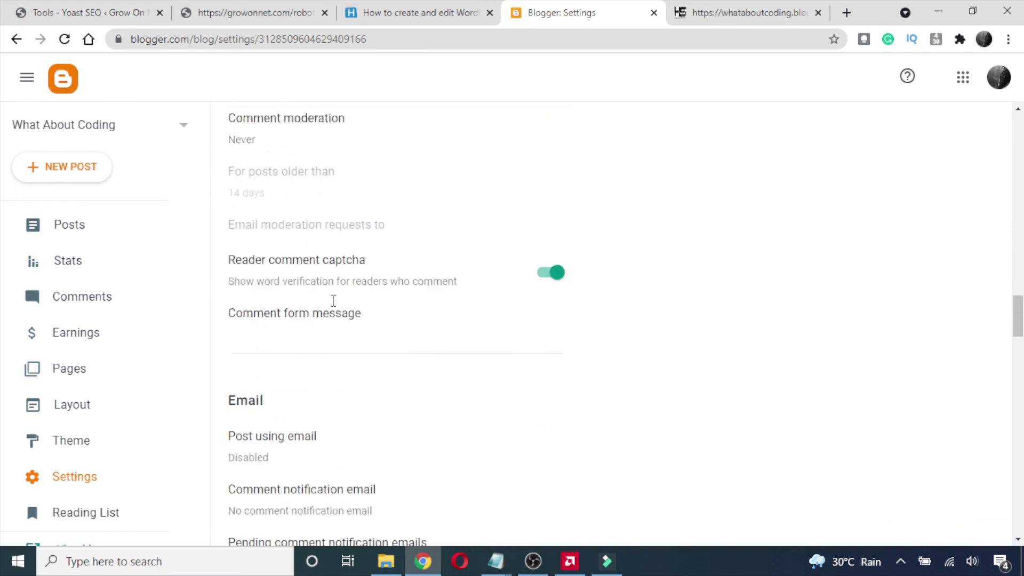
{"action": "scroll", "coordinate": [333, 301], "scroll_direction": "down", "scroll_amount": 20}
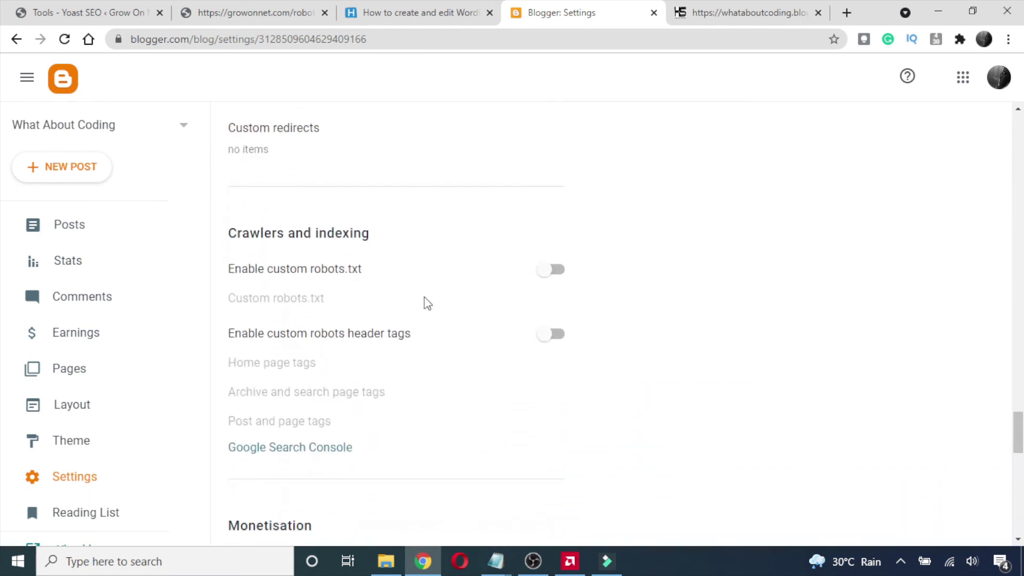
{"action": "left_click", "coordinate": [558, 272]}
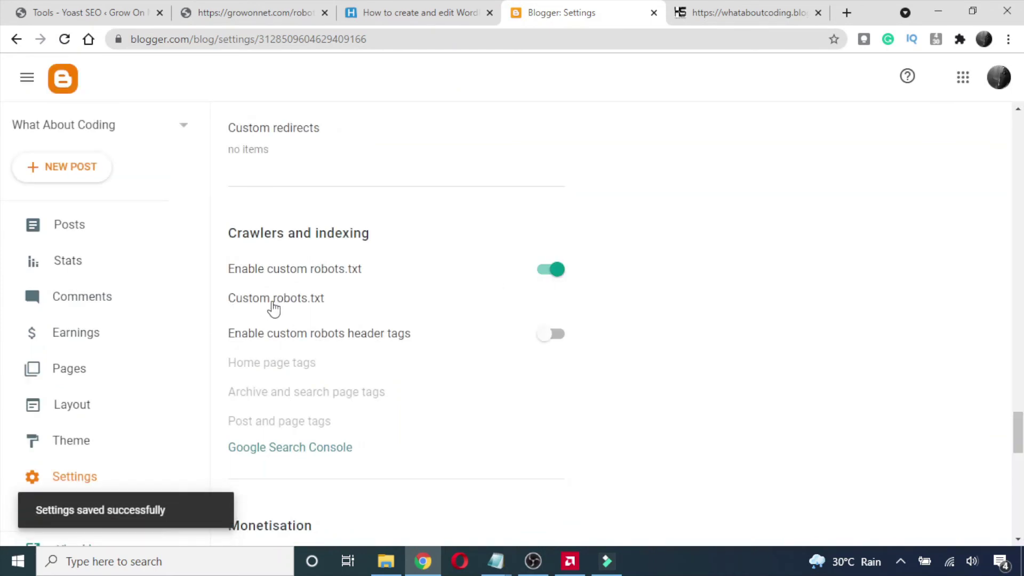
{"action": "left_click", "coordinate": [292, 303]}
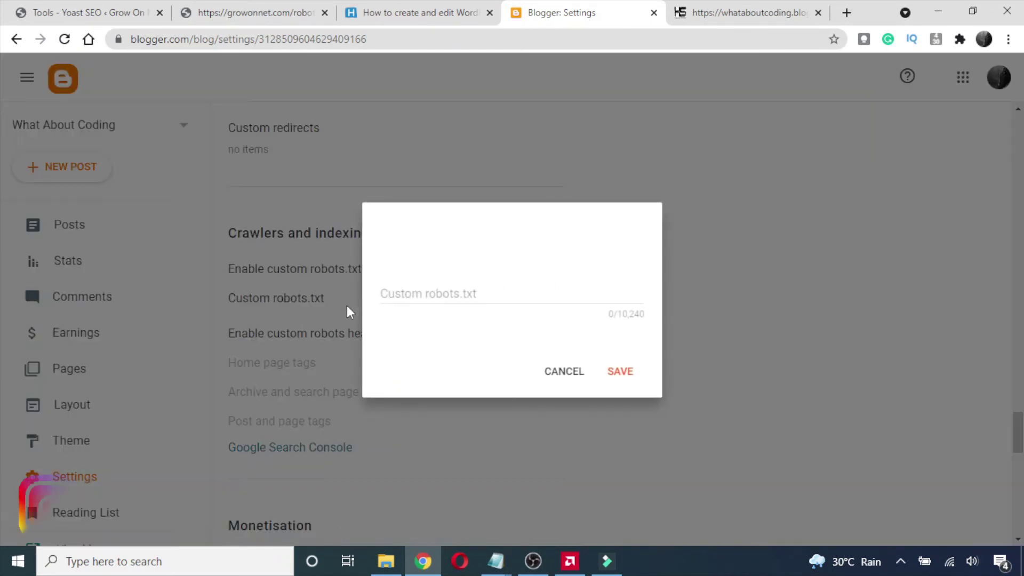
{"action": "left_click", "coordinate": [422, 295]}
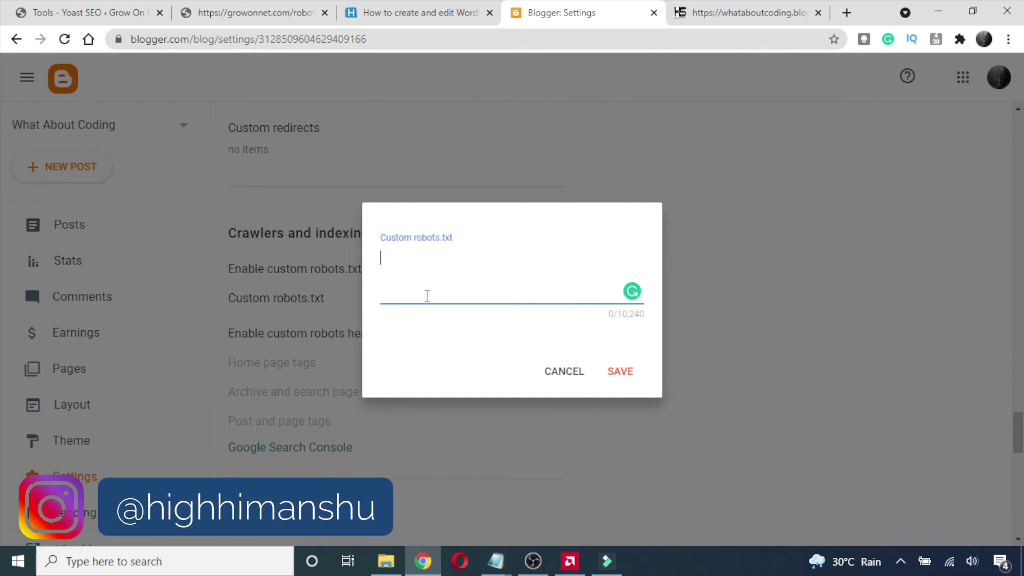
Step: Copy all the rules from the blog's live robots.txt page and paste them into Blogger's Custom robots.txt field
{"action": "left_click", "coordinate": [747, 12]}
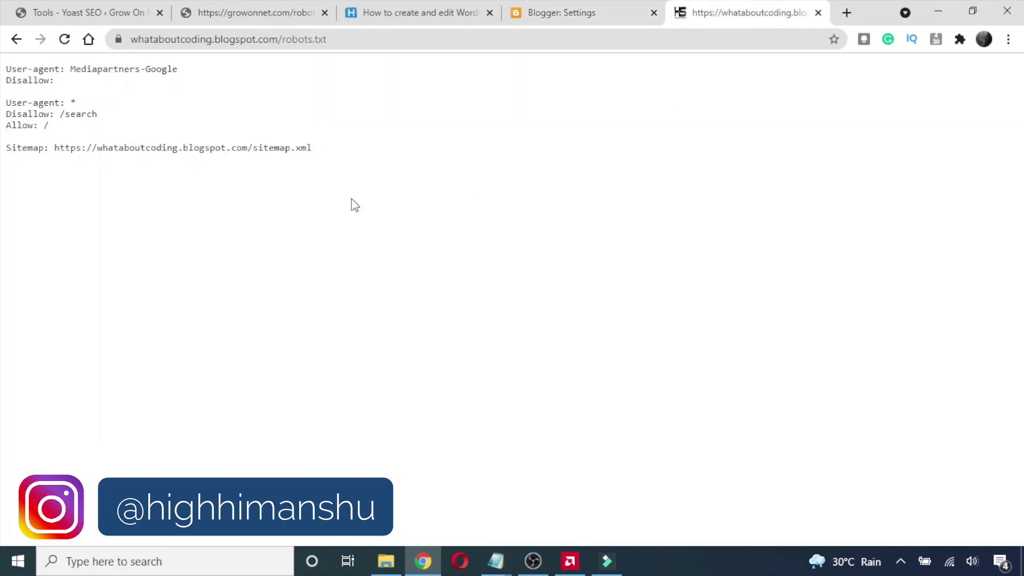
{"action": "left_click_drag", "start_coordinate": [325, 154], "coordinate": [4, 69]}
{"action": "key", "text": "ctrl+c"}
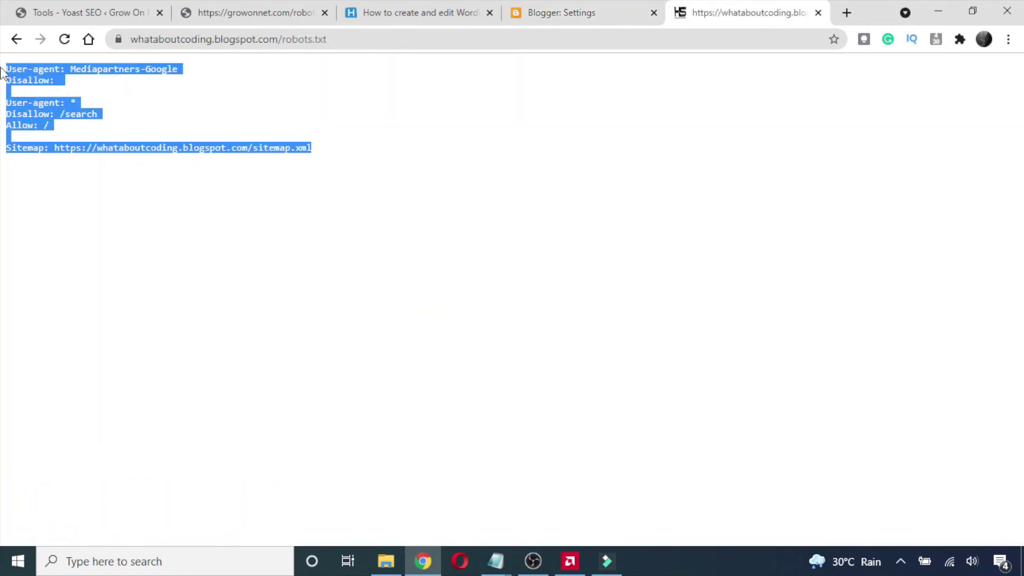
{"action": "left_click", "coordinate": [558, 11]}
{"action": "key", "text": "ctrl+v"}
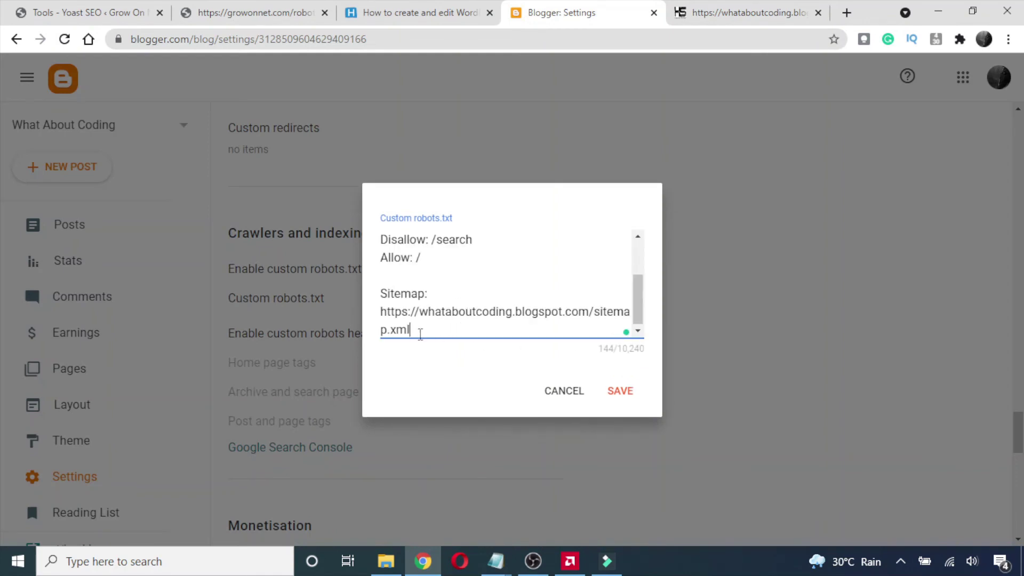
Step: Add the line "Crawl-delay : 15" below the sitemap URL in the custom robots.txt and try to save it
{"action": "key", "text": "Return"}
{"action": "type", "text": "Crawl-delay : 15"}
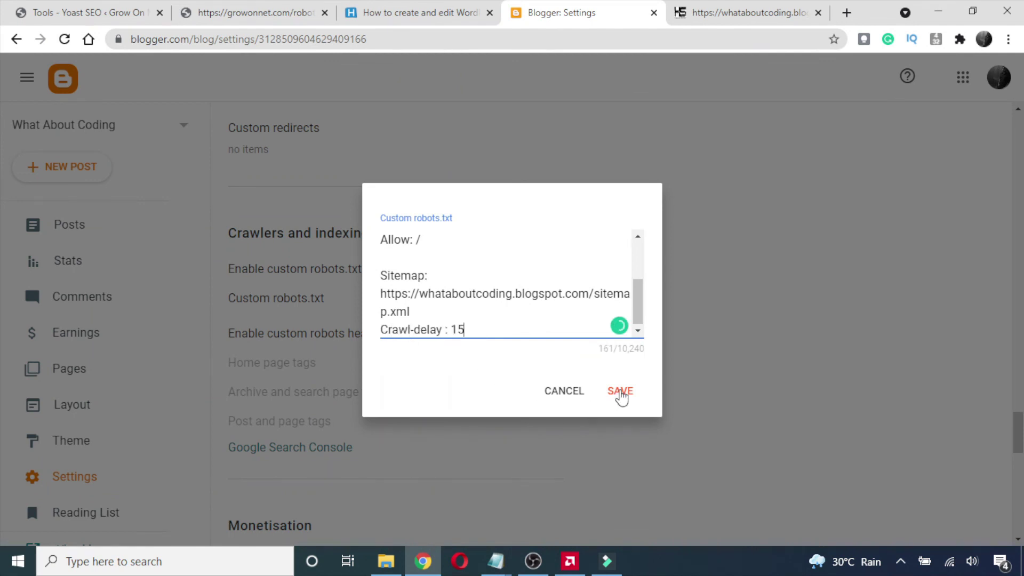
{"action": "left_click", "coordinate": [621, 393]}
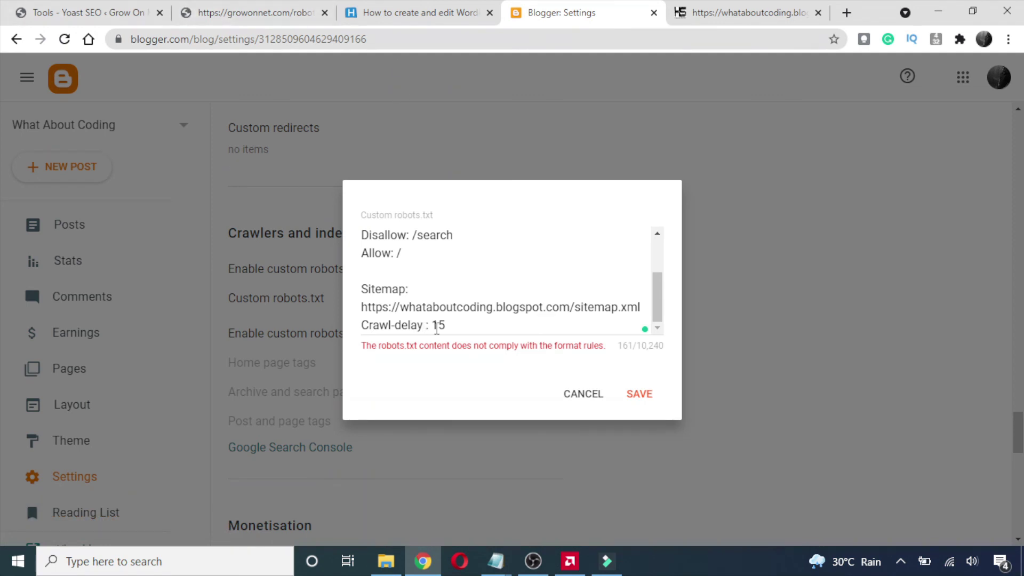
Step: Remove the space before the colon so the line reads "Crawl-delay: 15", and try to save the custom robots.txt again
{"action": "left_click", "coordinate": [427, 325]}
{"action": "key", "text": "BackSpace"}
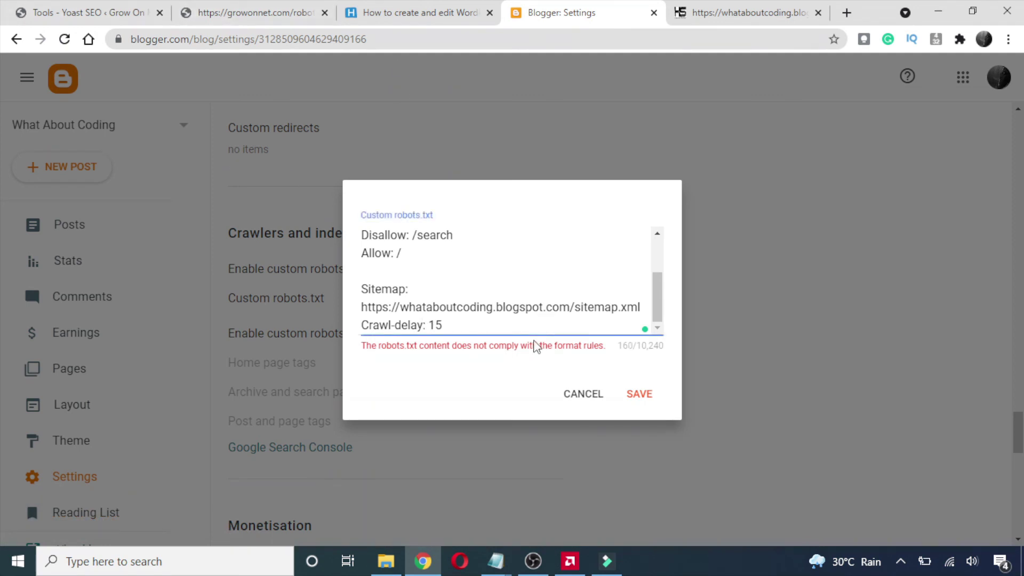
{"action": "left_click", "coordinate": [641, 394]}
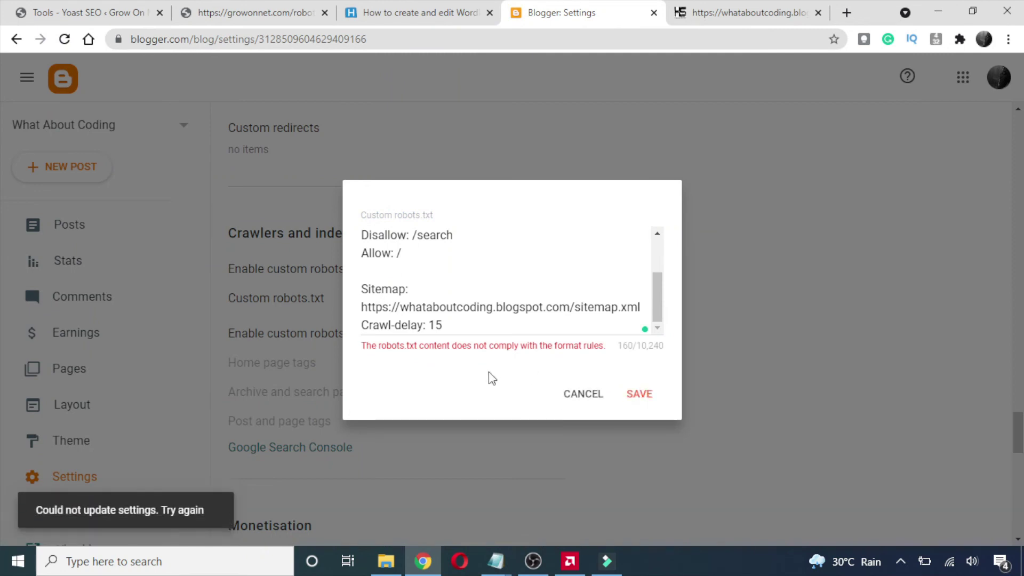
Step: Delete the "Crawl-delay: 15" line, set the User-agent above "Disallow: /search" to Googlebot, and save the custom robots.txt
{"action": "left_click_drag", "start_coordinate": [455, 324], "coordinate": [296, 323]}
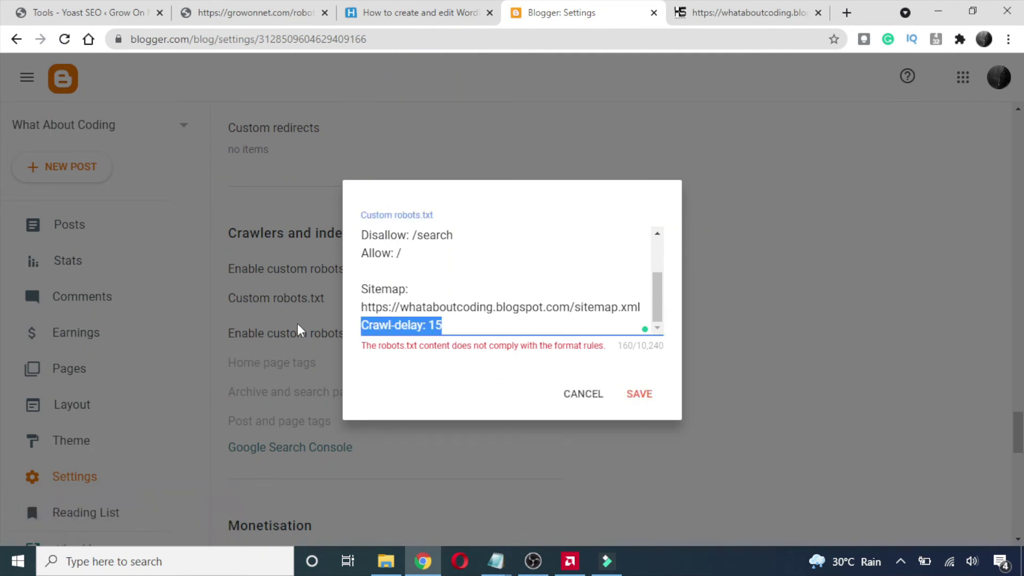
{"action": "key", "text": "BackSpace"}
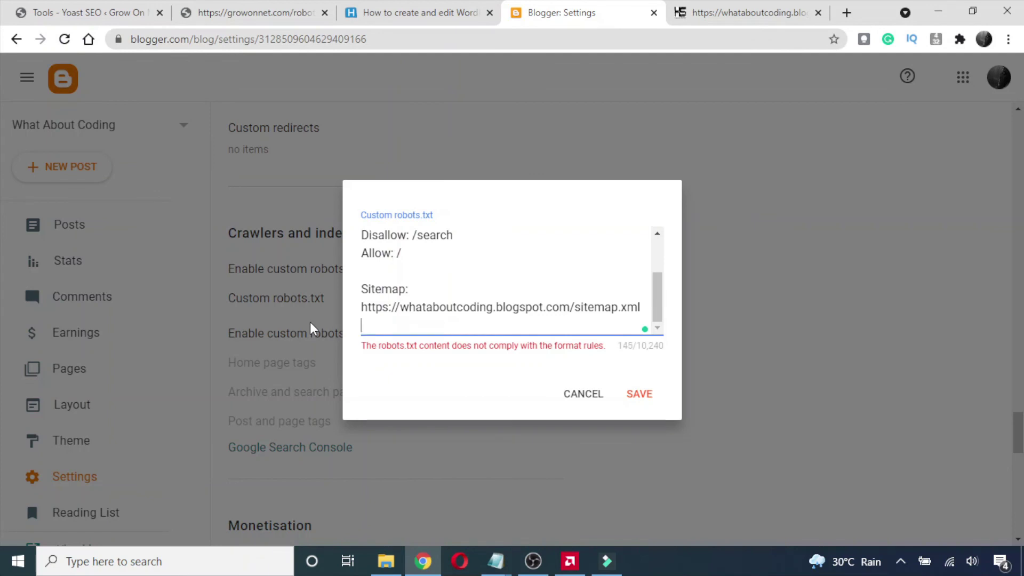
{"action": "key", "text": "BackSpace"}
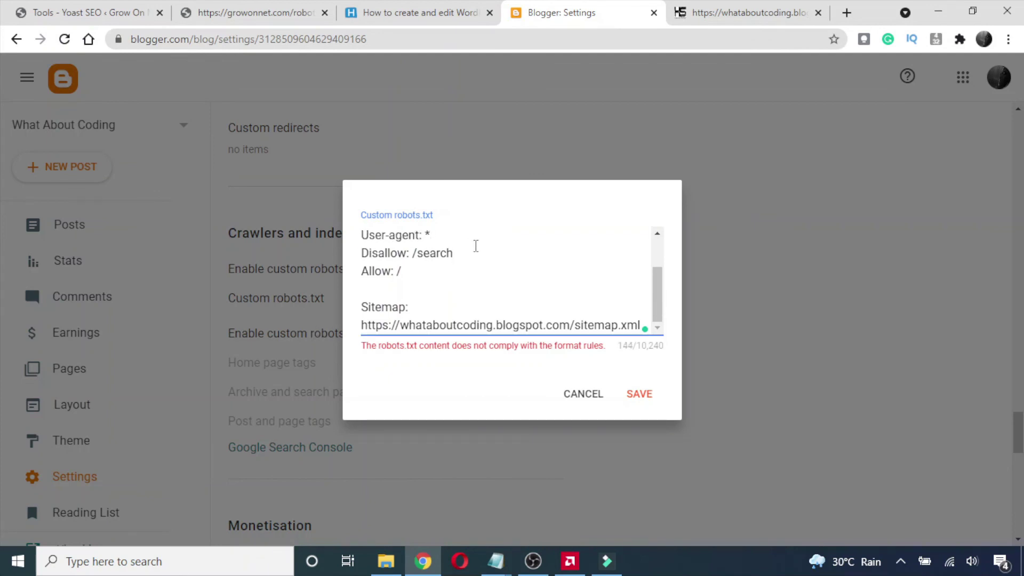
{"action": "key", "text": "BackSpace"}
{"action": "type", "text": "Googlebot"}
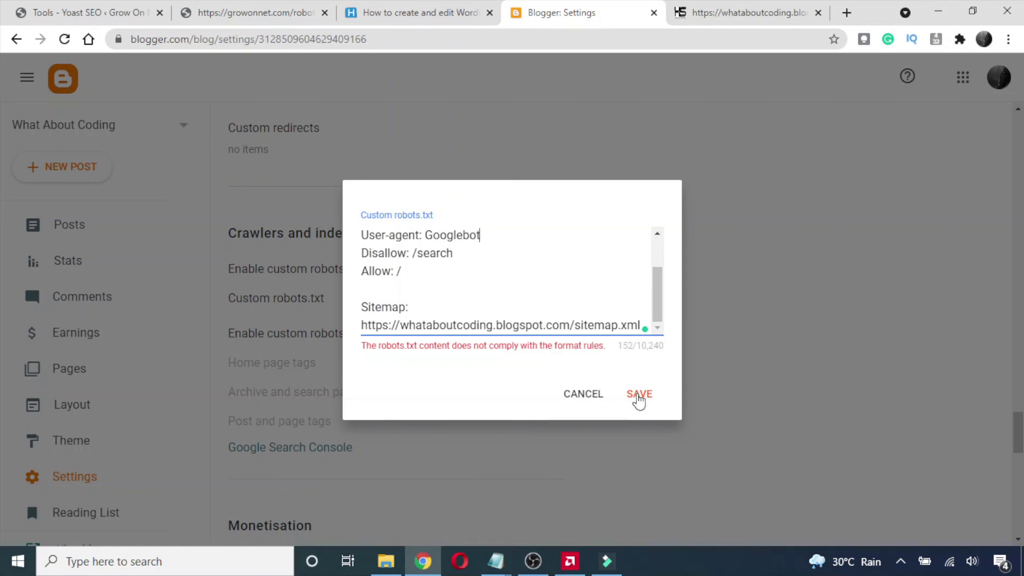
{"action": "left_click", "coordinate": [639, 396]}
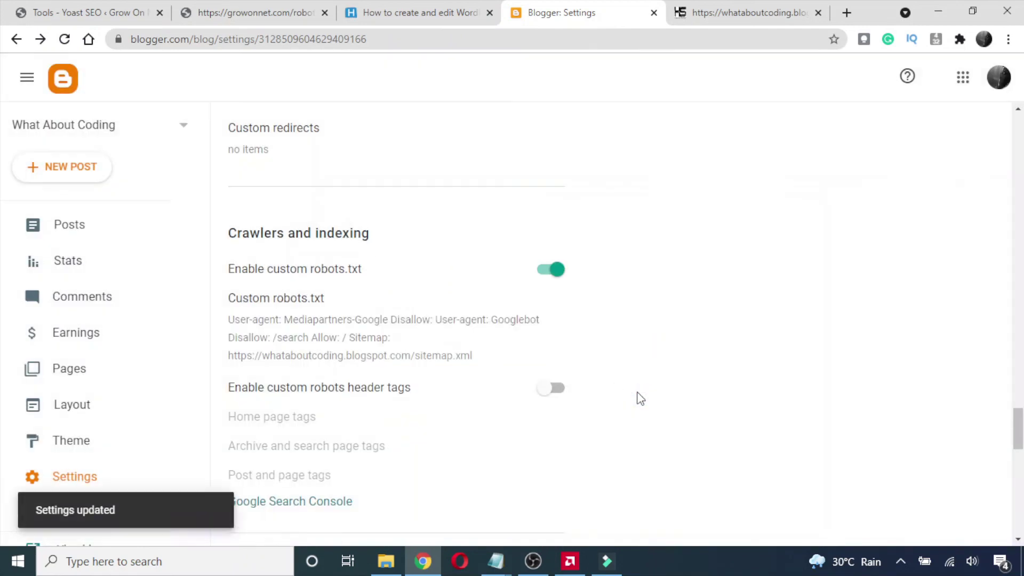
Step: Reload the blog's live robots.txt page and check its User-agent rules
{"action": "left_click", "coordinate": [752, 13]}
{"action": "left_click", "coordinate": [330, 41]}
{"action": "key", "text": "Return"}
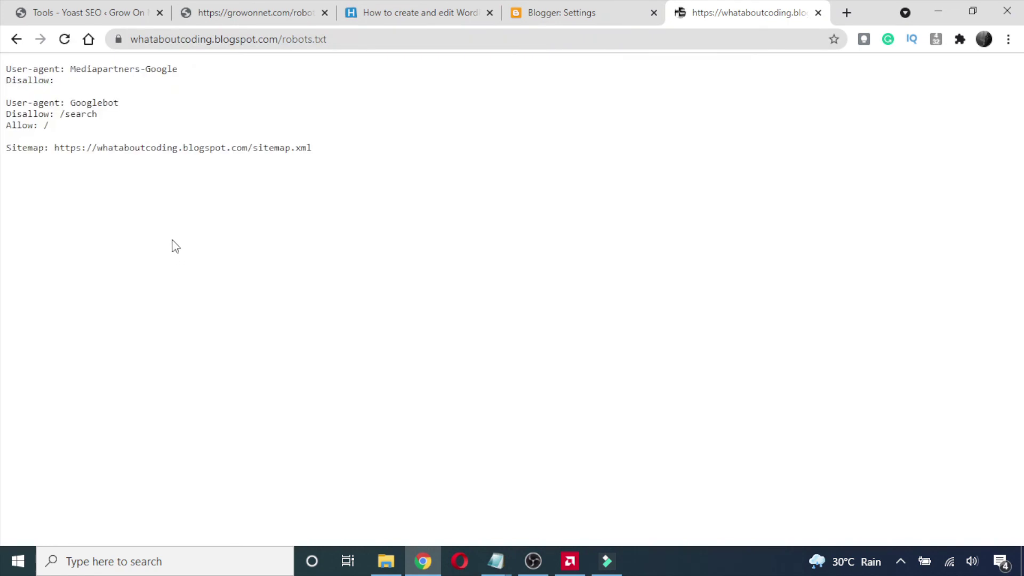
{"action": "left_click_drag", "start_coordinate": [180, 70], "coordinate": [17, 69]}
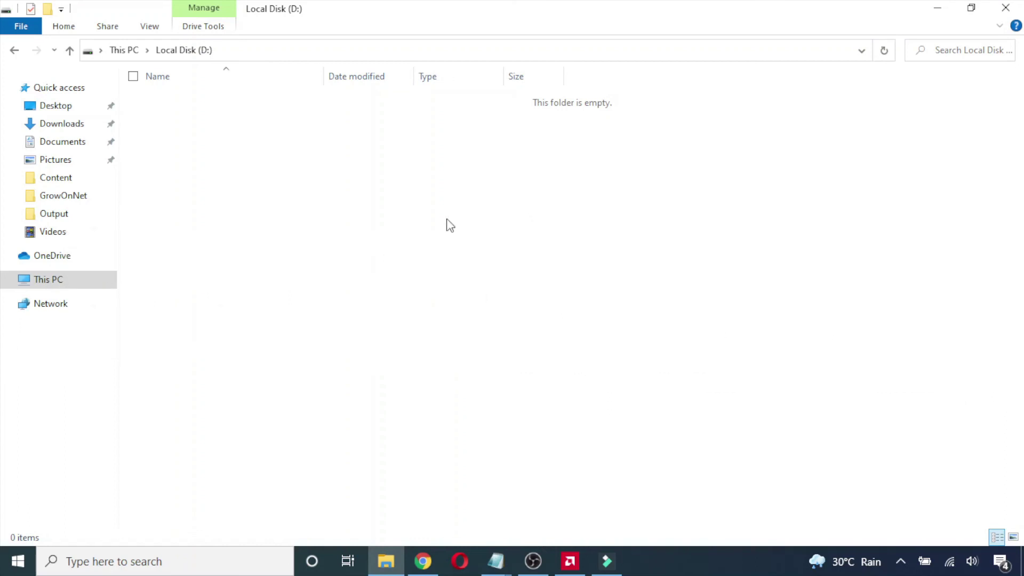
Step: Create a new text document named robots.txt on Local Disk (D:) in File Explorer
{"action": "right_click", "coordinate": [352, 188]}
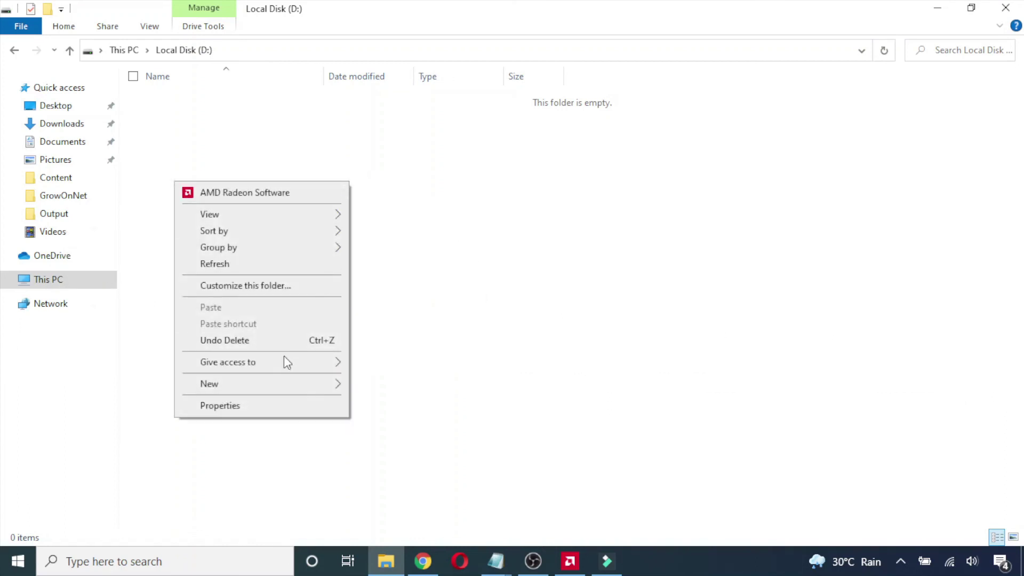
{"action": "mouse_move", "coordinate": [272, 387]}
{"action": "left_click", "coordinate": [414, 523]}
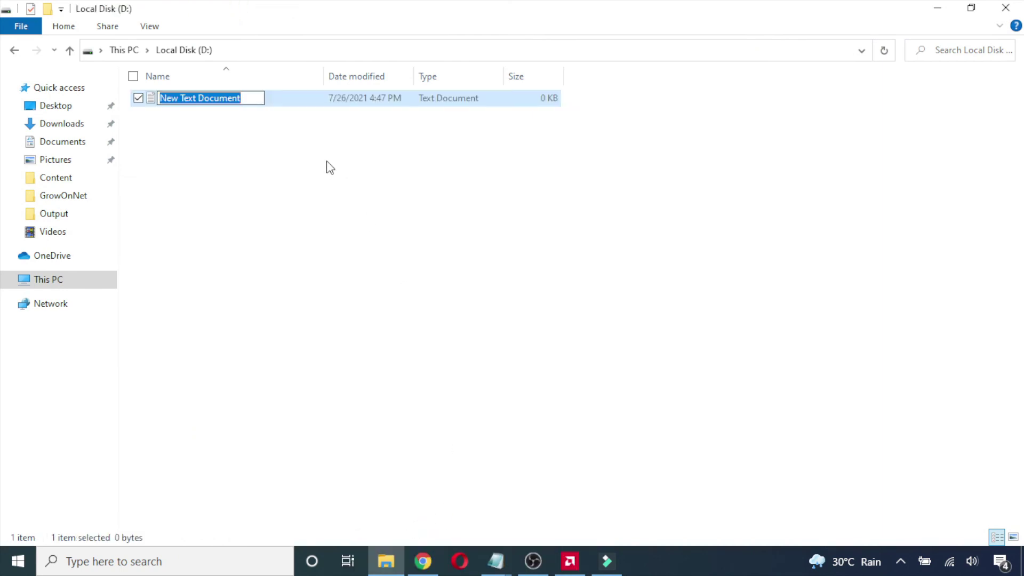
{"action": "type", "text": "robots"}
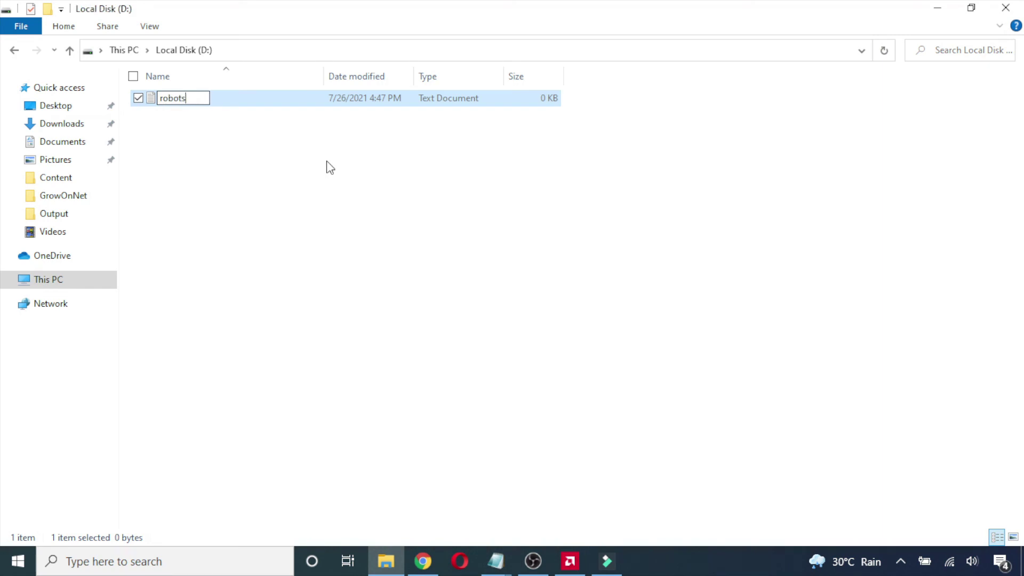
{"action": "type", "text": ".txt"}
{"action": "key", "text": "Return"}
{"action": "left_click", "coordinate": [327, 167]}
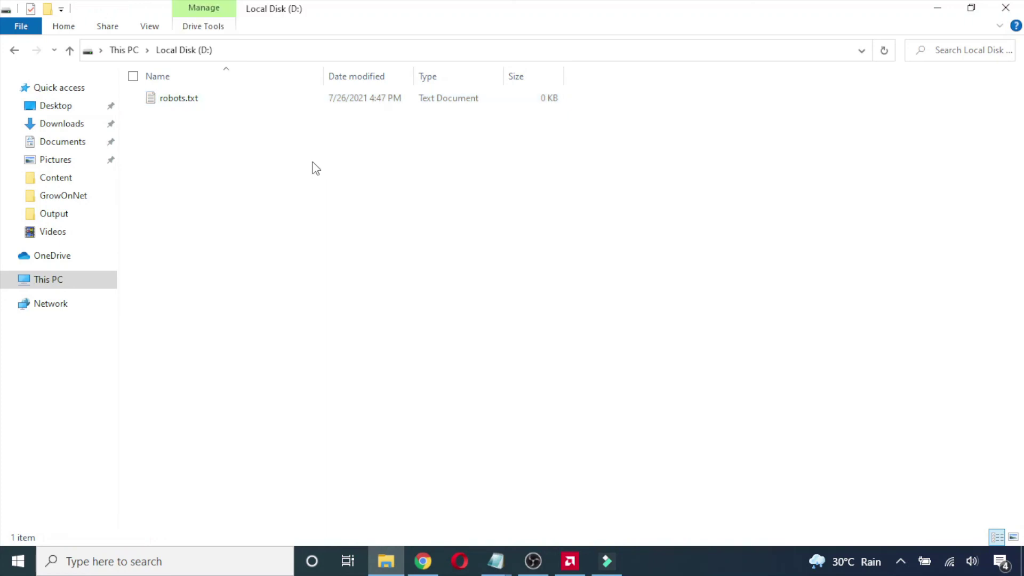
Step: Open the new robots.txt and paste in the User-agent, Disallow and Allow lines copied from the top of the robots.txt notes file
{"action": "left_click", "coordinate": [195, 105]}
{"action": "double_click", "coordinate": [195, 104]}
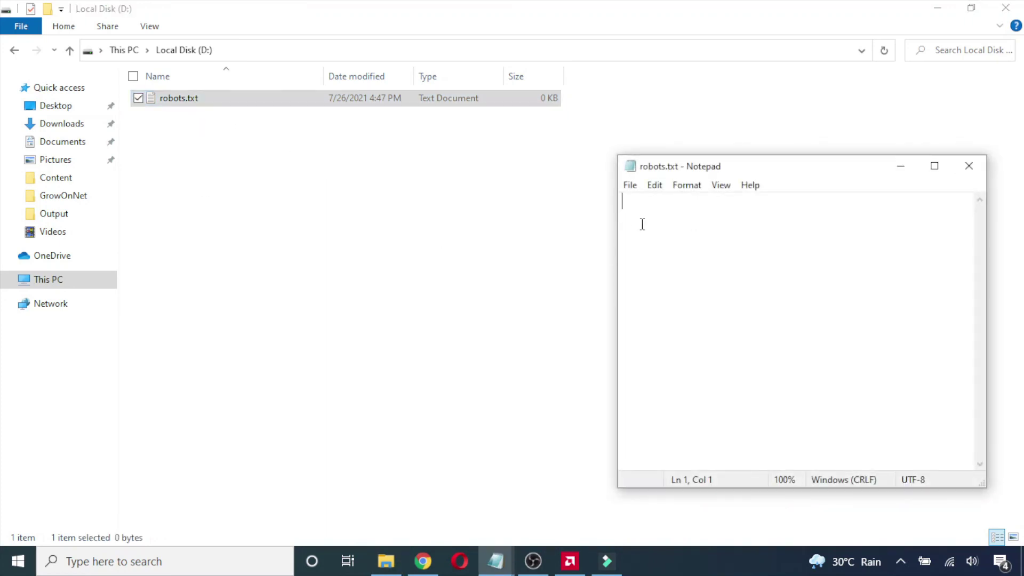
{"action": "left_click", "coordinate": [500, 562]}
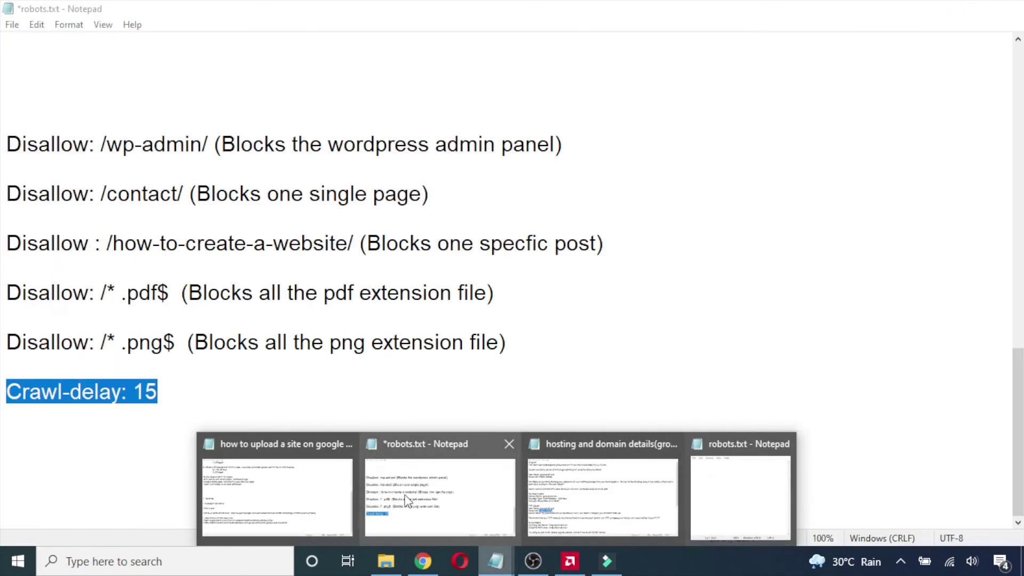
{"action": "left_click", "coordinate": [424, 497]}
{"action": "scroll", "coordinate": [228, 237], "scroll_direction": "up", "scroll_amount": 12}
{"action": "left_click_drag", "start_coordinate": [327, 194], "coordinate": [6, 144]}
{"action": "key", "text": "ctrl+c"}
{"action": "key", "text": "alt+Tab"}
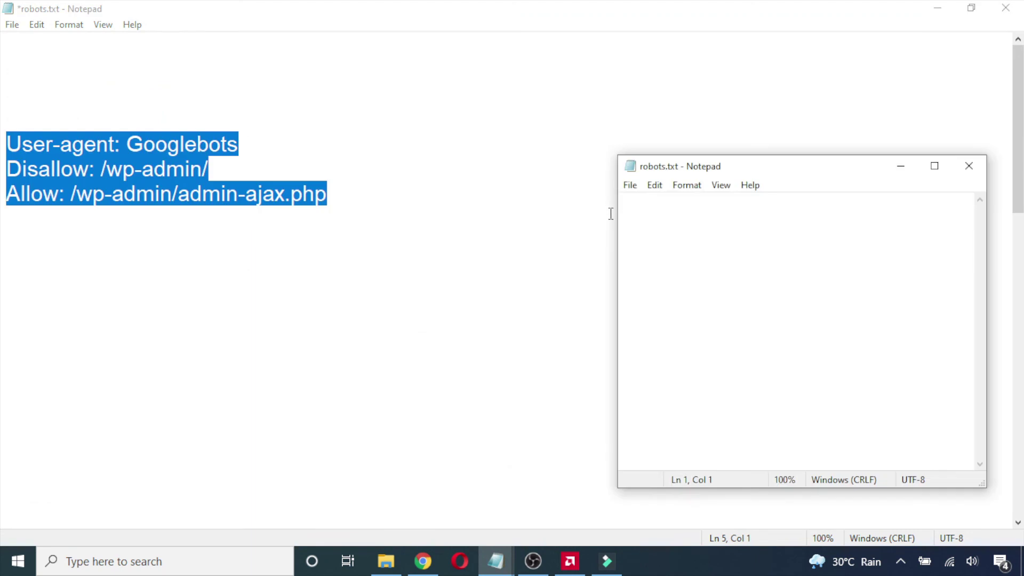
{"action": "key", "text": "ctrl+v"}
Step: Set the User-agent in the new robots.txt to *, then save and close the file
{"action": "left_click_drag", "start_coordinate": [777, 204], "coordinate": [700, 206]}
{"action": "type", "text": "*"}
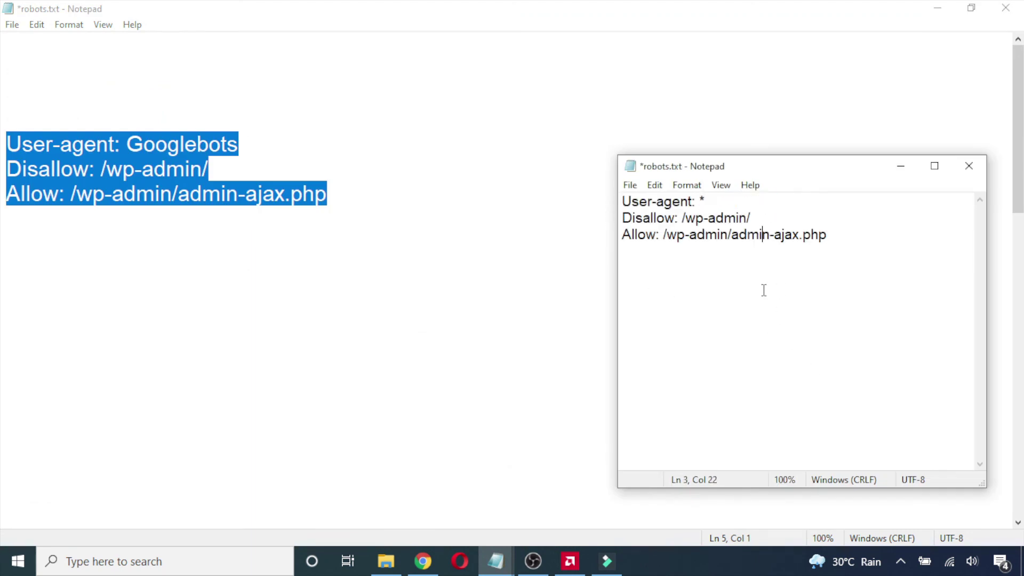
{"action": "key", "text": "ctrl+s"}
{"action": "left_click", "coordinate": [968, 166]}
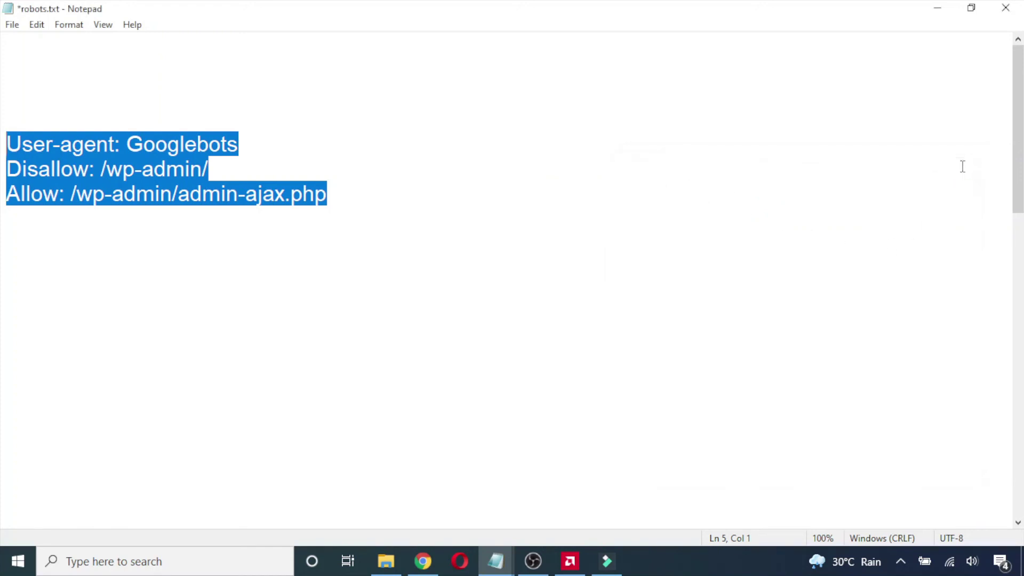
Step: Return to Local Disk (D:) in File Explorer and check the file type in the properties of robots.txt
{"action": "left_click", "coordinate": [386, 562]}
{"action": "left_click", "coordinate": [500, 278]}
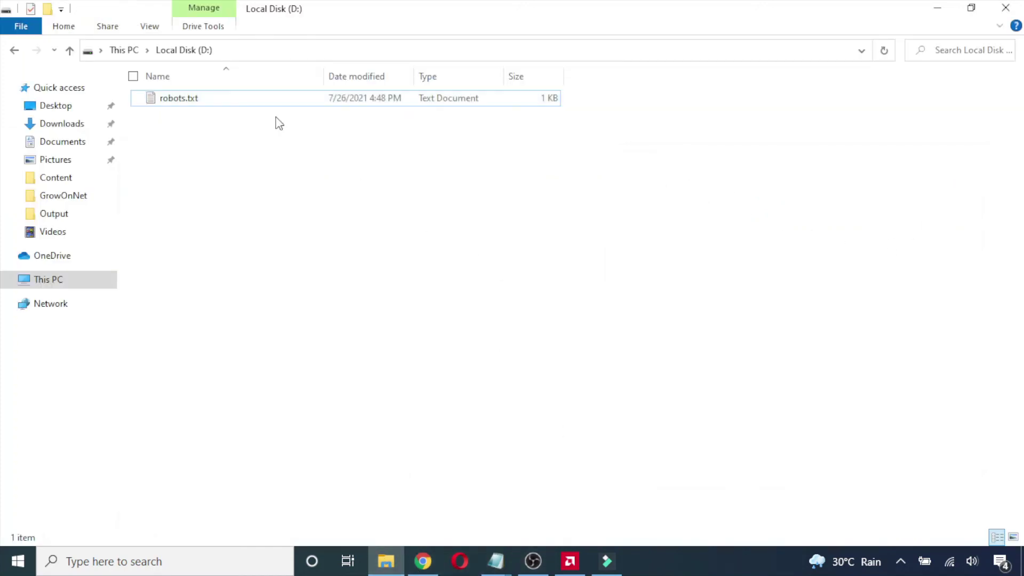
{"action": "left_click", "coordinate": [199, 100]}
{"action": "left_click", "coordinate": [190, 98]}
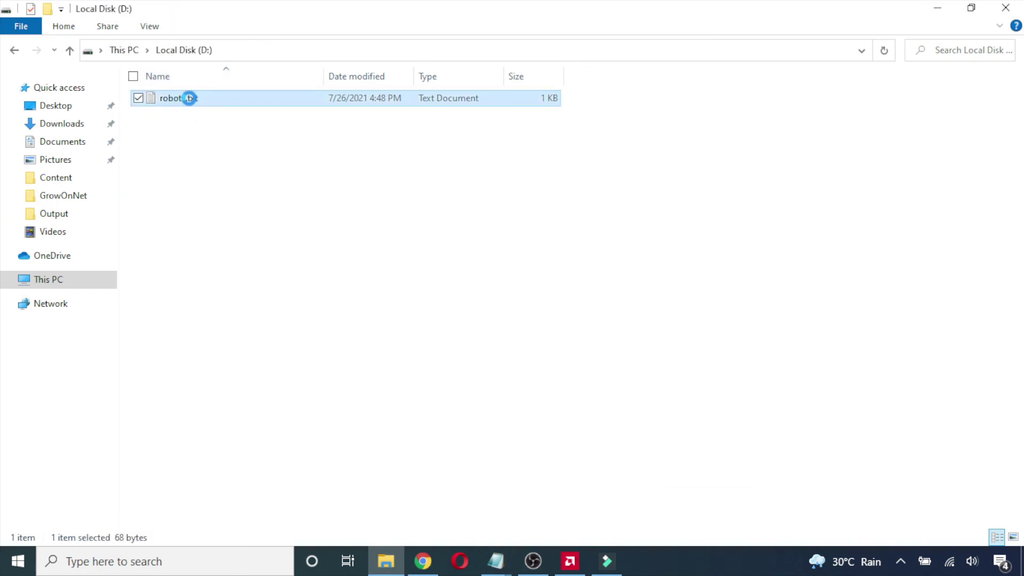
{"action": "right_click", "coordinate": [190, 102]}
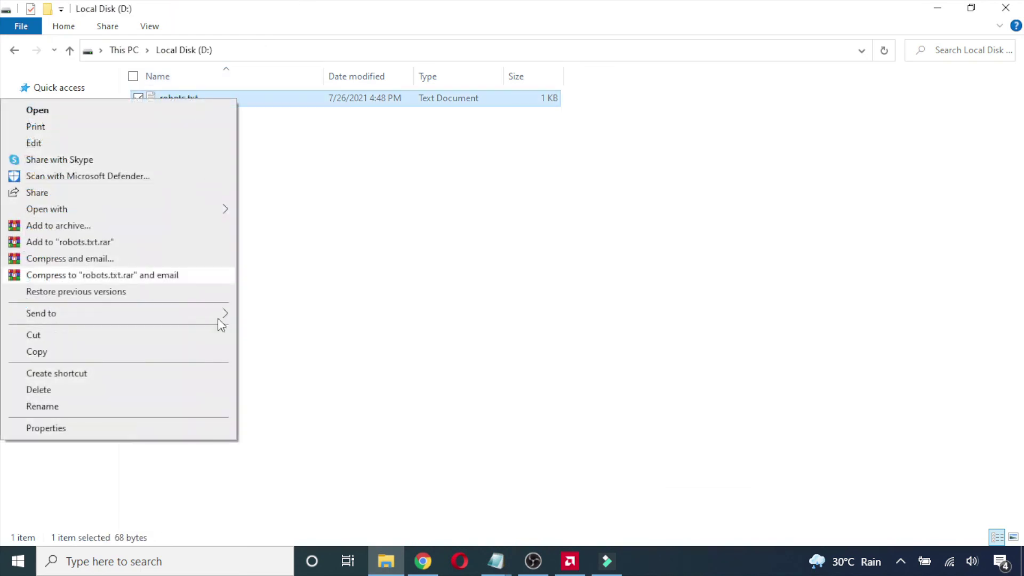
{"action": "left_click", "coordinate": [94, 430]}
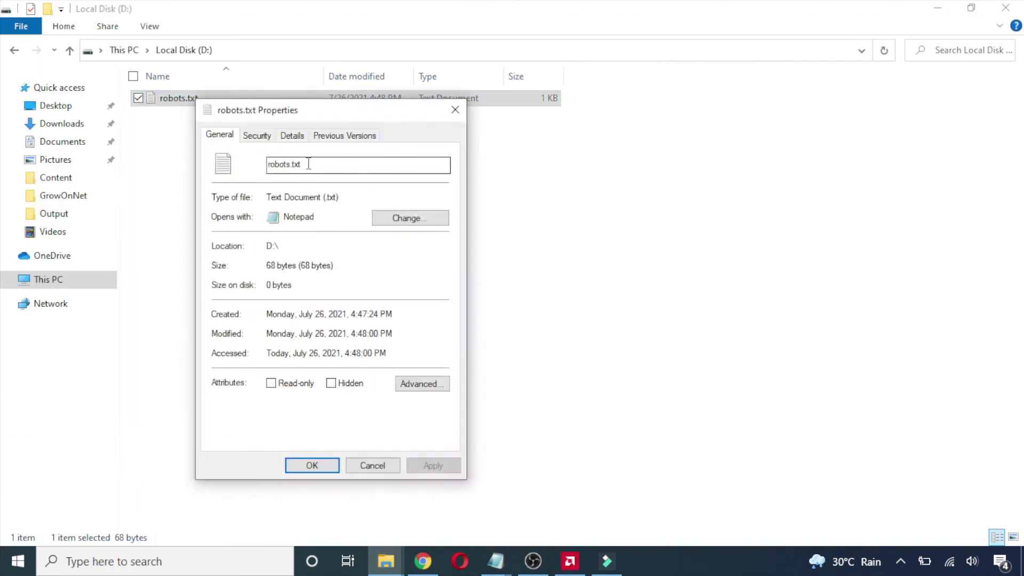
{"action": "left_click_drag", "start_coordinate": [340, 201], "coordinate": [306, 198]}
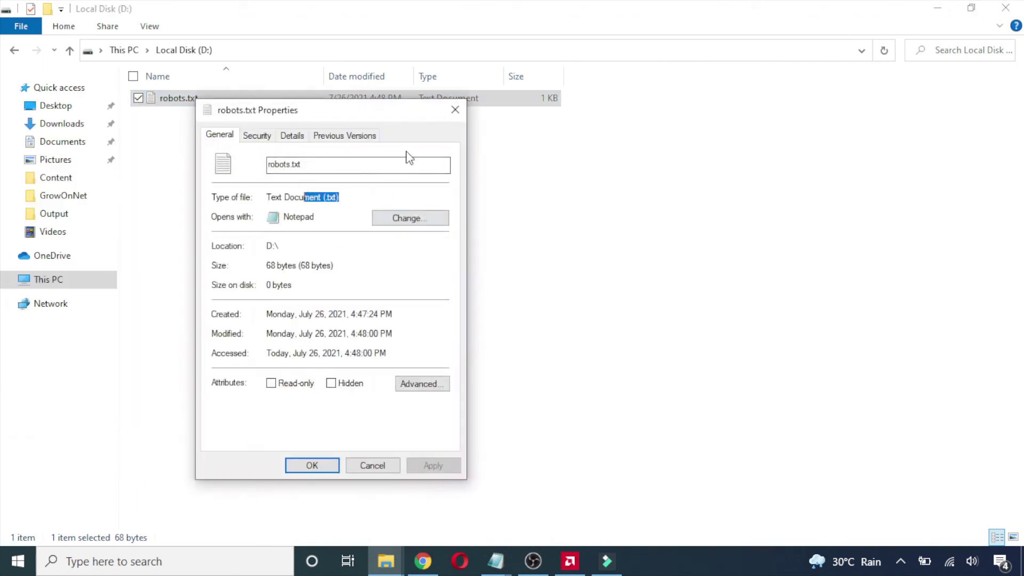
{"action": "left_click", "coordinate": [455, 109]}
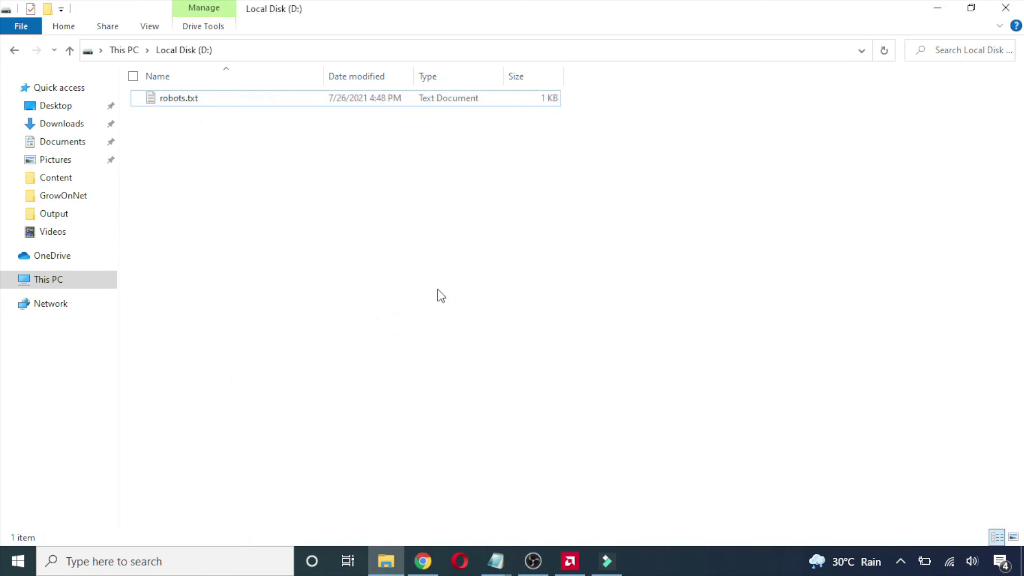
Step: Switch to the hosting control panel in Chrome and open the public_html folder of growonnet.com in File Manager
{"action": "left_click", "coordinate": [423, 561]}
{"action": "left_click", "coordinate": [739, 8]}
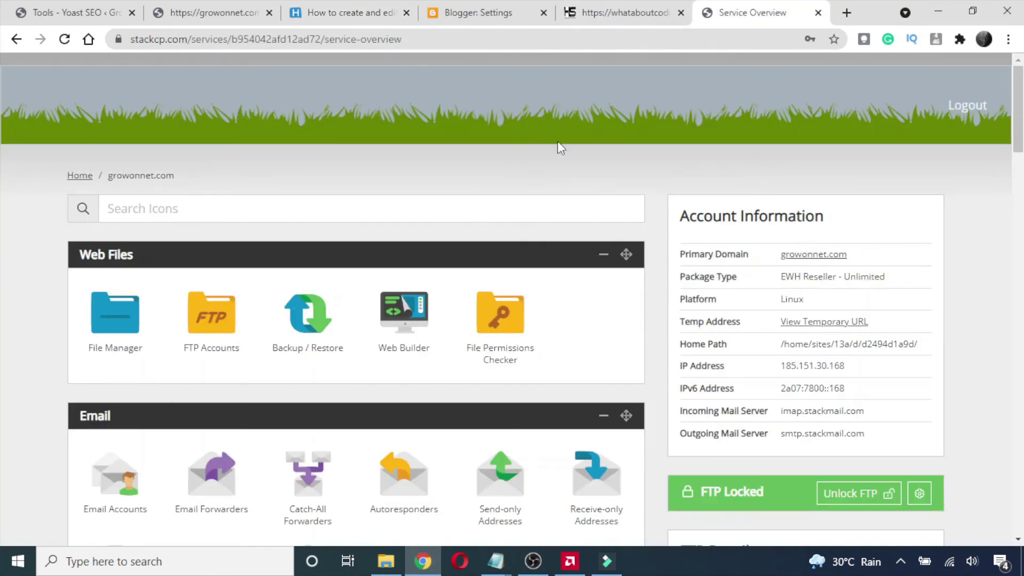
{"action": "left_click", "coordinate": [116, 323]}
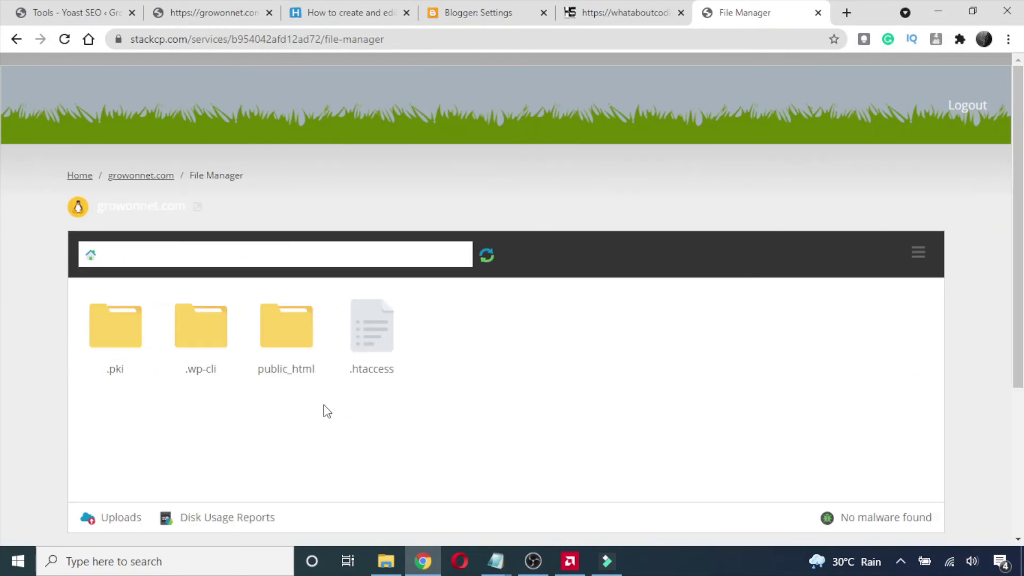
{"action": "left_click", "coordinate": [287, 338]}
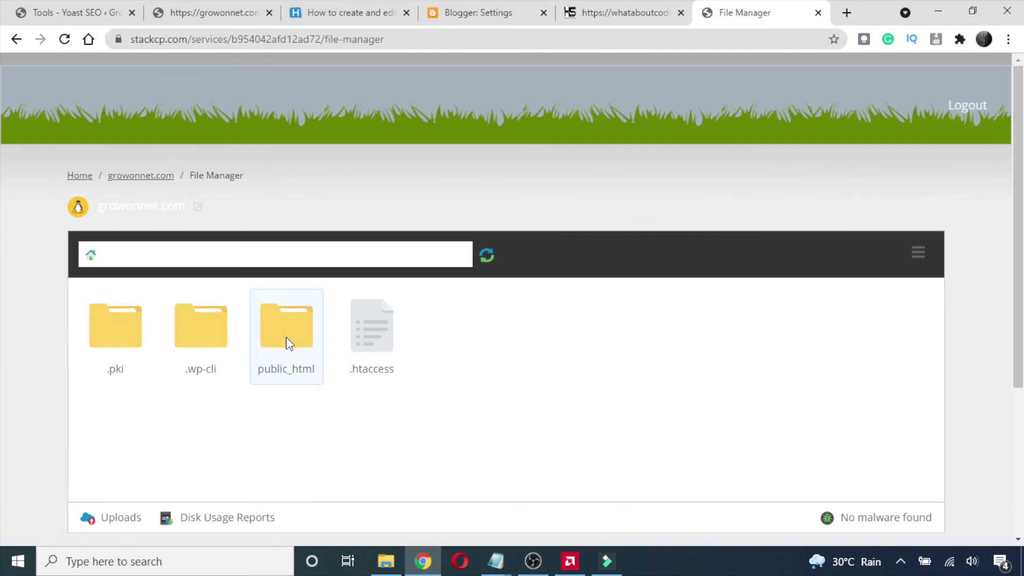
{"action": "double_click", "coordinate": [286, 338]}
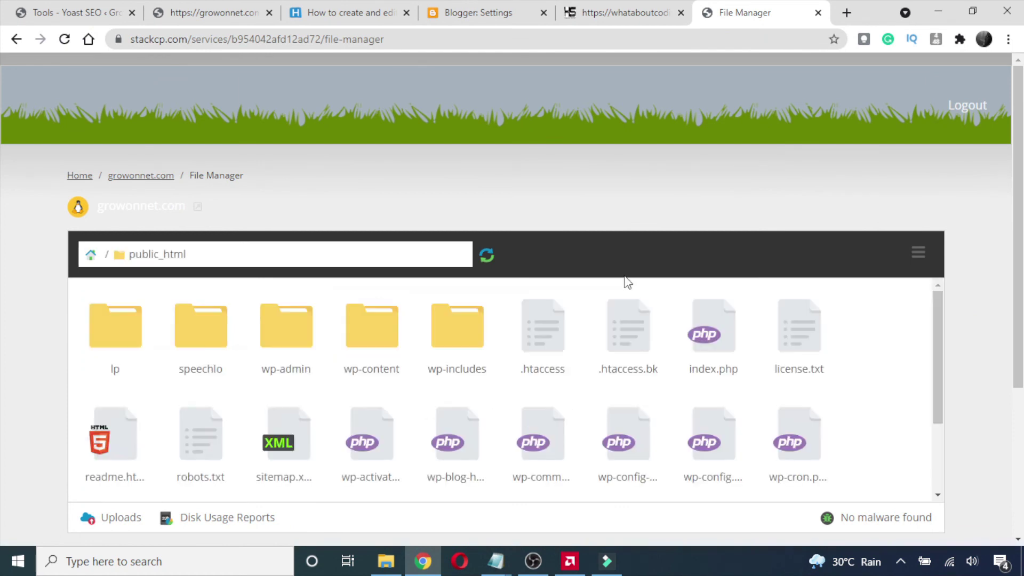
Step: Delete the existing robots.txt file from the public_html folder
{"action": "scroll", "coordinate": [526, 328], "scroll_direction": "down", "scroll_amount": 4}
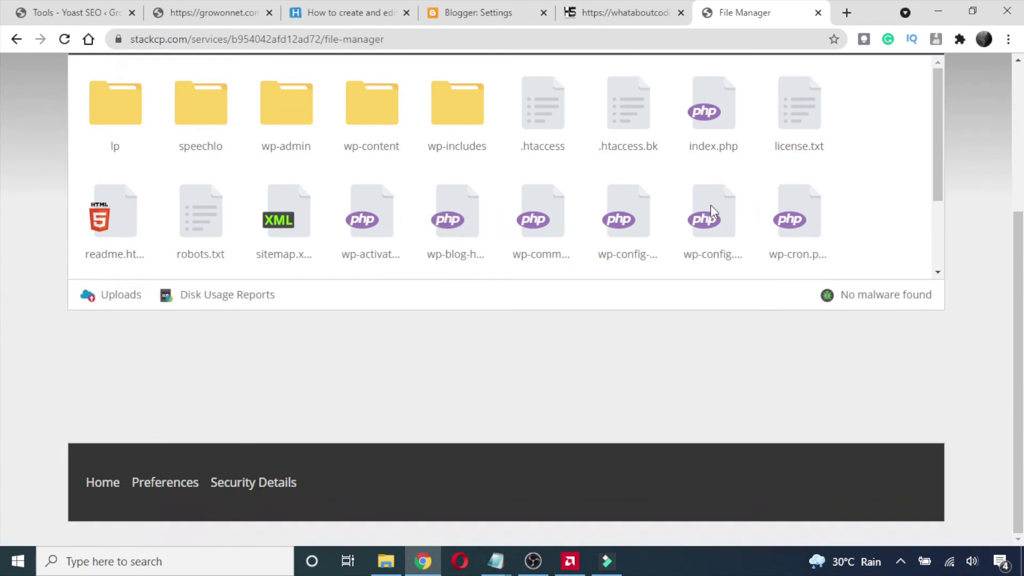
{"action": "scroll", "coordinate": [263, 331], "scroll_direction": "up", "scroll_amount": 3}
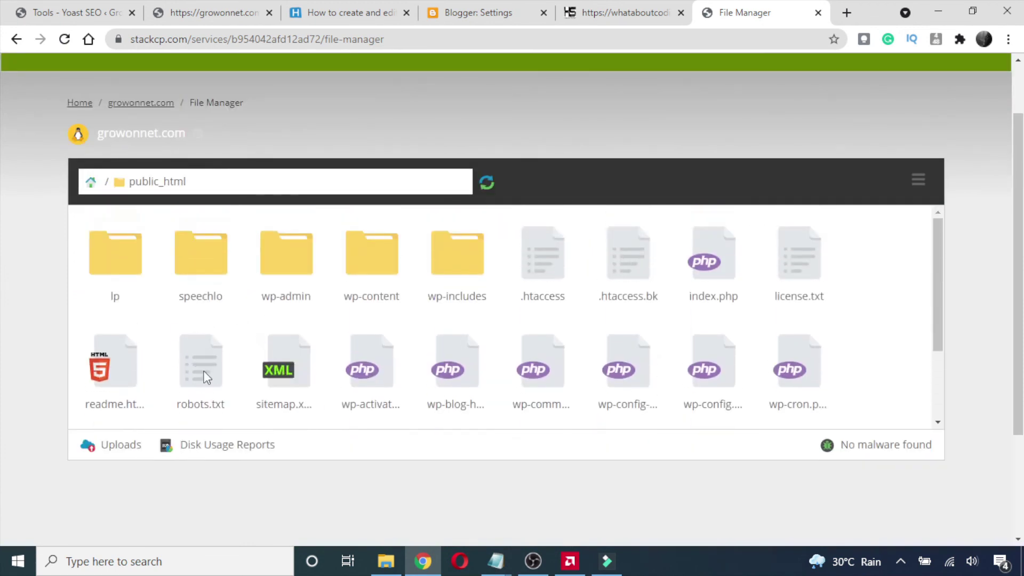
{"action": "left_click", "coordinate": [197, 363]}
{"action": "key", "text": "Delete"}
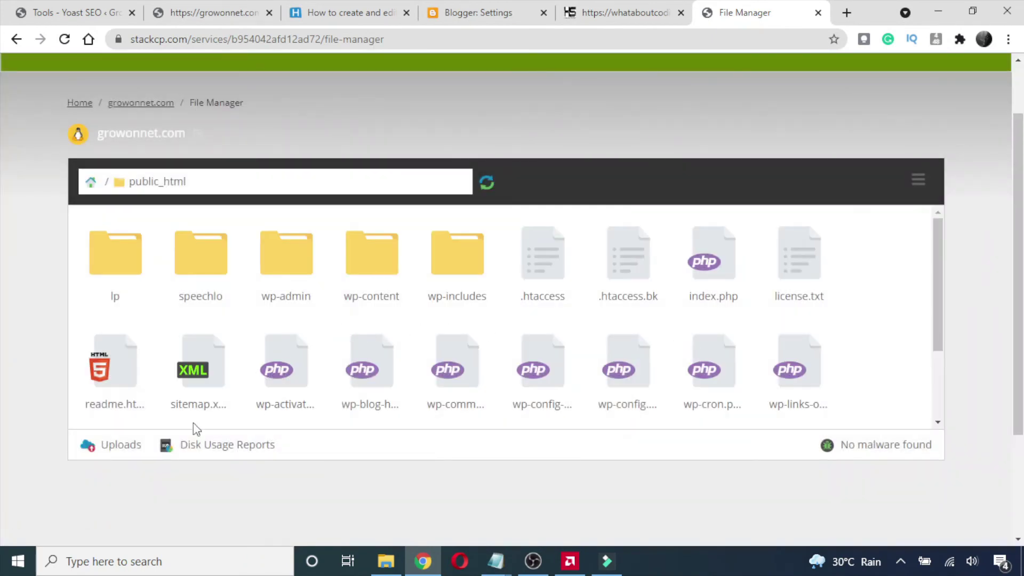
Step: Upload the robots.txt file from Local Disk (D:) into the public_html folder
{"action": "left_click", "coordinate": [106, 447]}
{"action": "left_click", "coordinate": [286, 395]}
{"action": "left_click", "coordinate": [387, 561]}
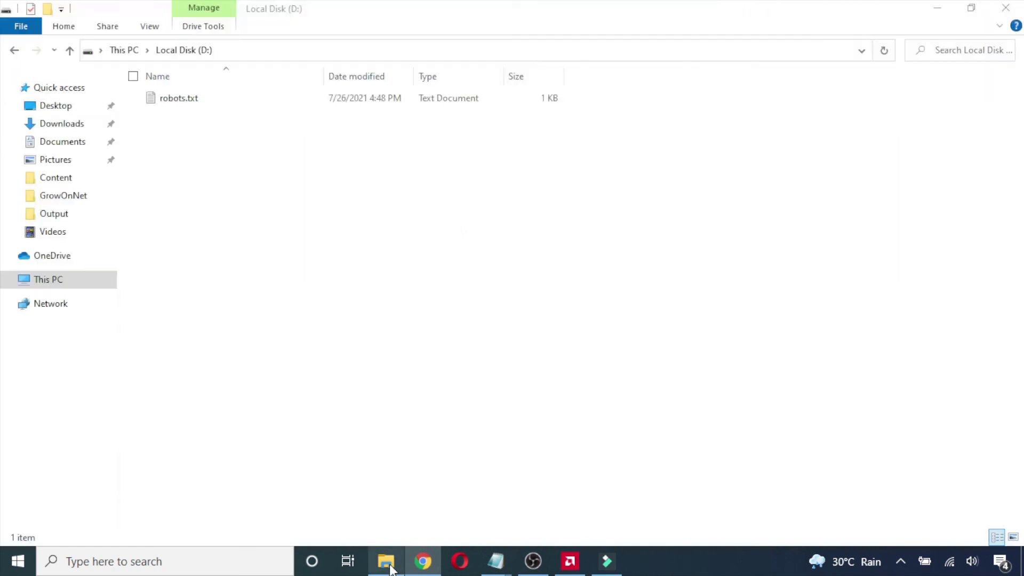
{"action": "left_click_drag", "start_coordinate": [165, 106], "coordinate": [456, 314]}
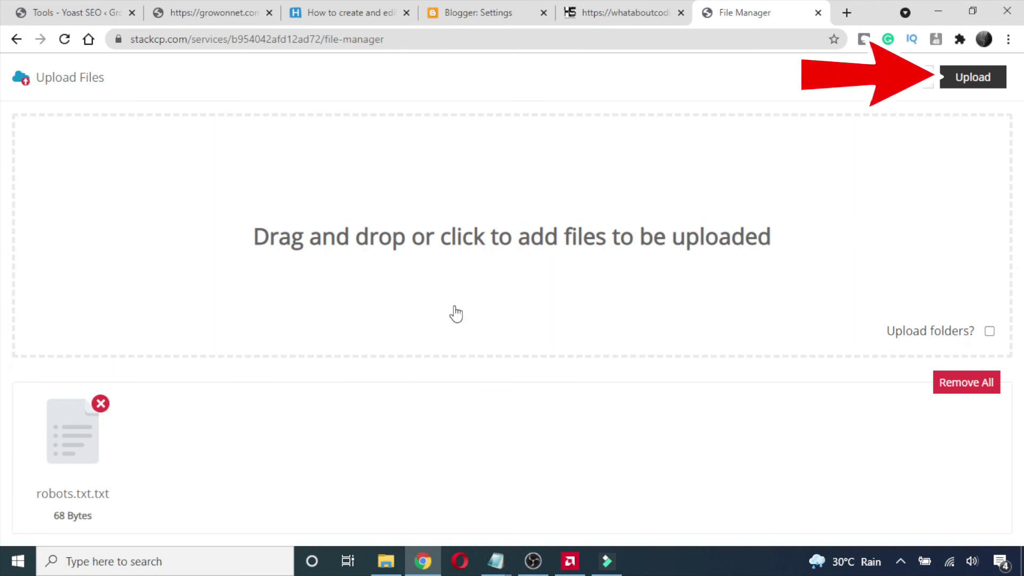
{"action": "left_click", "coordinate": [972, 85]}
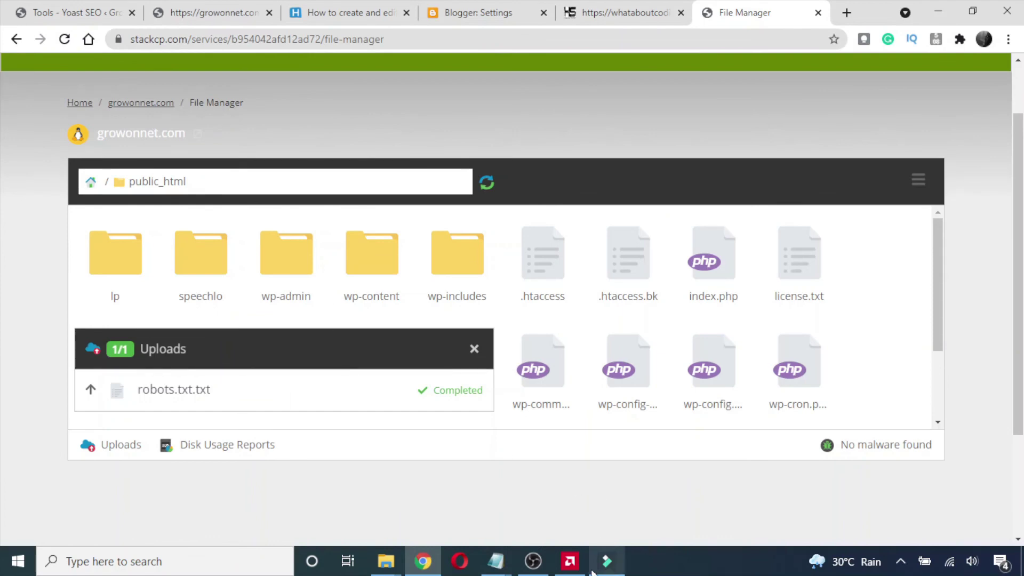
Step: Open a new browser tab
{"action": "key", "text": "ctrl+t"}
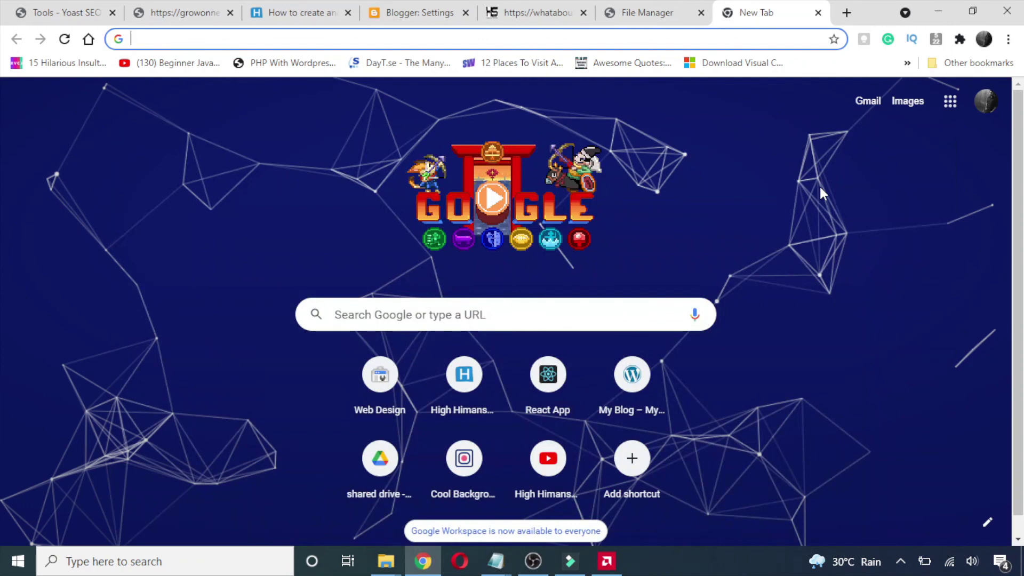